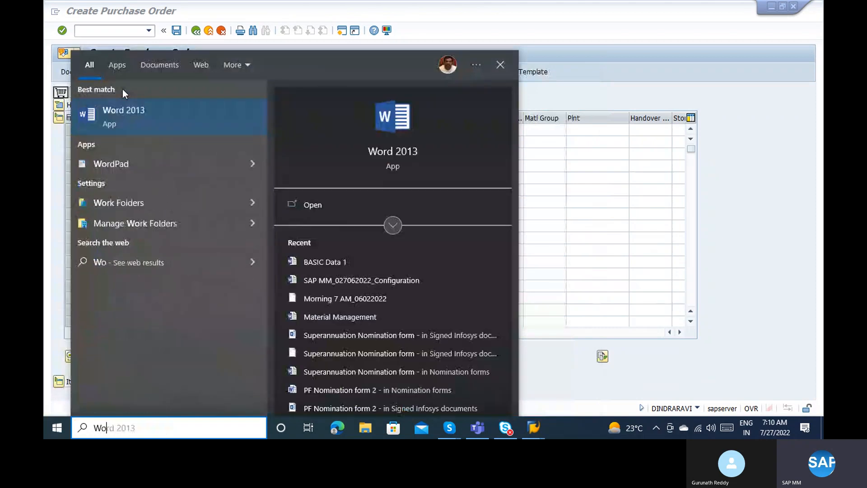
Launch Word 2013 from search, dismiss the activation notice, and start a blank document.
key(Return)
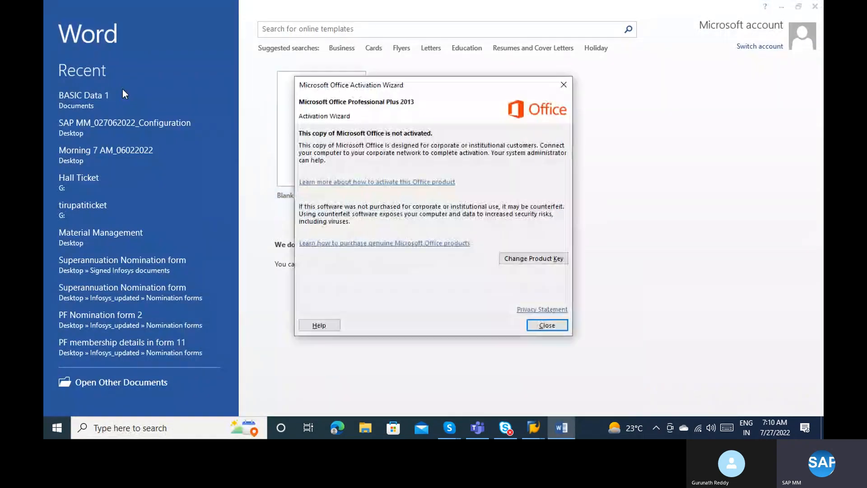
click(544, 329)
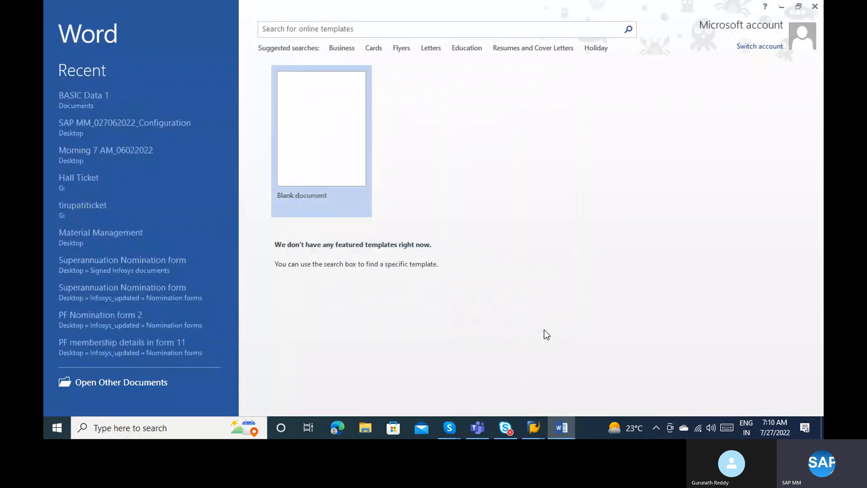
click(319, 147)
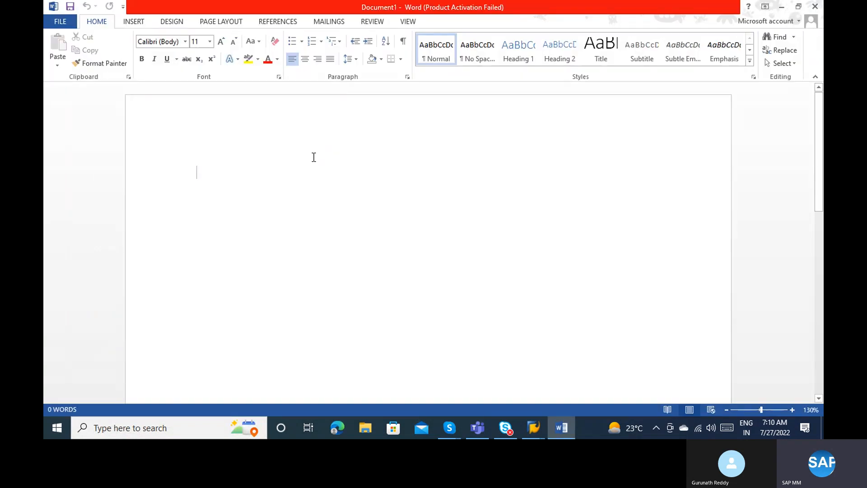
Type three lines: NB – Standard Purchase order, UB – Stock Transport order, FO – Frame work order.
text(NB - S)
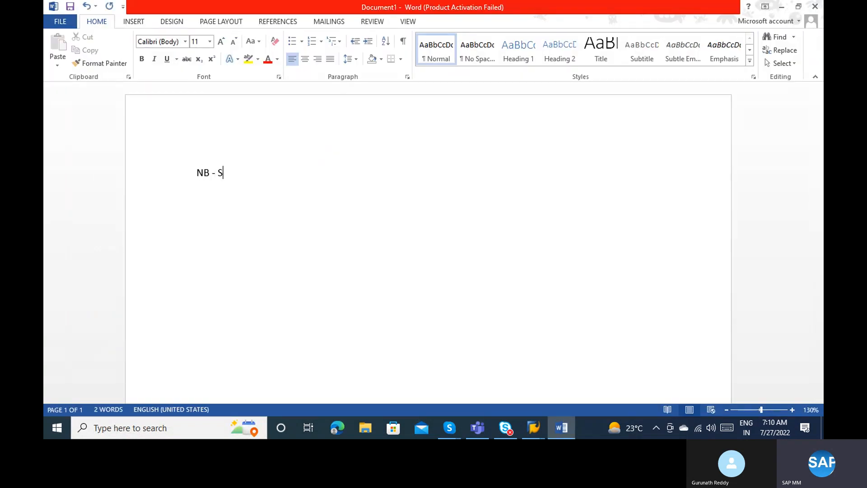
text(tandard Purchase order )
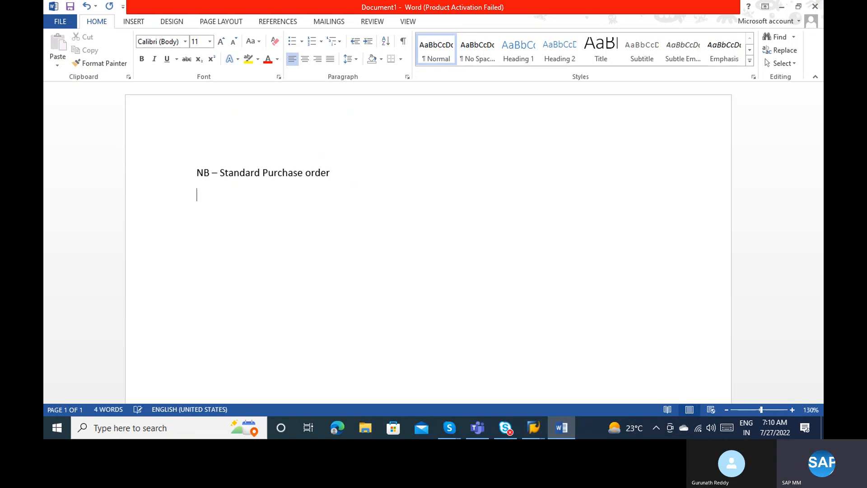
text(UB - Stock Transport order)
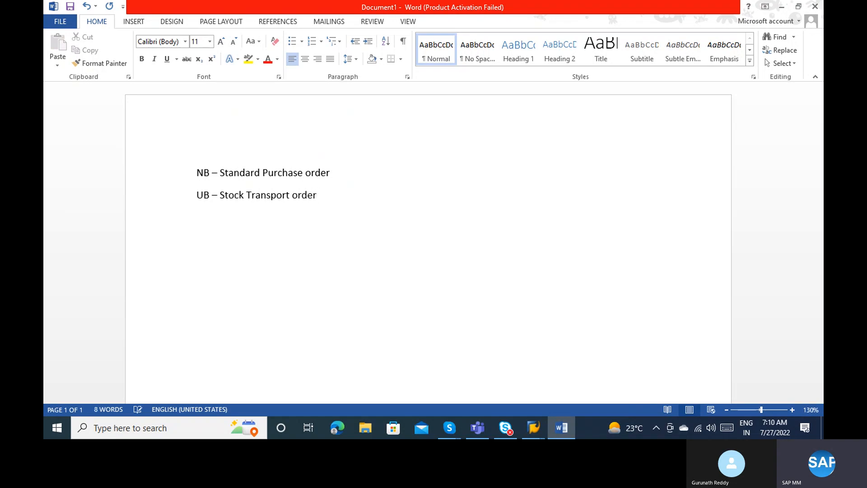
text(FO - Fr)
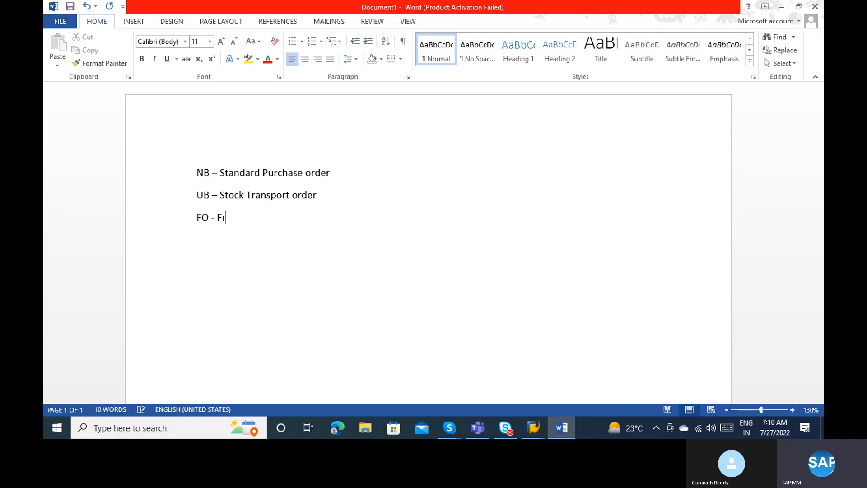
text(ame work order)
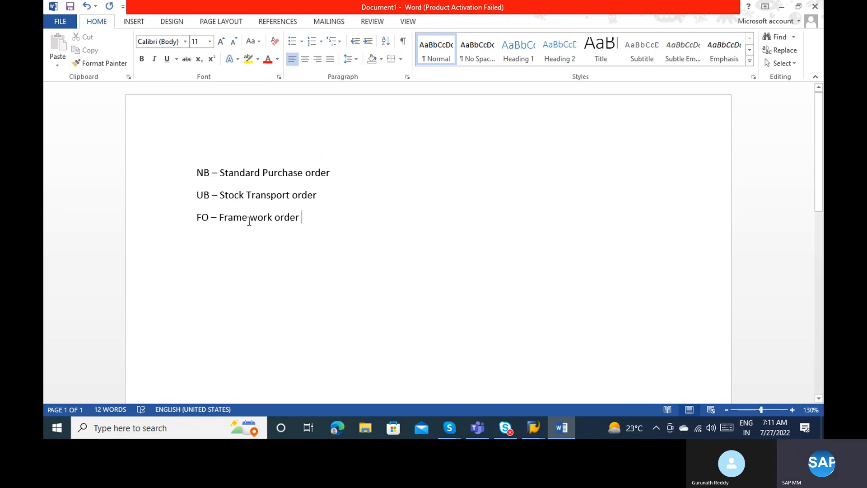
click(218, 161)
click(305, 218)
Switch to the SAP Create Purchase Order window.
click(533, 420)
mouse_move(535, 431)
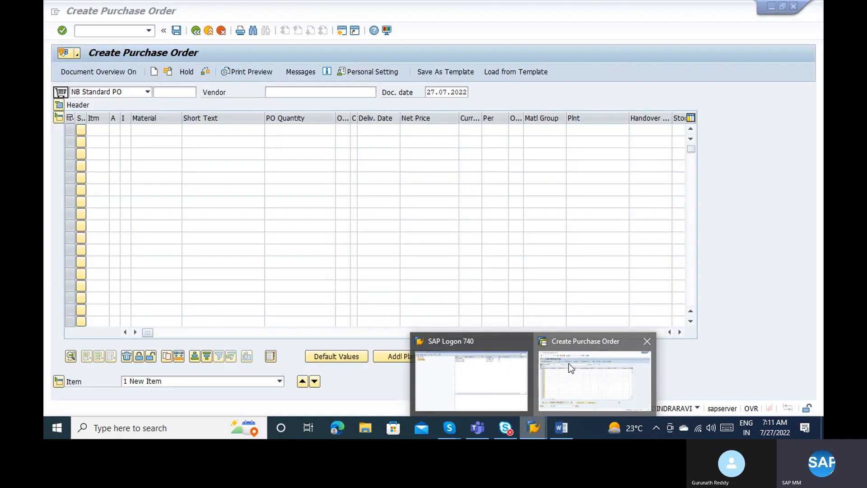
click(568, 363)
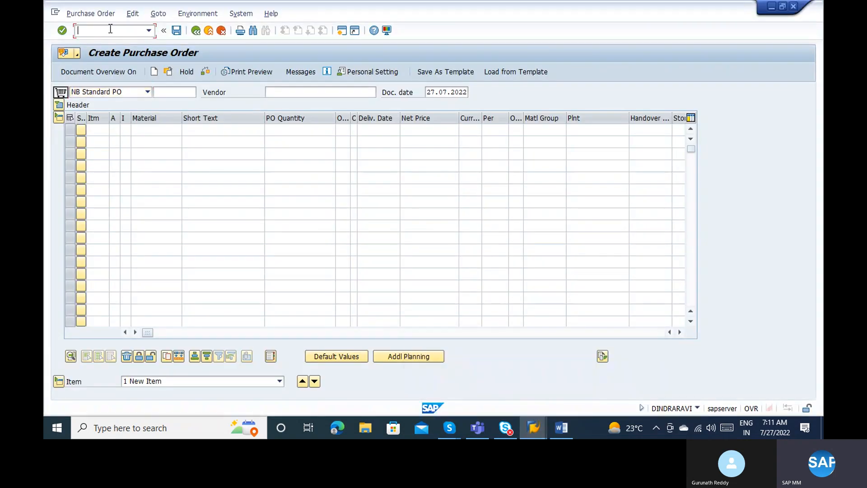
click(650, 81)
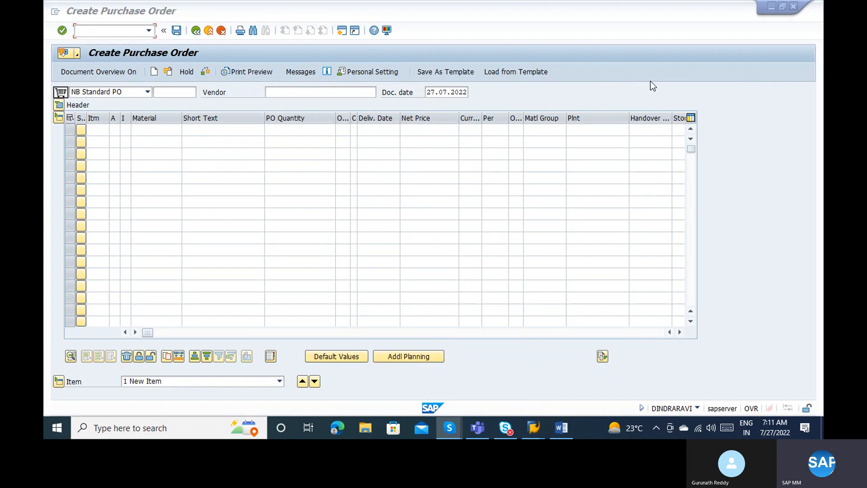
Run transaction /nspro to reach Customizing: Execute Project.
click(139, 30)
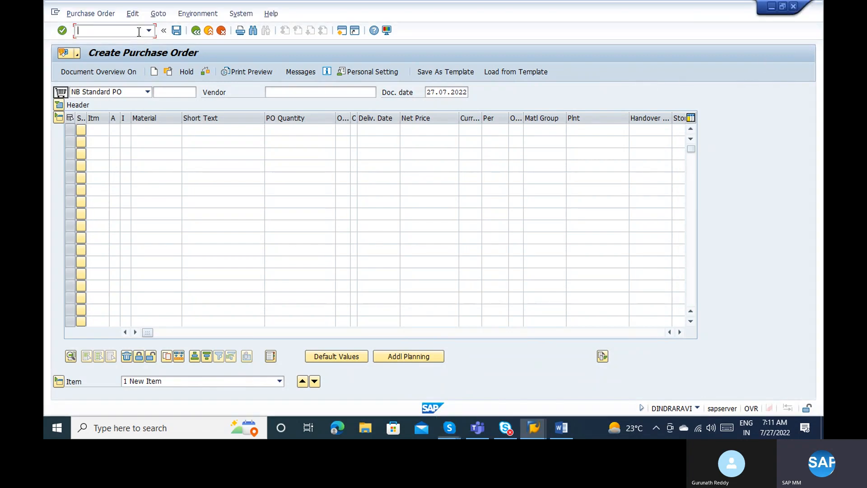
text(/nspro)
key(Return)
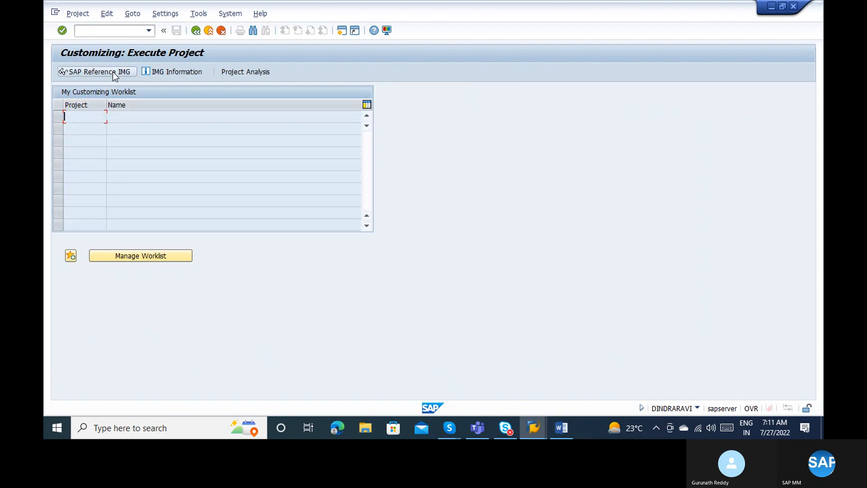
In SAP Reference IMG, execute Materials Management > Purchasing > Purchase Order > Define Document Types.
click(113, 72)
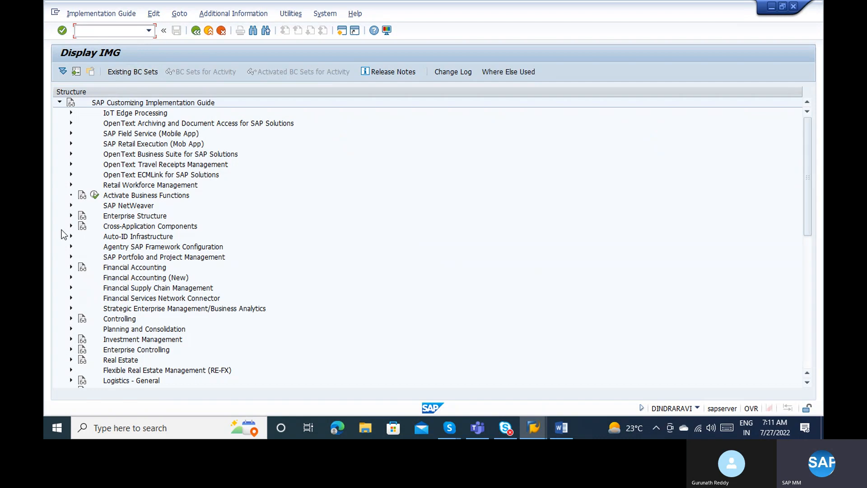
click(806, 268)
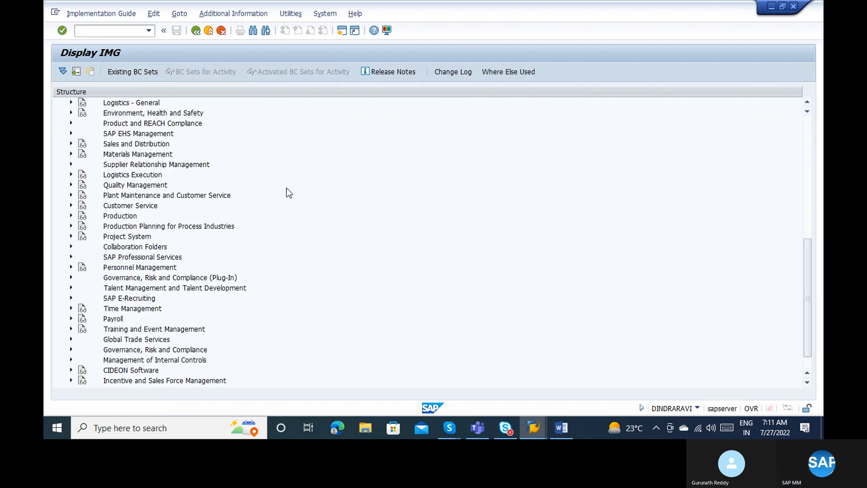
click(70, 154)
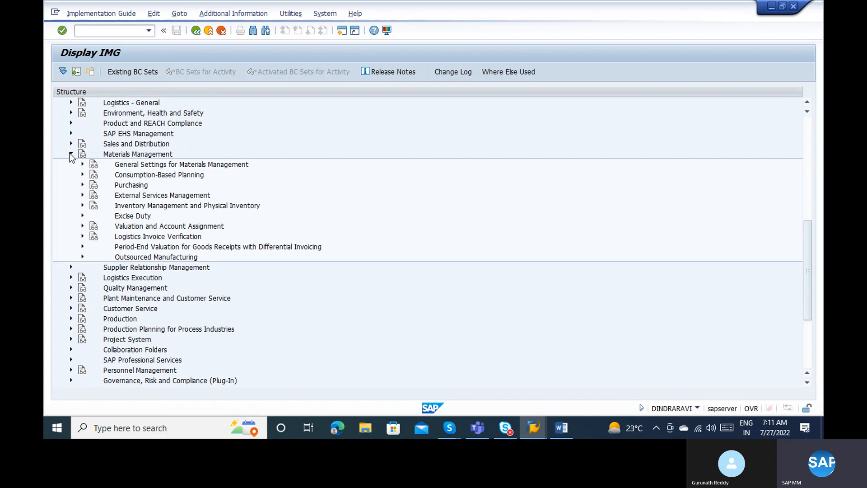
click(81, 185)
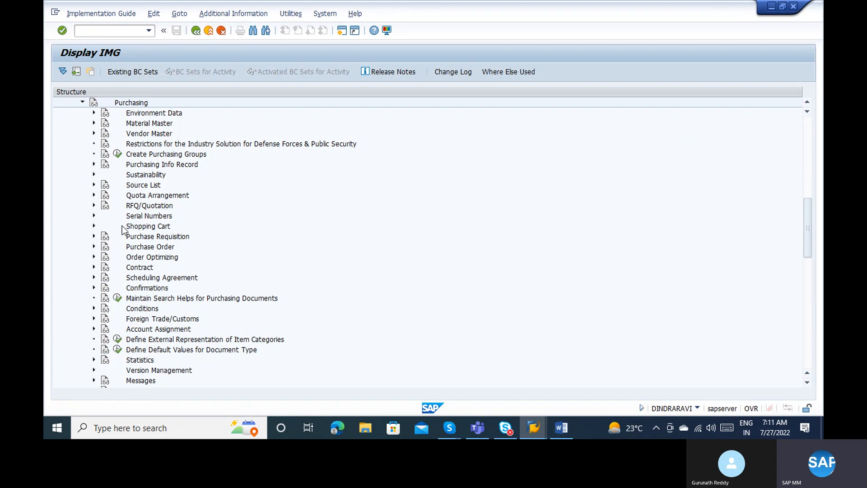
click(93, 246)
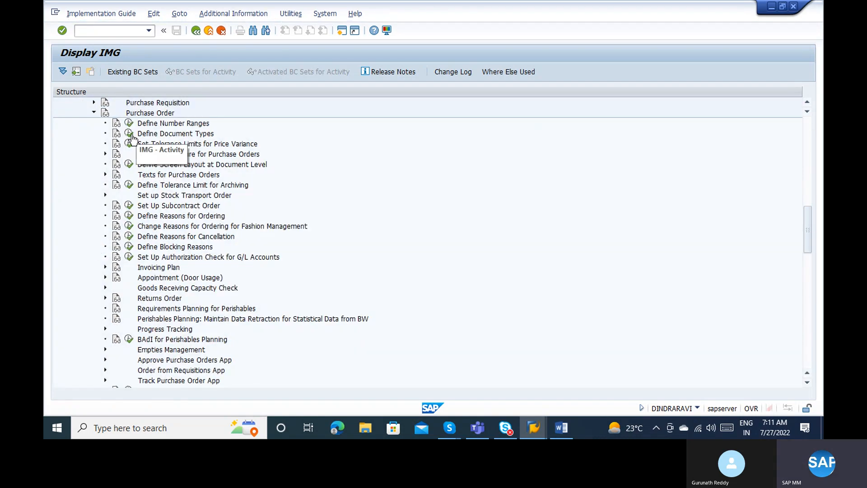
click(128, 134)
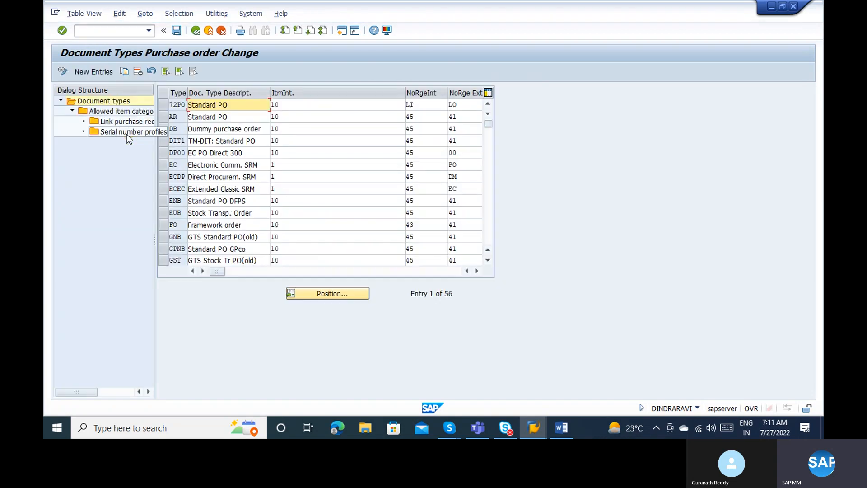
Position the document types table on NB and select the NB and UB rows.
click(332, 293)
text(NB)
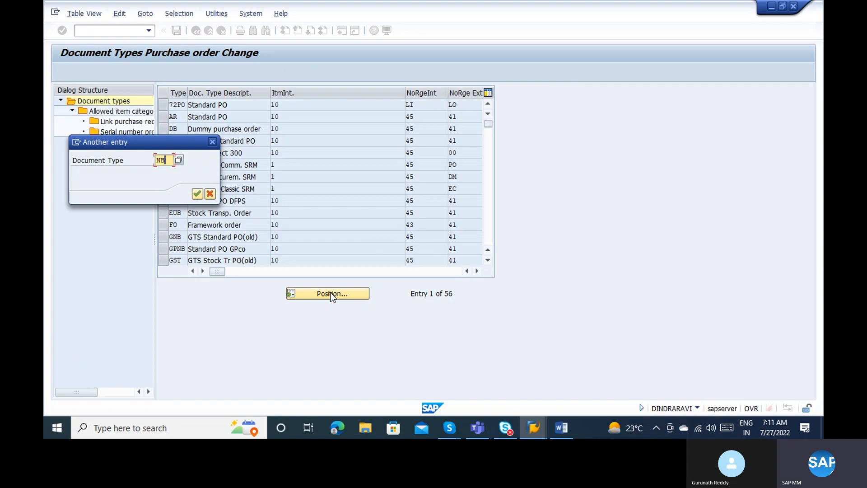
key(Return)
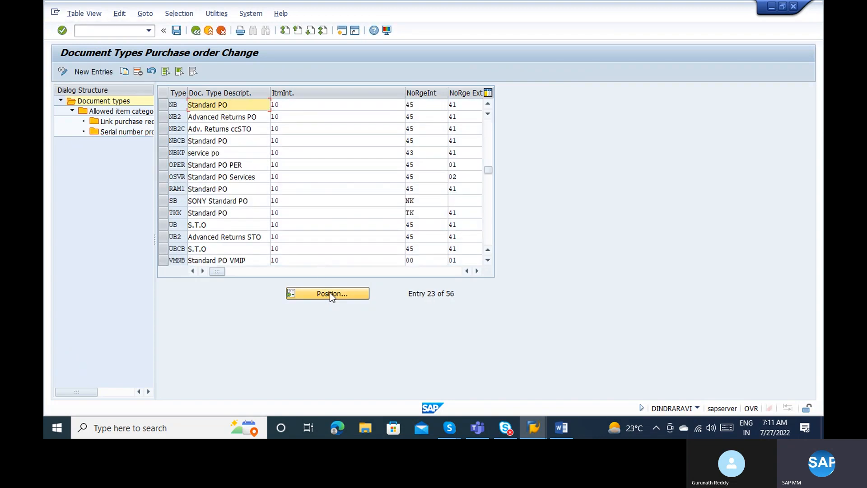
click(163, 106)
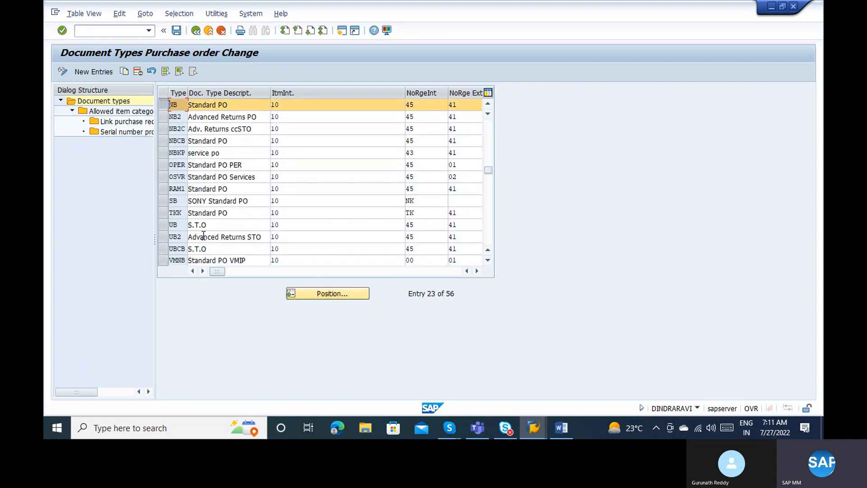
click(164, 225)
Position on FO, select its Framework order row, then deselect FO, NB and UB.
click(328, 294)
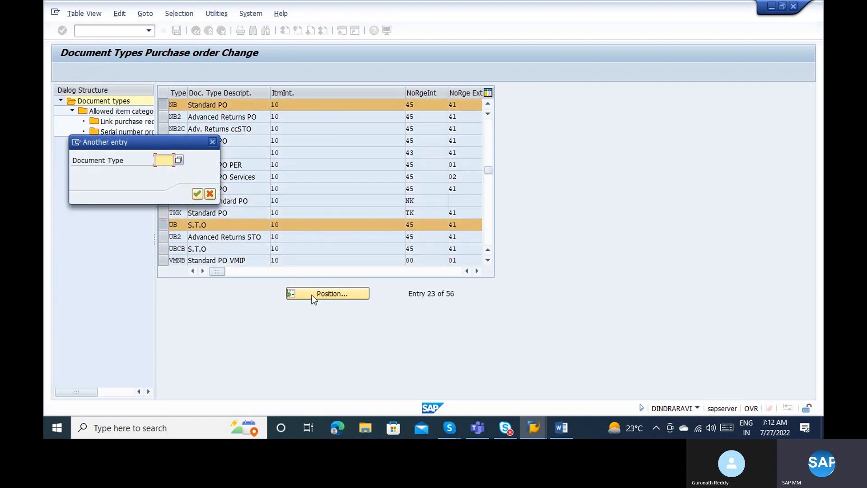
text(FO)
key(Return)
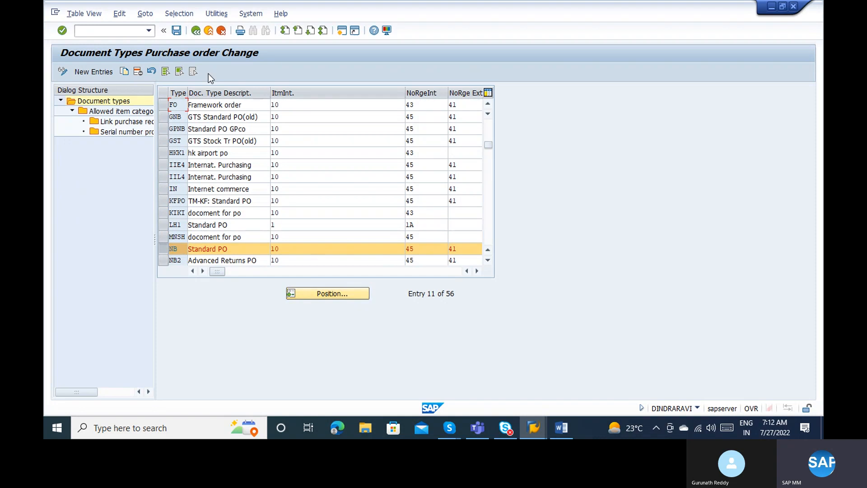
click(164, 105)
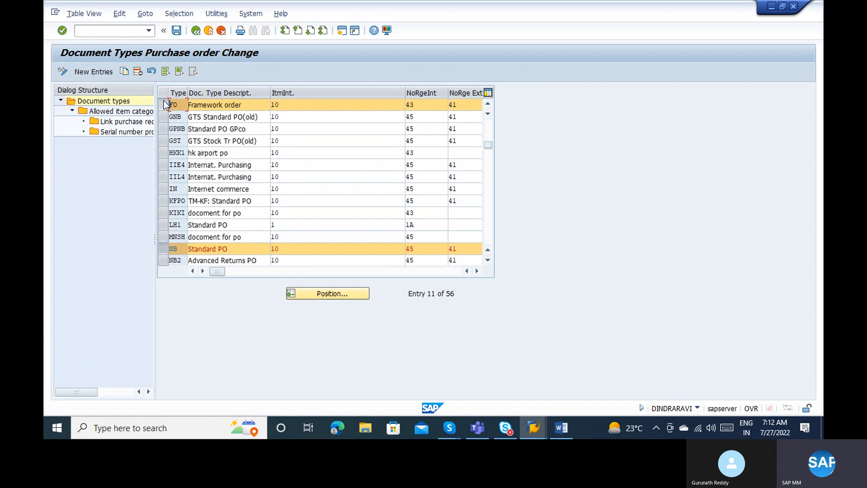
click(165, 105)
click(164, 250)
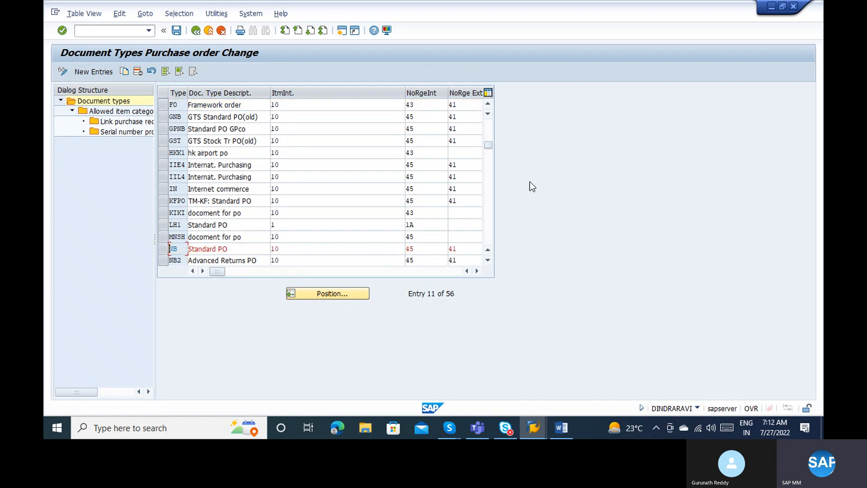
scroll(491, 190, down, 5)
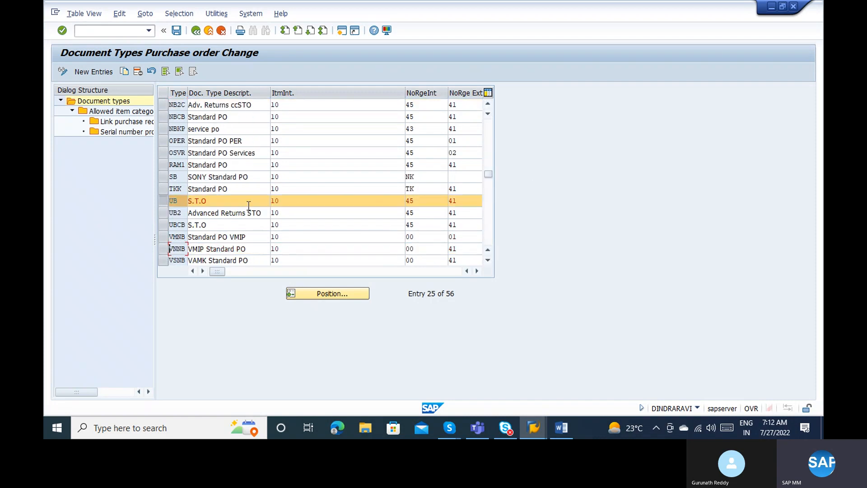
click(172, 200)
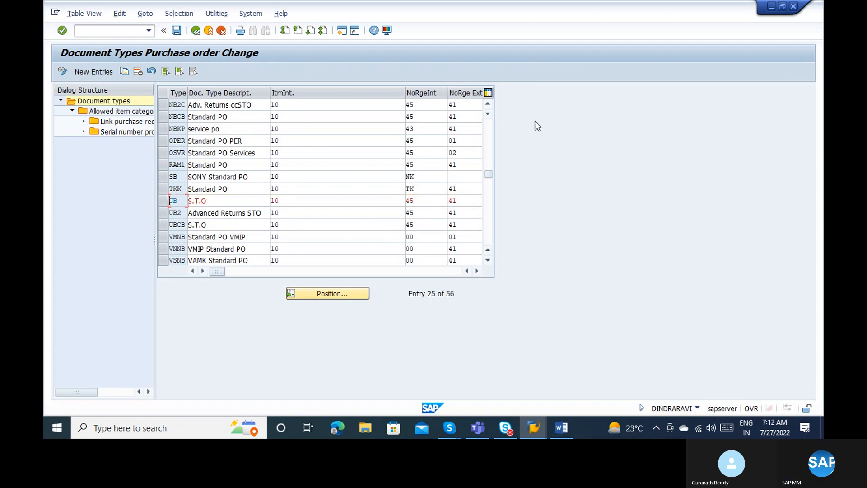
Position the table on NB again and select the NB Standard PO row.
click(353, 293)
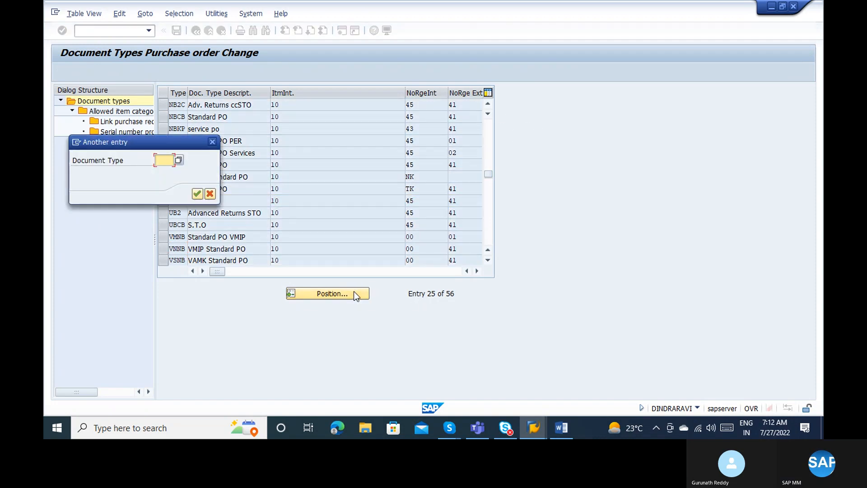
text(NB)
key(Return)
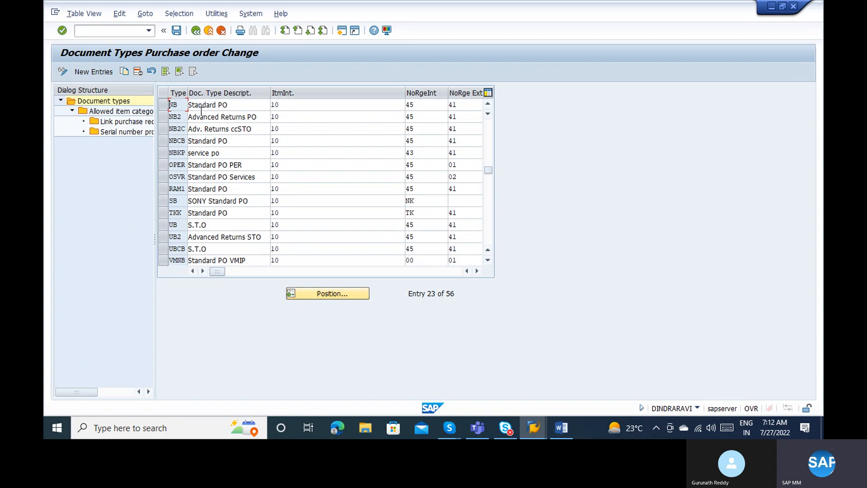
click(164, 105)
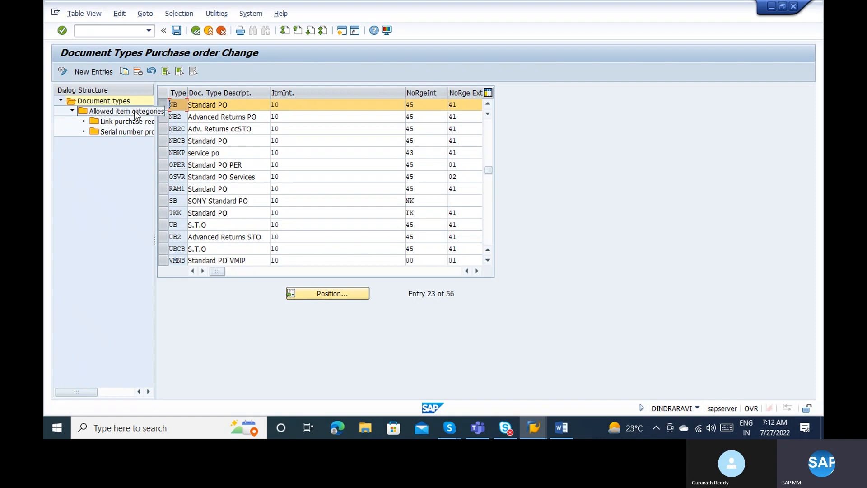
Copy NB as type ZBB with description 'Domestic PO' and confirm the new entry.
click(129, 74)
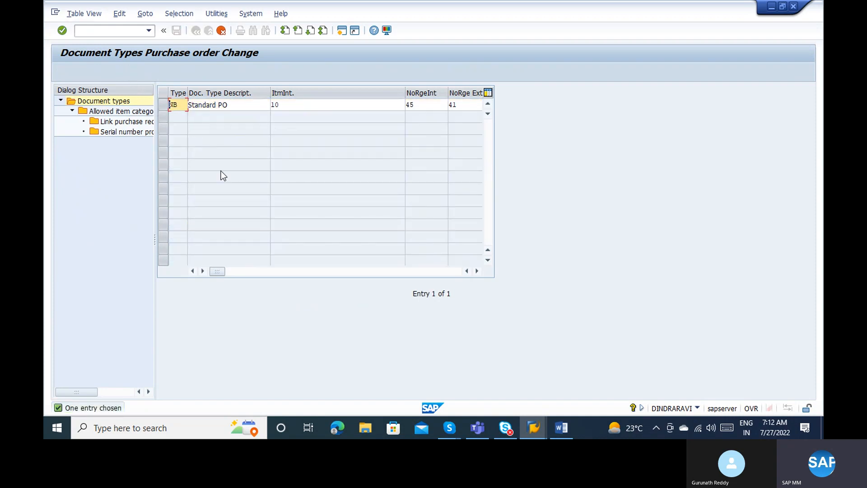
text(ZBB)
click(233, 104)
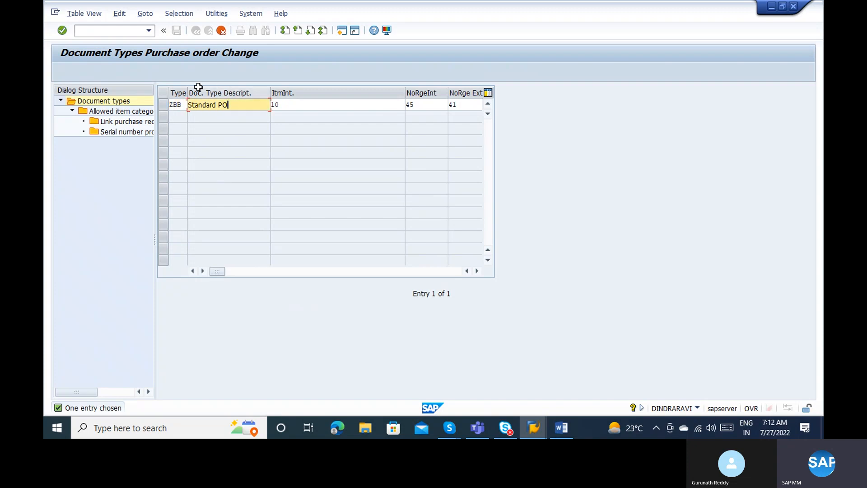
key(BackSpace)
key(BackSpace)
key(BackSpace)
key(BackSpace)
key(BackSpace)
key(BackSpace)
key(BackSpace)
key(BackSpace)
key(BackSpace)
key(BackSpace)
key(BackSpace)
text(Domestic PO)
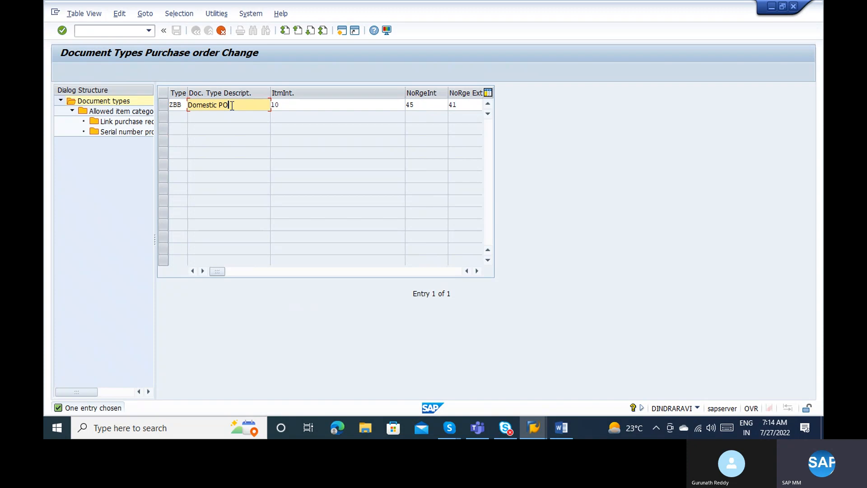
key(Return)
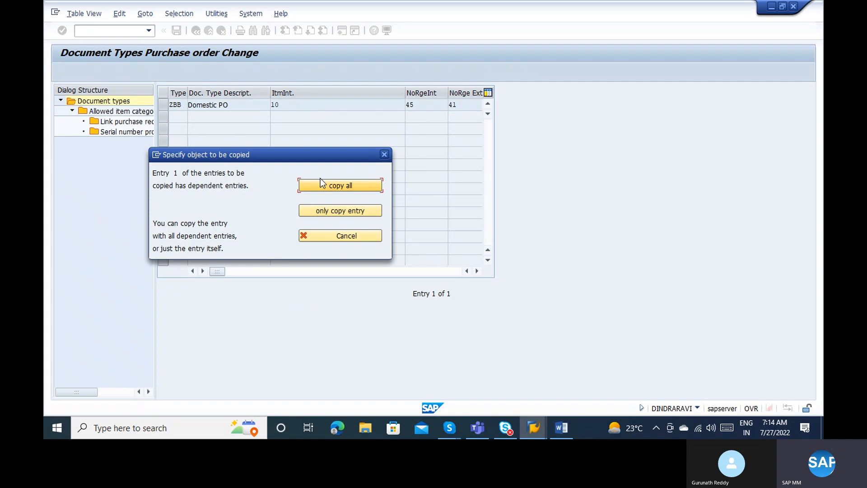
Copy all dependent entries, save ZBB to the change request, and open its allowed item categories.
click(322, 186)
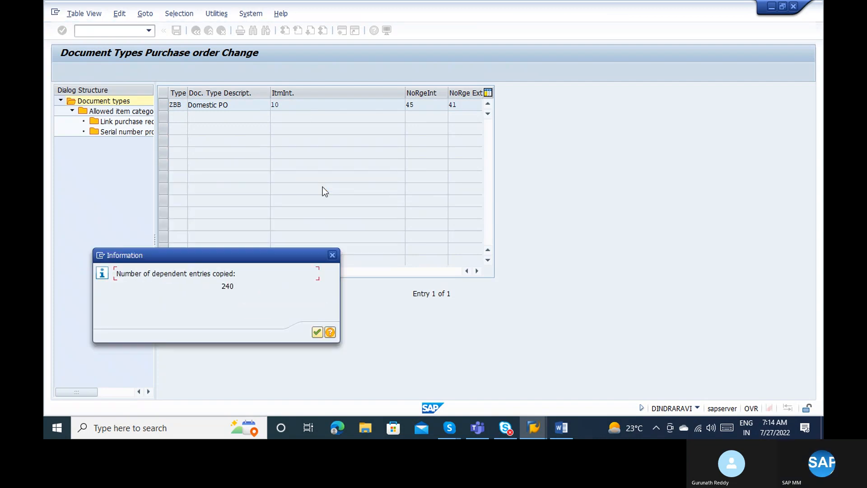
key(Return)
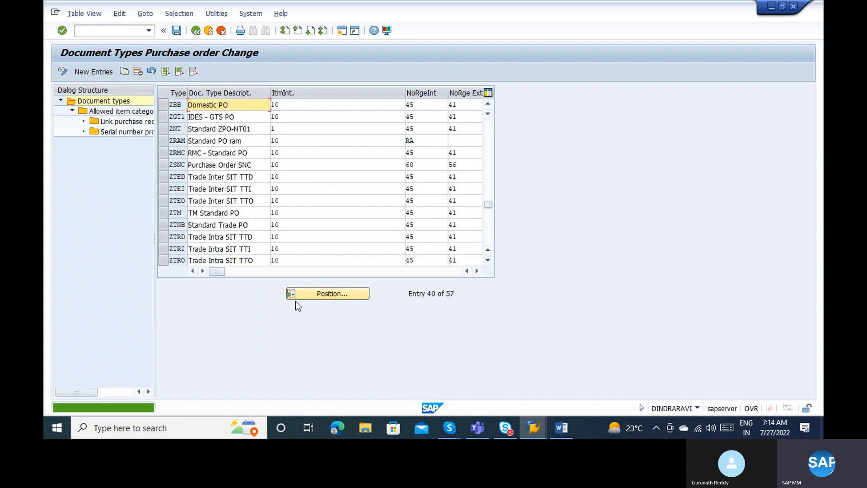
click(176, 30)
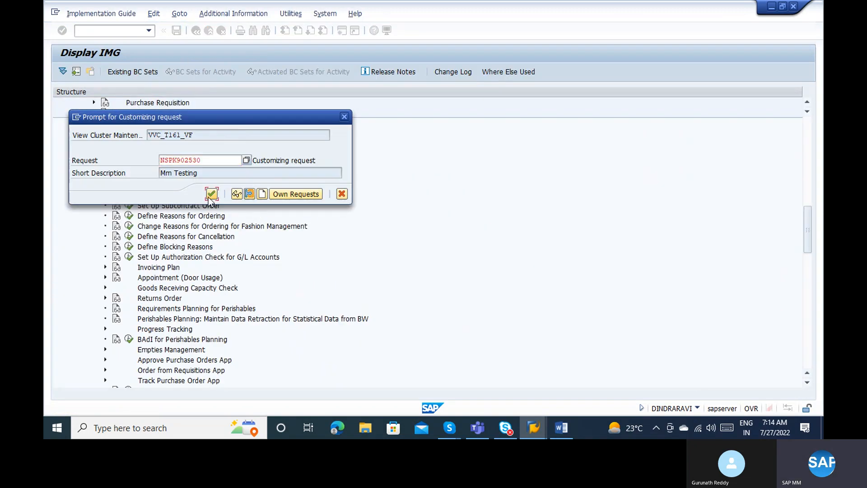
click(212, 195)
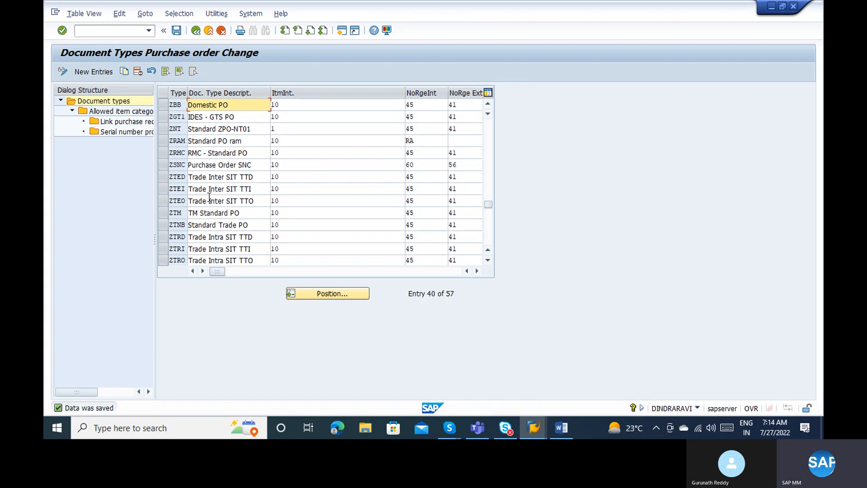
click(163, 106)
double_click(120, 111)
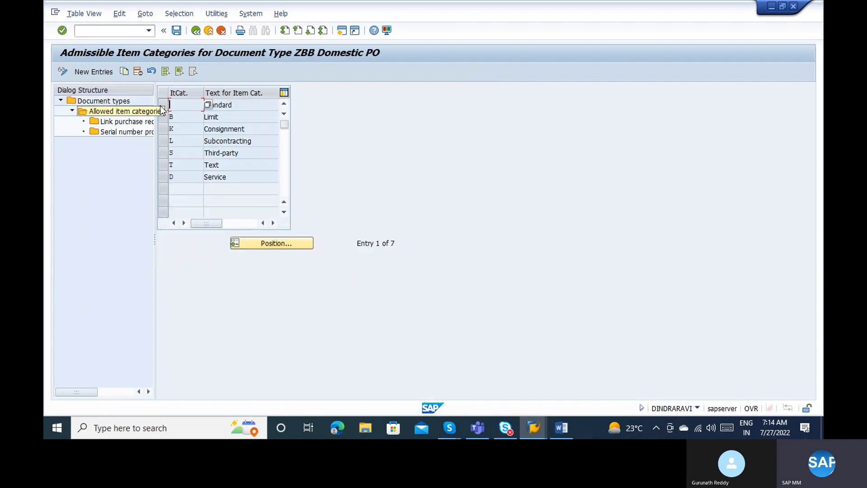
Delete Standard, Limit, Consignment, Subcontracting, Text and Service, leaving only Third-party.
click(223, 108)
click(224, 117)
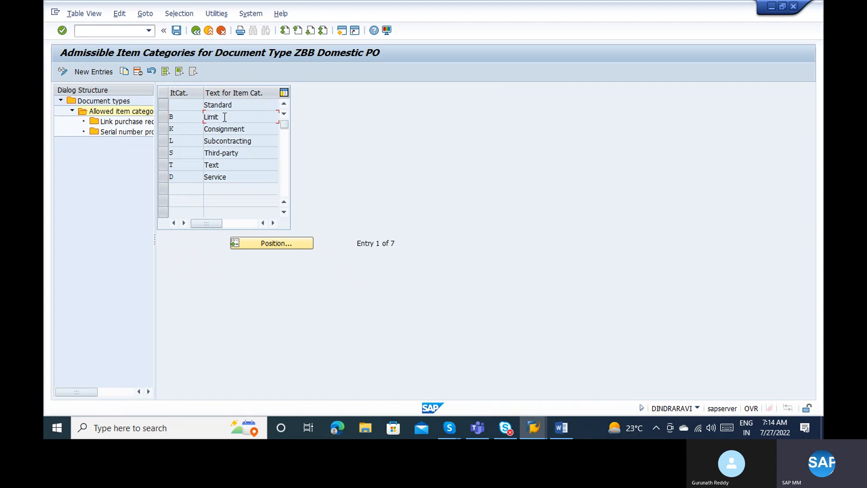
click(166, 106)
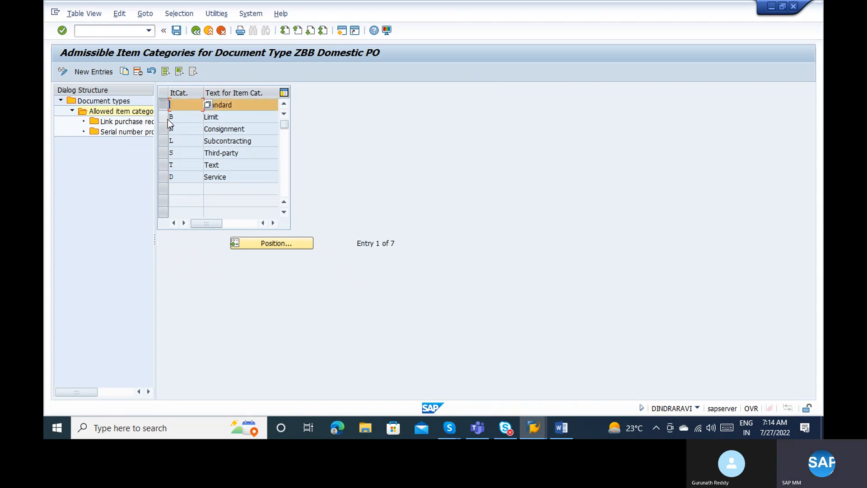
click(165, 118)
click(167, 128)
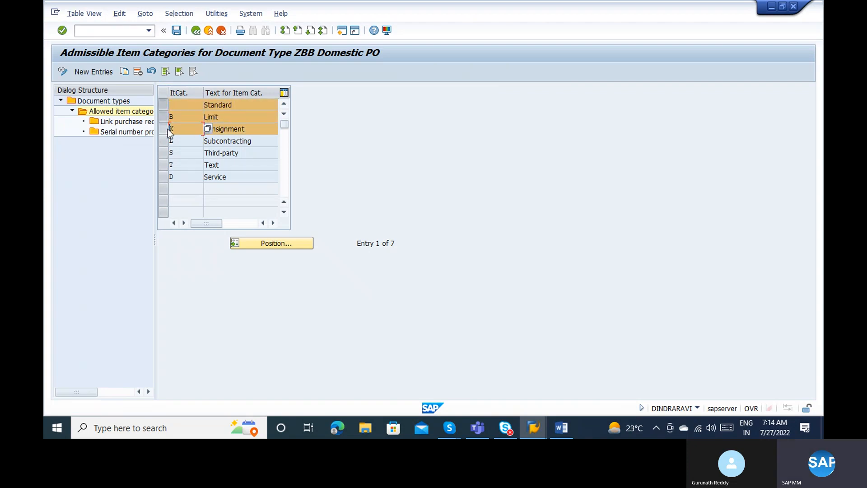
click(163, 142)
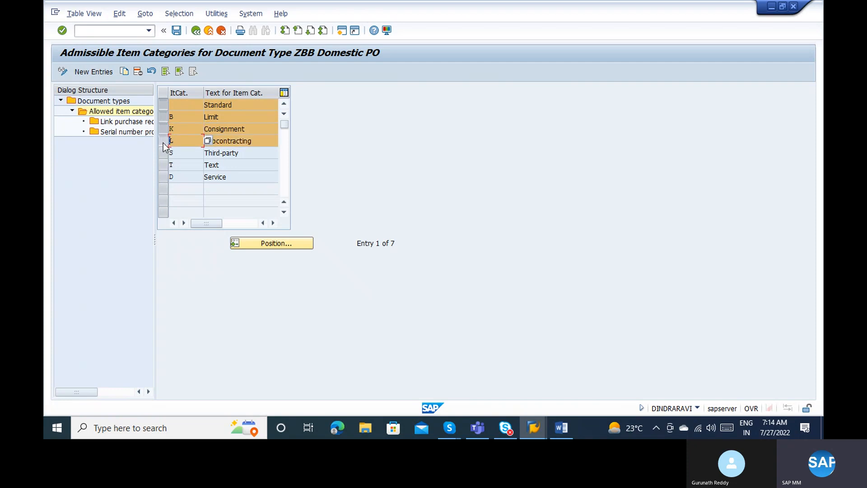
click(167, 164)
click(166, 176)
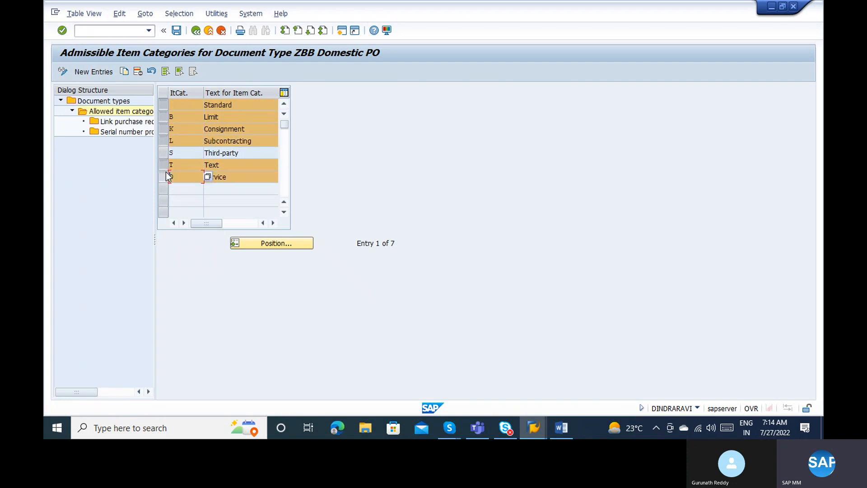
click(138, 71)
click(359, 189)
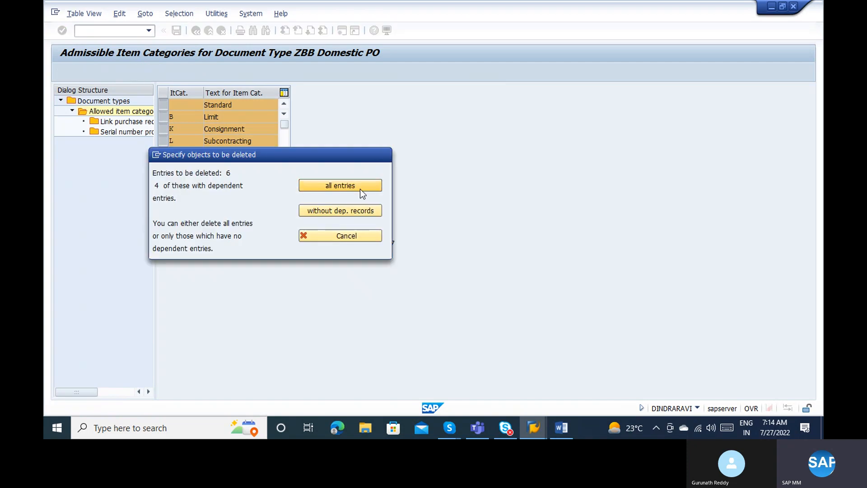
key(Return)
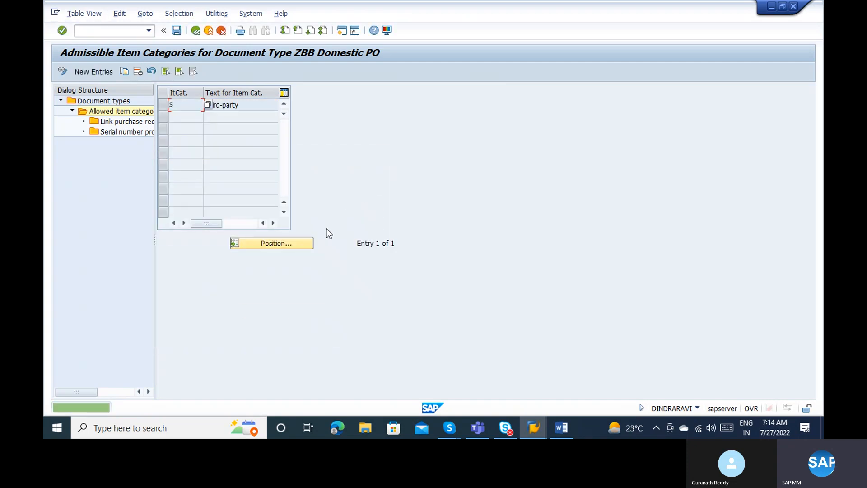
Save the item categories, return to the document types list, and bring up Word.
click(177, 30)
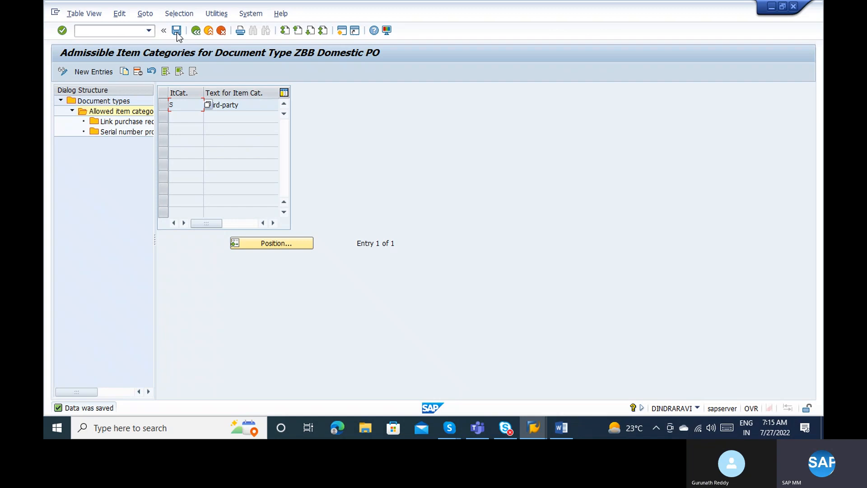
click(196, 32)
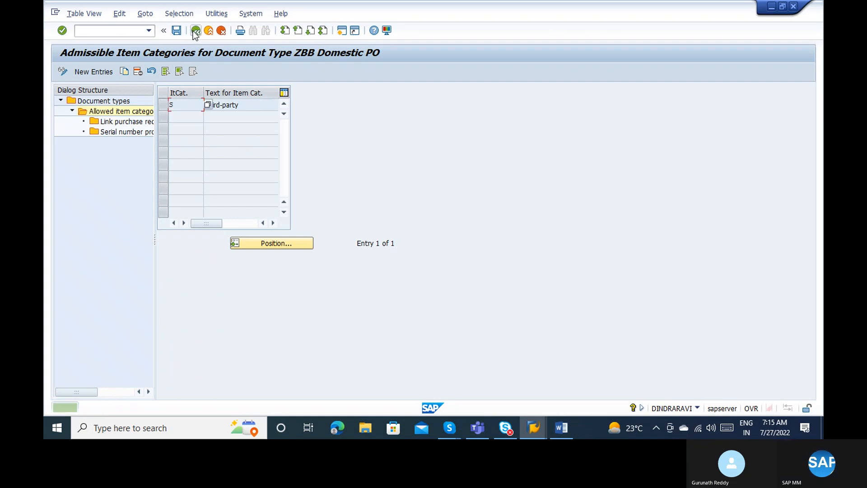
click(122, 100)
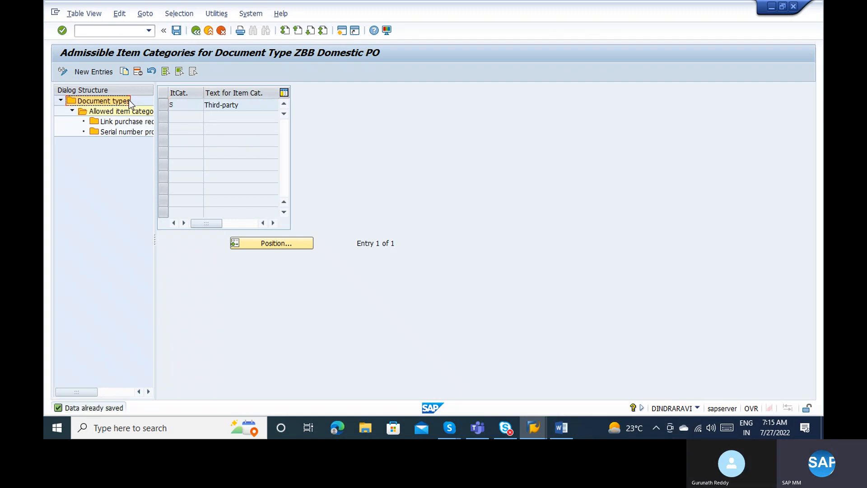
double_click(128, 101)
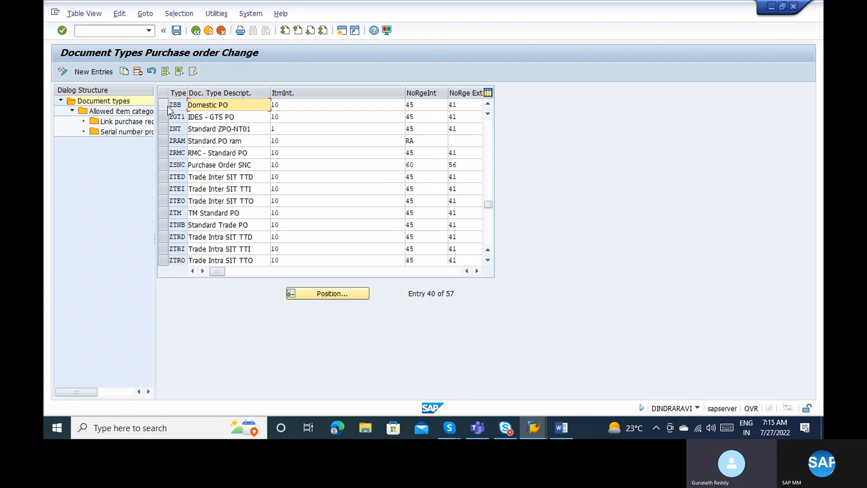
click(573, 430)
Add a line 'Z ---- direct , indirect ,' below the FO order type.
key(Return)
key(Return)
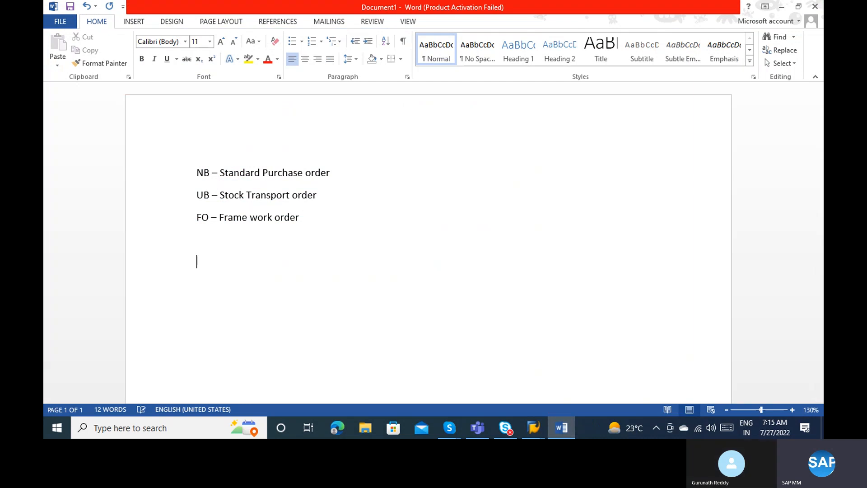
text(Z ----)
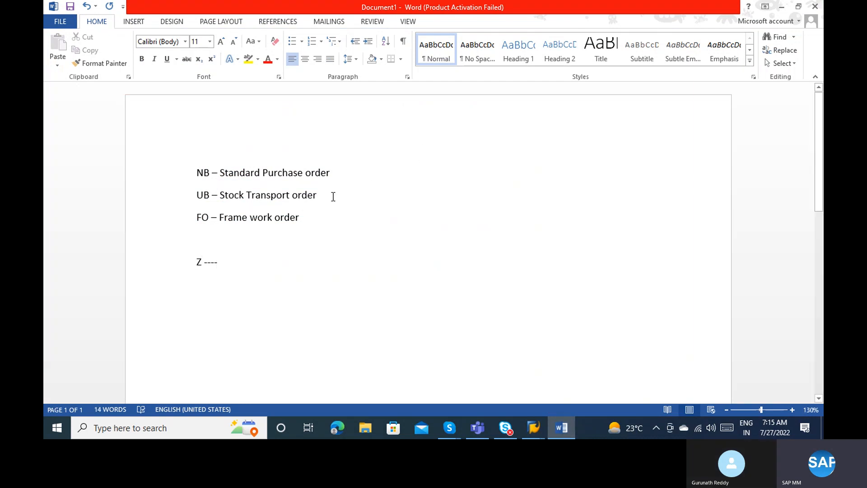
click(298, 174)
click(248, 256)
text(direct ,)
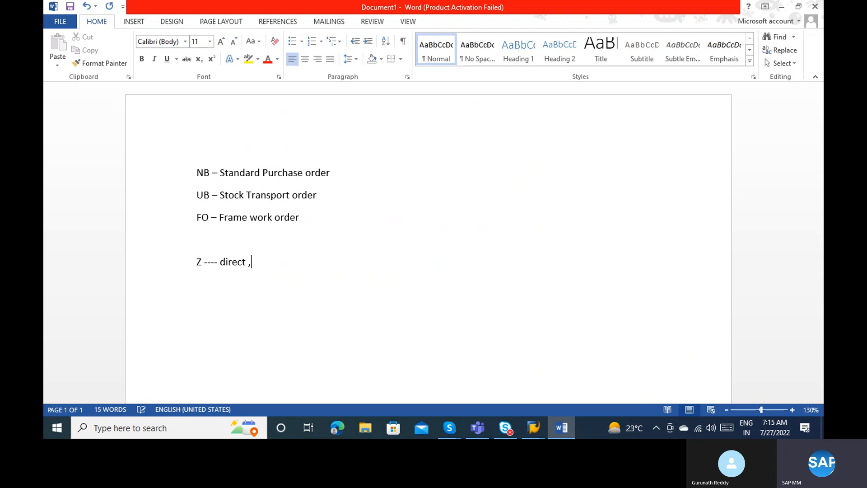
text(  indirect , consumables)
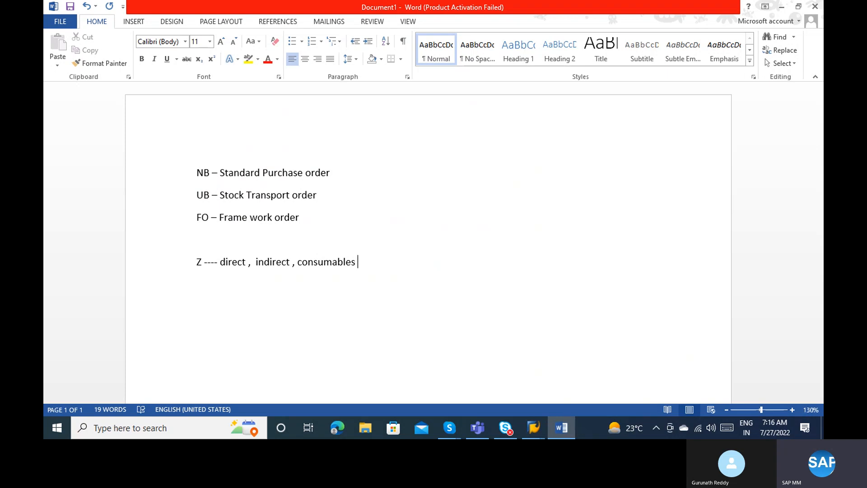
key(BackSpace)
text(,)
key(BackSpace)
key(BackSpace)
key(BackSpace)
key(BackSpace)
key(BackSpace)
key(BackSpace)
key(BackSpace)
key(BackSpace)
key(BackSpace)
key(BackSpace)
key(BackSpace)
key(BackSpace)
key(BackSpace)
key(BackSpace)
Check the ZBB Domestic PO row in SAP, then return to Word.
key(alt+Tab)
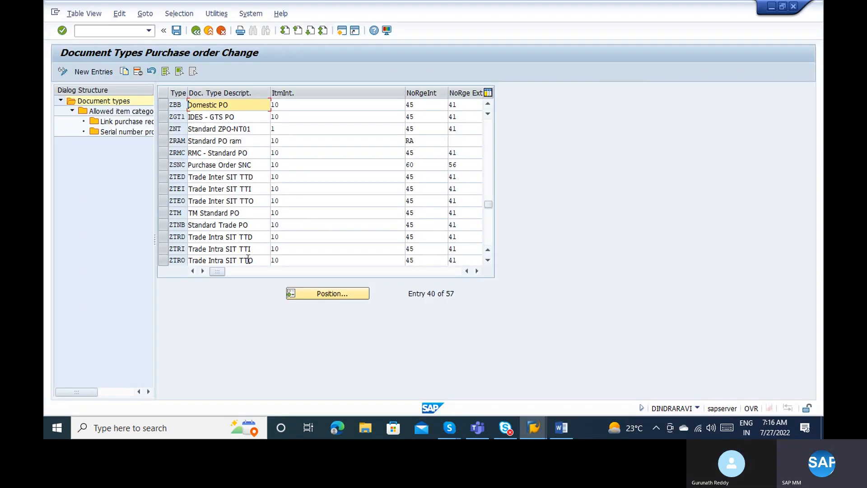
click(162, 106)
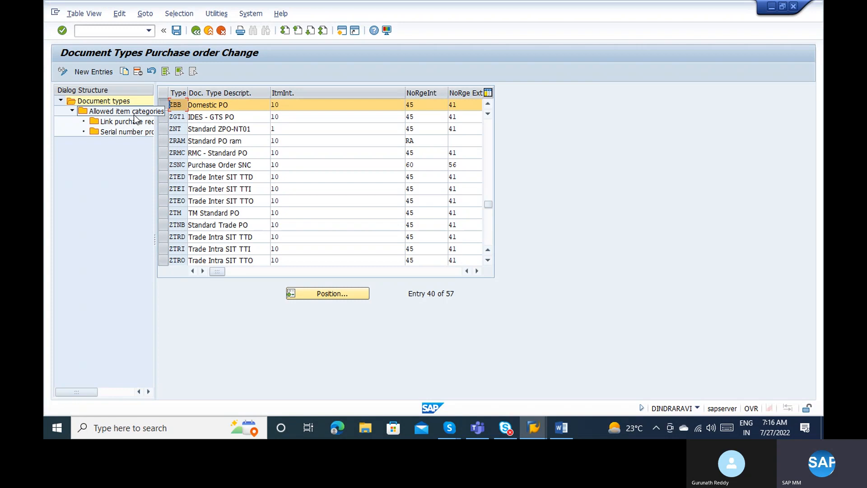
key(alt+Tab)
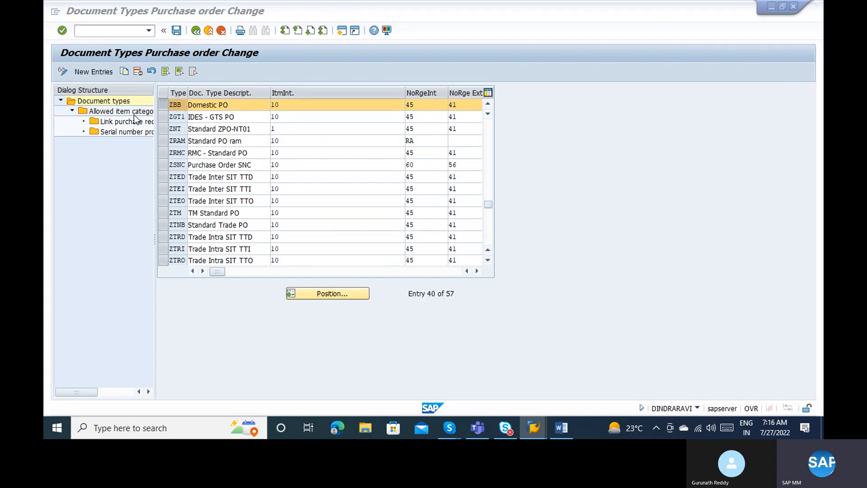
Begin note '1) Item category - stands for which special scenario…' and return to SAP.
key(Return)
key(Return)
text(1)
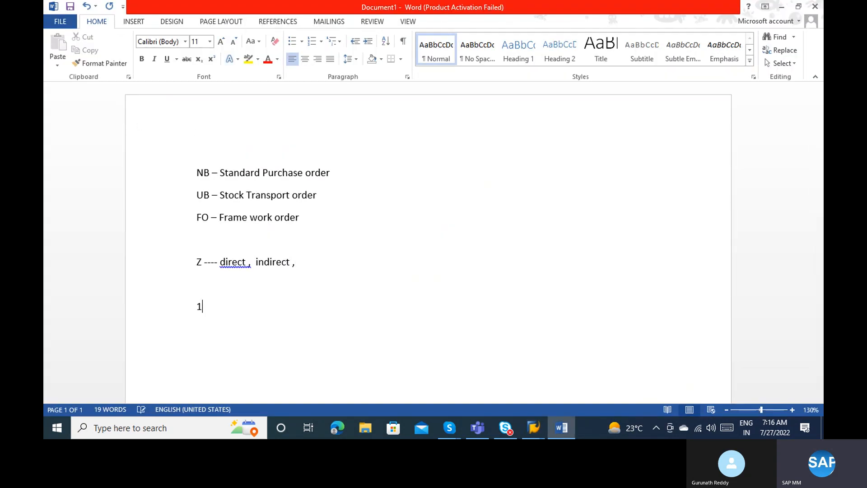
text() Item c)
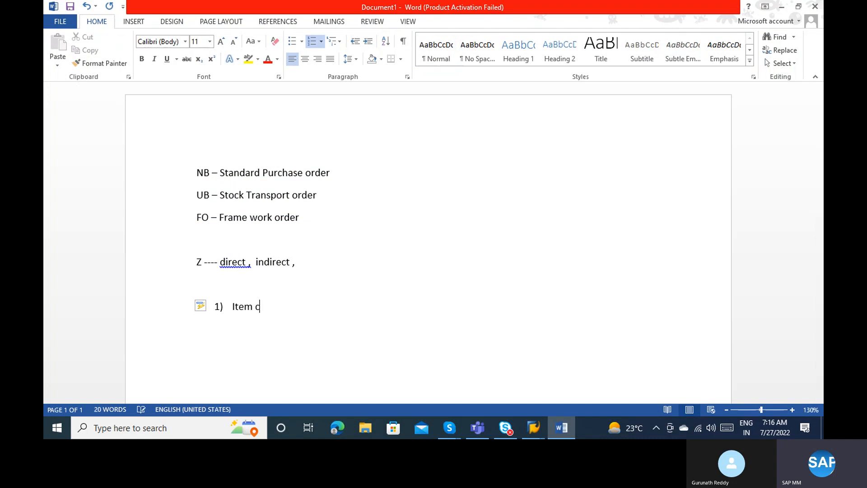
text(ategory - stand)
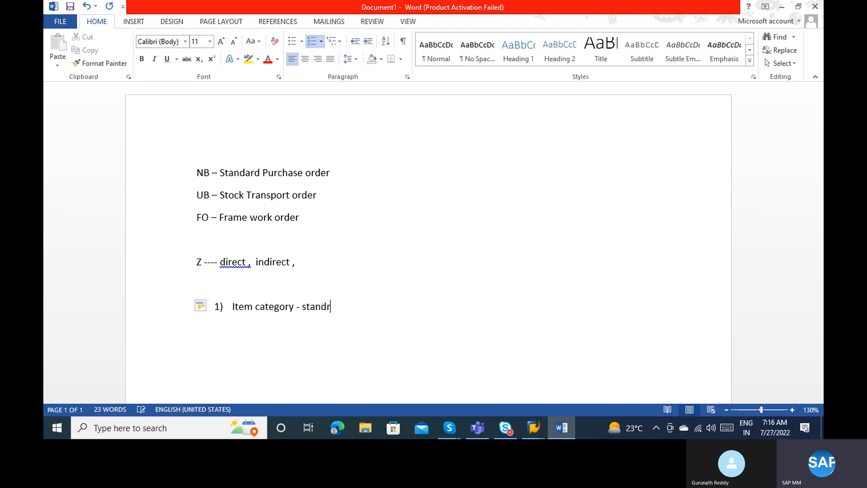
key(BackSpace)
text(s for which spec)
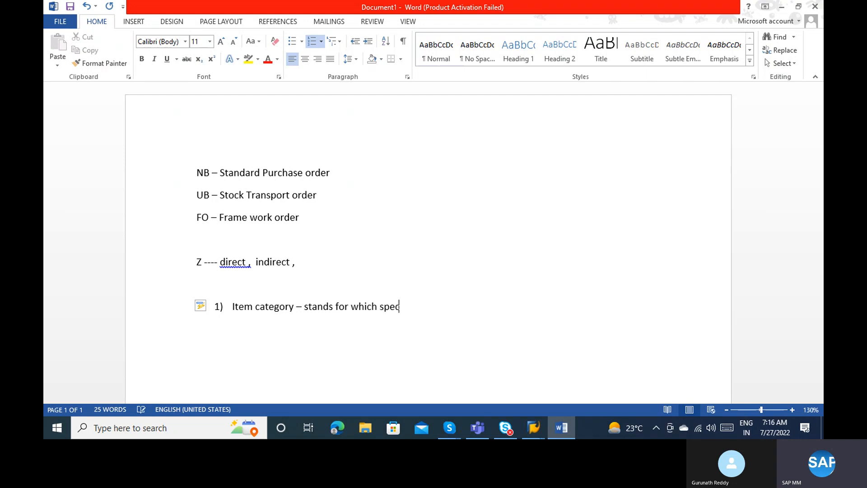
text(ial scenario should)
text(allow)
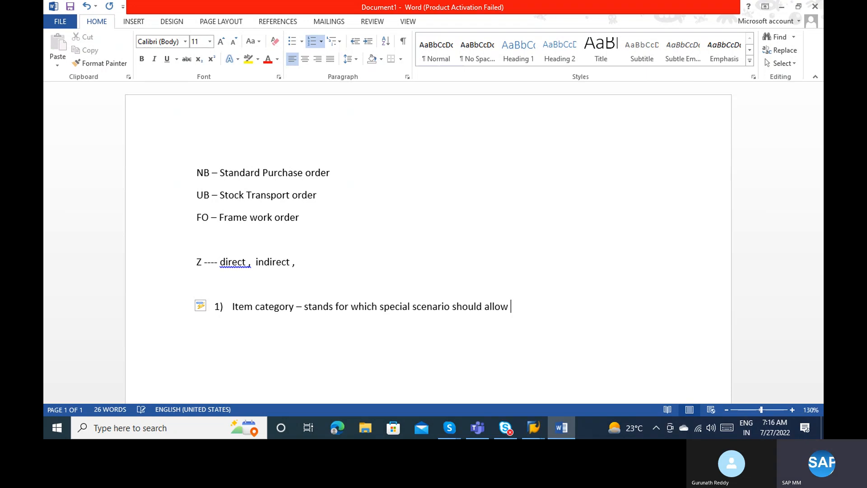
key(alt+Tab)
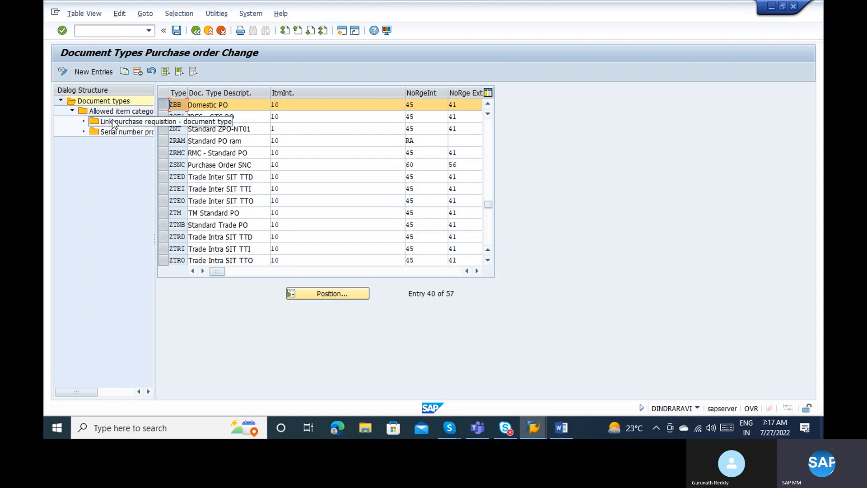
In Word, add the unnumbered line 'PR document type NB -----> PO ZBB' below point 1).
key(alt+Tab)
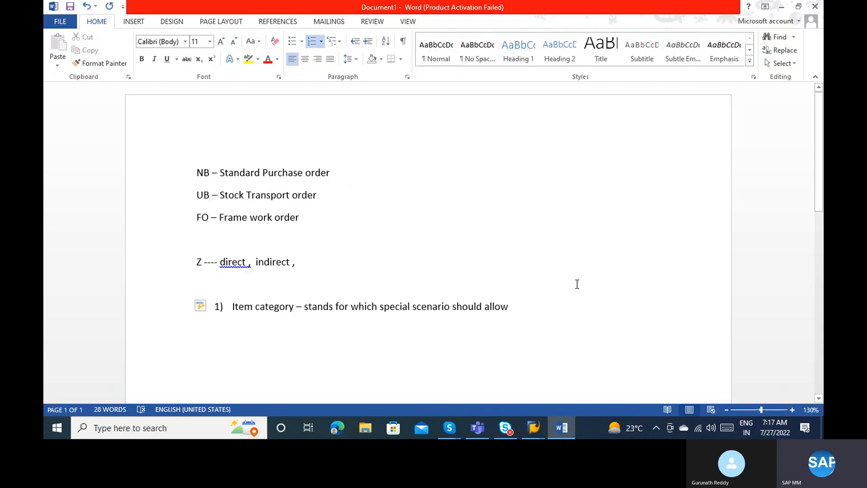
key(Return)
key(Return)
text(PR)
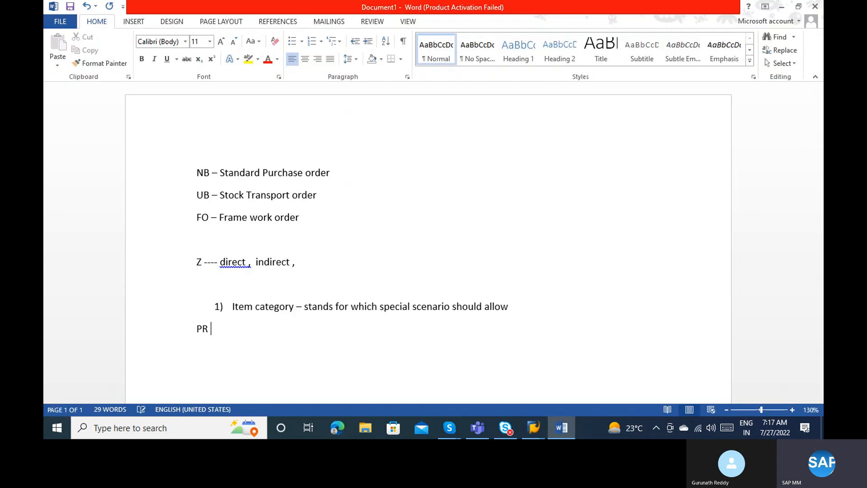
text( document tyhpe)
key(BackSpace)
key(BackSpace)
key(BackSpace)
key(BackSpace)
text(pe )
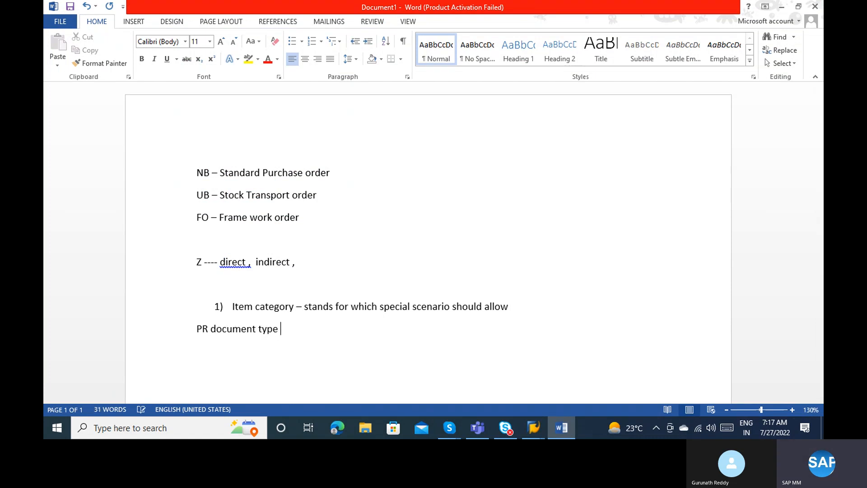
text(-)
key(BackSpace)
key(BackSpace)
text(NB -----> PO ZBB)
Delete every requisition link for ZBB except NB and save the change.
key(alt+Tab)
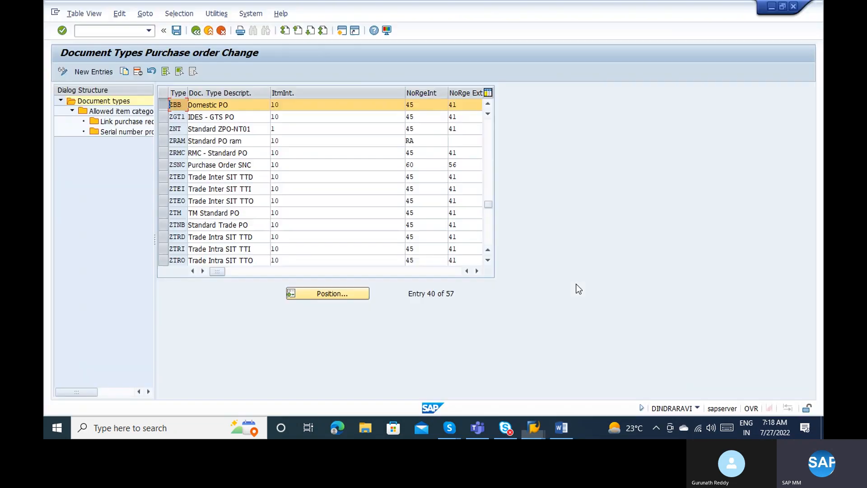
double_click(117, 122)
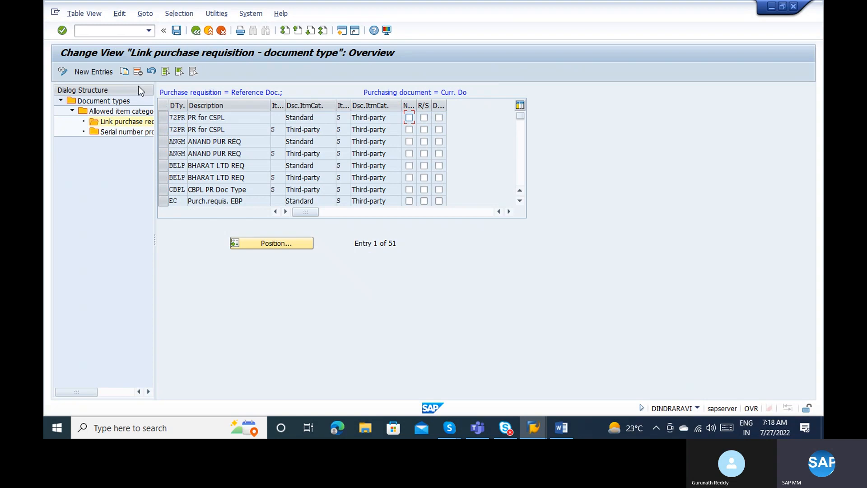
click(165, 71)
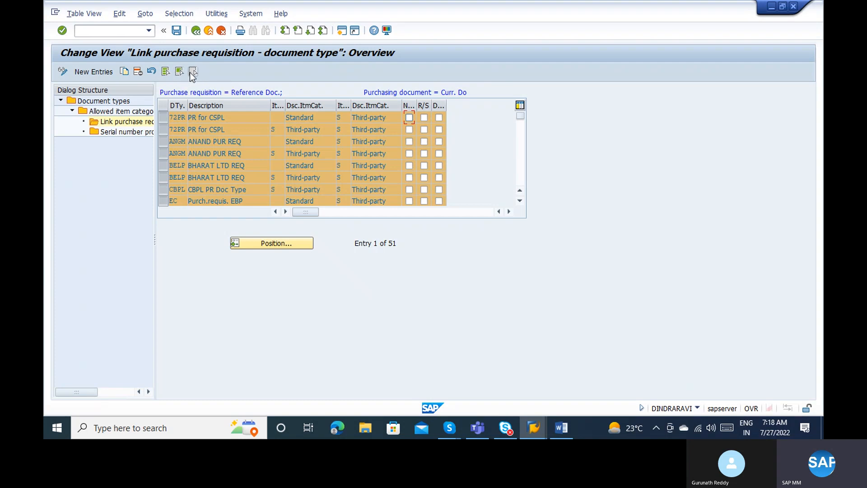
click(519, 164)
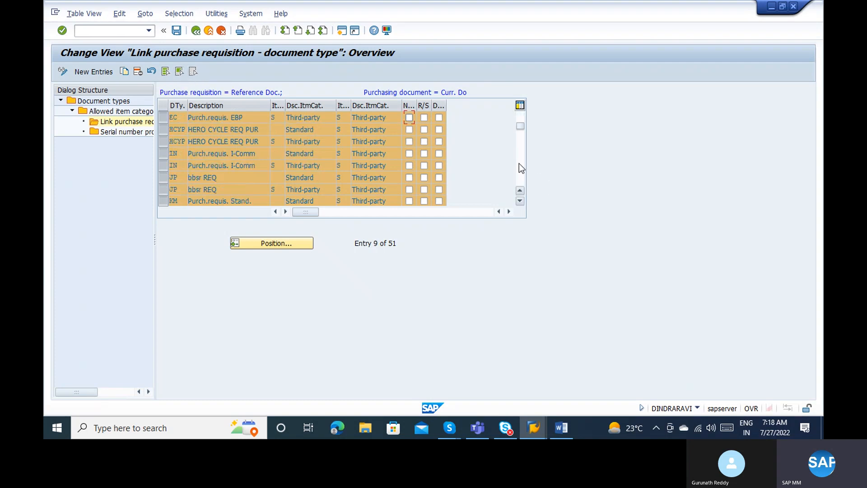
click(519, 164)
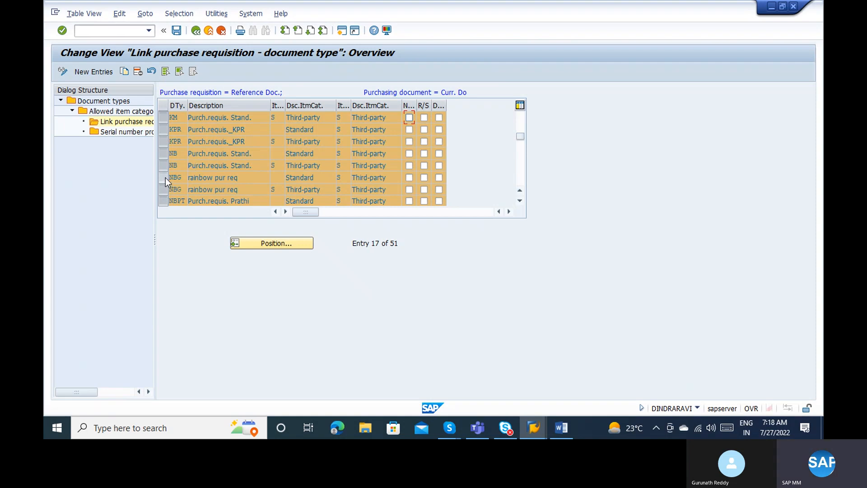
click(162, 153)
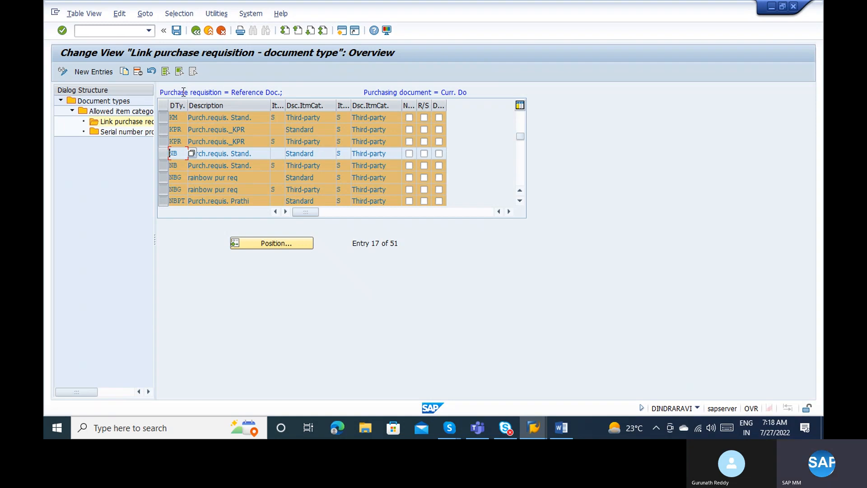
click(137, 72)
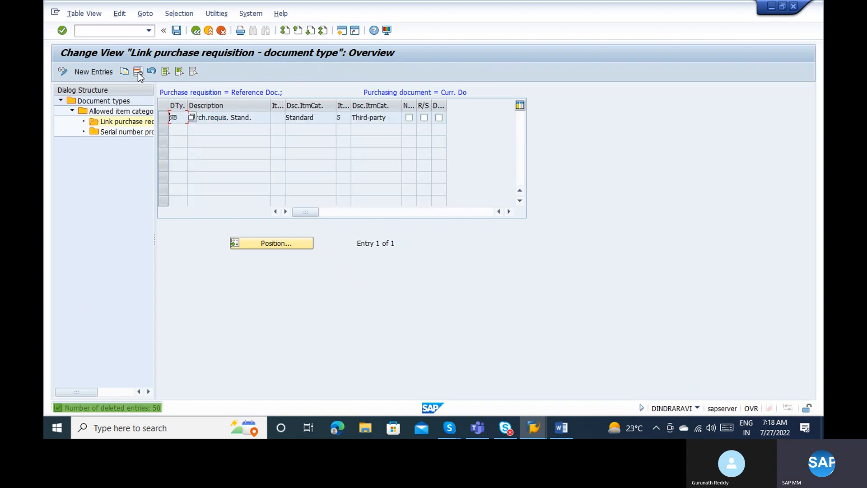
click(177, 30)
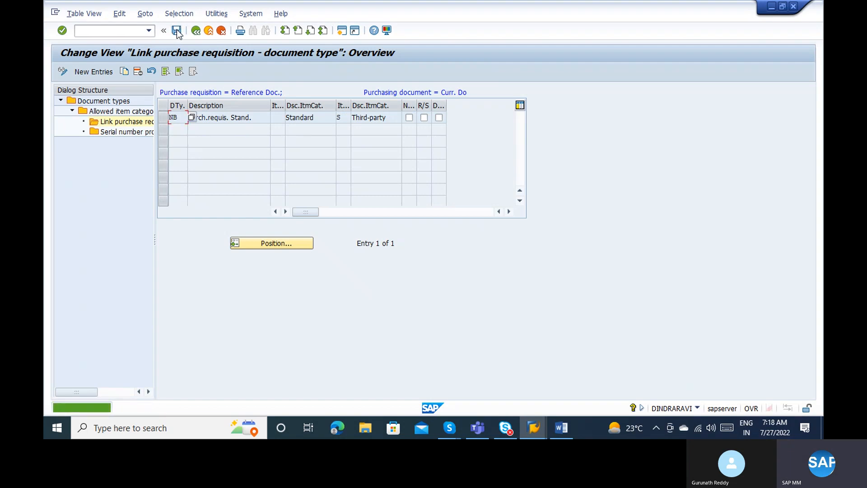
Reopen ZBB's requisition links to confirm only the NB entry remains.
double_click(116, 112)
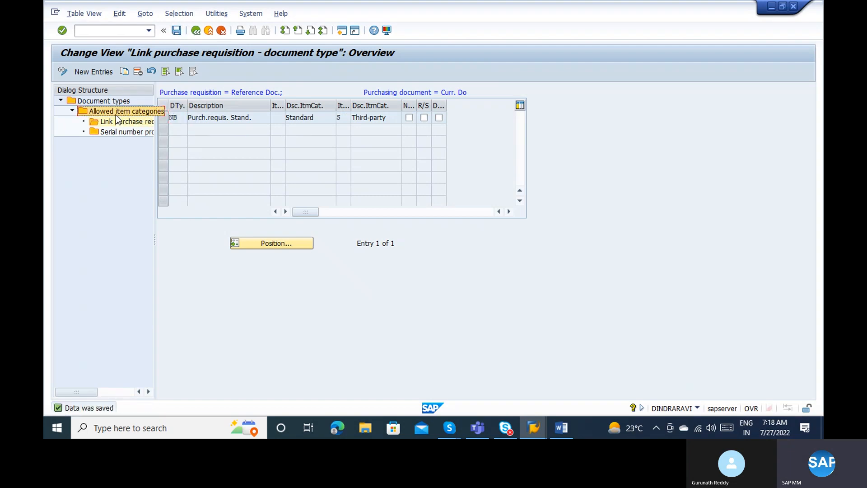
double_click(107, 103)
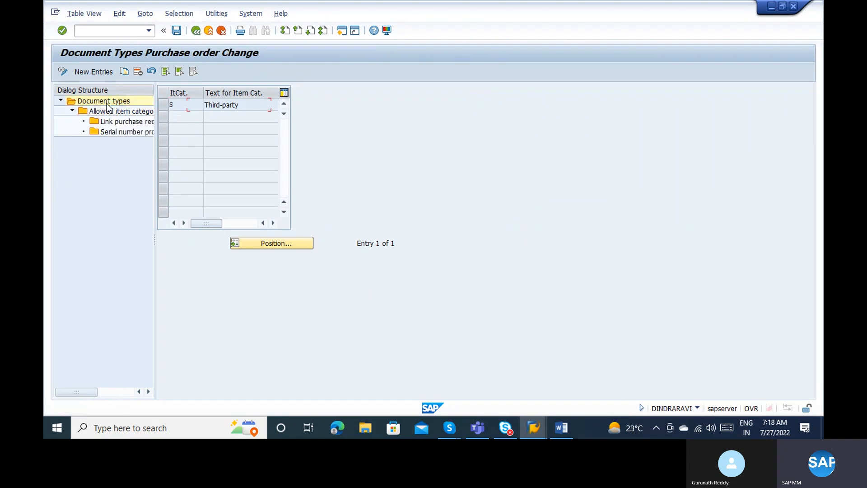
double_click(118, 121)
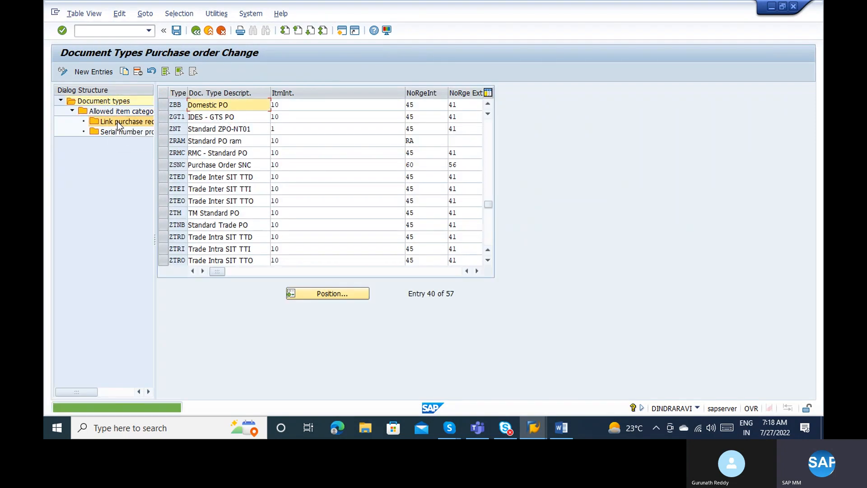
click(164, 106)
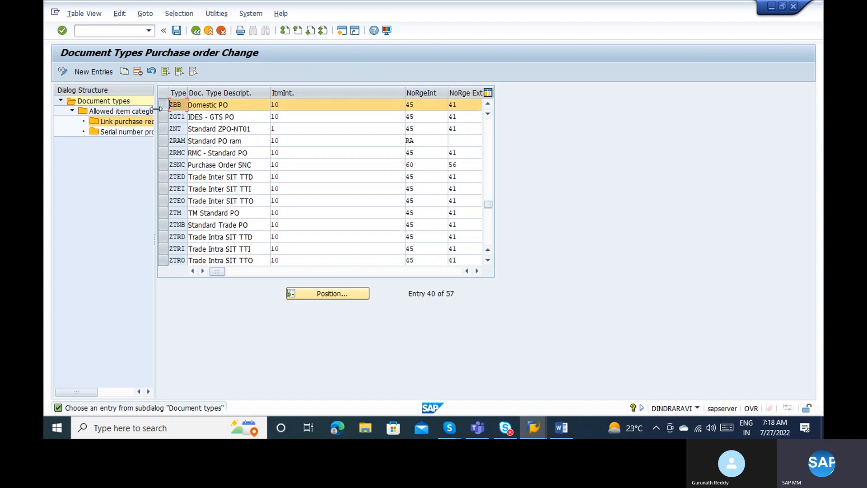
double_click(134, 120)
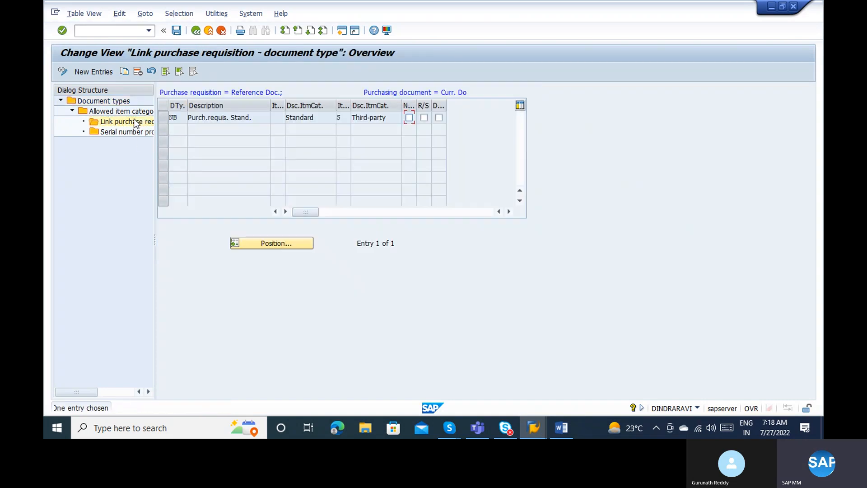
click(165, 118)
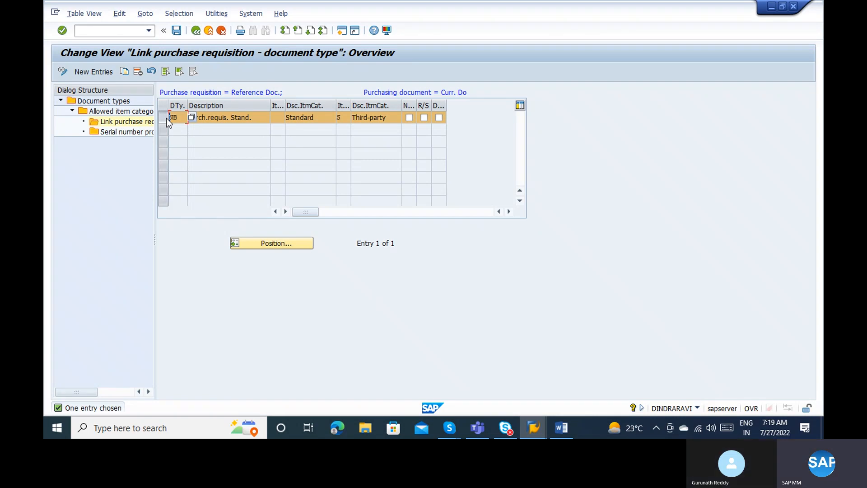
In Word, add point 2) 'PR to PO linkage document type' after the item category point.
key(alt+Tab)
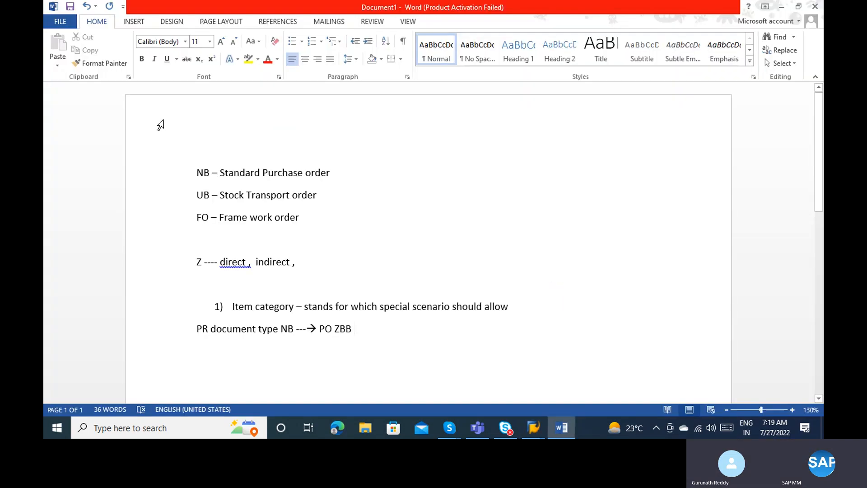
click(526, 306)
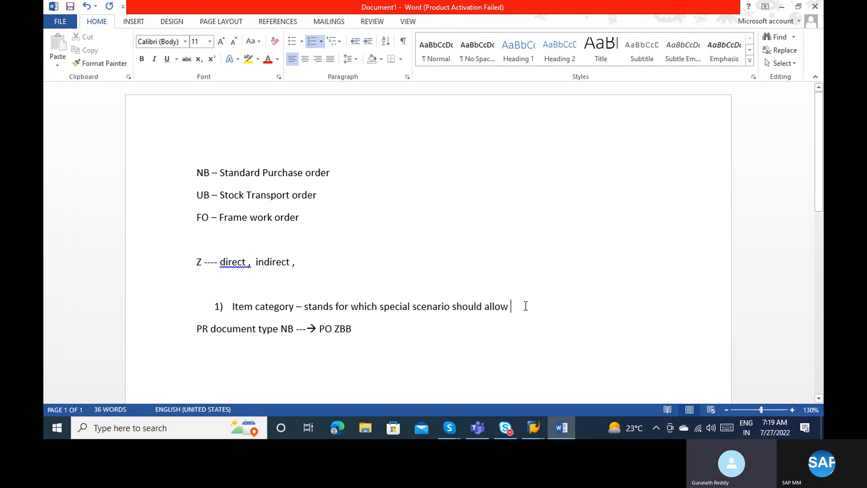
key(Return)
text(PR )
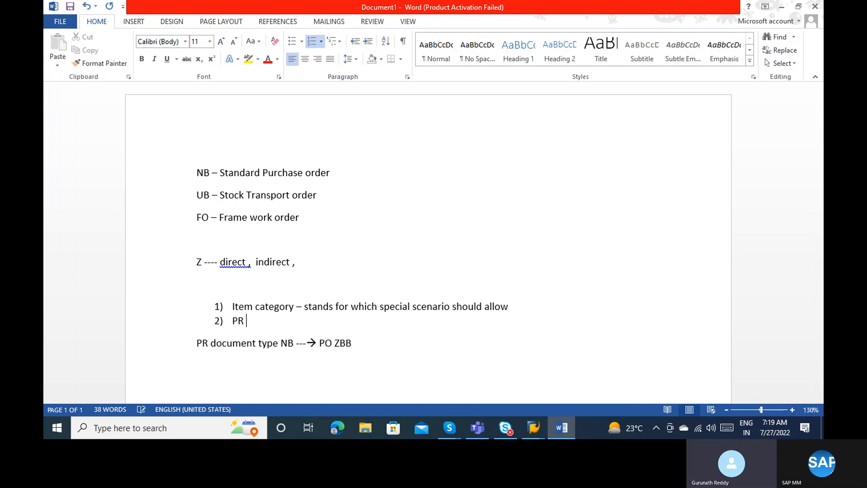
text(to PO link)
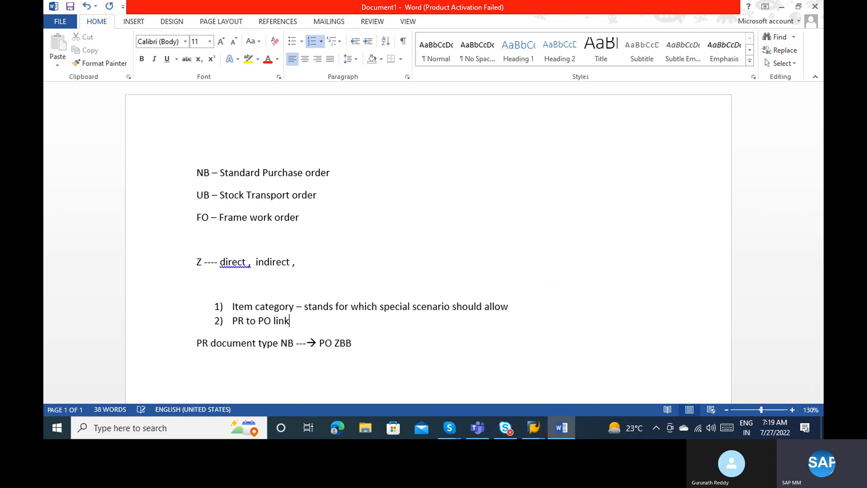
text(age document y)
key(BackSpace)
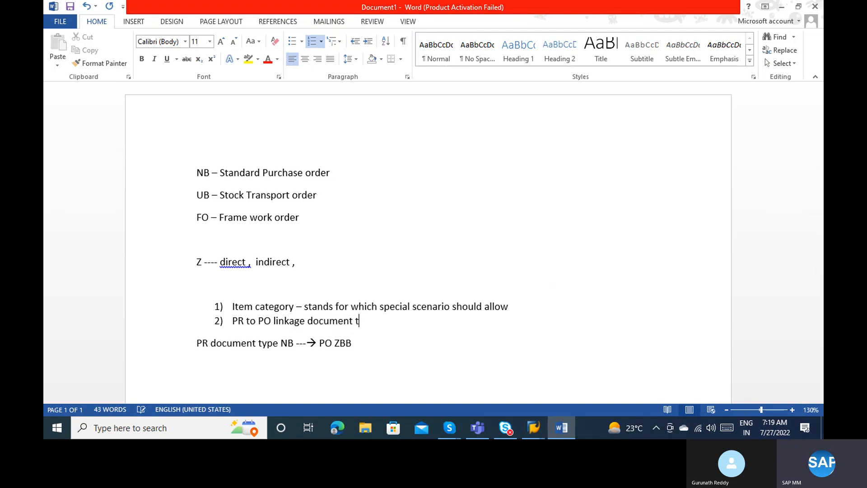
text(type)
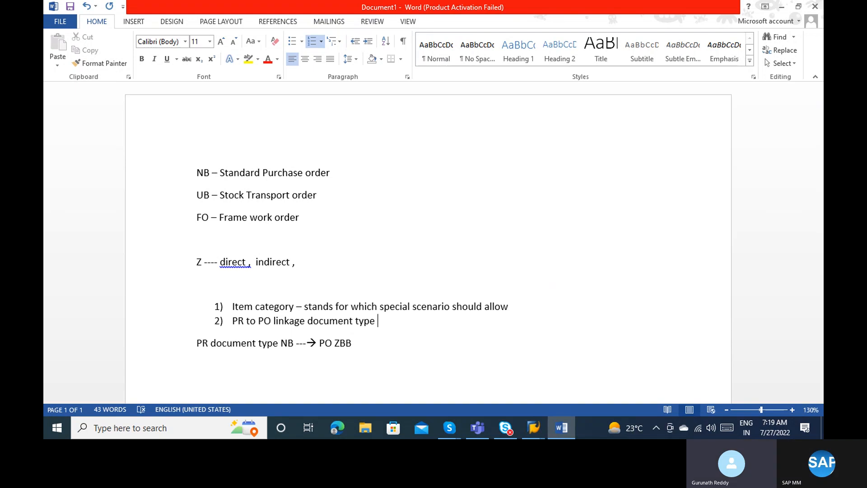
key(Return)
Back in the document types list, check ZBB's internal number range 45 and external range 41.
key(alt+Tab)
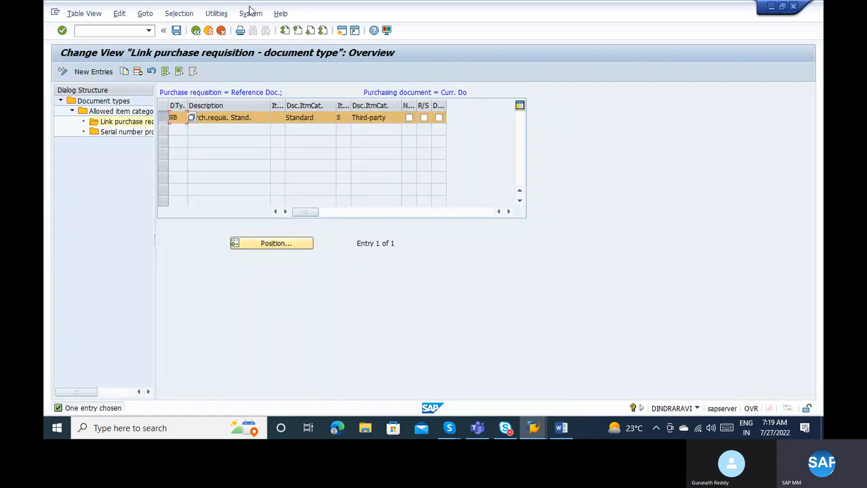
click(196, 31)
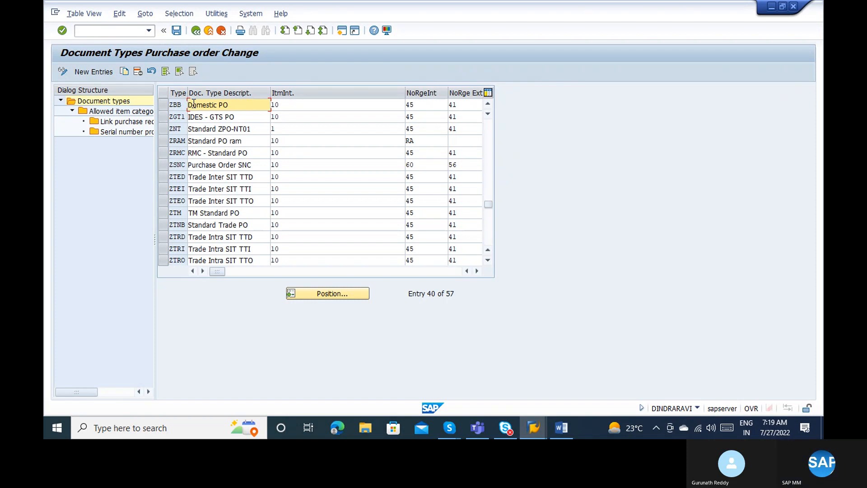
click(477, 271)
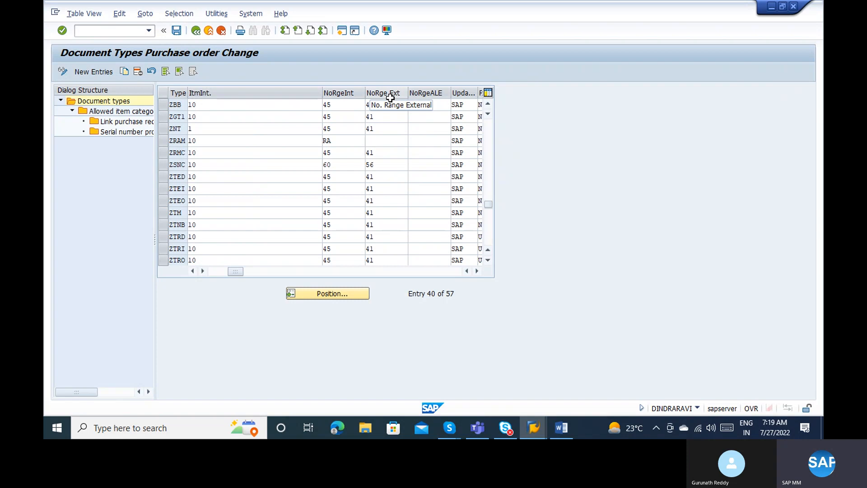
click(354, 105)
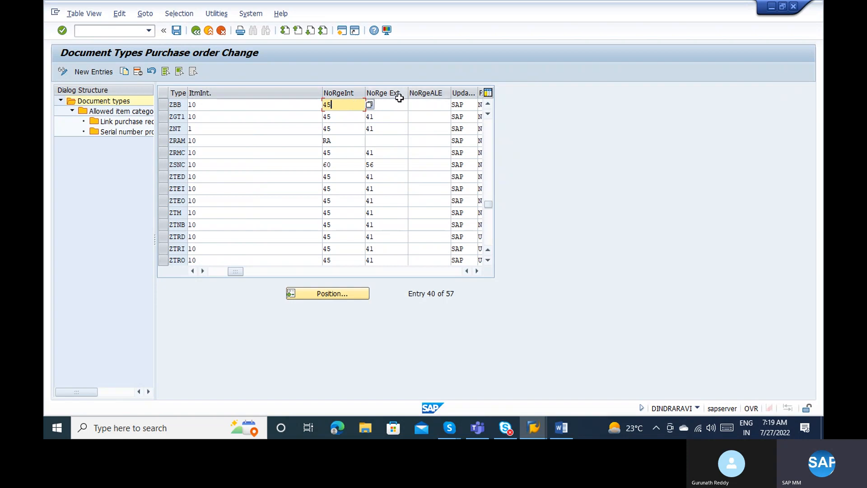
click(395, 104)
click(350, 105)
View the purchasing document number range intervals, then reopen Define Document Types for purchase orders.
click(195, 30)
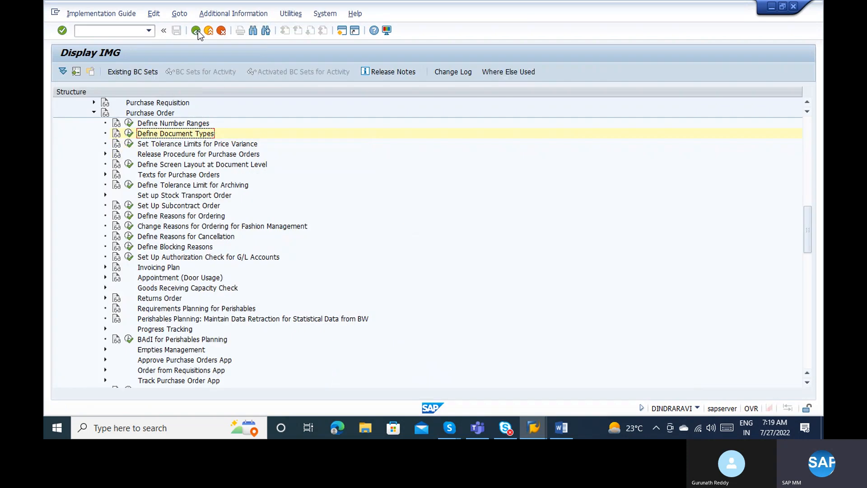
click(128, 122)
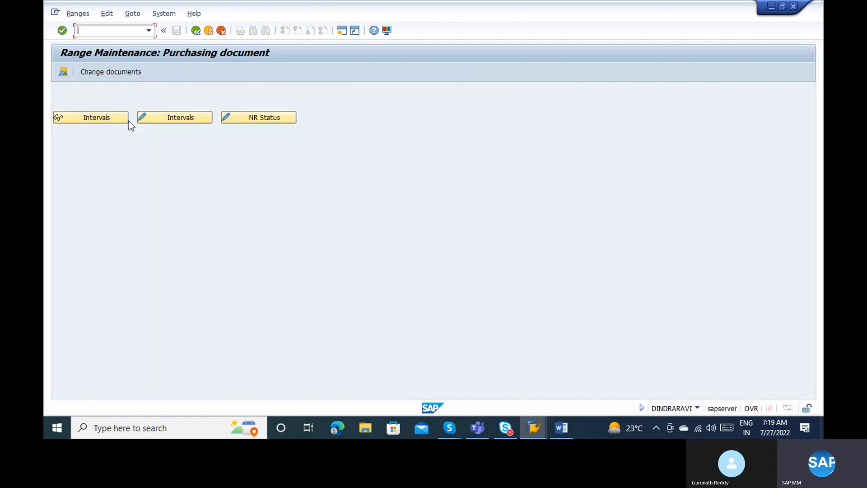
click(115, 120)
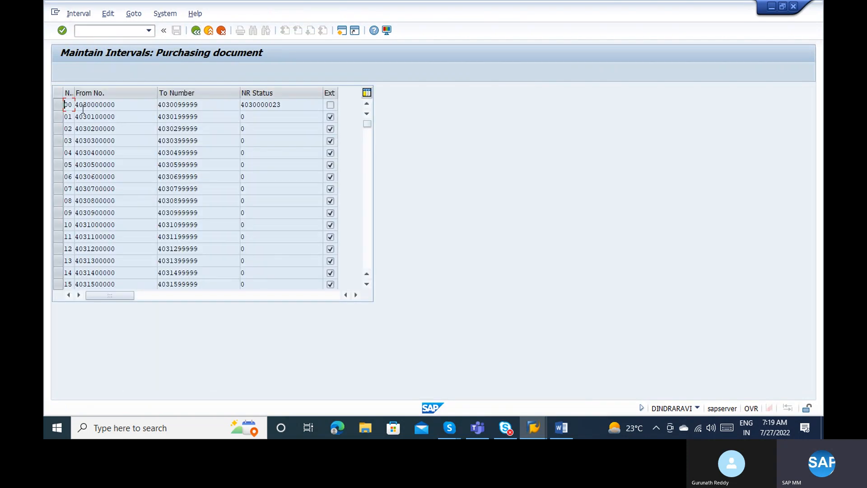
click(68, 188)
click(195, 31)
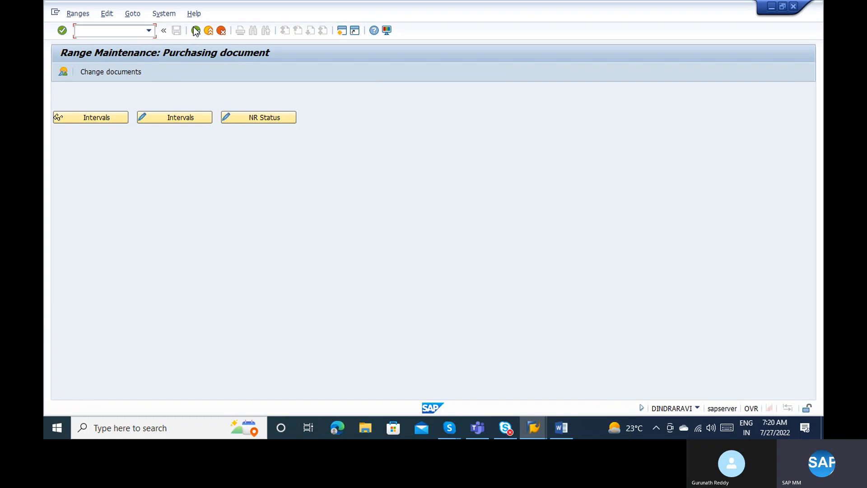
click(196, 31)
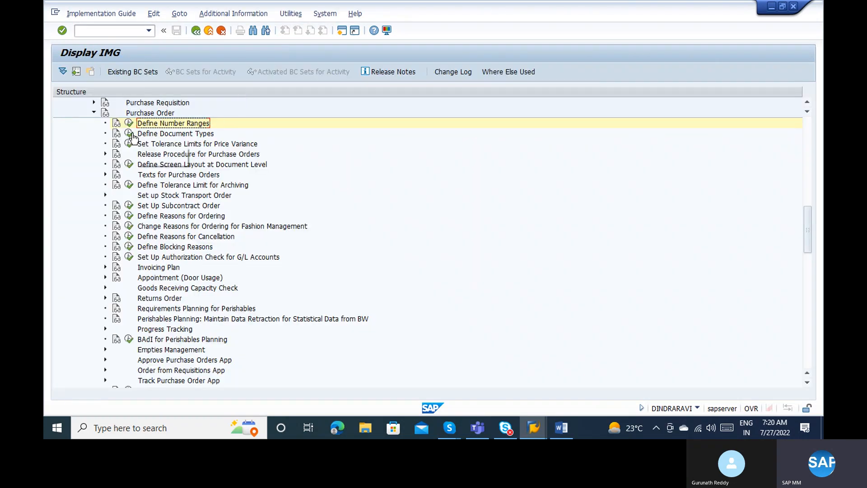
click(130, 134)
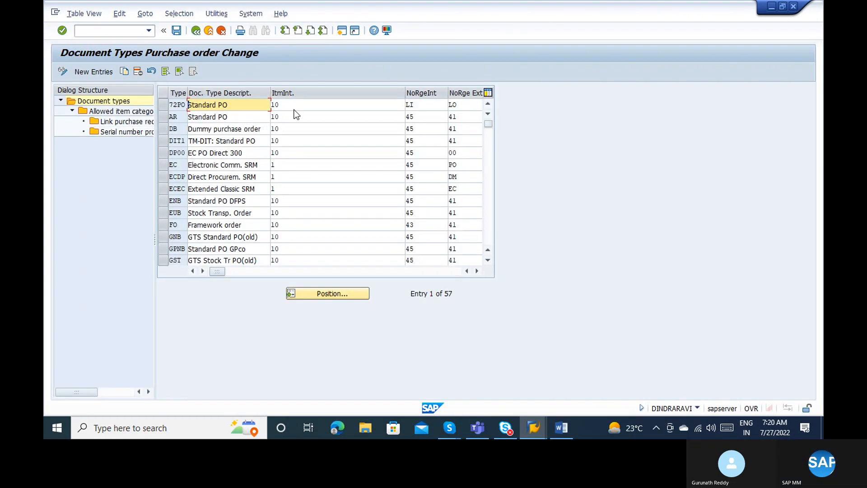
click(319, 104)
key(Tab)
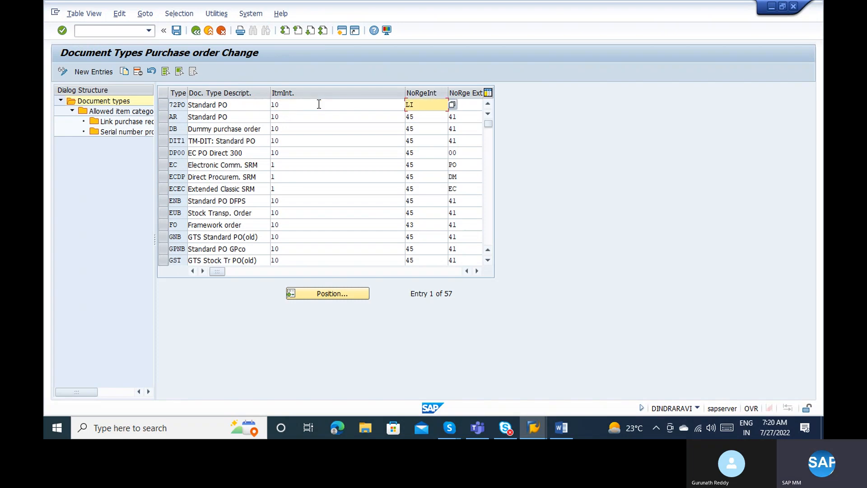
key(Tab)
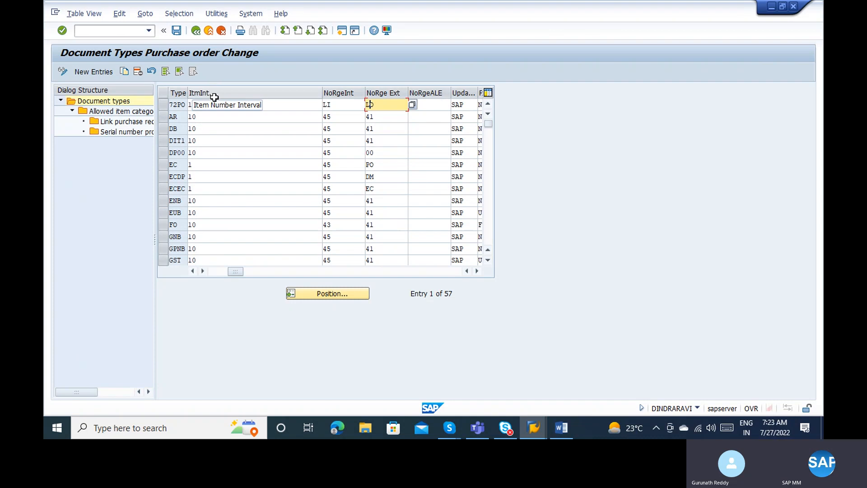
Confirm field selection key NBF on the 72PO and AR rows, then go back to the IMG tree.
key(Tab)
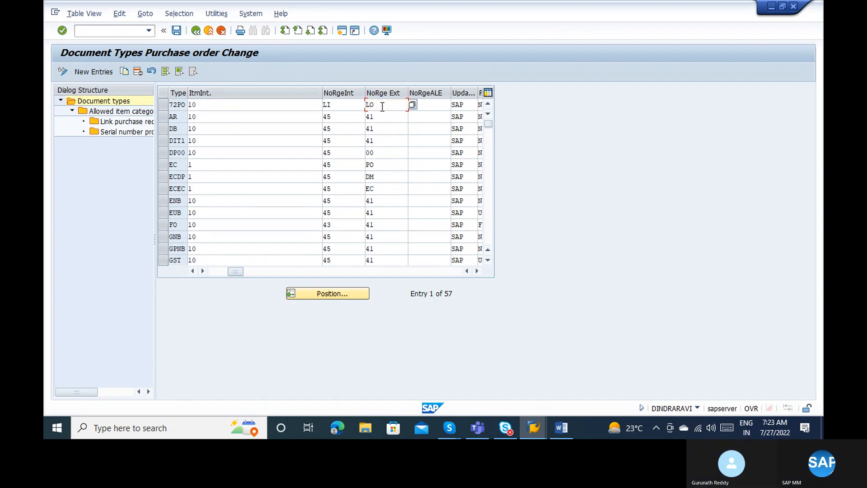
key(Tab)
key(Tab)
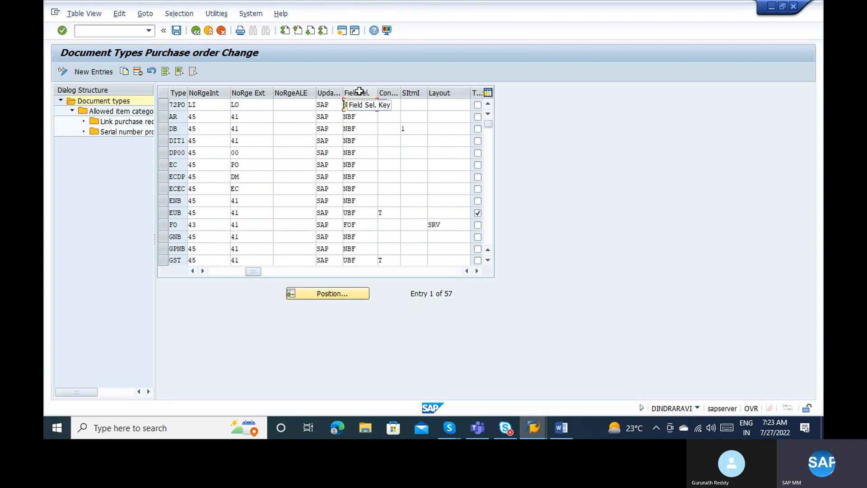
click(367, 113)
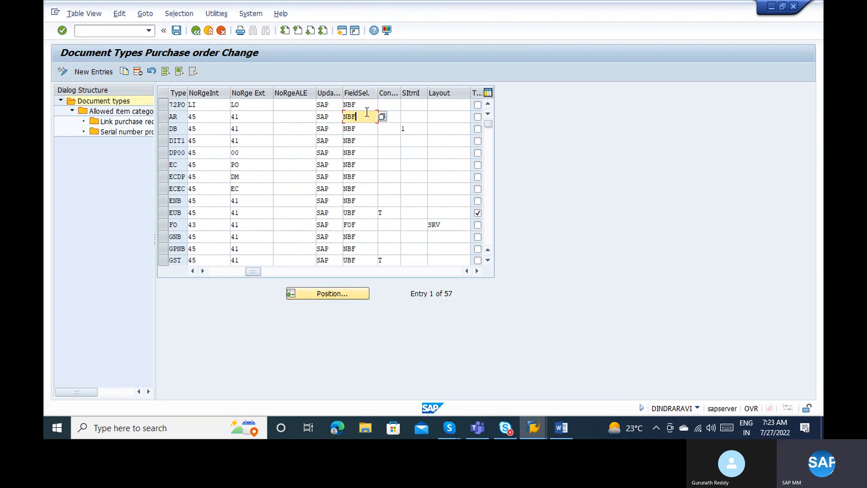
click(365, 109)
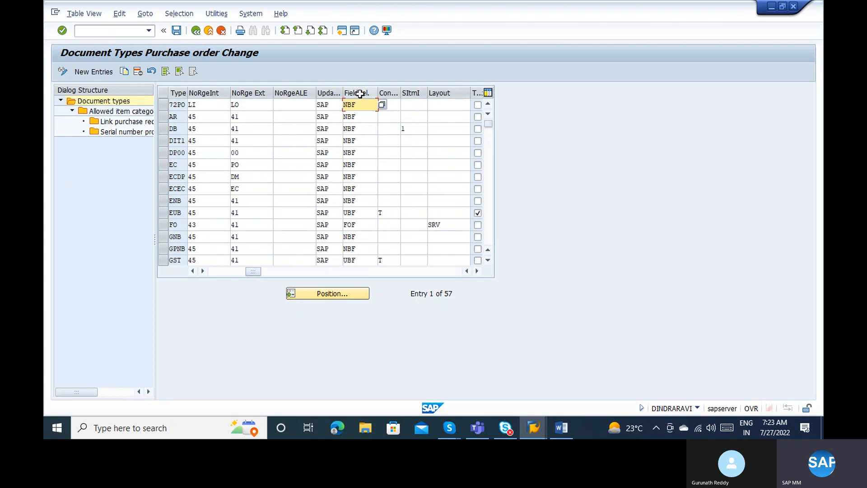
click(367, 116)
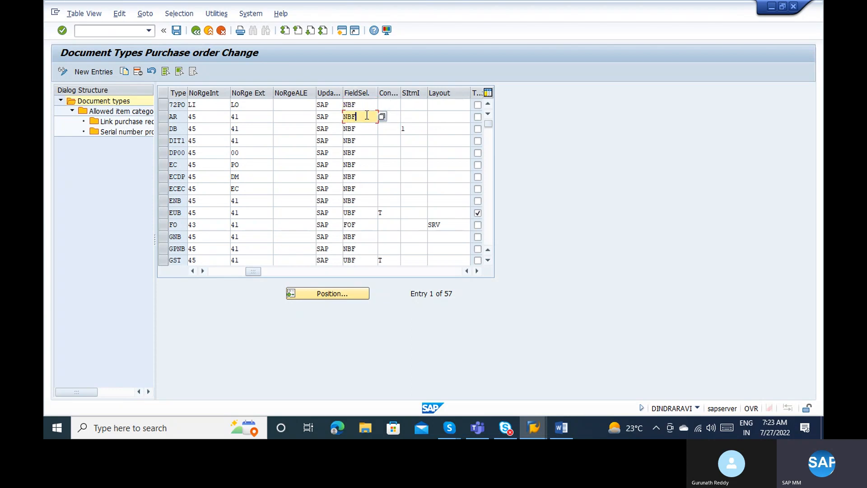
click(196, 31)
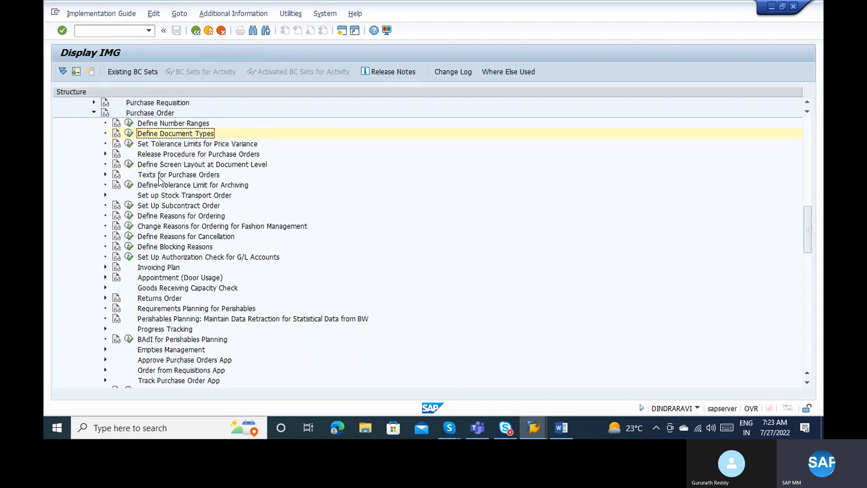
Open Define Screen Layout at Document Level and jump to field selection key NBF.
click(129, 164)
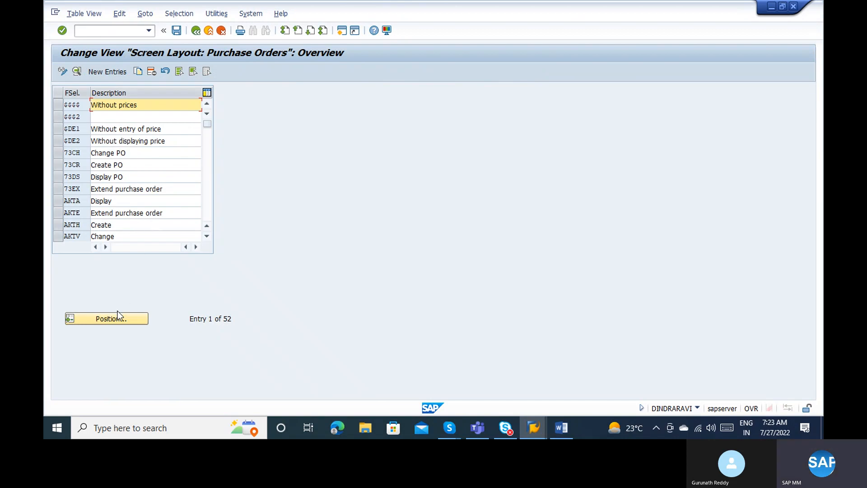
click(113, 318)
text(NB)
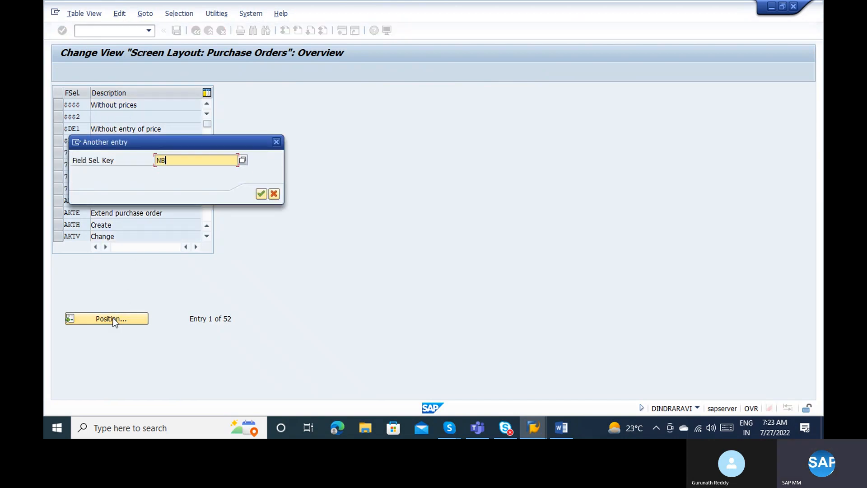
text(F)
key(Return)
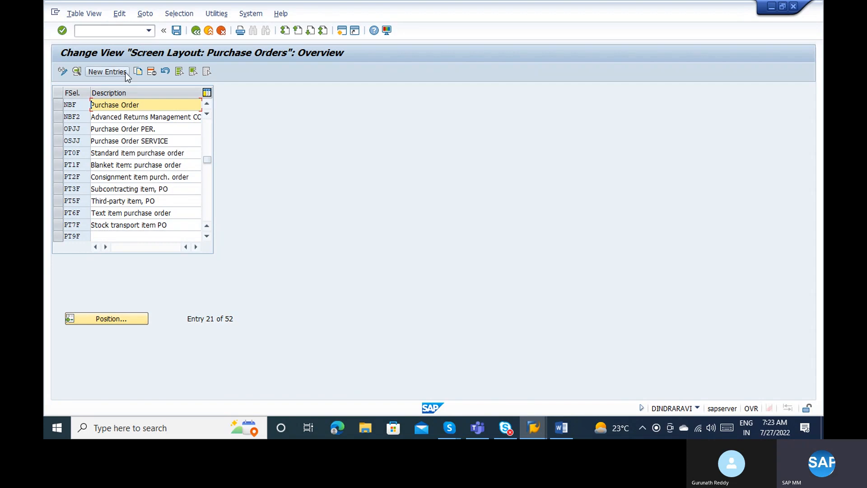
double_click(123, 107)
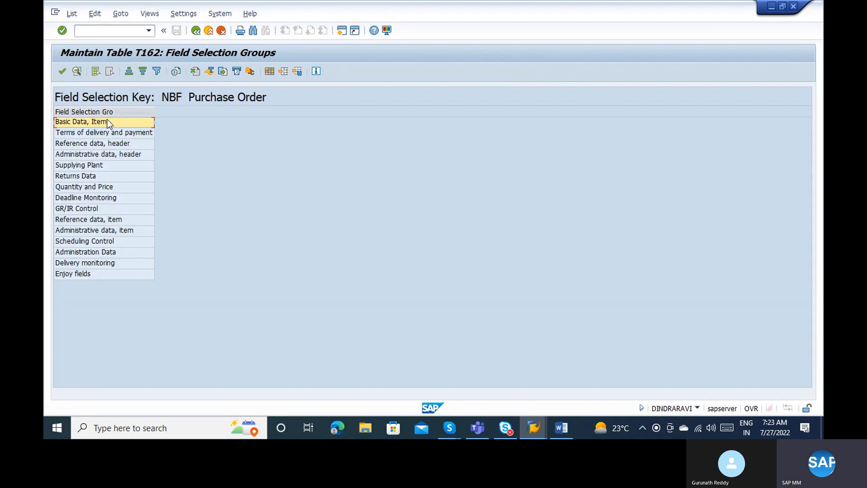
Review the 'Basic Data, Item' and 'Reference data, item' field groups, then back out.
double_click(108, 121)
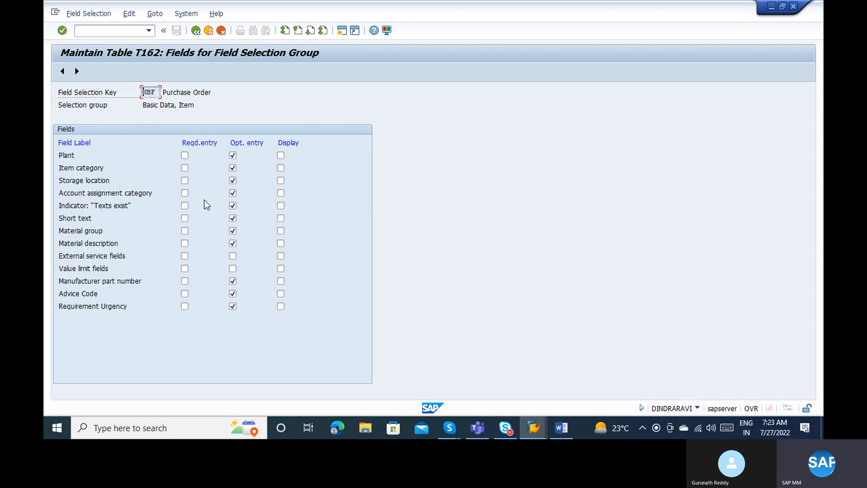
click(199, 35)
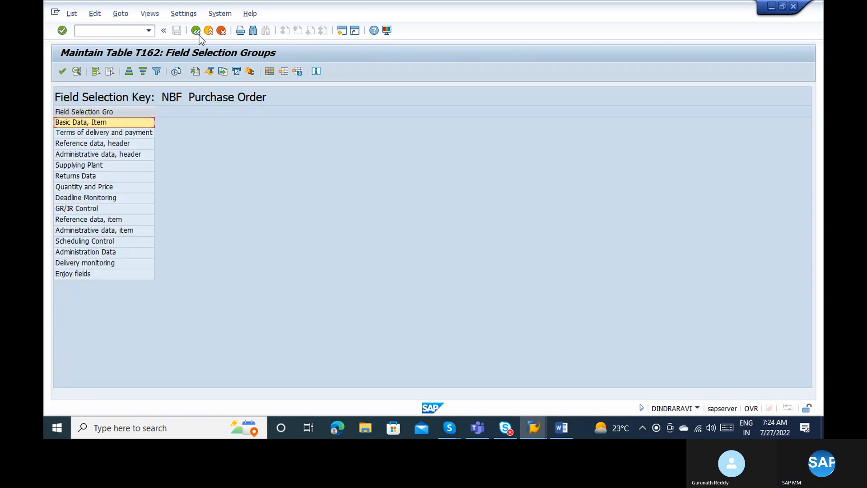
double_click(107, 220)
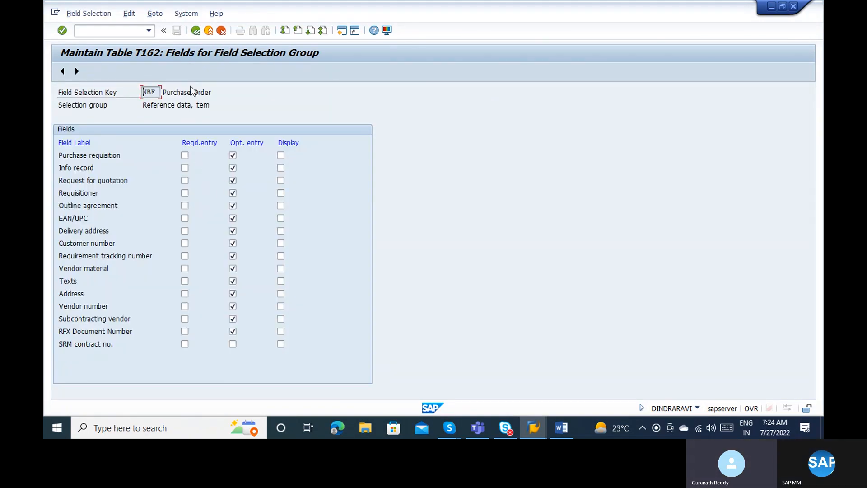
click(194, 32)
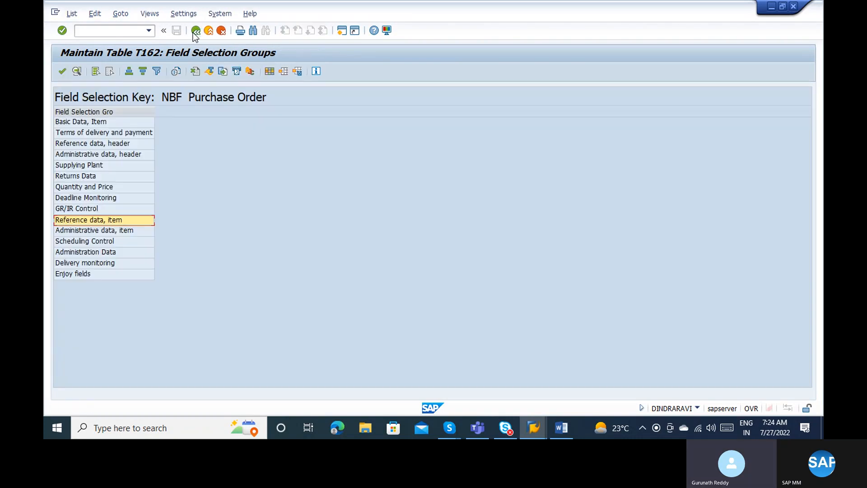
click(195, 31)
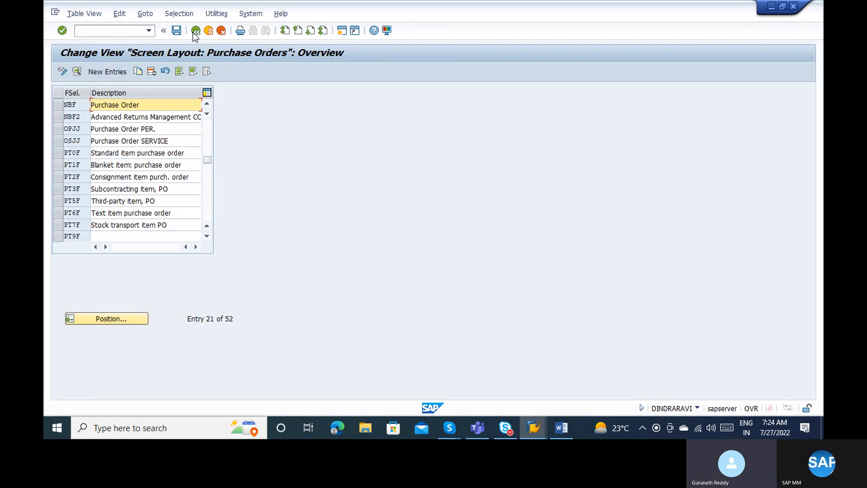
click(195, 30)
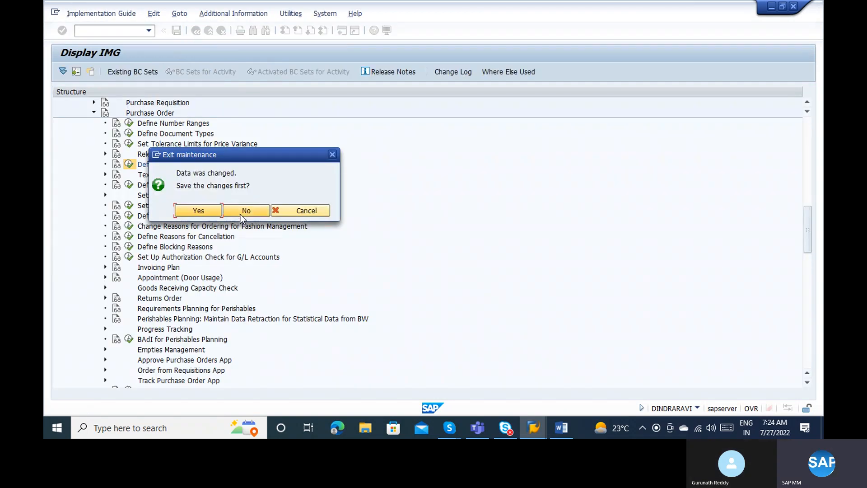
Exit the screen layout without saving and reopen the purchase order Document Types table.
click(240, 214)
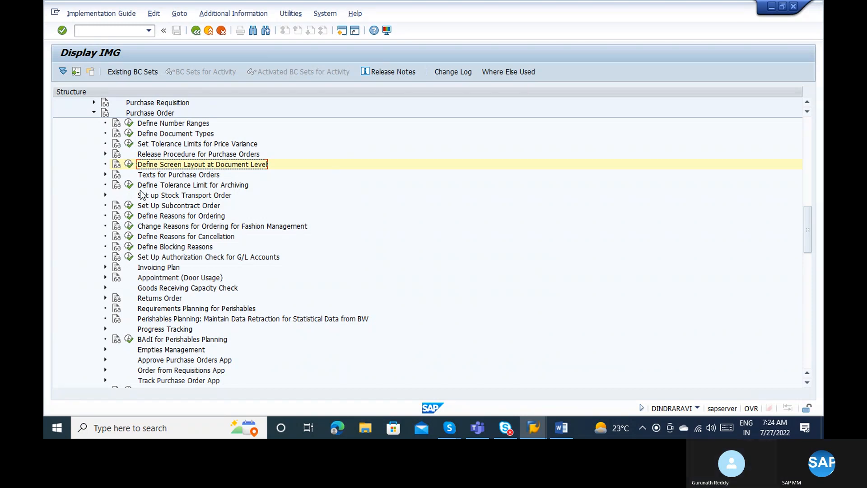
click(129, 133)
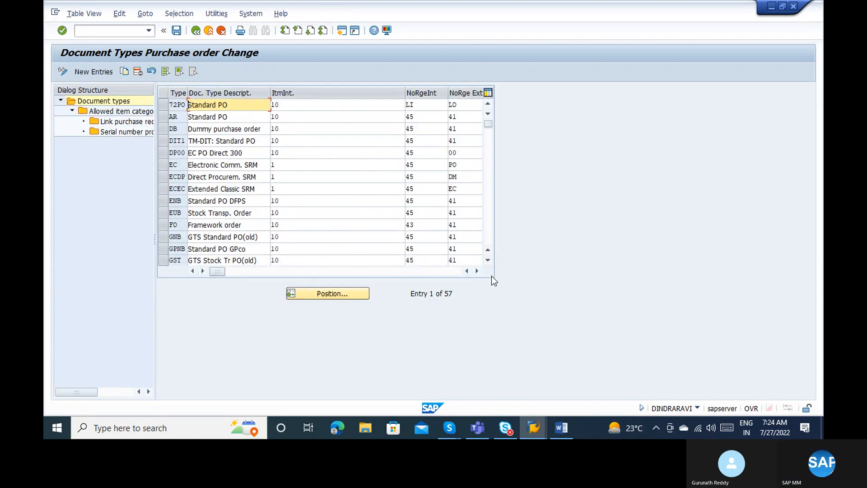
Scroll the document types table right to inspect the 72PO Doc. Type, Layout and SItmI fields.
click(478, 270)
click(478, 271)
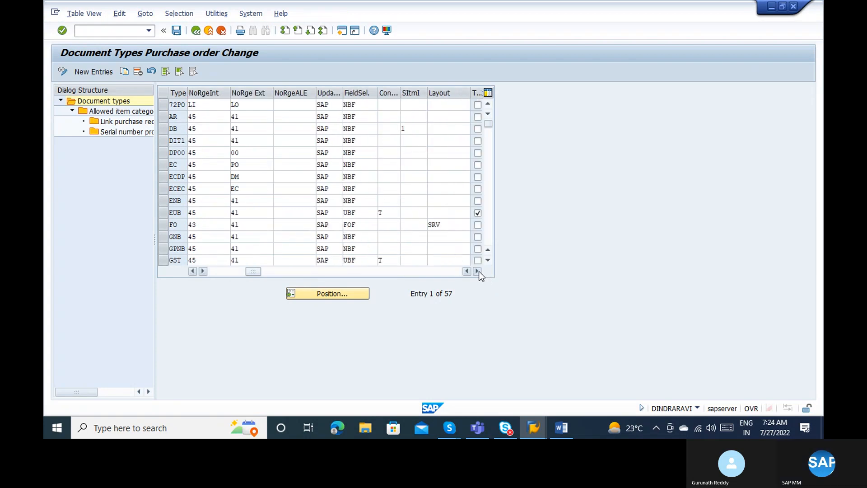
click(478, 270)
click(477, 270)
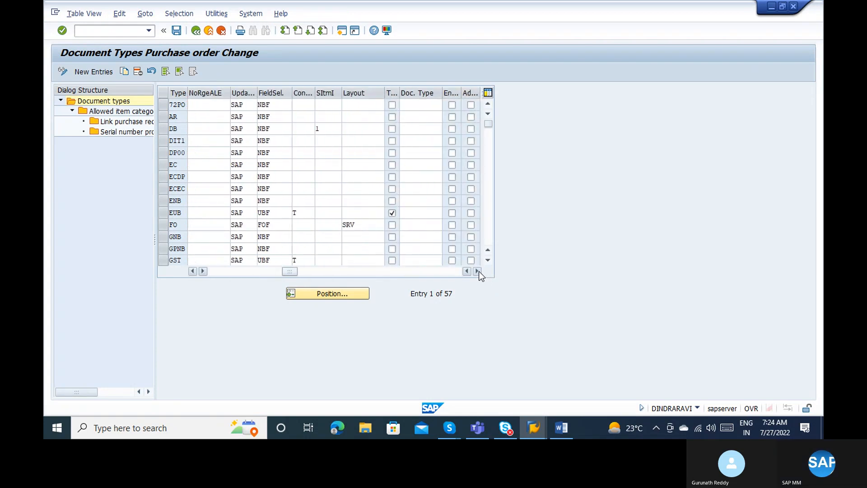
click(478, 271)
click(373, 103)
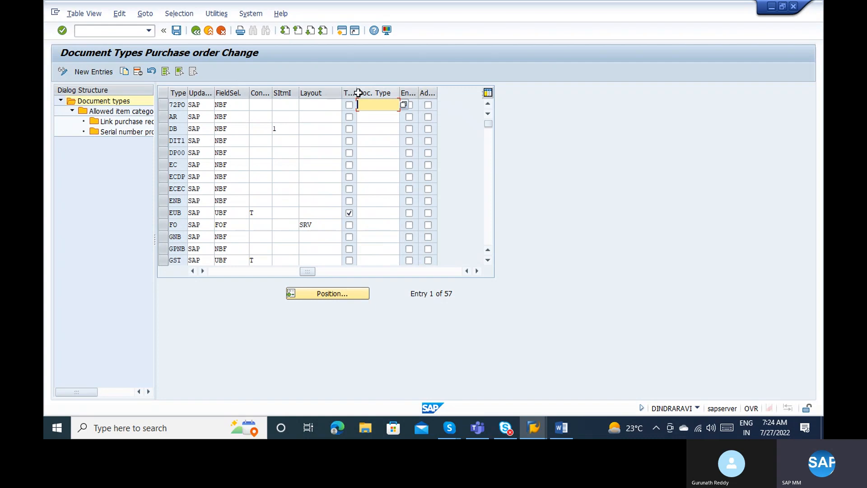
click(314, 112)
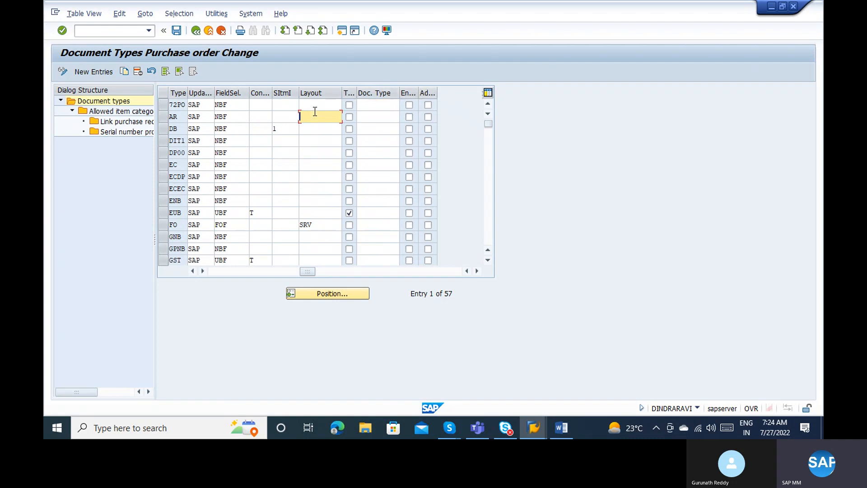
click(308, 103)
click(296, 103)
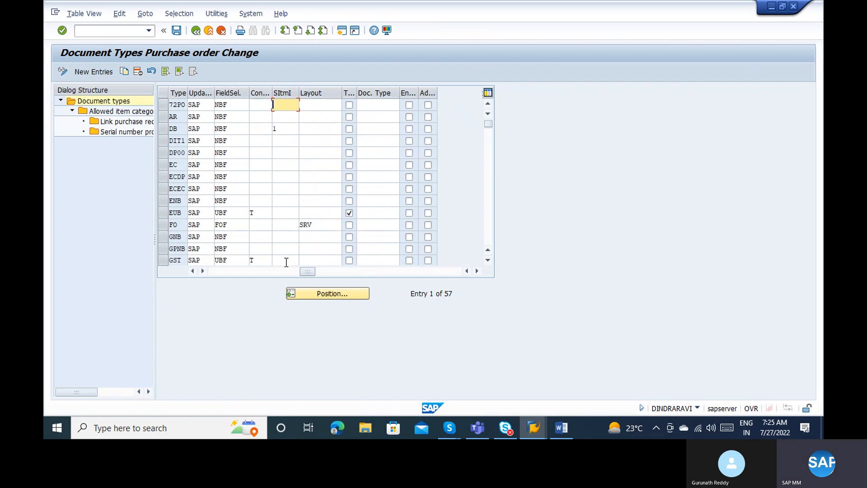
click(228, 275)
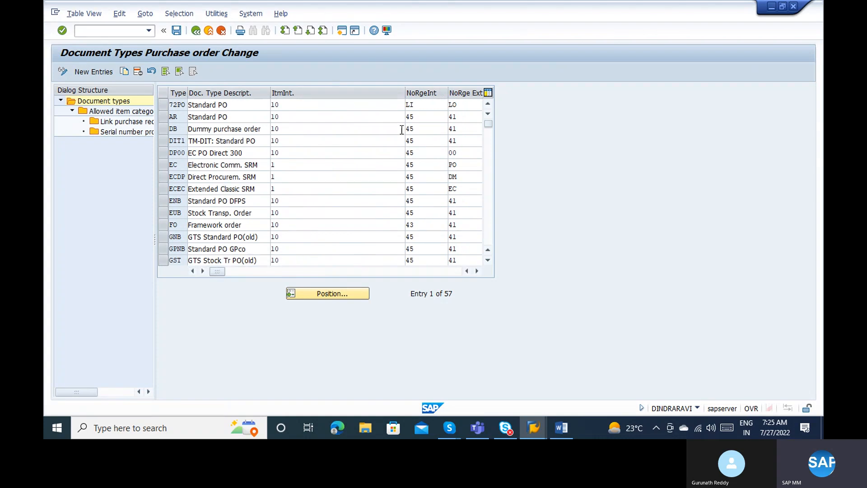
Check DIT1's internal number range 45, save the table and exit it.
click(428, 138)
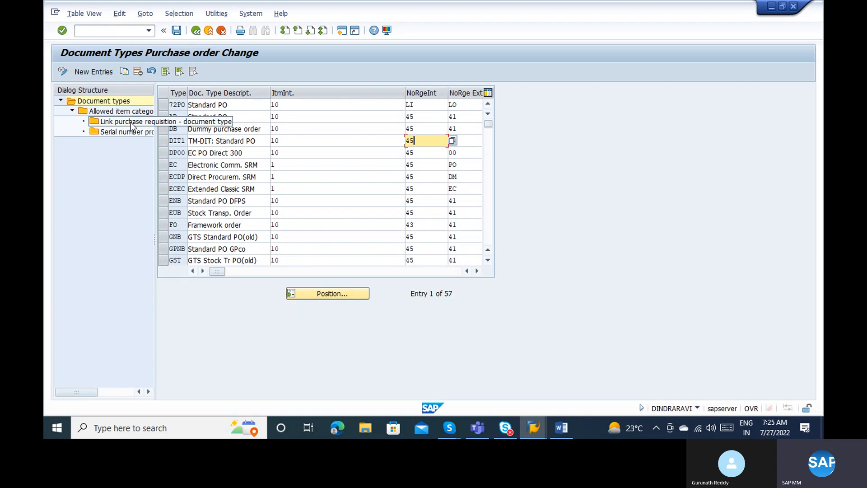
click(177, 31)
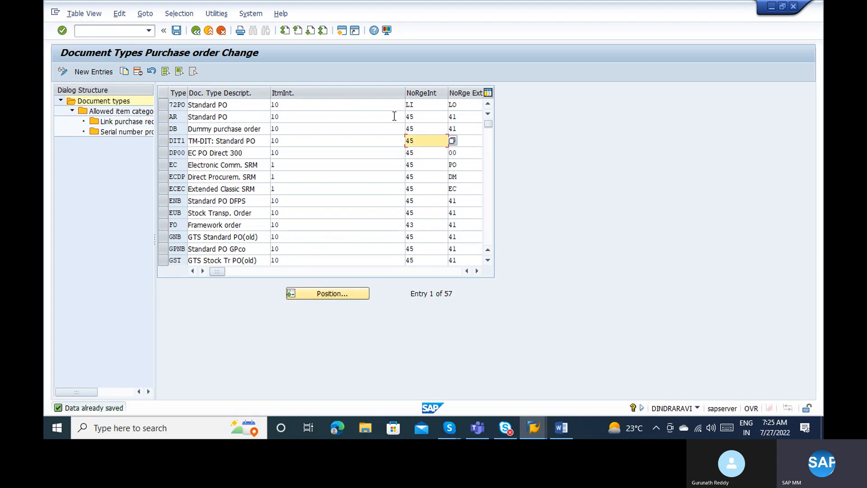
click(207, 31)
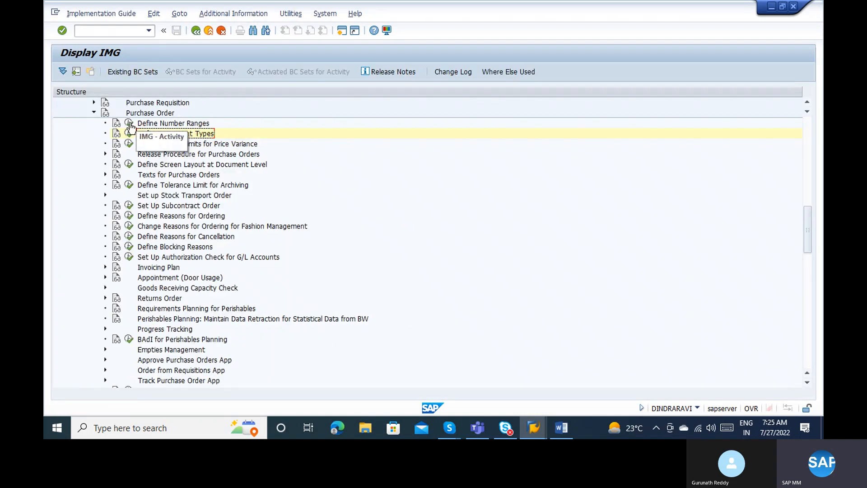
click(129, 124)
click(167, 118)
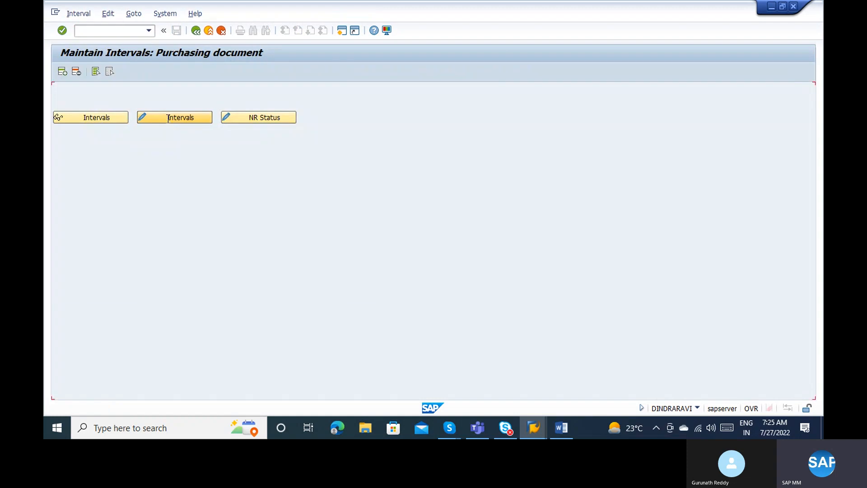
click(78, 13)
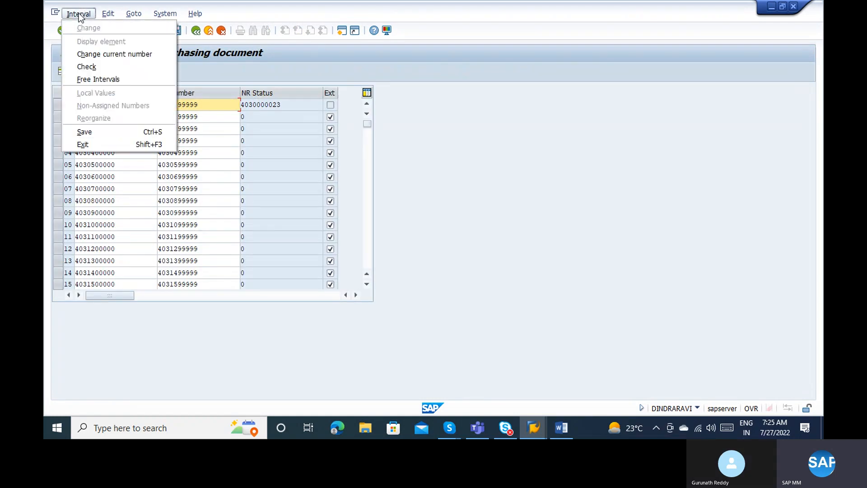
click(98, 77)
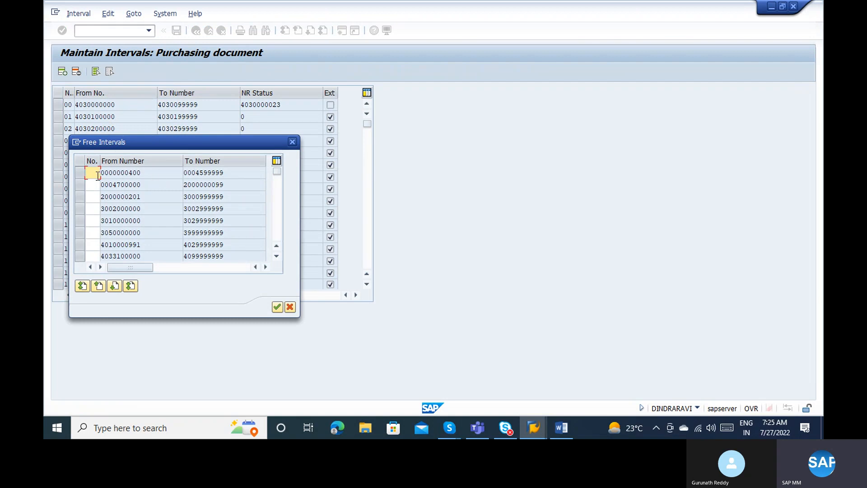
click(96, 198)
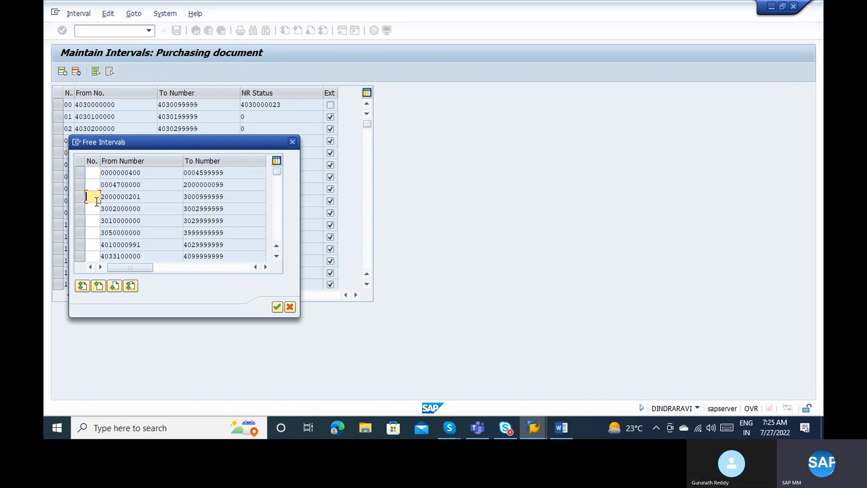
text(99)
key(Return)
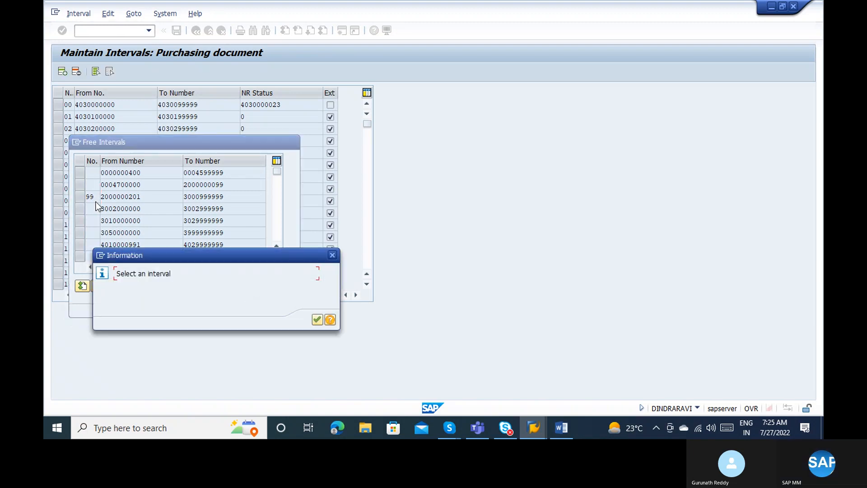
key(Return)
click(80, 196)
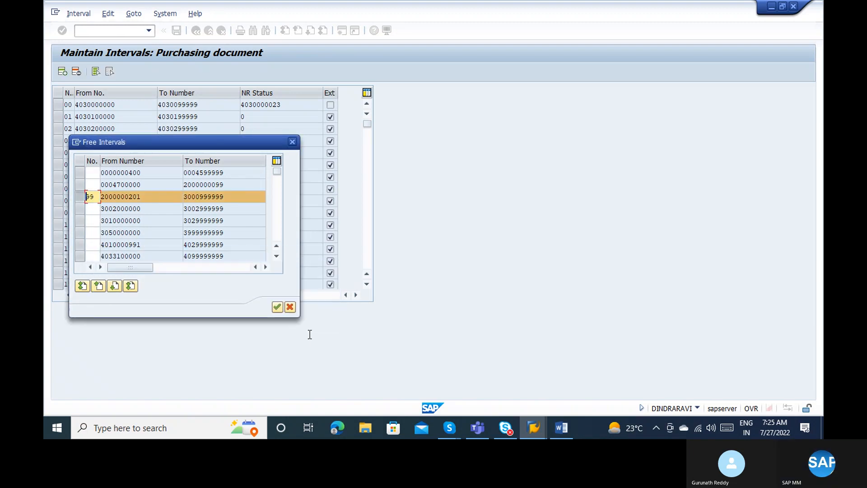
click(277, 307)
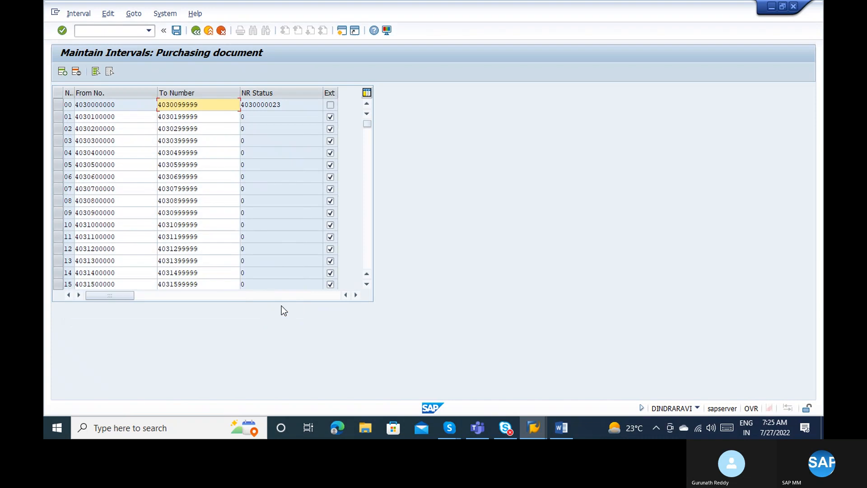
Save the new interval 99 and return to the Purchase Order IMG tree.
click(177, 30)
key(Return)
scroll(370, 205, down, 10)
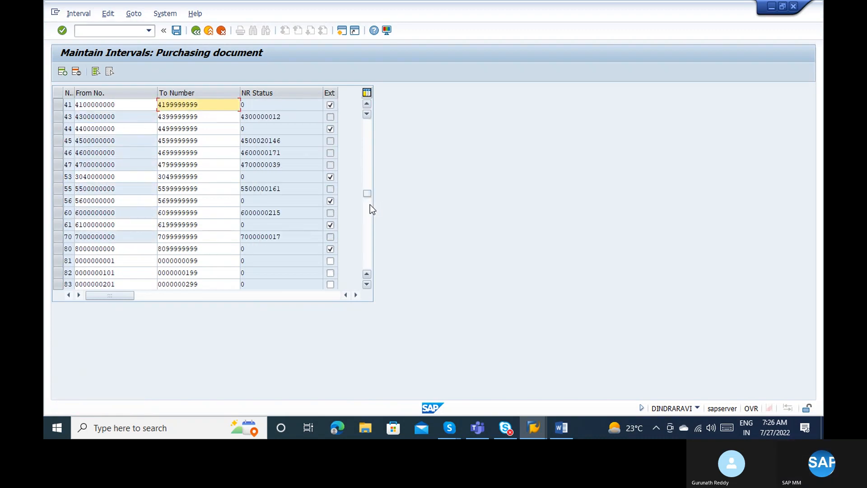
scroll(370, 205, down, 5)
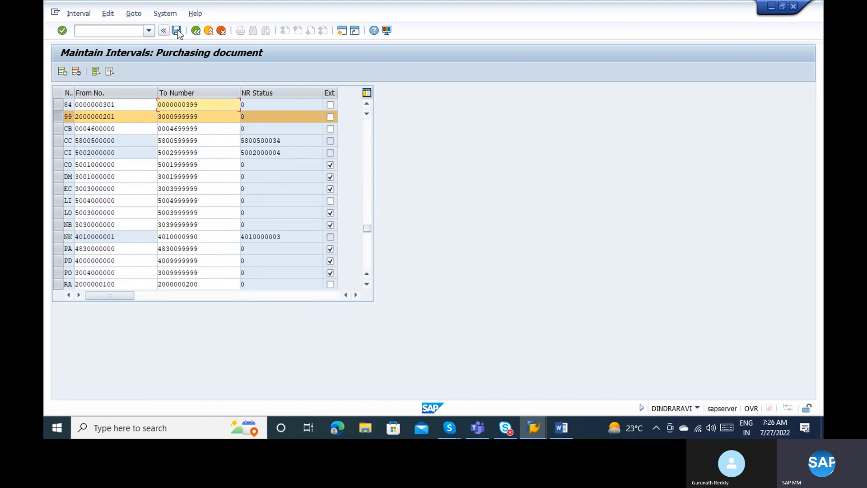
click(190, 30)
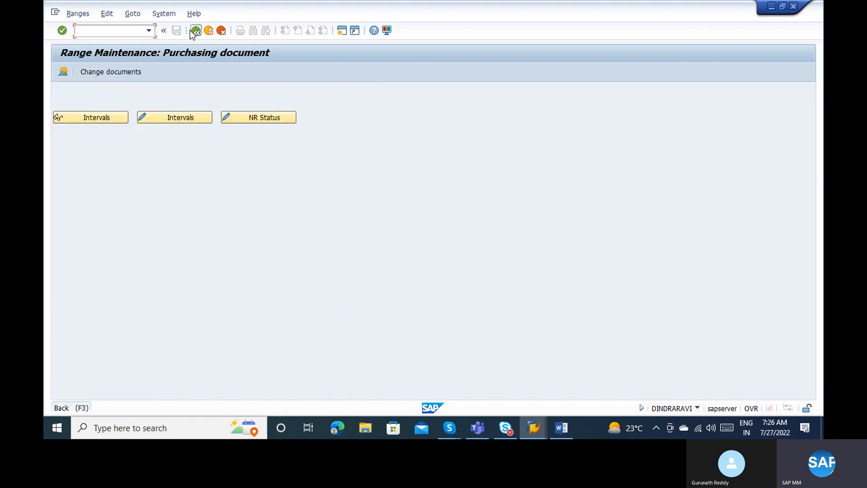
click(193, 31)
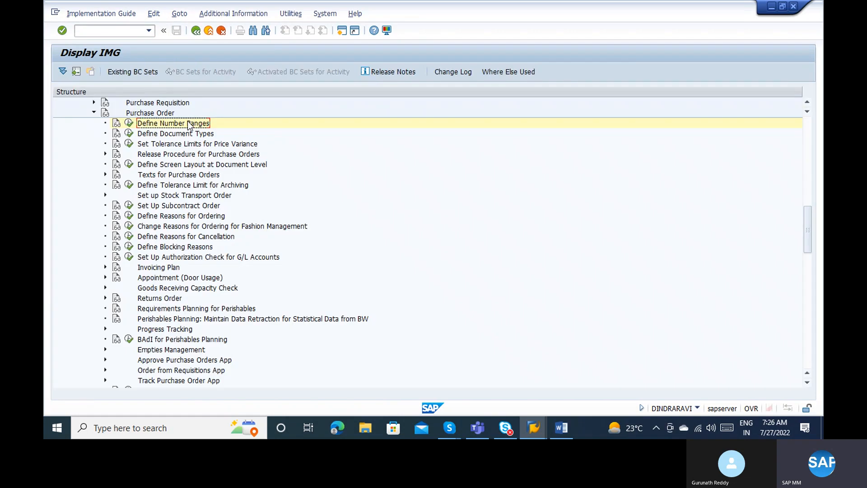
Locate ZBB Domestic PO, set its internal number range to 99, and leave Document Types.
click(129, 134)
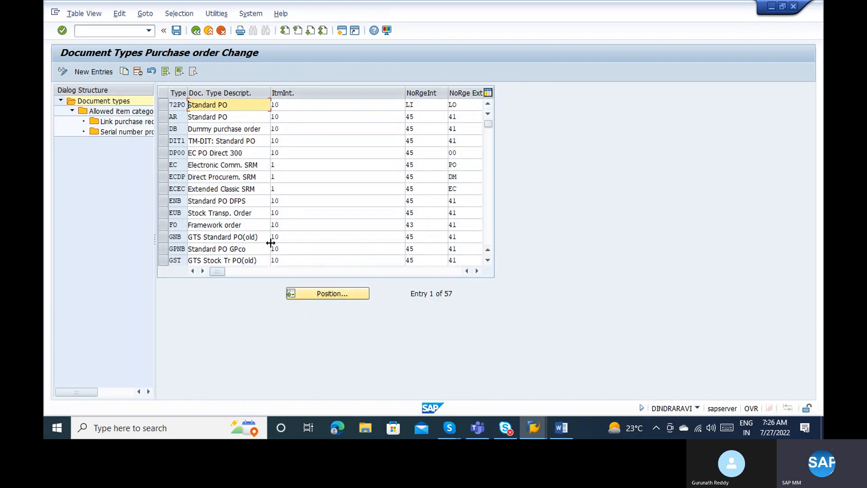
click(316, 296)
text(ZBB)
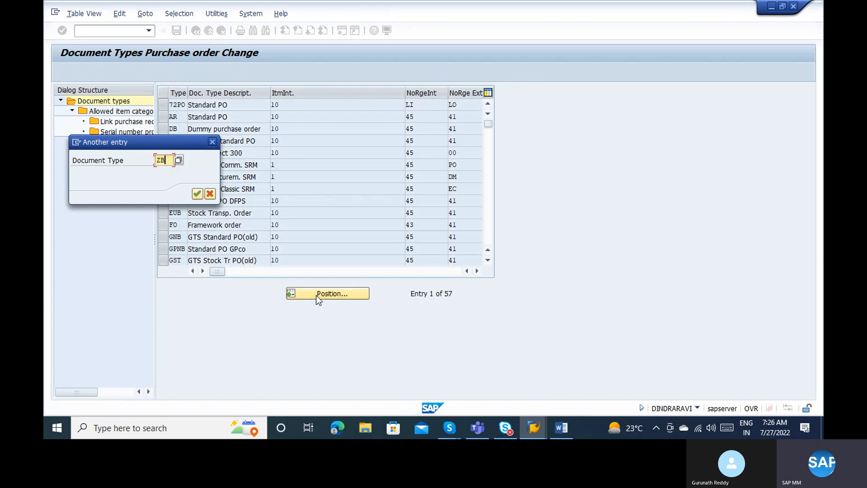
key(Return)
key(Tab)
key(Tab)
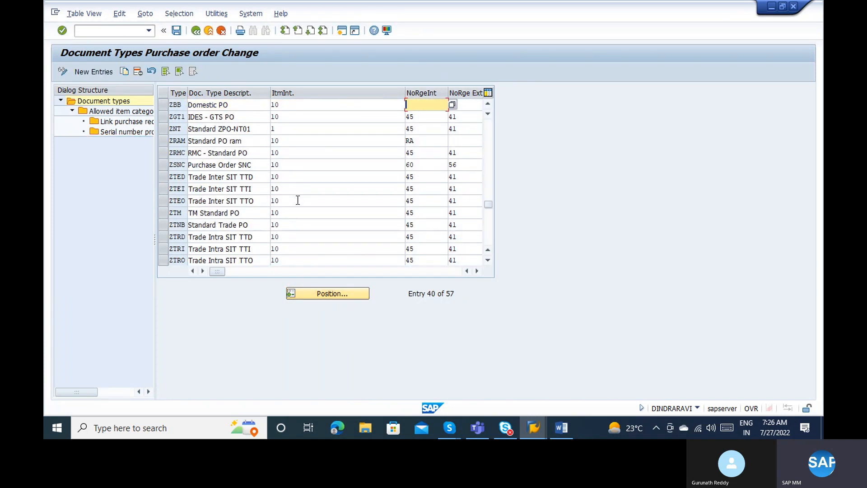
text(99)
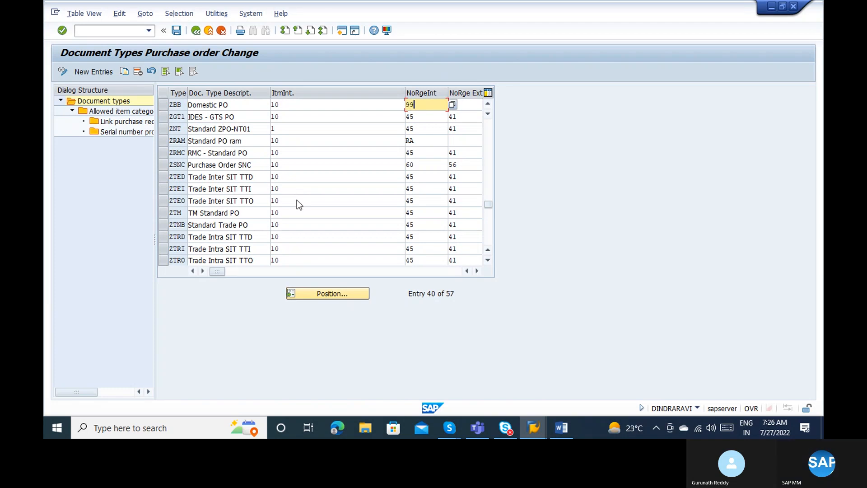
key(Return)
key(Return)
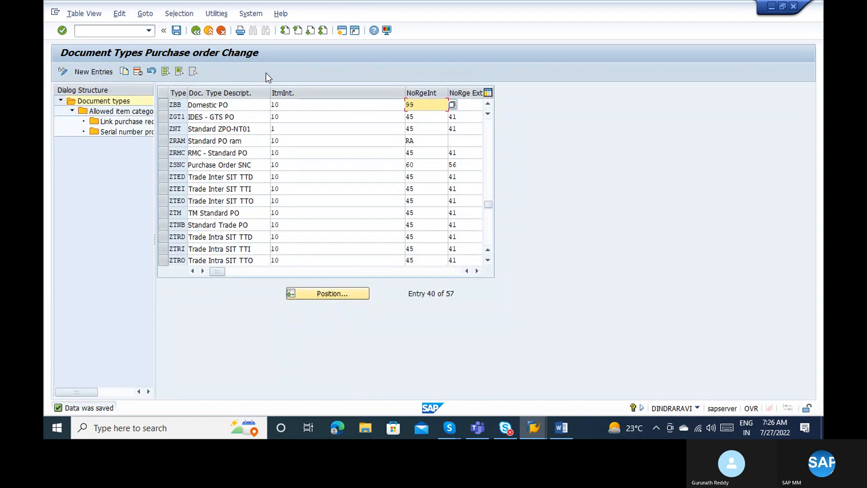
click(209, 30)
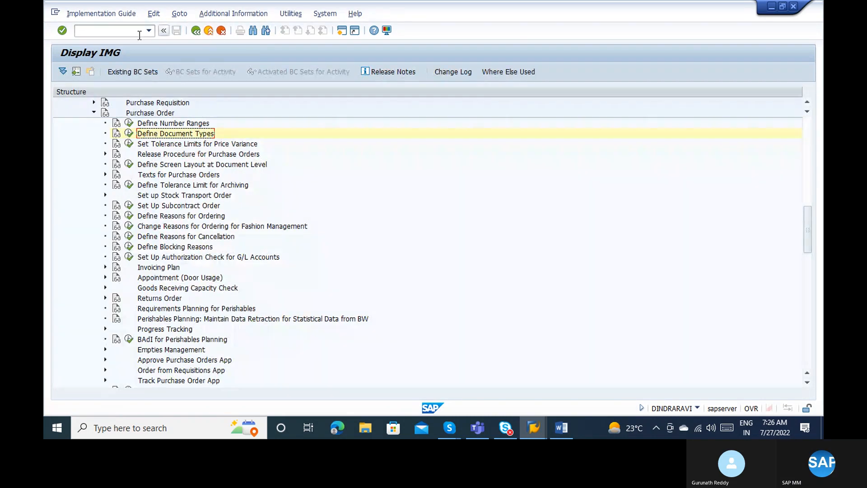
click(134, 33)
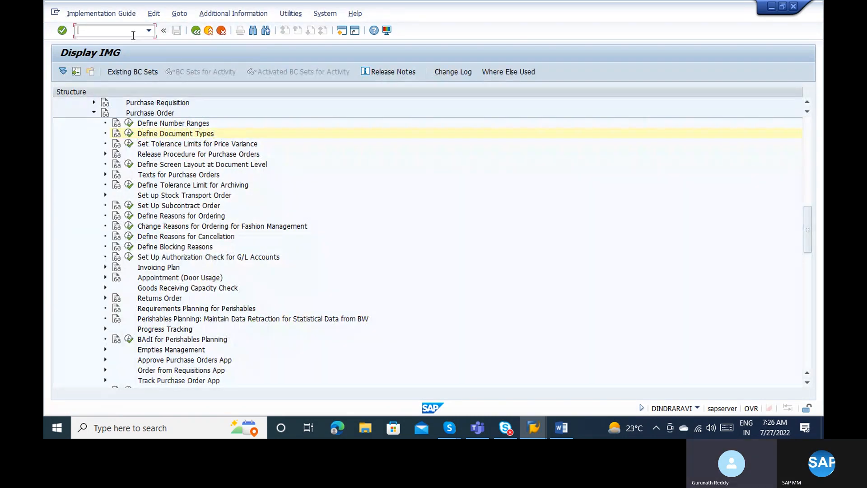
text(/nme21n)
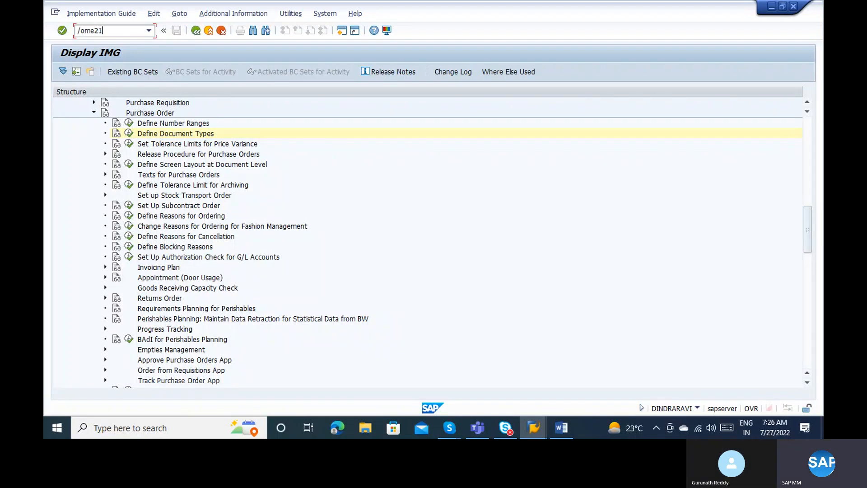
key(Return)
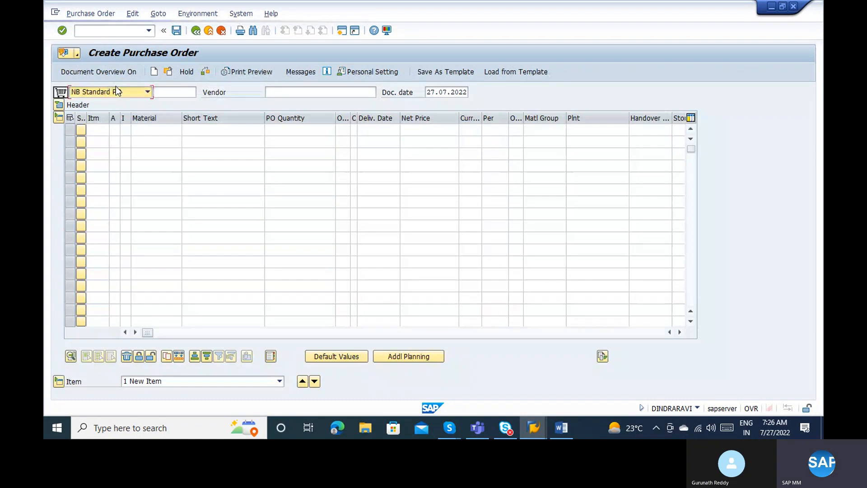
click(115, 90)
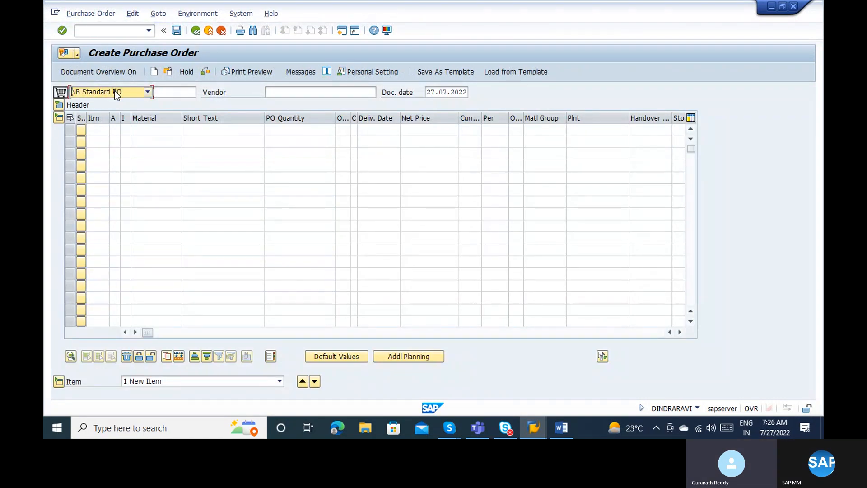
key(z)
key(Return)
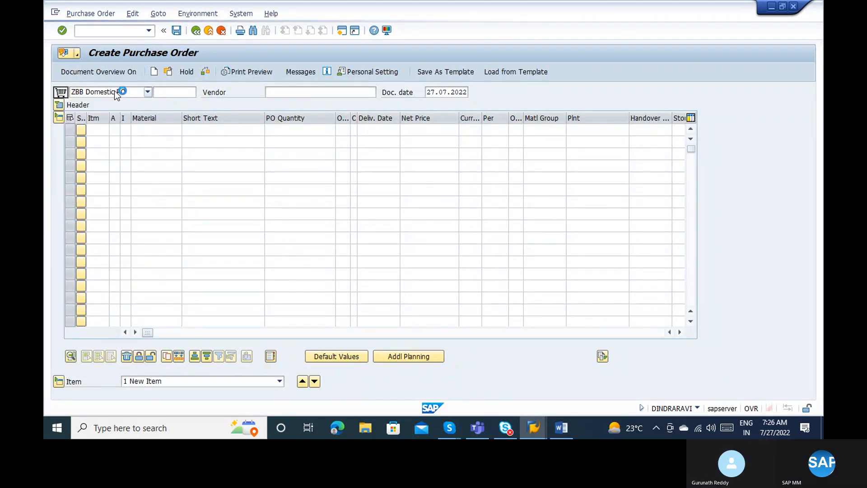
click(99, 94)
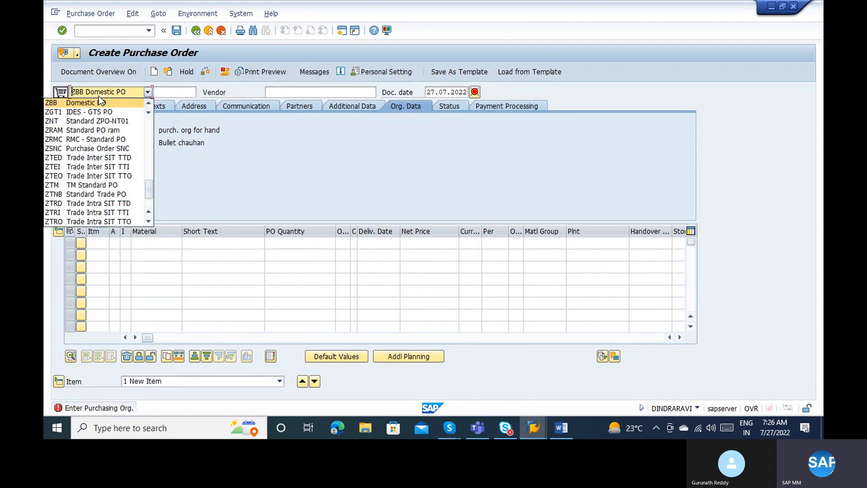
click(284, 91)
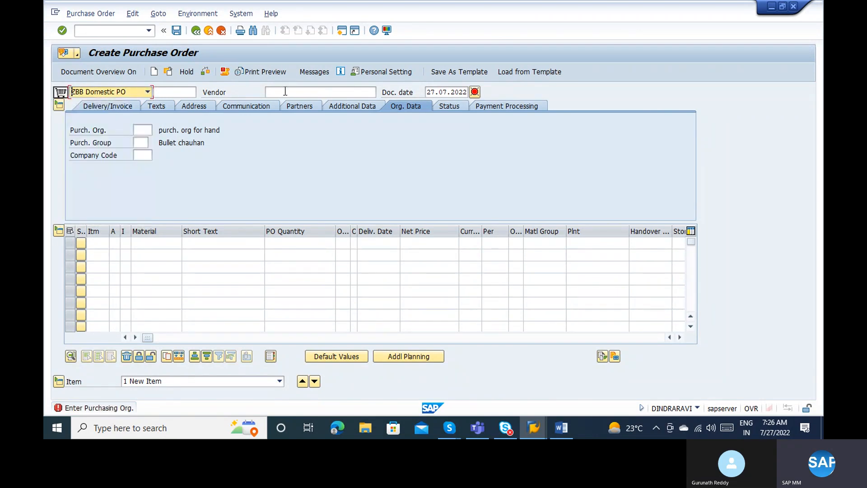
click(284, 91)
text(1-0000)
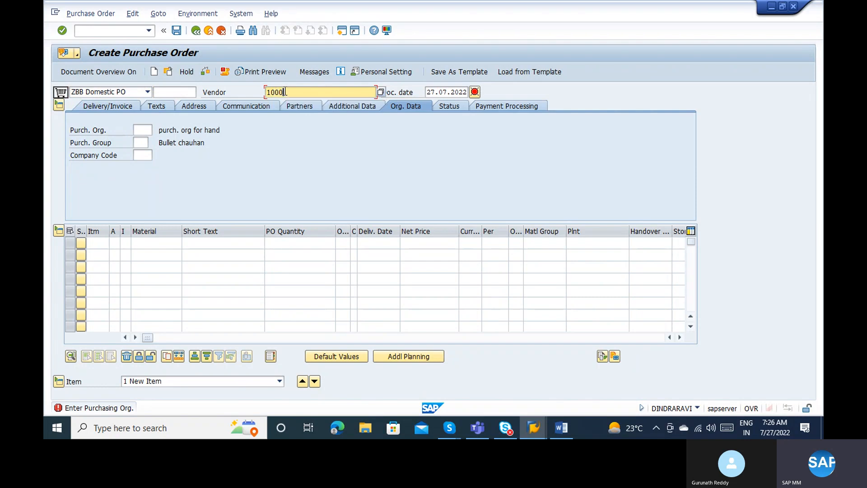
key(Return)
text(1000)
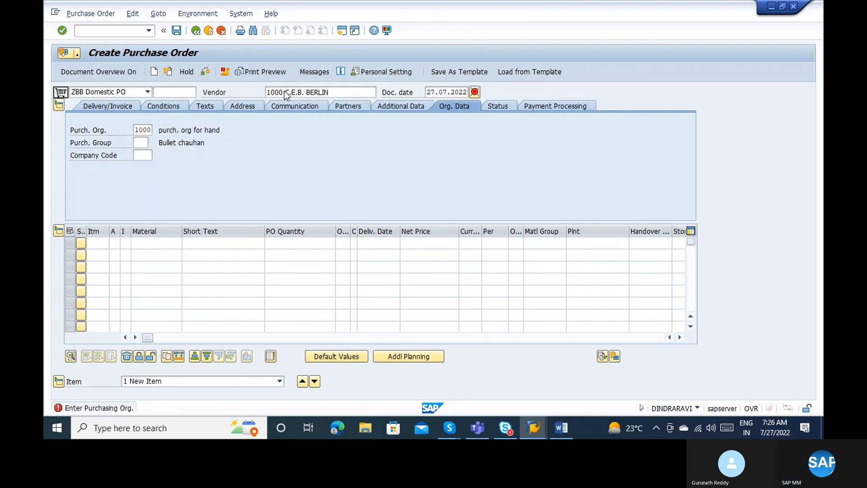
key(Return)
text(000)
key(Return)
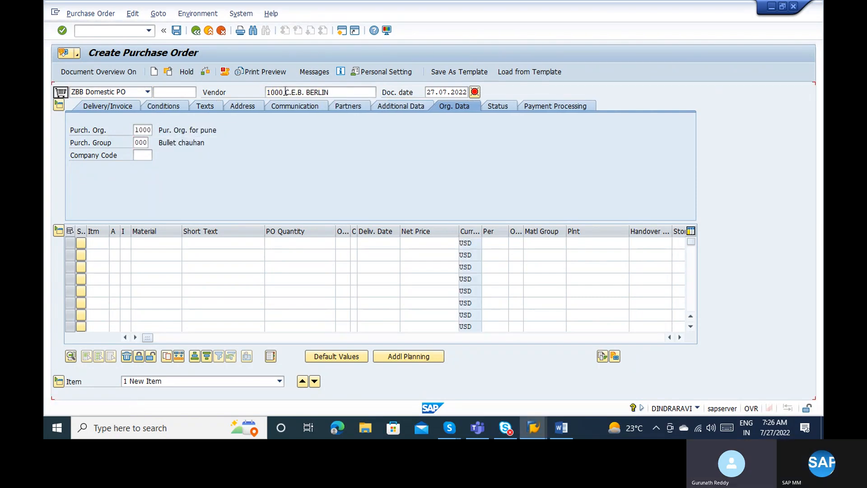
text(1000)
key(Return)
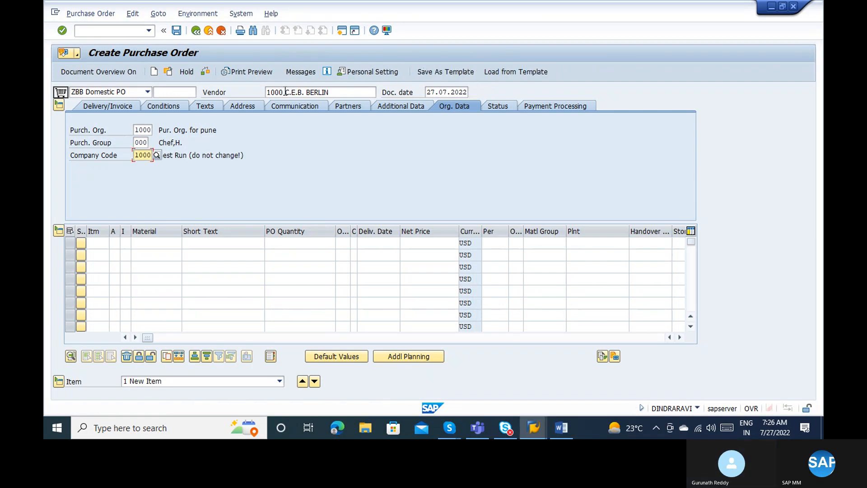
key(Tab)
key(Tab)
key(Tab)
key(Tab)
key(Tab)
key(Tab)
key(space)
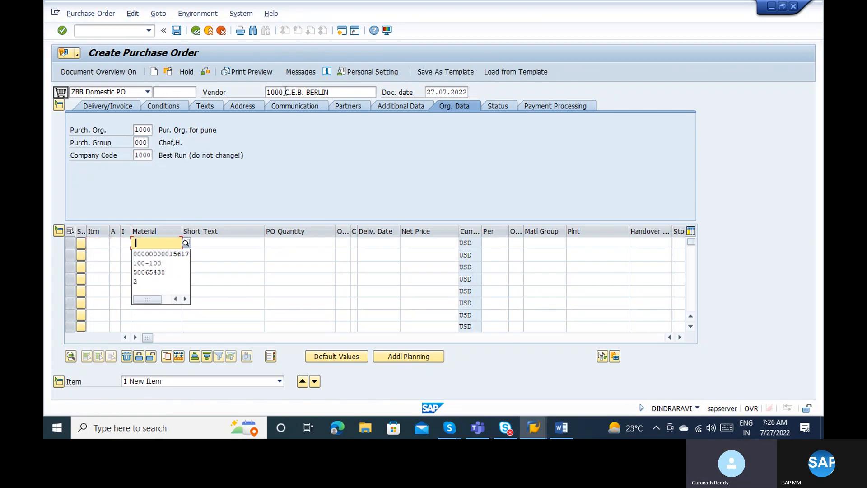
key(Down)
key(Down)
key(Return)
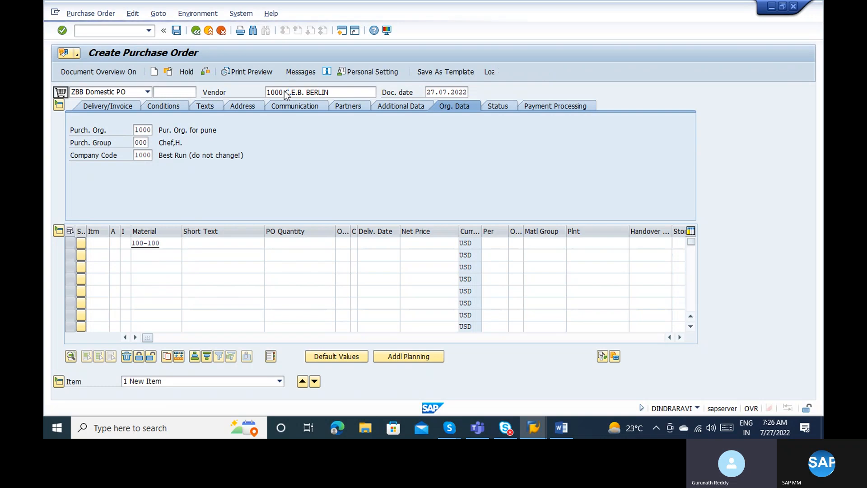
text(1100)
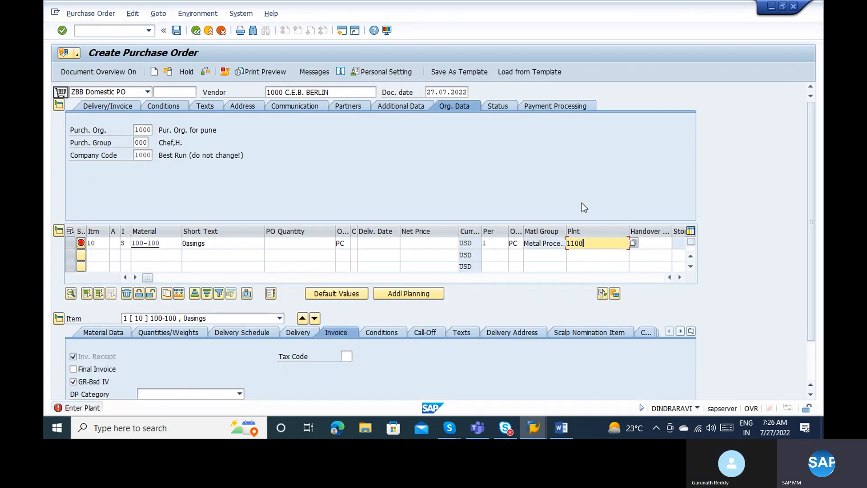
key(Return)
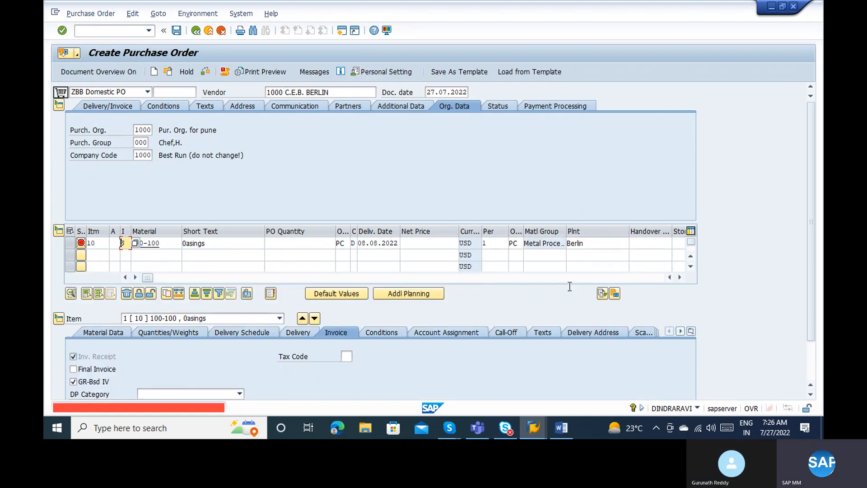
click(169, 244)
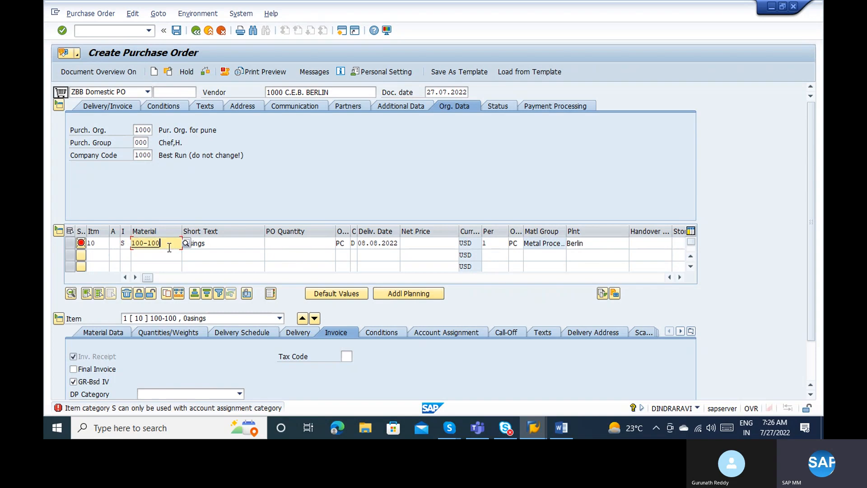
click(127, 243)
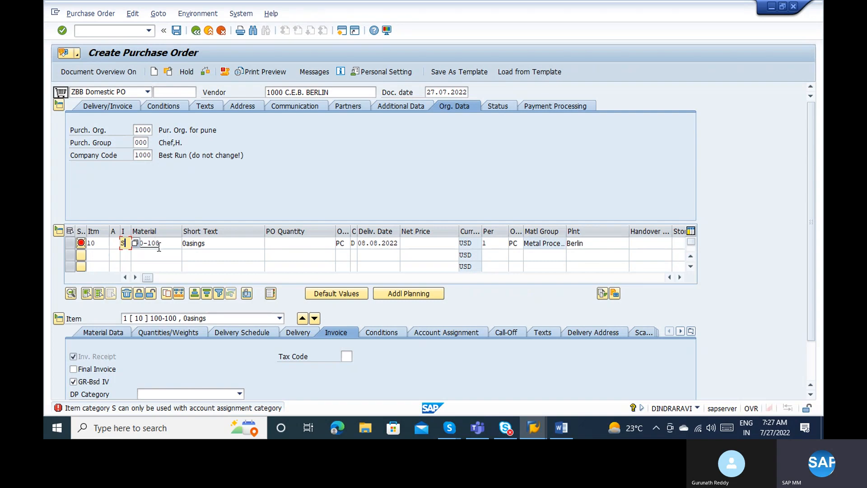
click(69, 243)
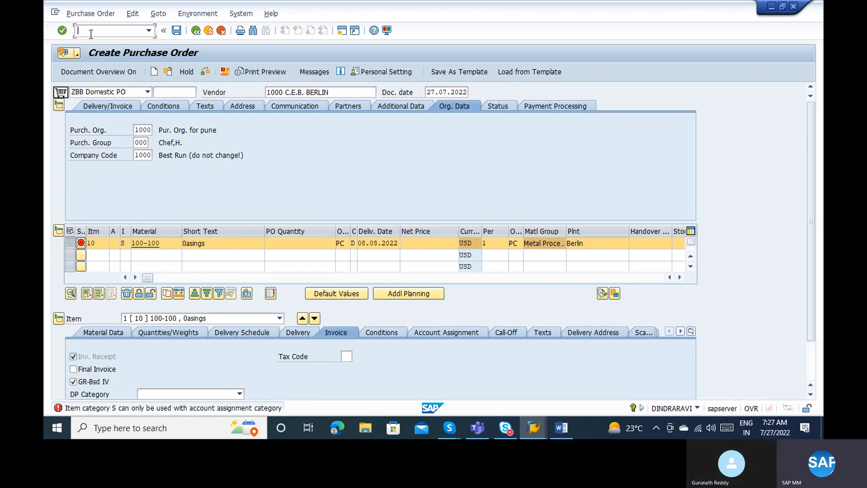
text(/n)
Leave the purchase order and open the SAP Reference IMG with SPRO.
key(Return)
text(s)
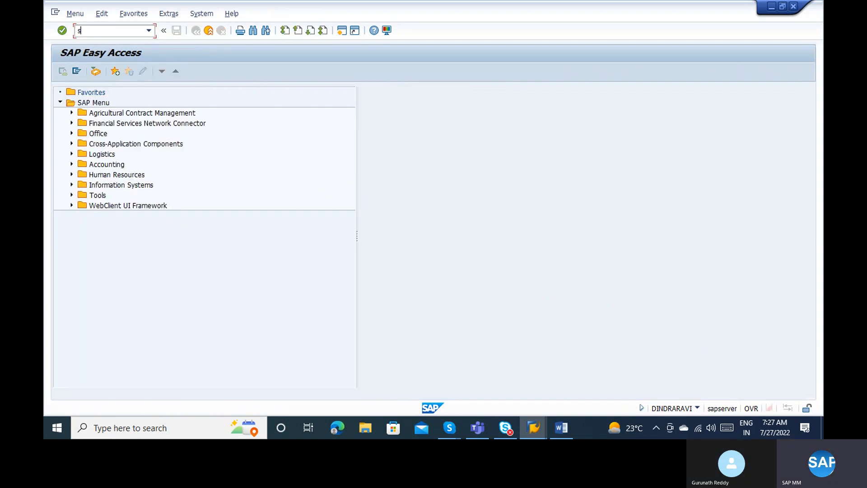
text(pro)
key(Return)
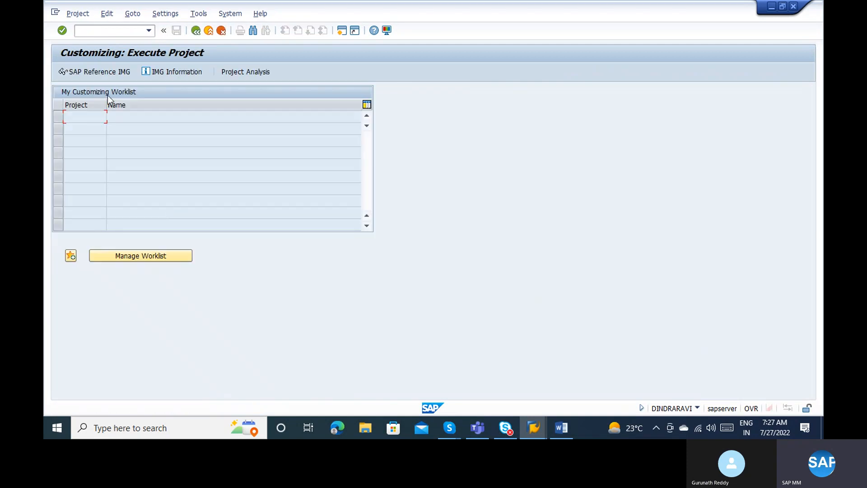
click(75, 73)
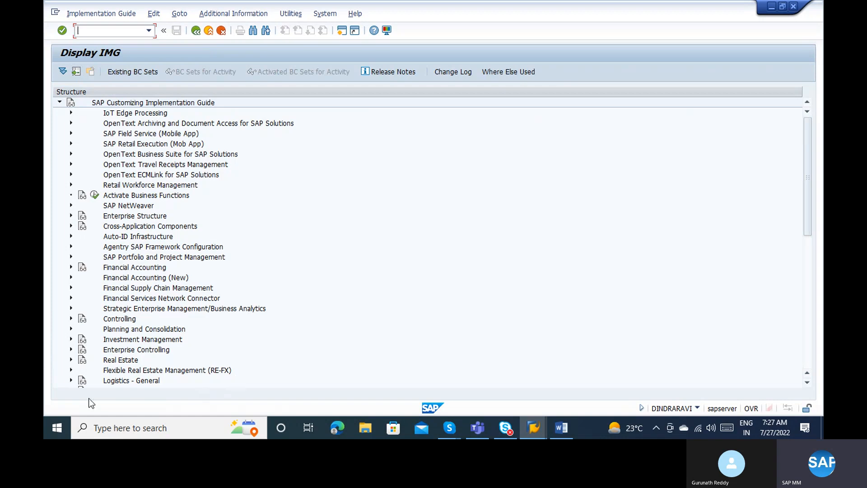
Expand Materials Management > Purchasing > Purchase Order and execute Define Document Types.
click(806, 242)
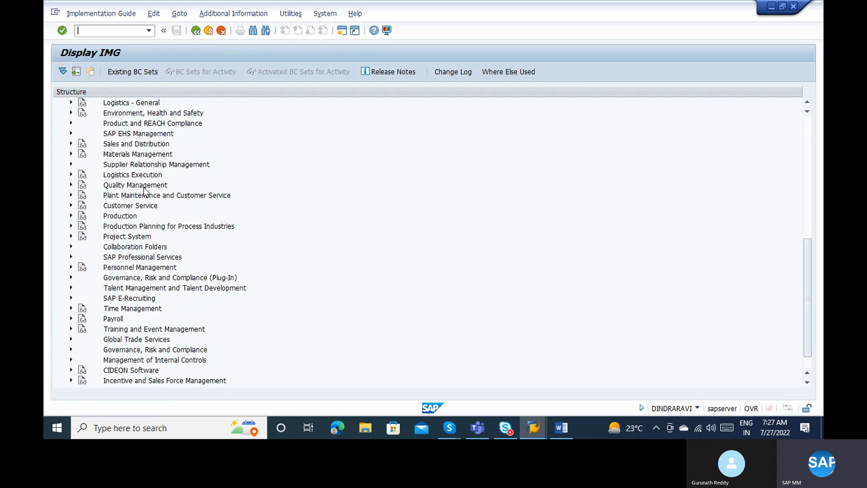
click(72, 154)
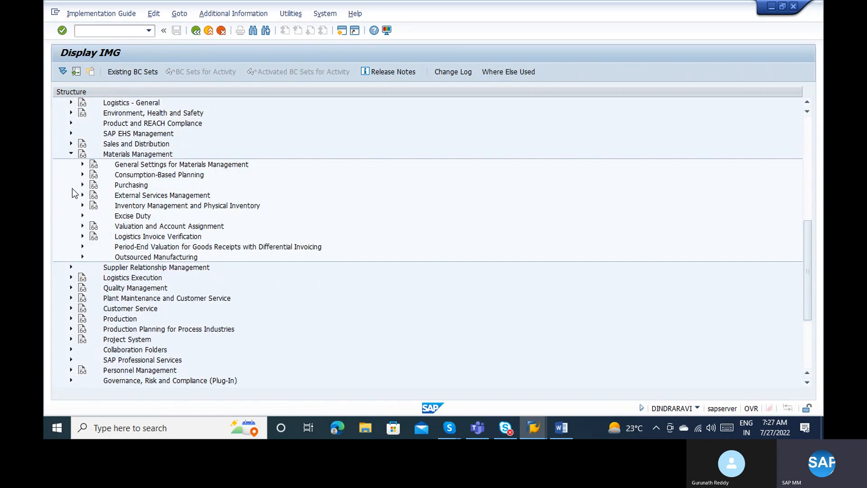
click(83, 185)
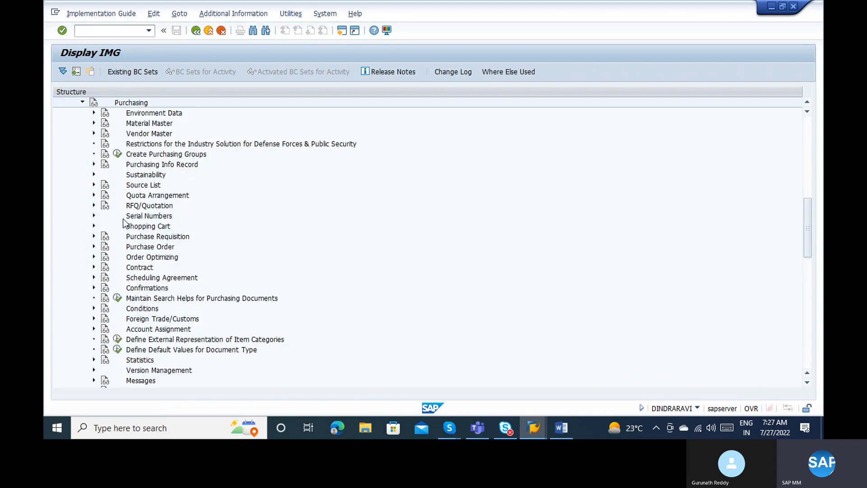
click(94, 246)
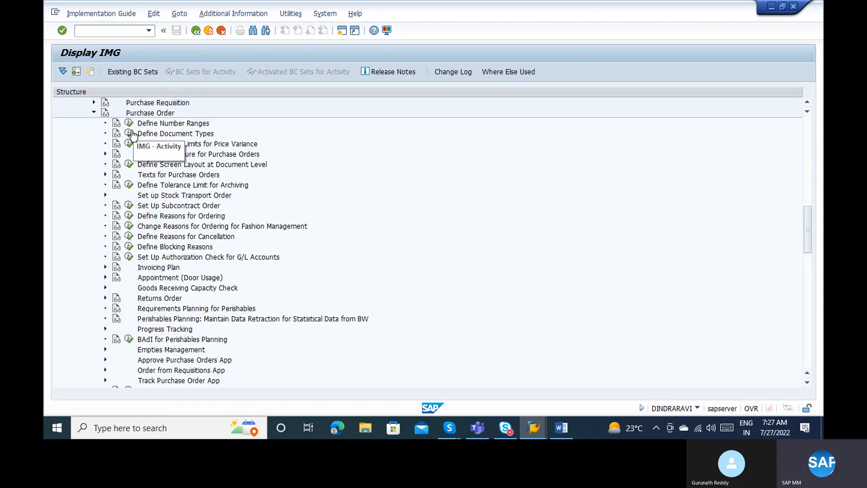
click(130, 134)
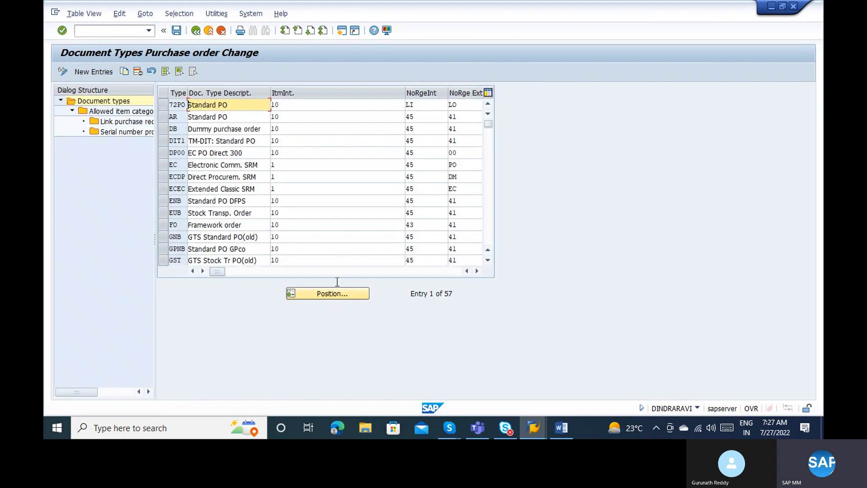
Jump to document type ZBB and open its allowed item categories.
click(333, 294)
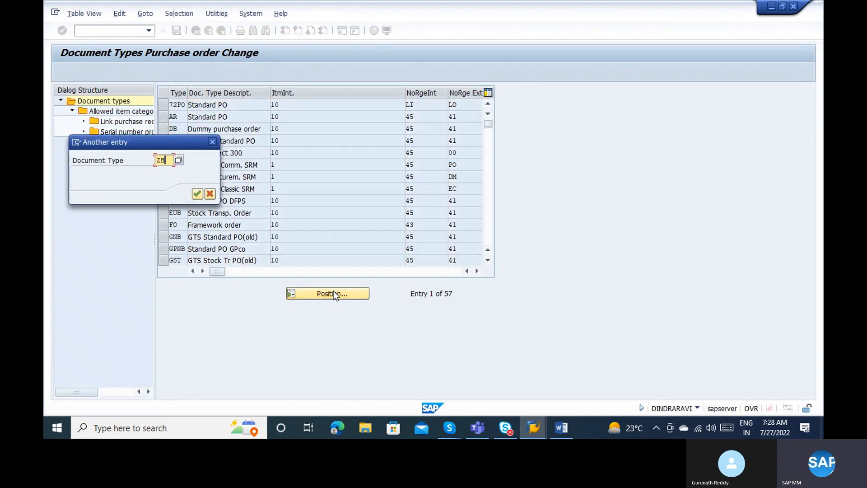
text(ZBB)
key(Return)
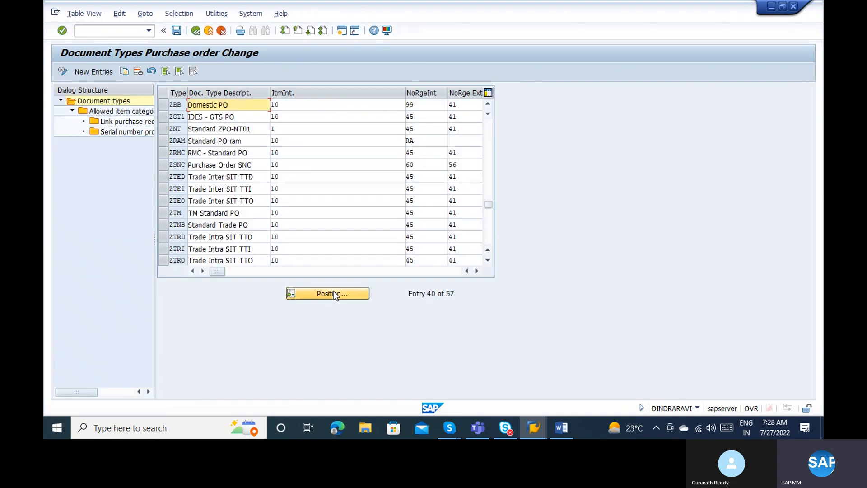
click(163, 105)
double_click(128, 113)
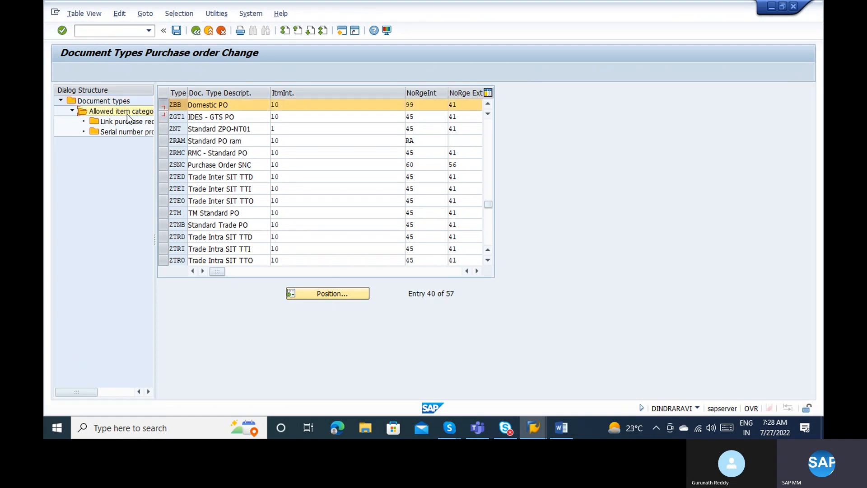
Delete the Third-party item category S with its dependents and leave the maintenance view.
click(164, 105)
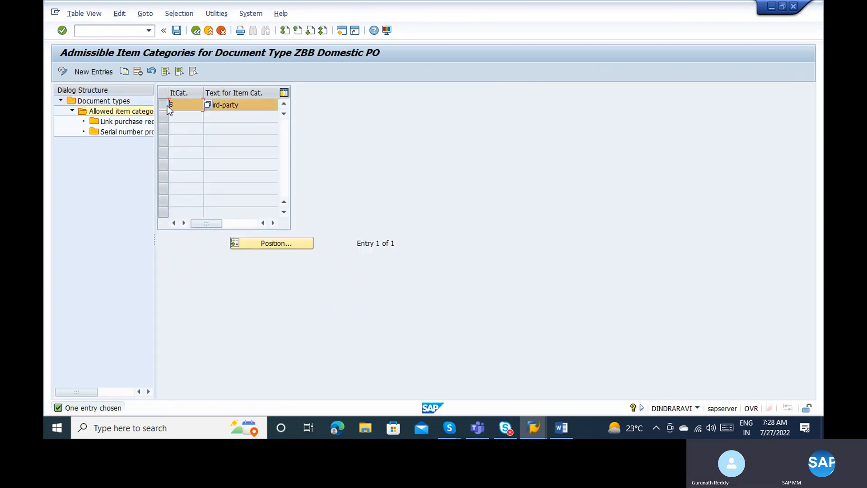
click(137, 73)
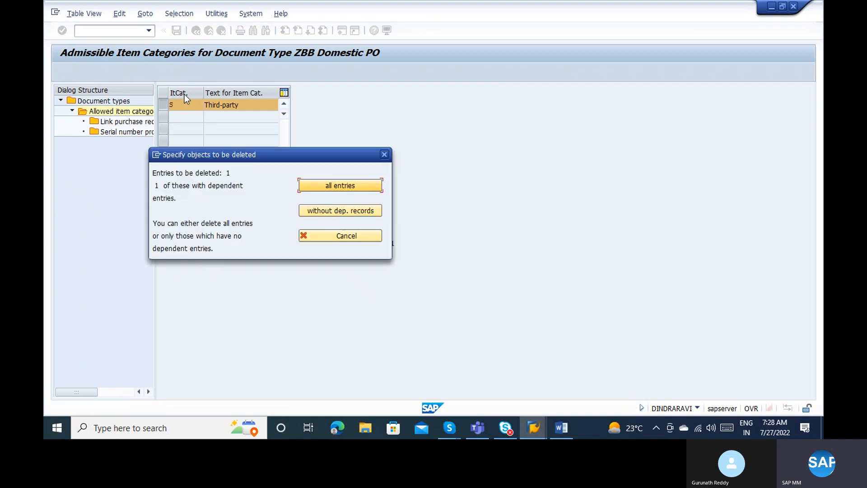
key(Return)
key(Return)
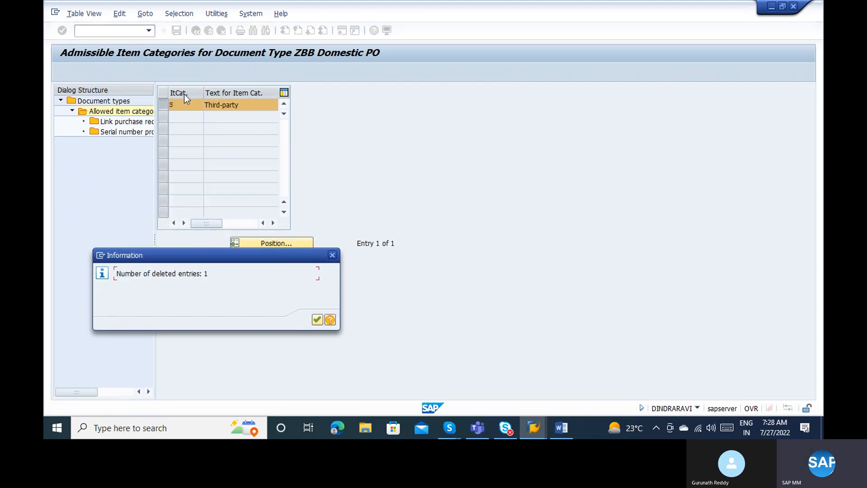
key(Return)
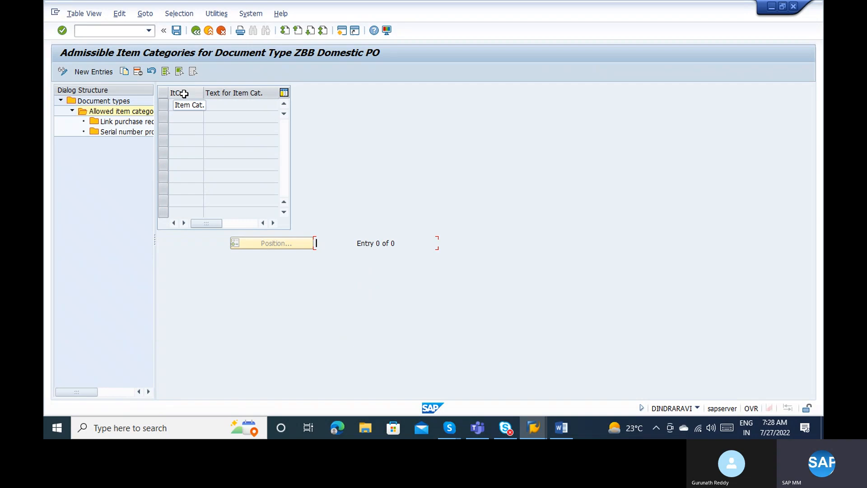
click(209, 32)
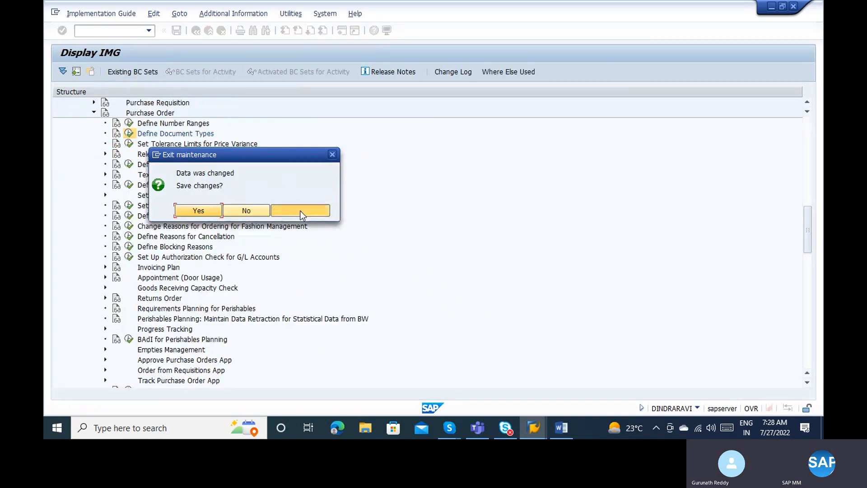
Cancel the exit prompt, return to Document Types, and exit answering No to saving.
click(300, 211)
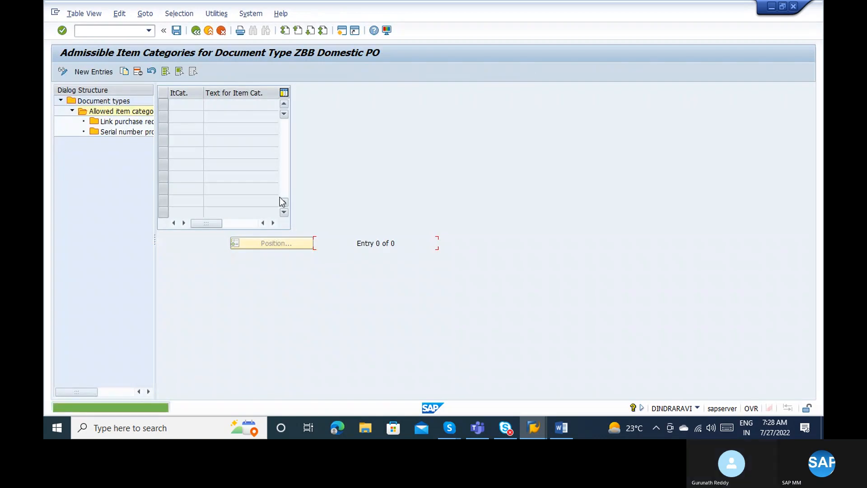
click(221, 32)
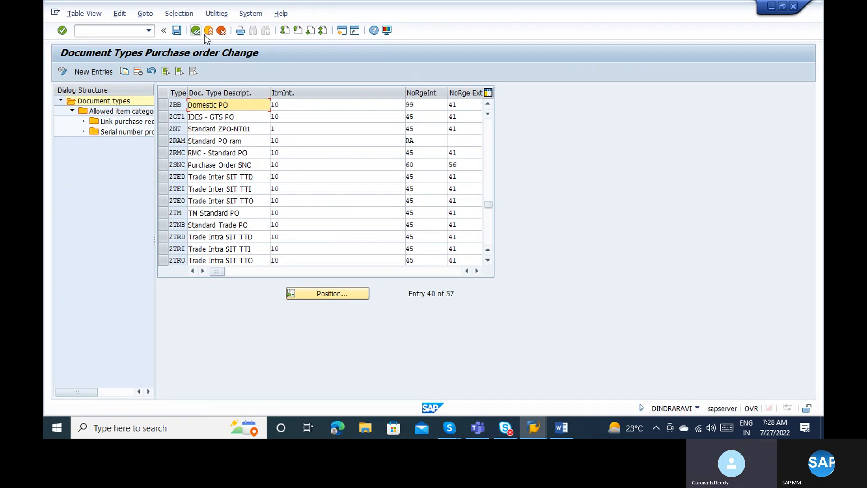
click(206, 33)
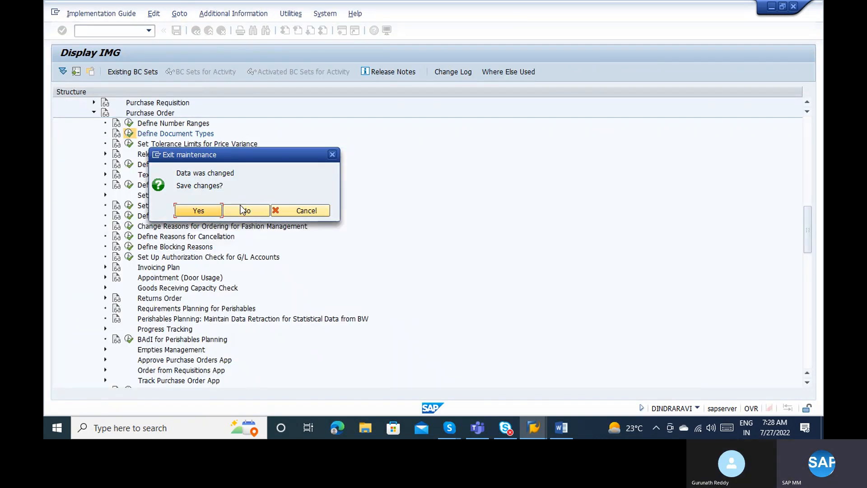
click(241, 205)
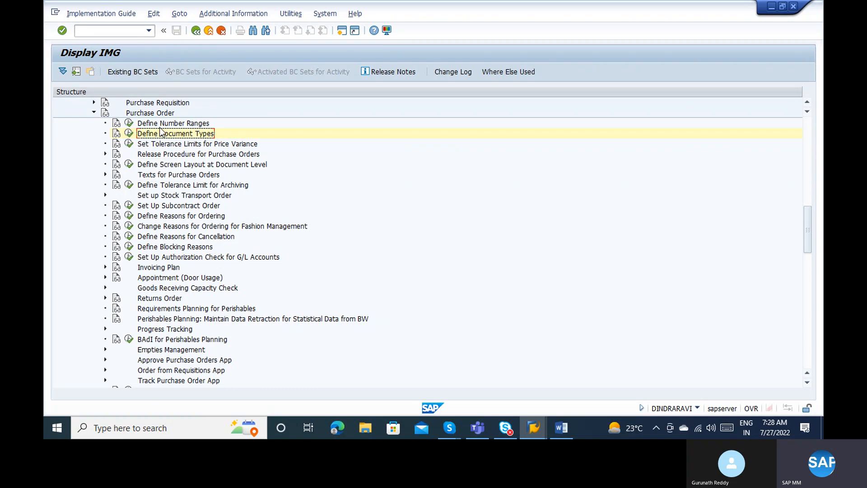
Expand Release Procedure for Purchase Orders in the IMG tree, then bring Word to the front.
click(105, 154)
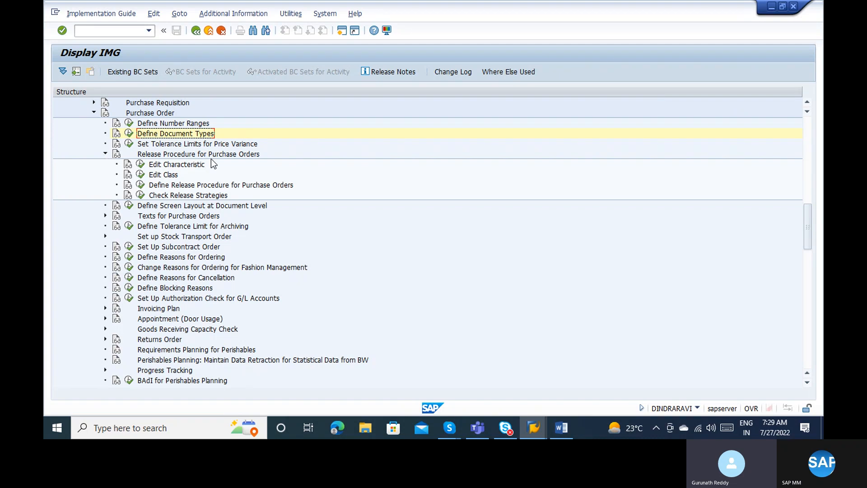
click(550, 418)
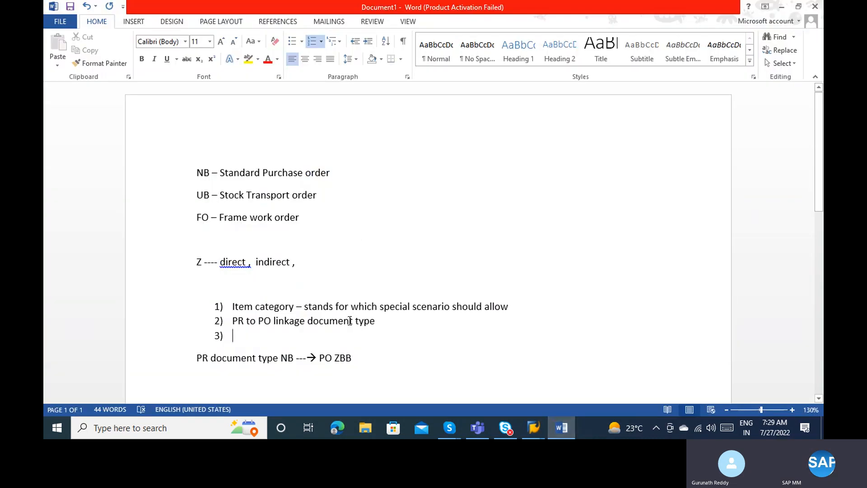
Select the existing notes up from 'PO ZBB' and delete them all.
drag(352, 356, 162, 192)
key(Delete)
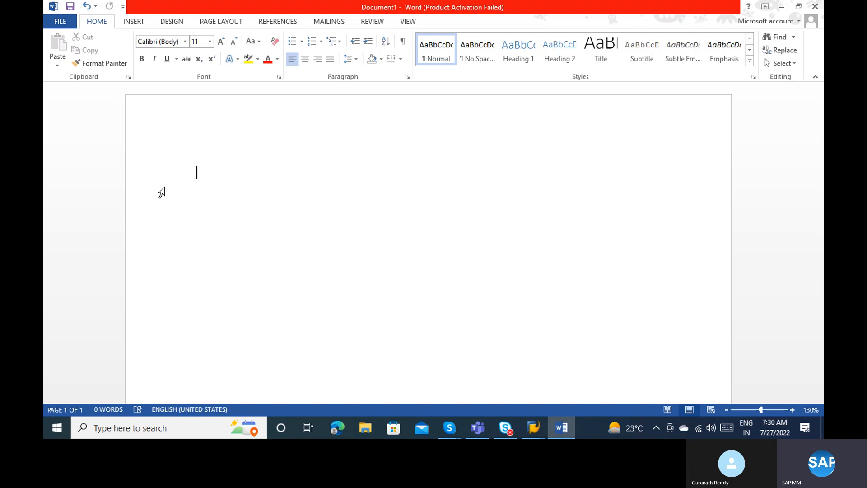
Type the numbered roles Lead, Manager, Superior, Floor Incharge, CFO, CEO, finance Head, Marketing head.
text(1) )
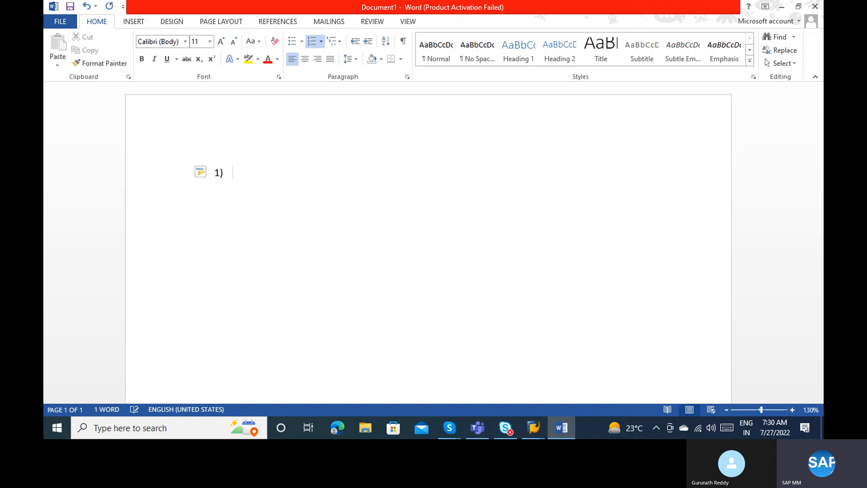
text(Lead)
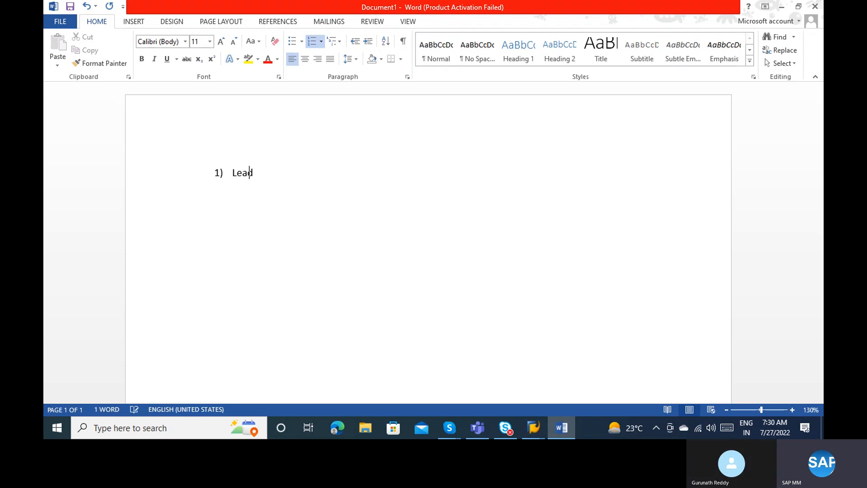
key(Return)
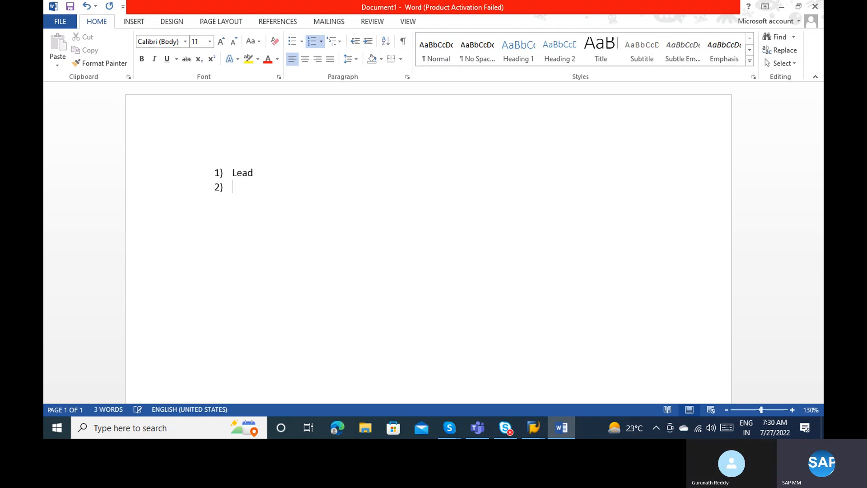
text(Manager)
key(Return)
text(Superi)
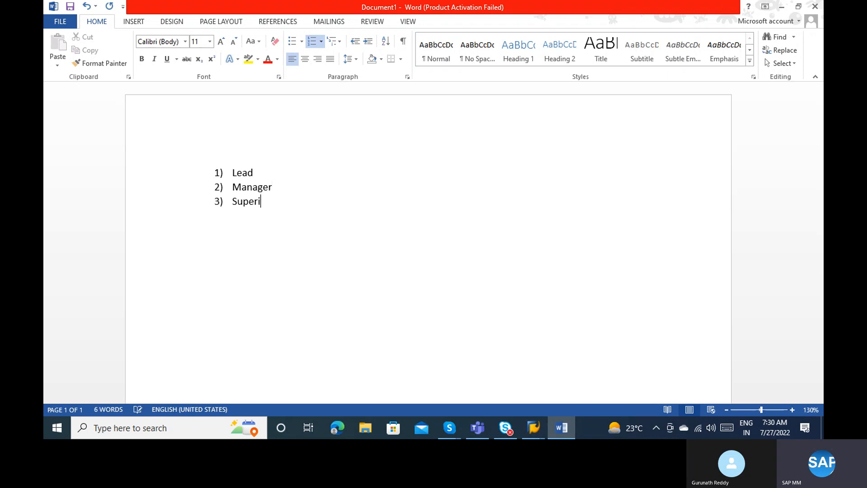
text(or)
key(Return)
text(Floor Incharge)
key(Return)
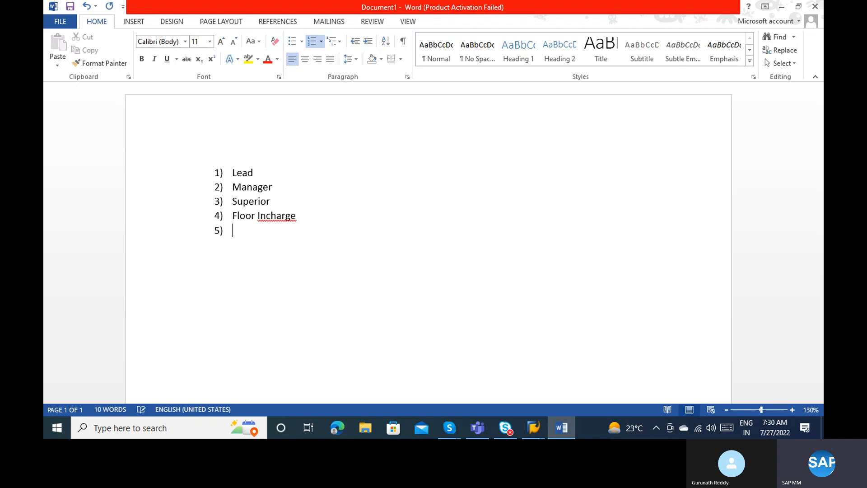
text(CFO)
key(Return)
text(CEO)
key(Return)
text(finance )
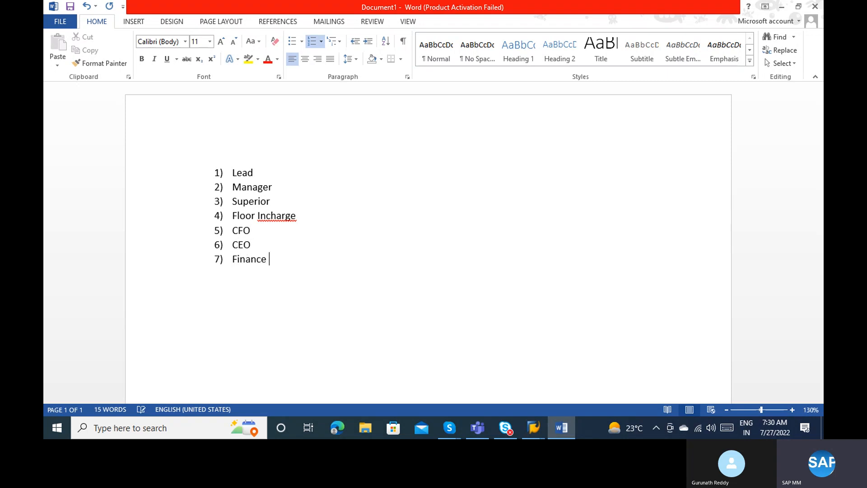
text(Head)
key(Return)
text(Marketing )
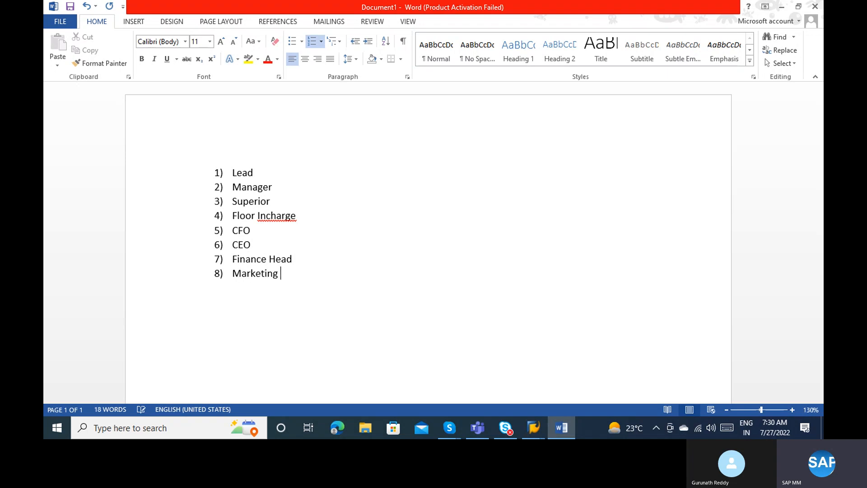
text(head)
Hyphenate 'Floor In-charge' and start a new line below the list.
click(267, 216)
text(-)
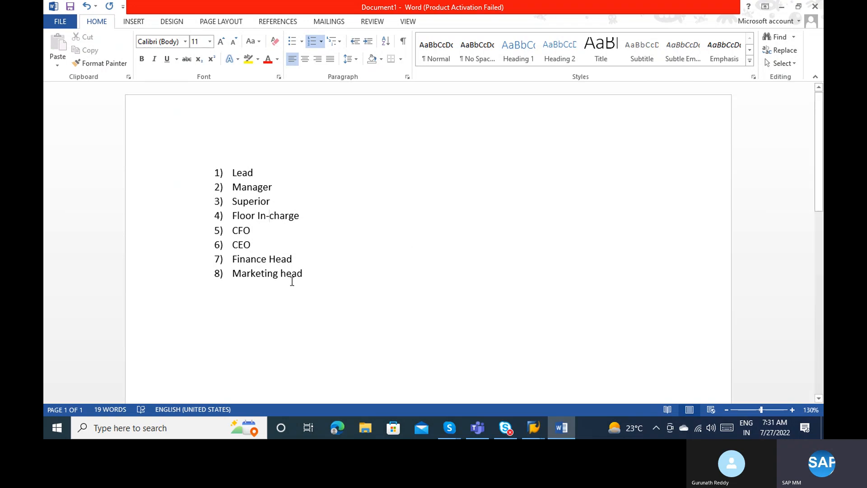
click(307, 274)
key(Return)
key(Return)
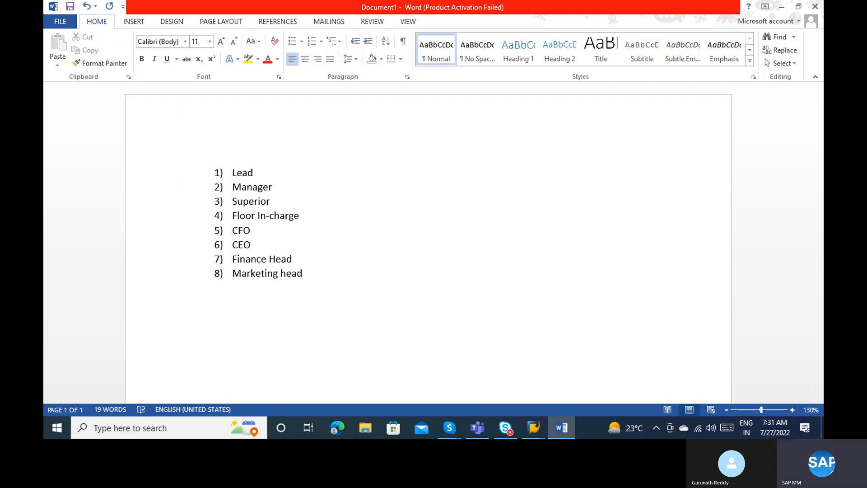
Type '1)' on the new line to start a second numbered list.
text(1))
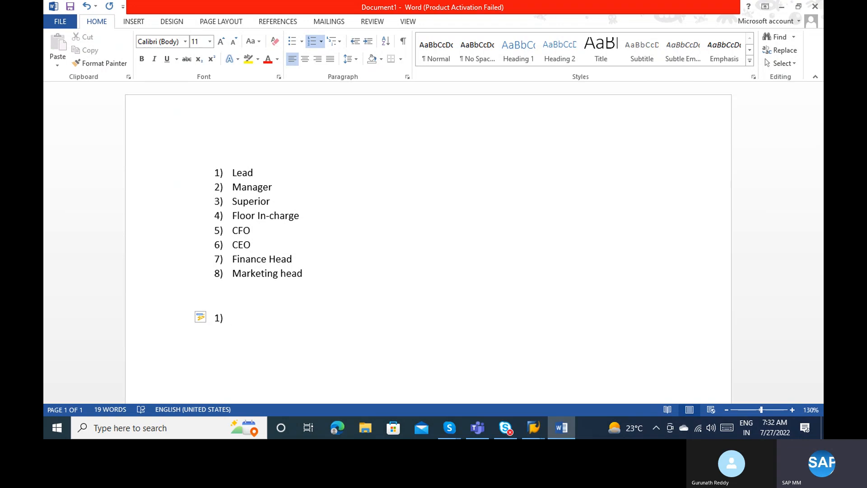
Write the unnumbered 'Net price <= 10000 ... approve from Lead' line and begin the >10000 <= 100000 condition.
key(BackSpace)
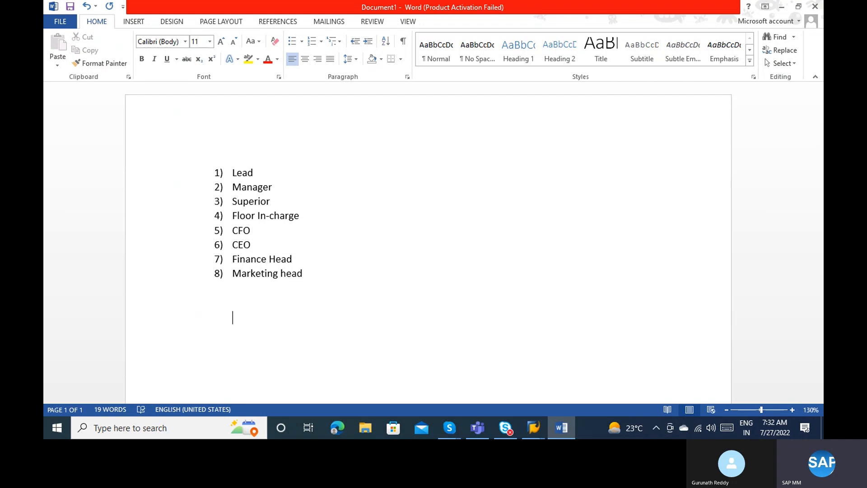
text(Plant 1100 , Purchas)
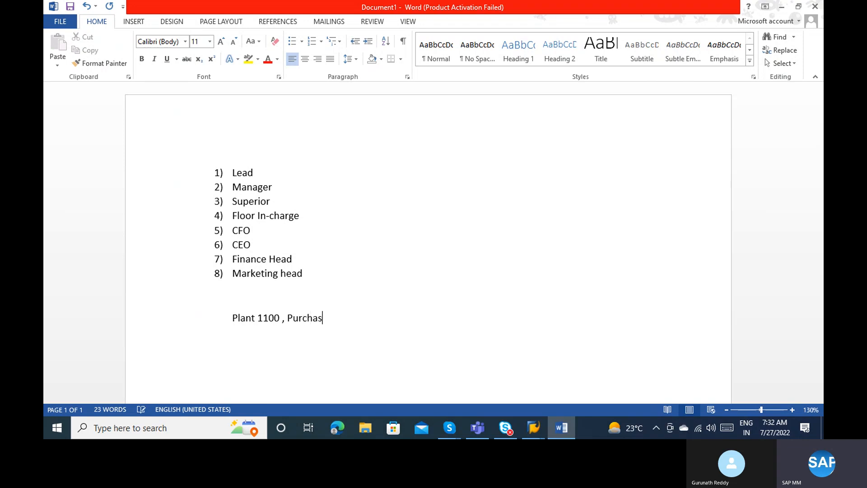
text(ing org 1000 , Net price )
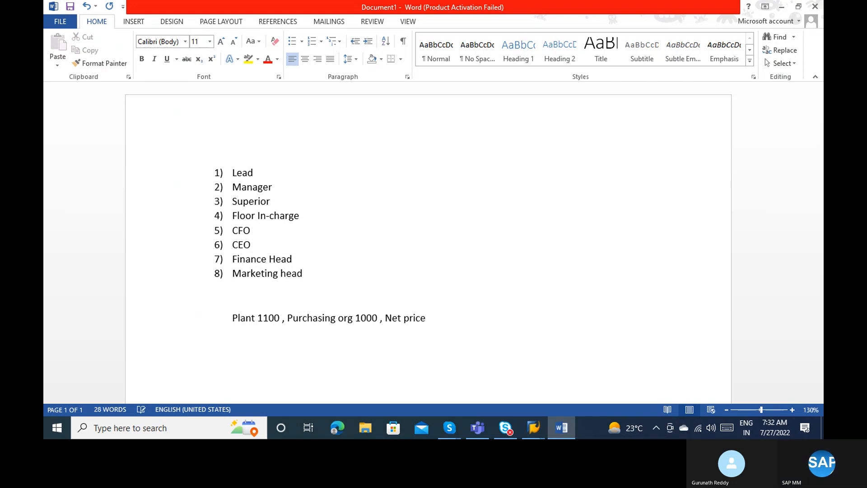
text(> )
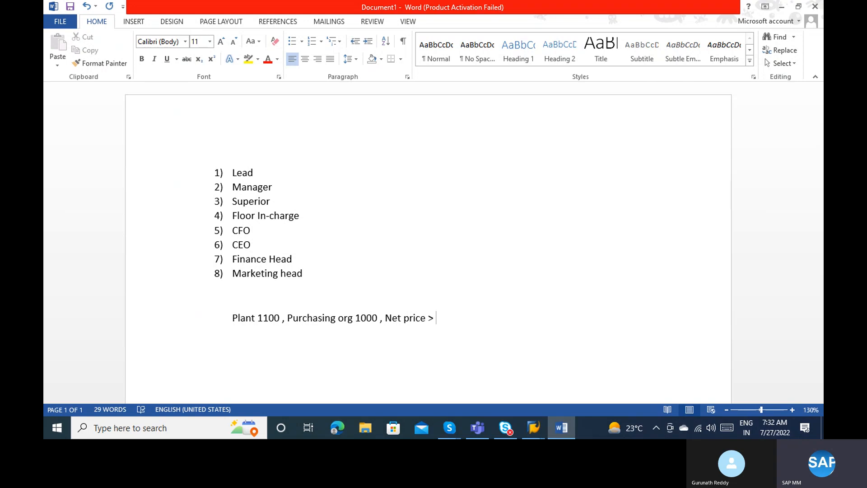
text(10000)
key(BackSpace)
key(BackSpace)
key(BackSpace)
key(BackSpace)
key(BackSpace)
key(BackSpace)
text(<= 10000 , then I need approve)
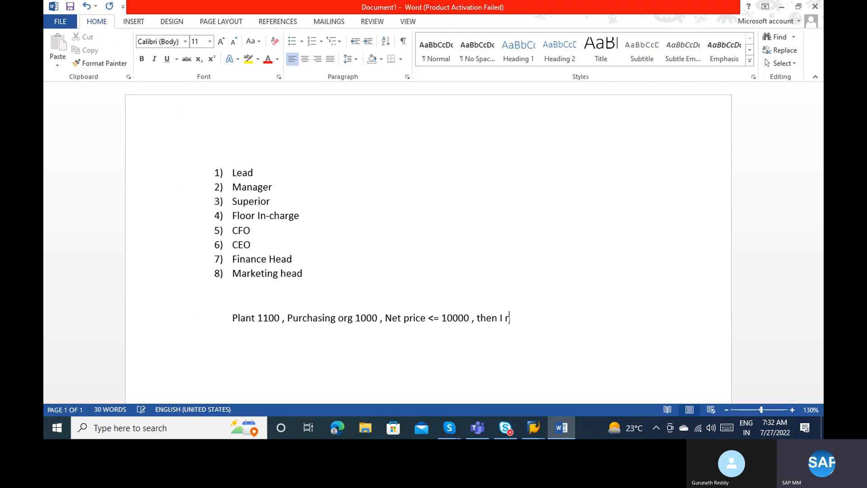
text( from)
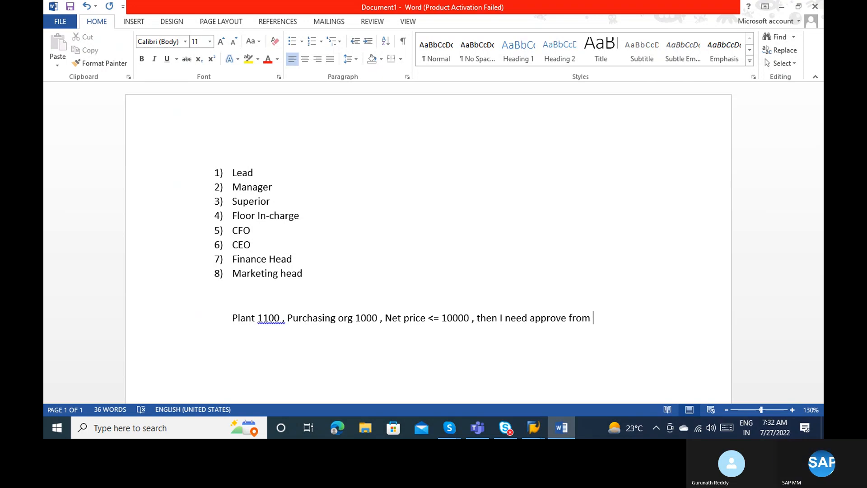
text(Lead)
key(Return)
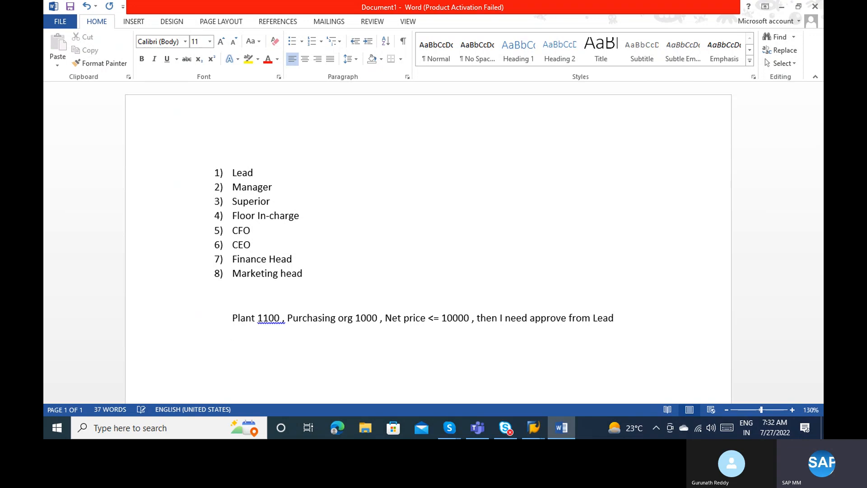
text(Plant 1100, Purchasing org )
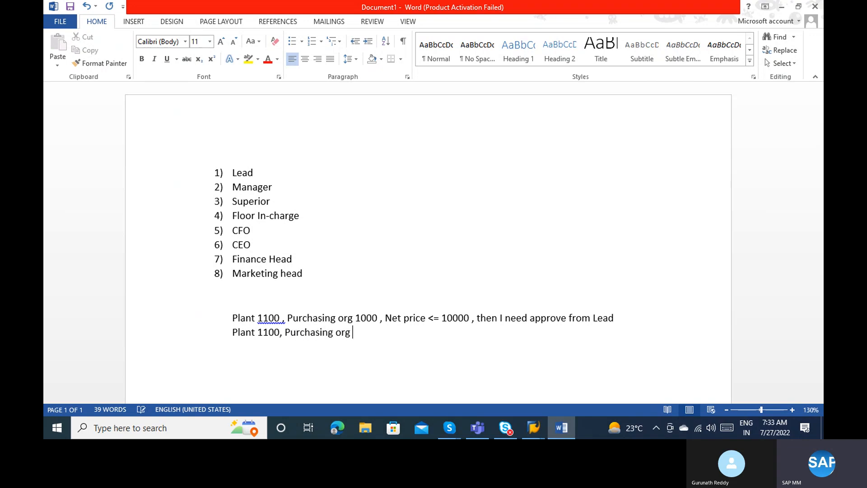
text(1000, Net price )
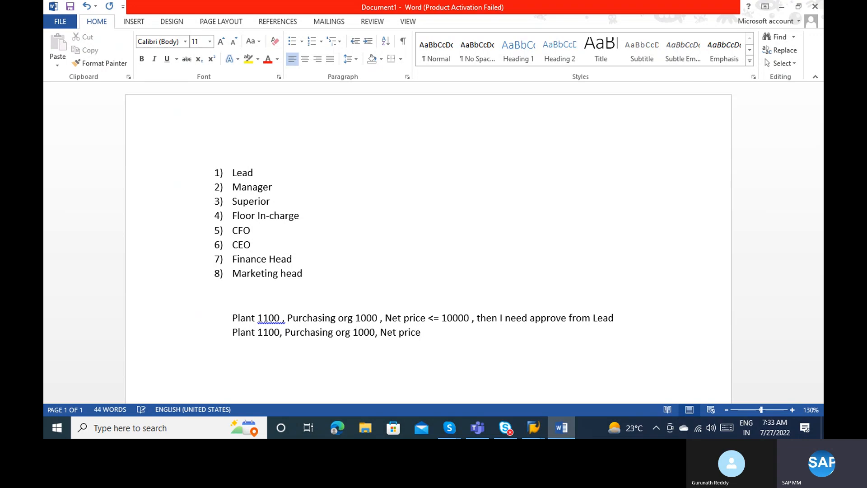
text(>10000 <= 100000)
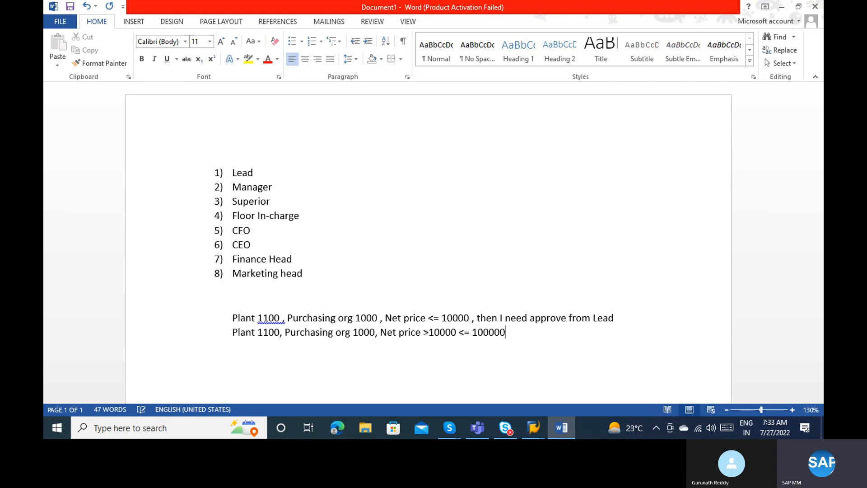
text( then I need approval fro)
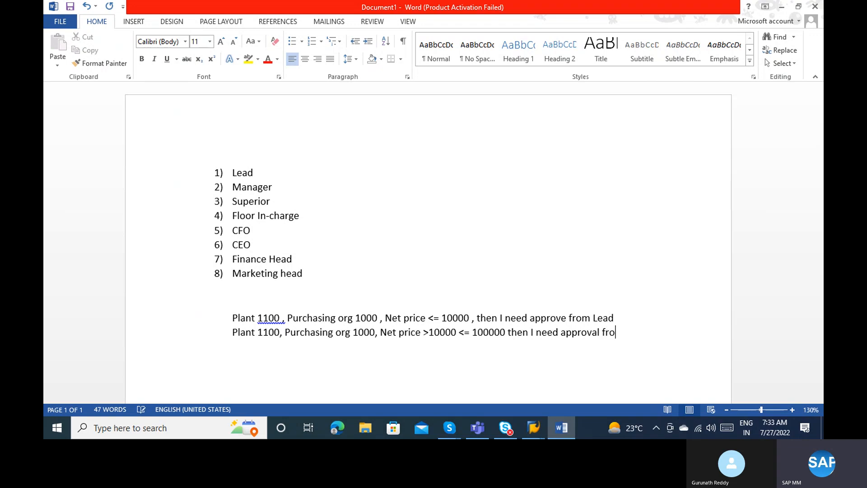
text(m Lead and Manager and superior )
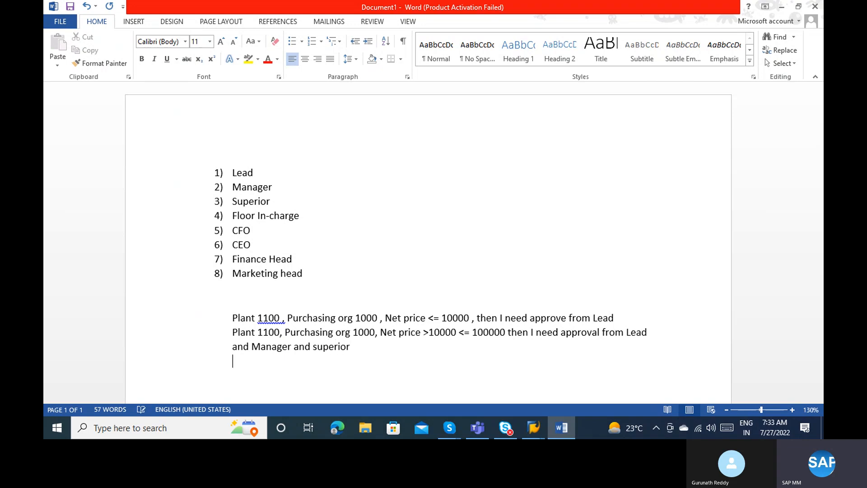
text(Plant 1100 ,)
Type the Net price >100000 <= 1000000 condition needing Lead, Manager, superior and CFO, dismissing the SAP popup.
text(Pu)
key(Right)
key(Return)
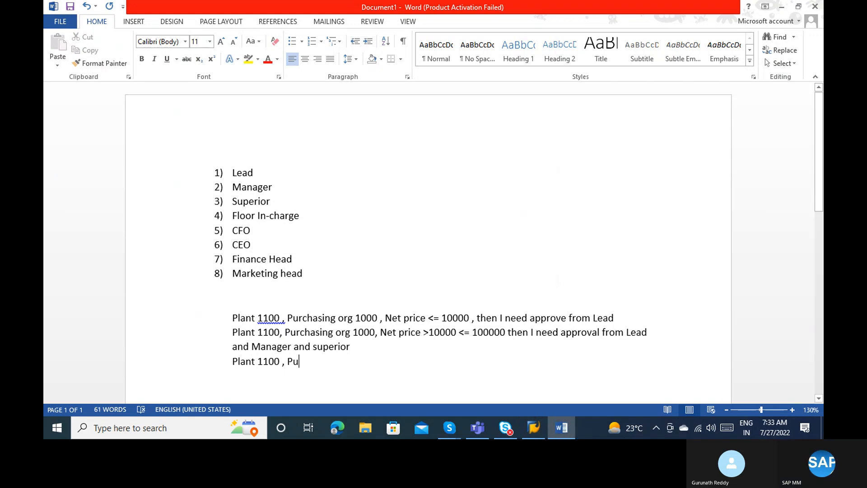
text(rchasing o)
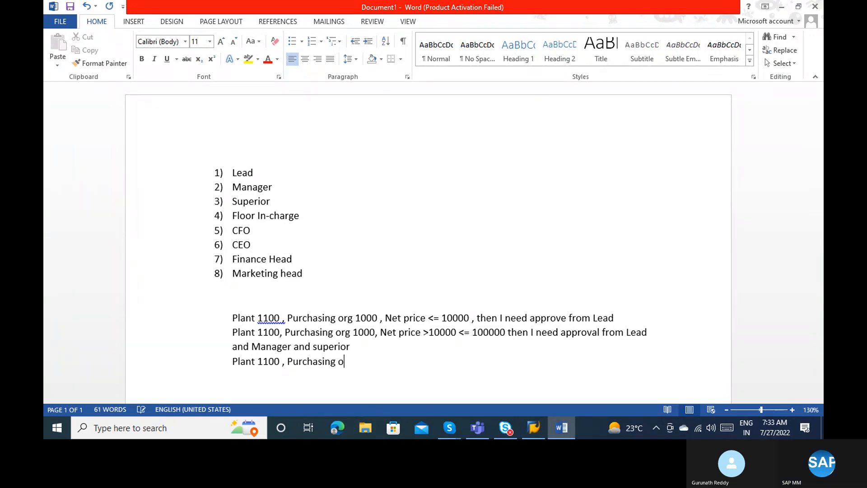
text(rg 1000, )
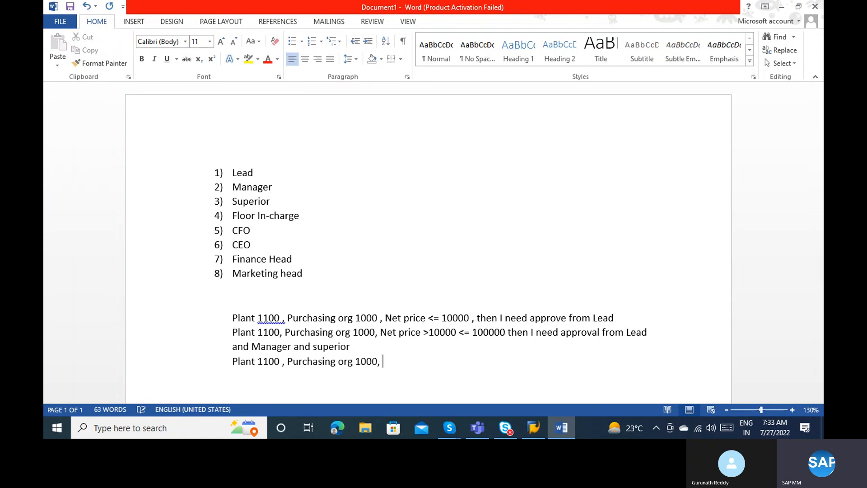
text(Net price >100000)
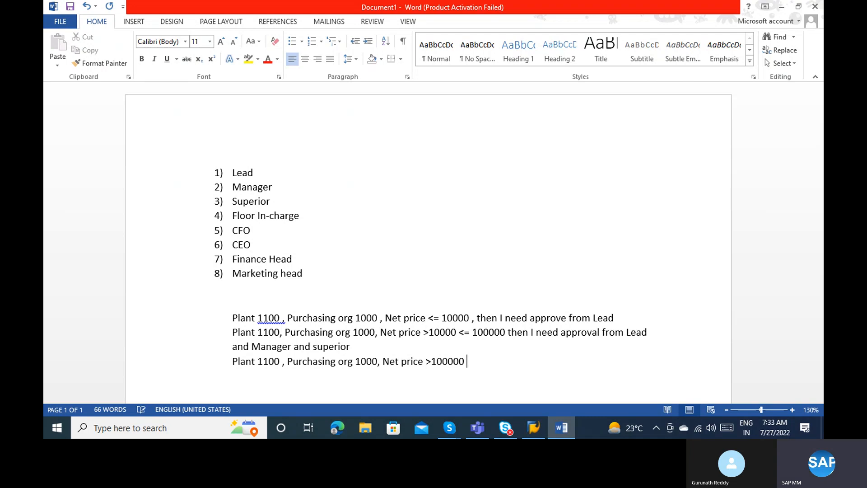
text( <= )
text(100)
text(00)
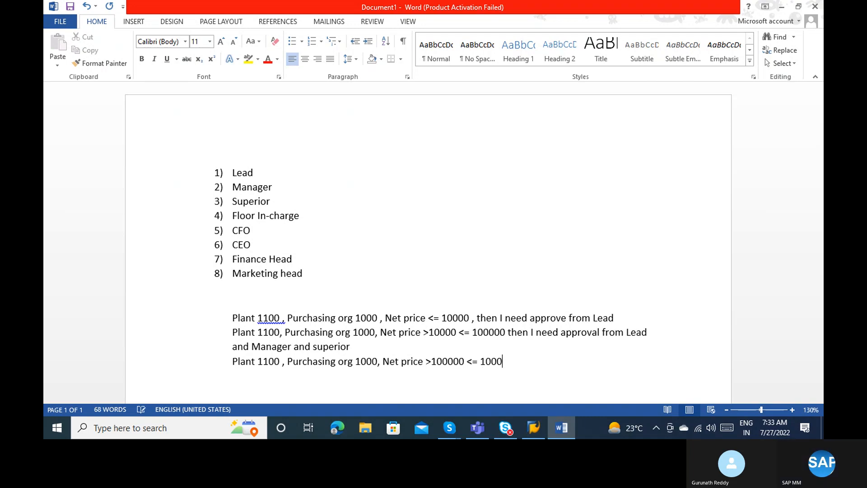
text(000 )
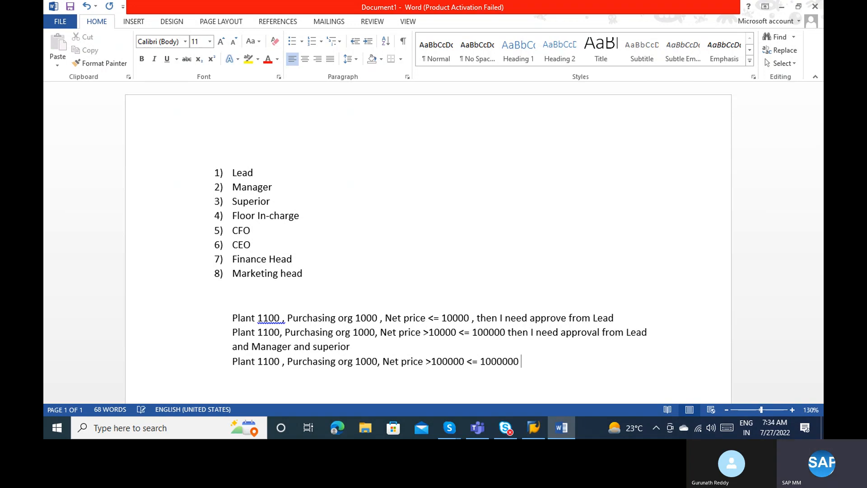
text(then I need approval from )
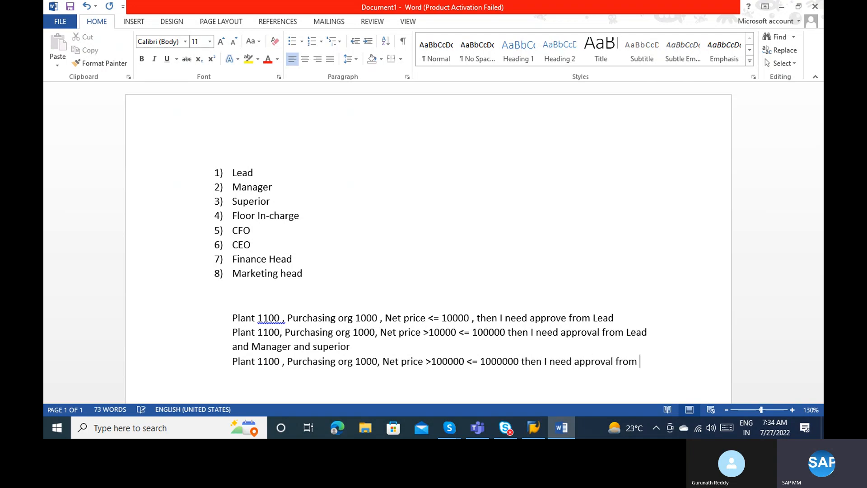
text(Lead , Manger , superior )
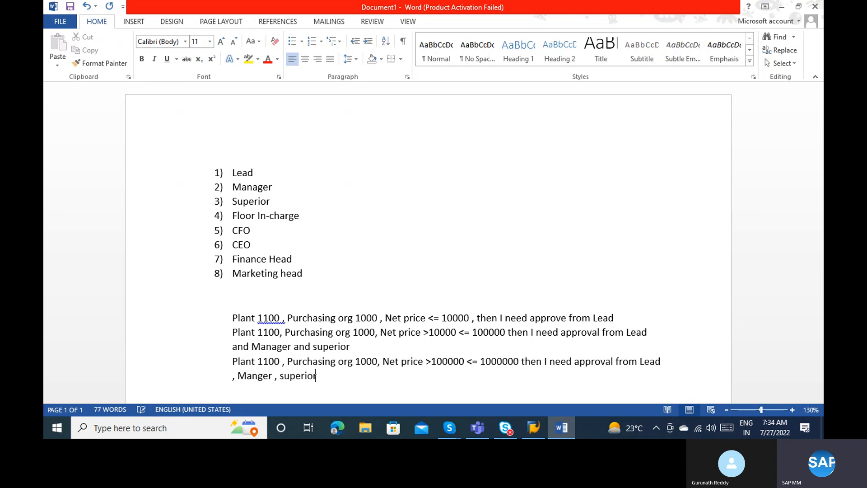
text(and C)
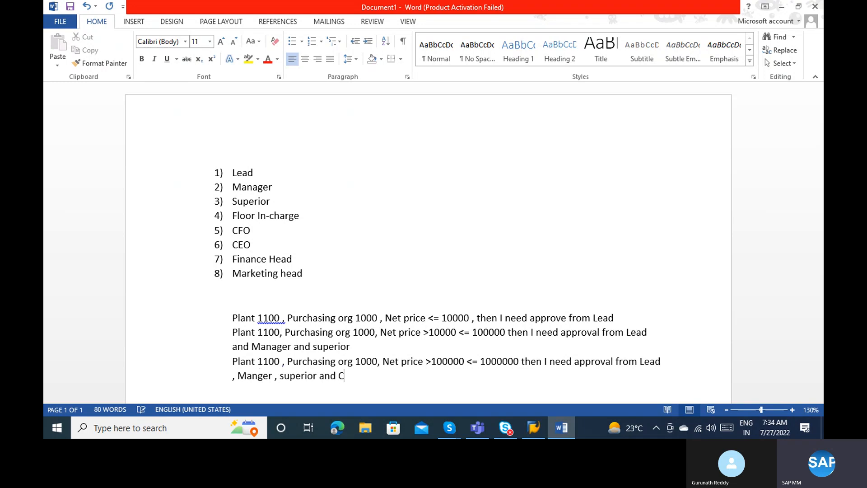
key(BackSpace)
text(CFO)
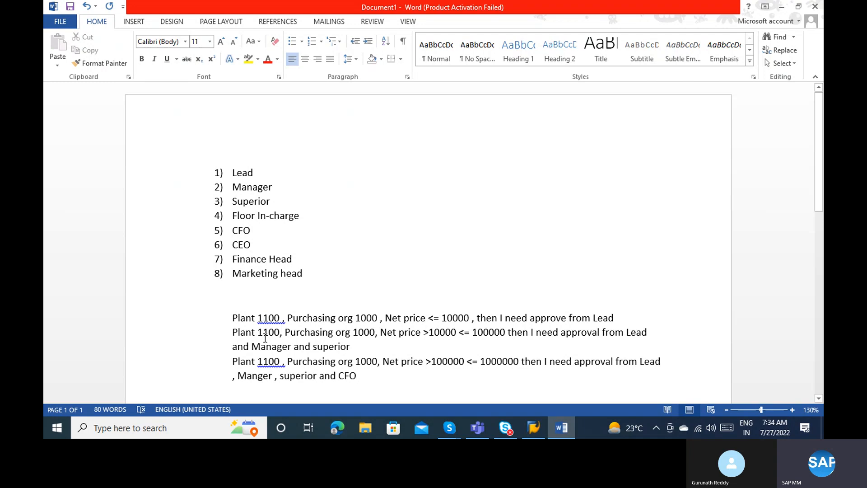
click(263, 318)
click(318, 317)
click(817, 398)
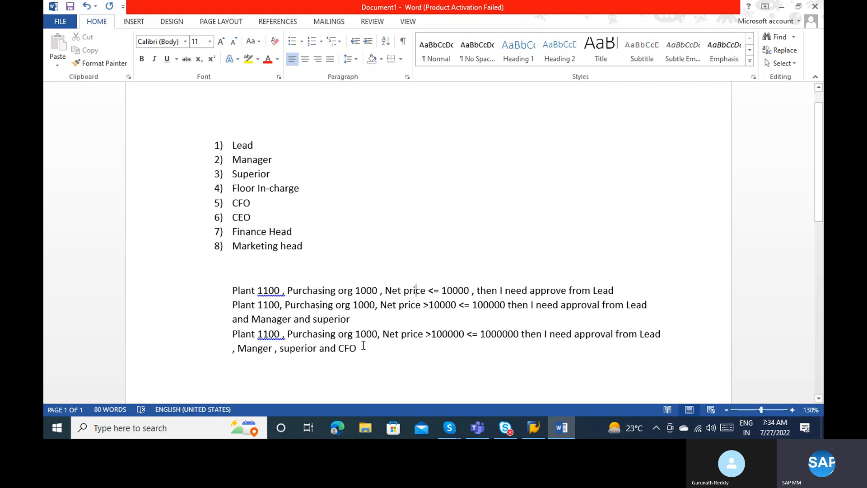
Add a blank line after 'CFO', then start a heading line reading 'Characteristics -'.
key(Return)
key(Return)
text(C)
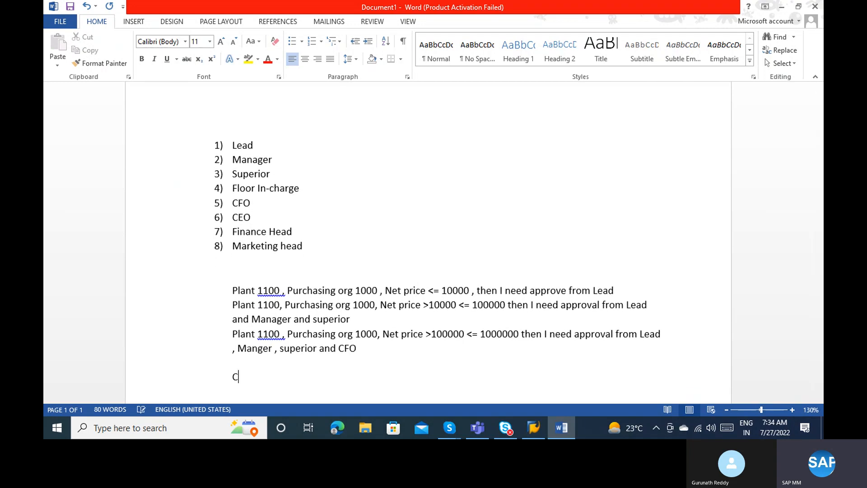
text(haracteristics -)
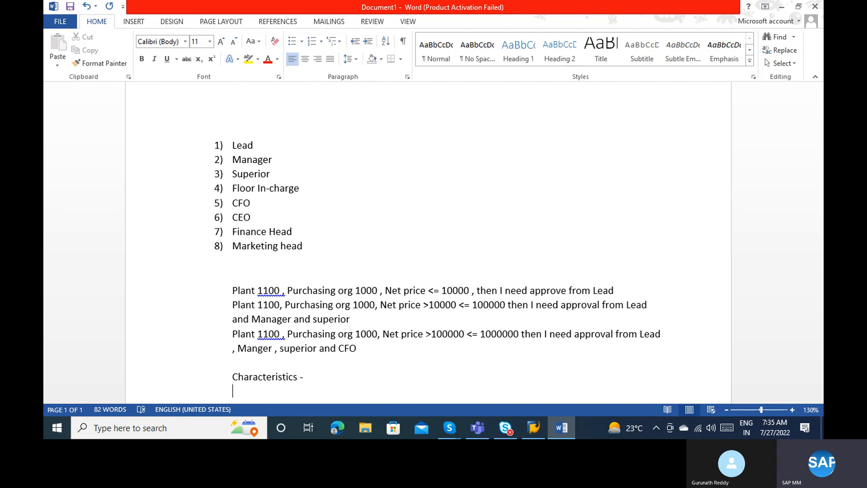
Type 'Class -' on the line under 'Characteristics -' in the Word approval notes.
text(Class -)
Log on to ECC EHP8 with the saved user, re-entering the password after a failed attempt.
mouse_move(533, 428)
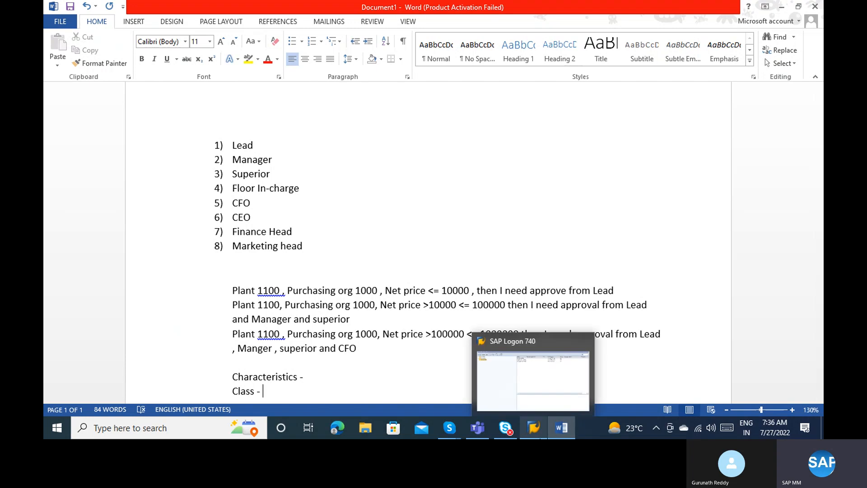
click(532, 357)
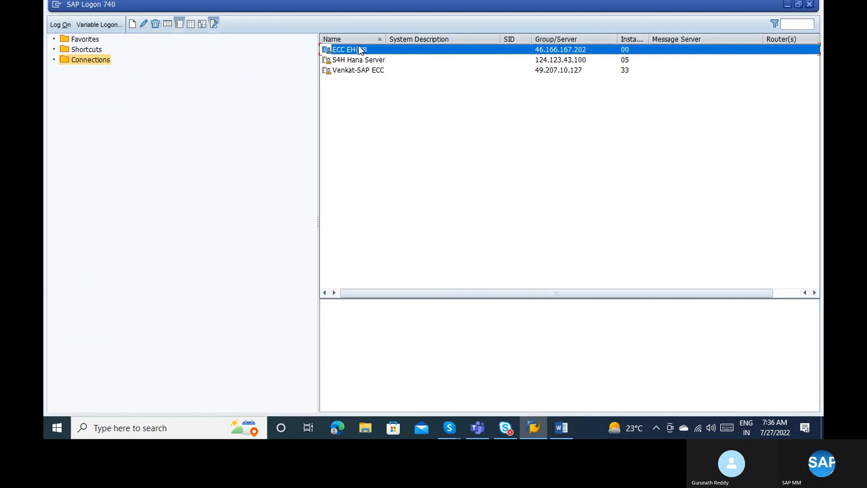
double_click(357, 50)
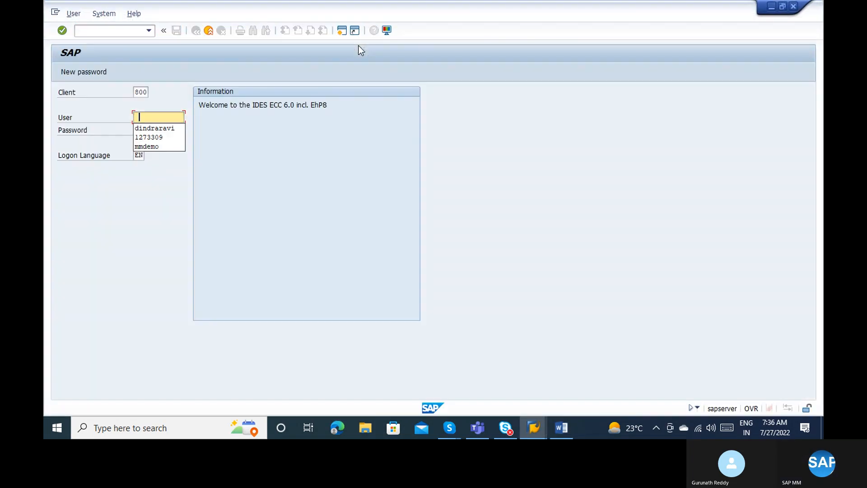
key(Down)
key(Tab)
text(******)
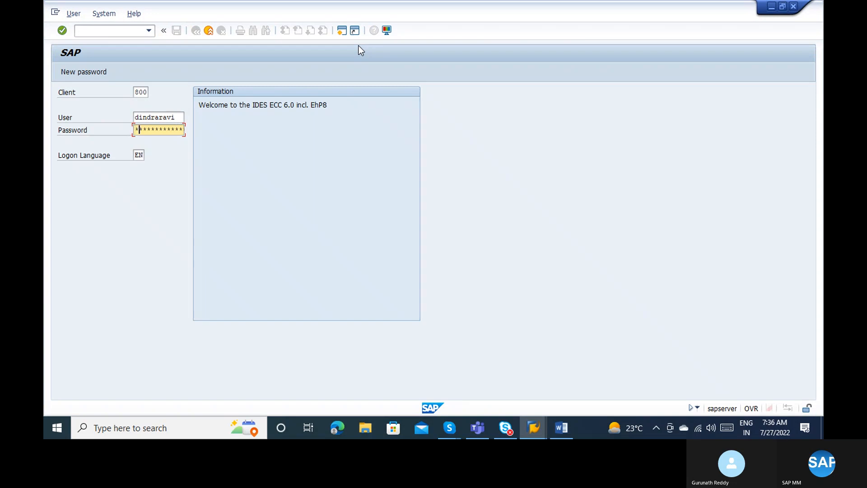
key(Return)
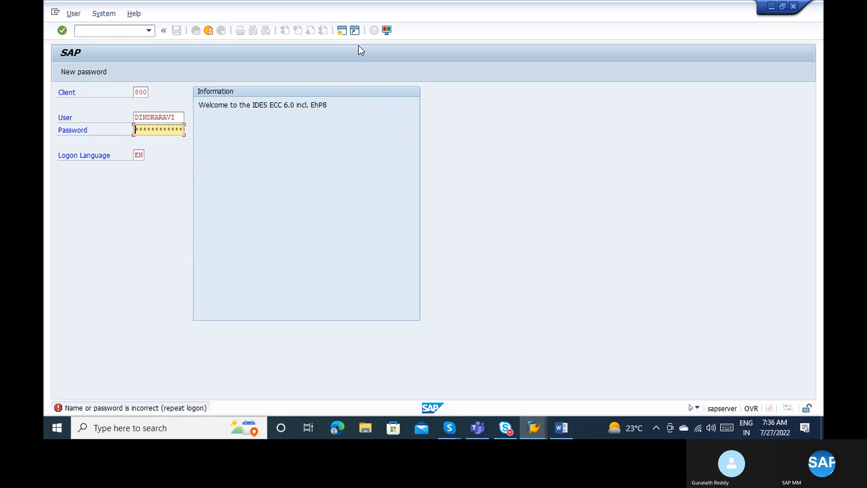
text(******)
key(Return)
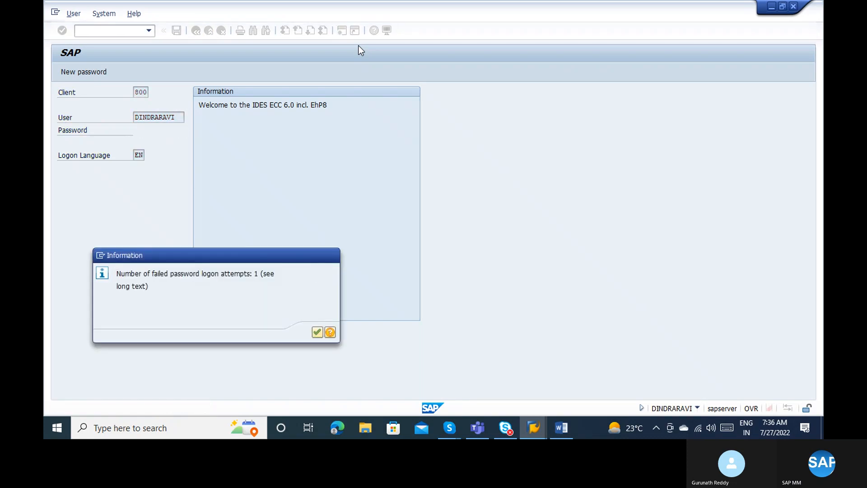
key(Return)
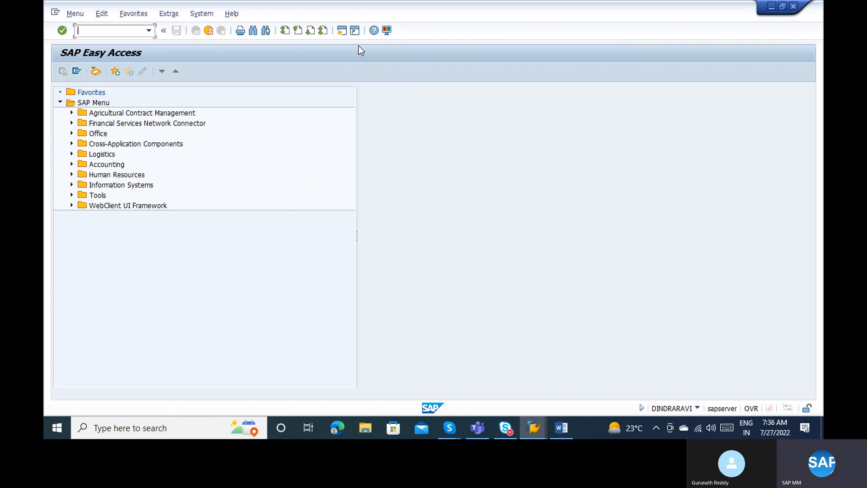
Begin entering the SPRO transaction code, then return to the Word notes.
text(Spro)
key(BackSpace)
key(BackSpace)
key(BackSpace)
key(BackSpace)
key(alt+Tab)
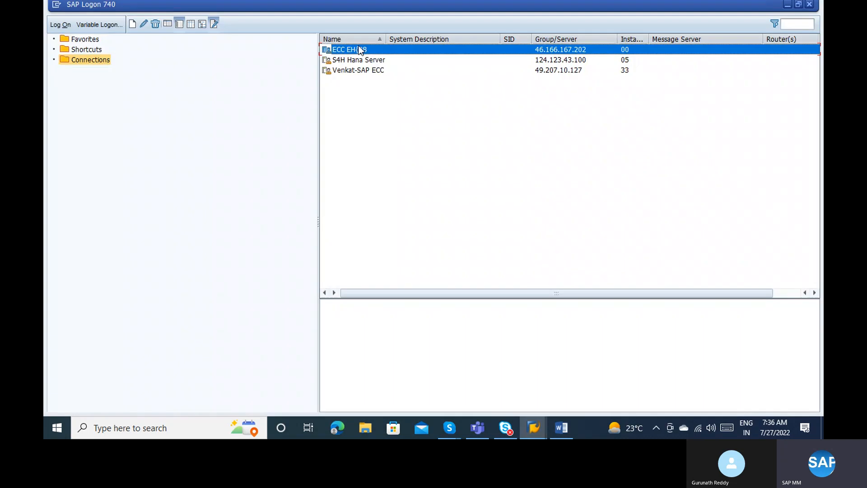
key(alt+Tab)
key(alt+Tab)
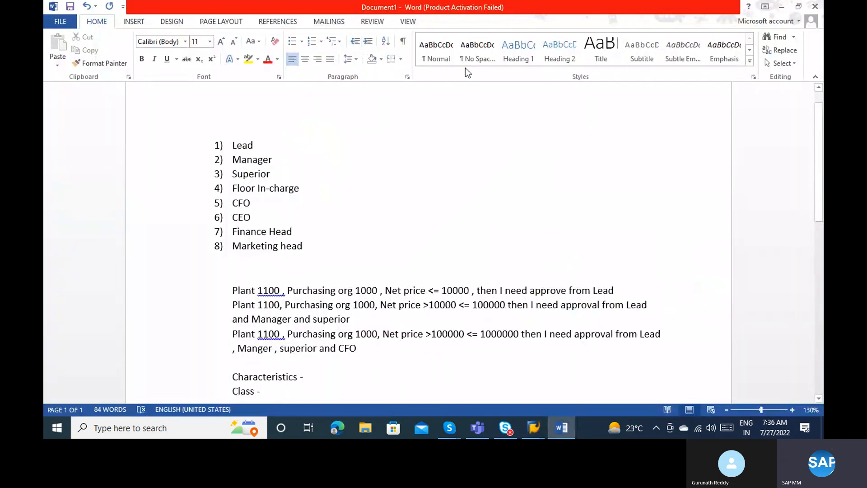
Write 'CEKKO – PO structure' below the list, keeping the AutoCorrect dash.
click(267, 267)
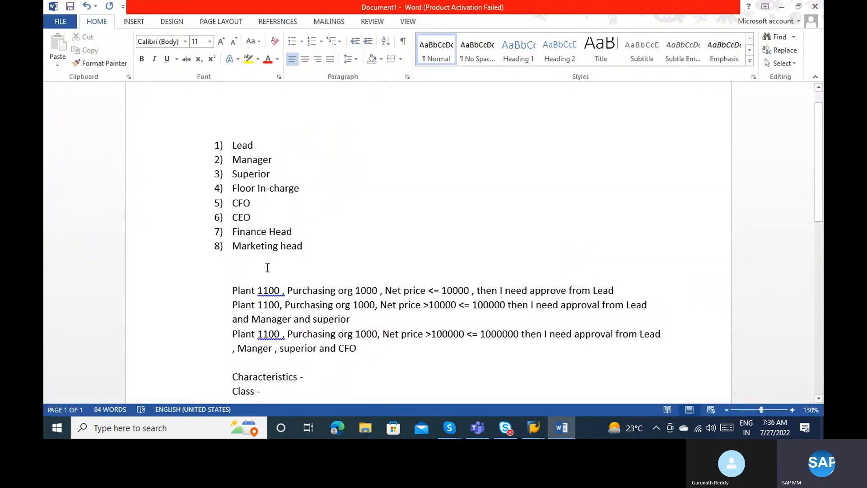
text(C)
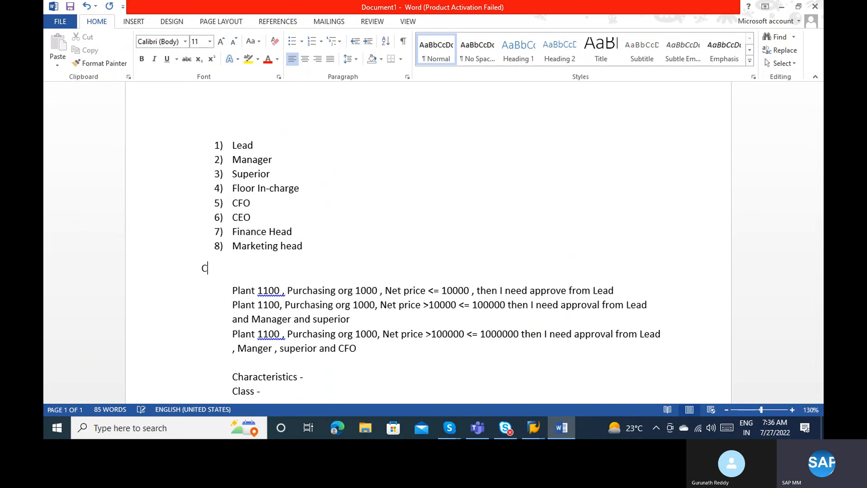
text(EKKO )
text(-)
text(PO strucut)
text(re)
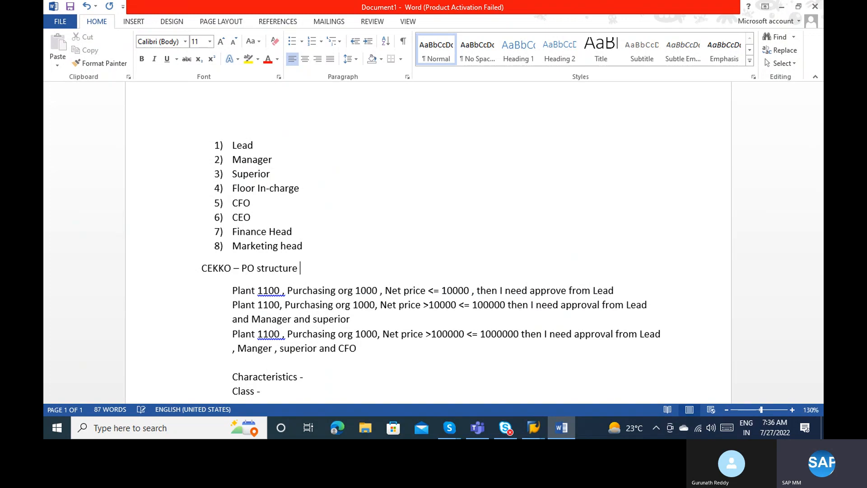
key(BackSpace)
click(274, 291)
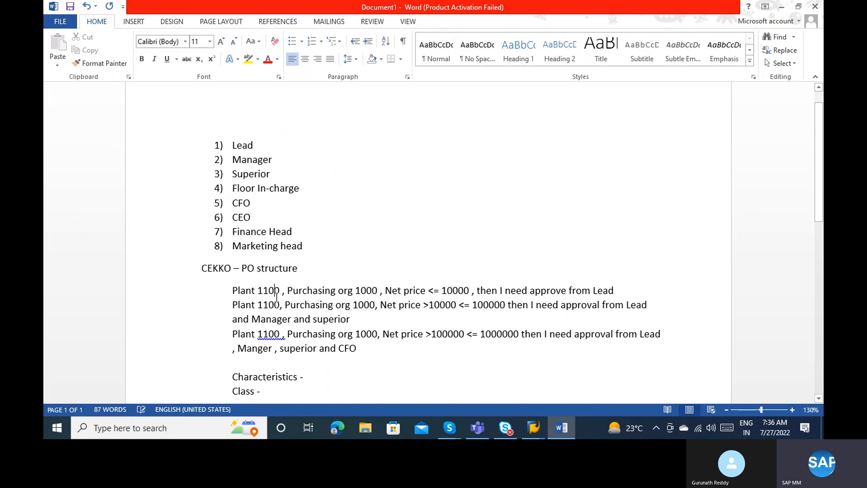
click(239, 277)
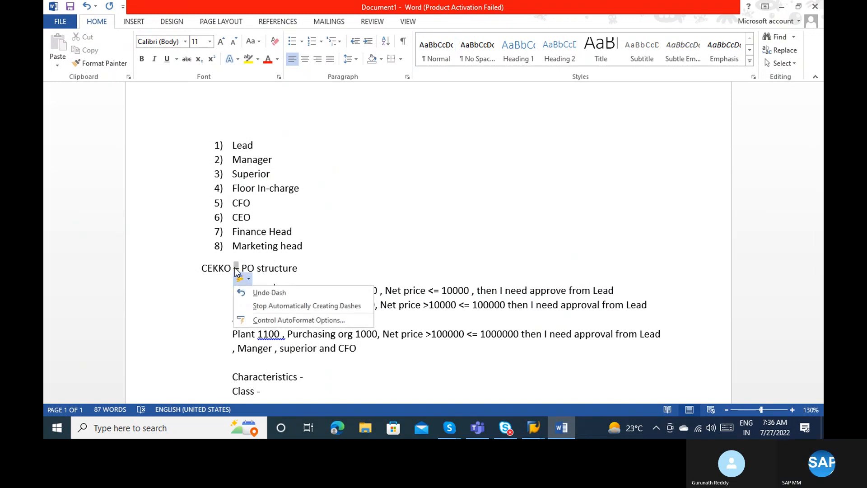
click(251, 267)
click(237, 268)
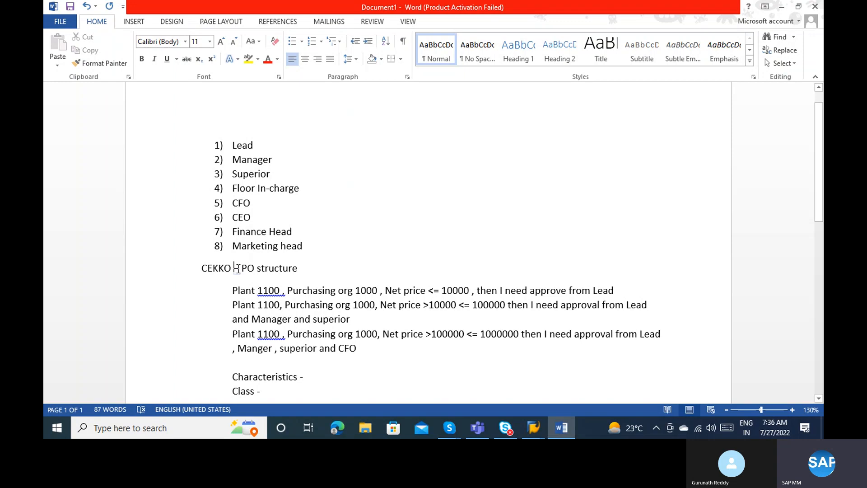
Append ', Se11 -' to the end of the CEKKO line.
click(303, 266)
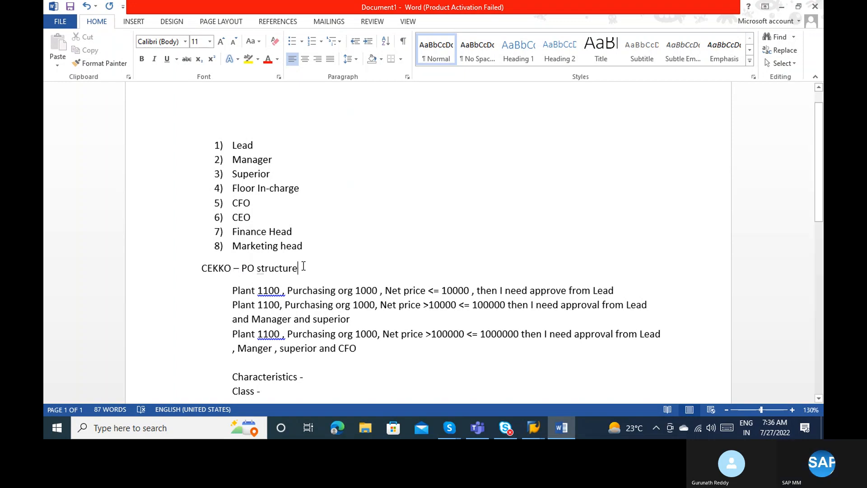
text(,)
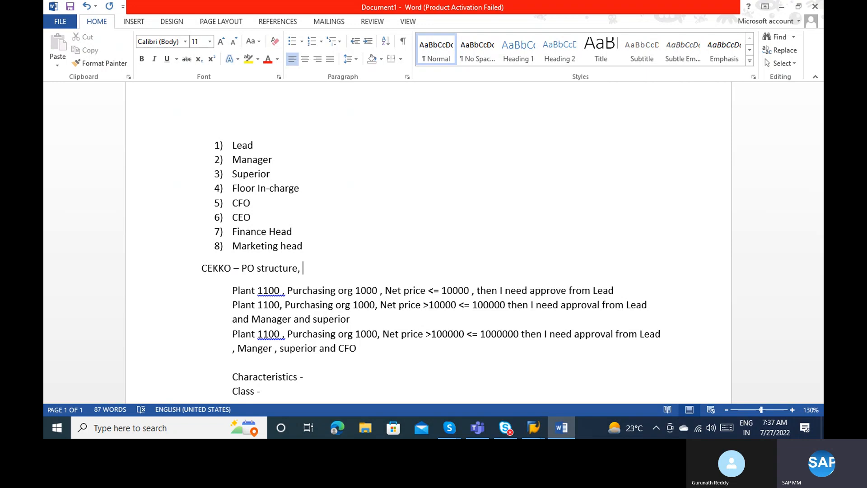
text(Se11 -)
key(alt+Tab)
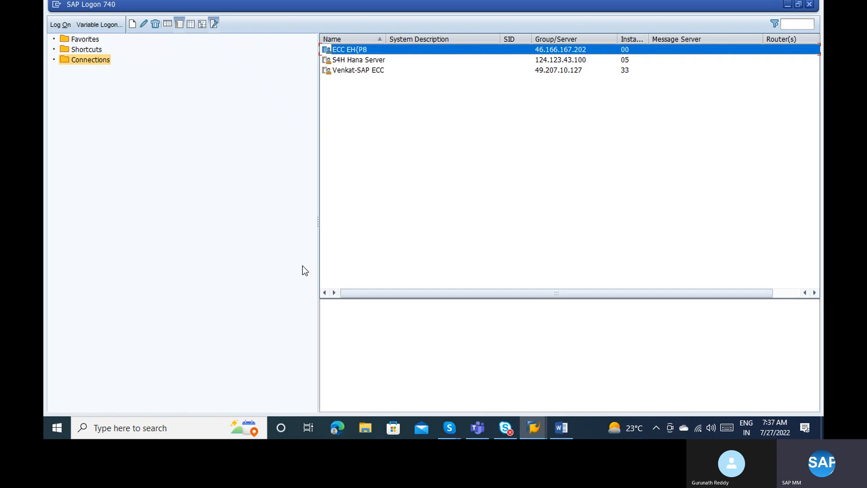
Log on to ECC EHP8 again, continuing and ending the other open logon.
double_click(342, 47)
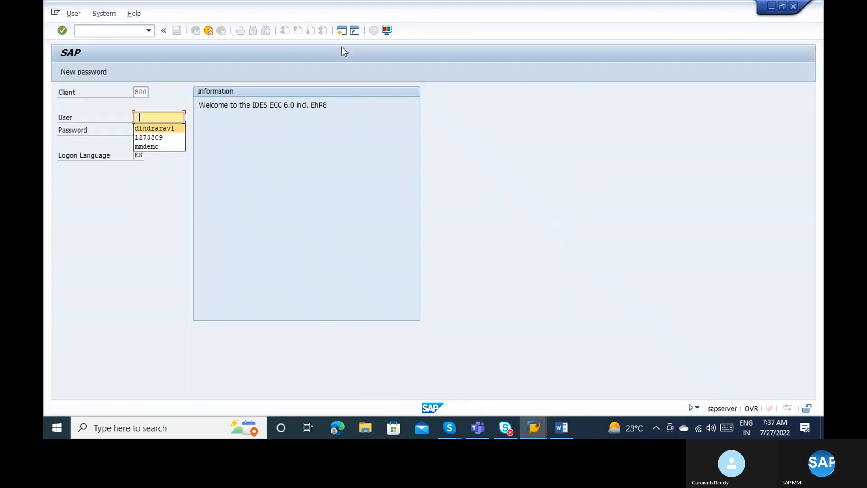
key(Tab)
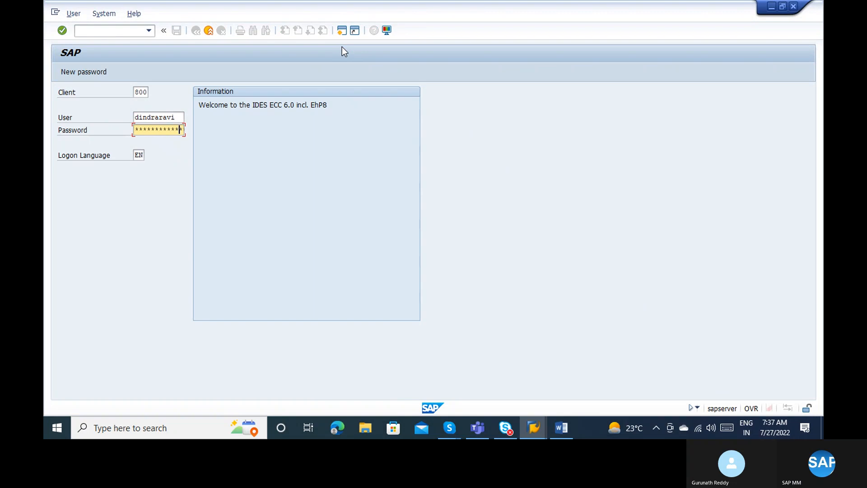
key(Return)
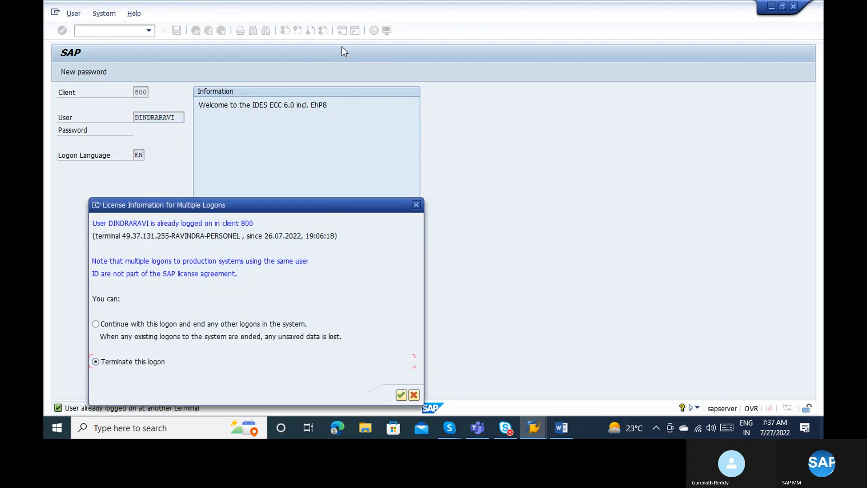
key(Up)
key(Return)
key(Return)
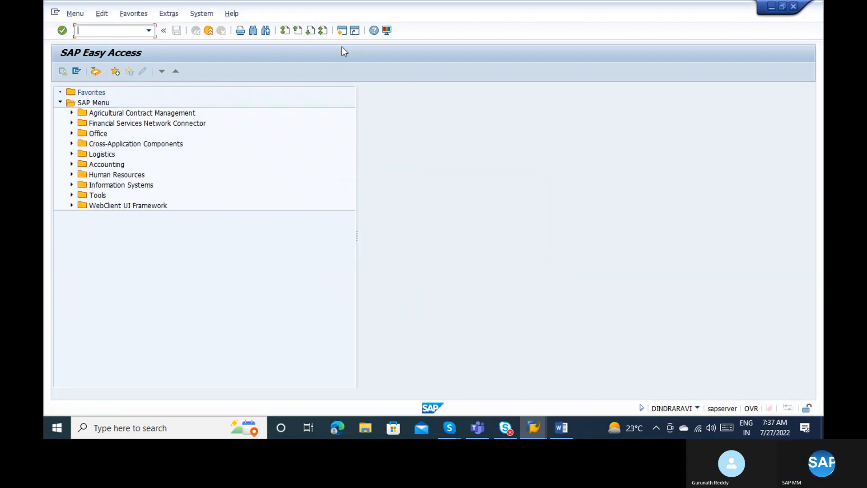
Run SPRO and open the SAP Reference IMG.
text(sp)
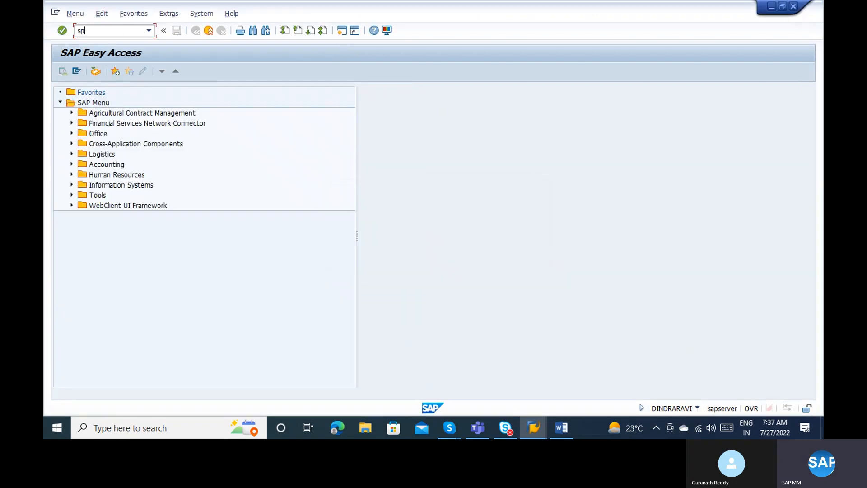
text(or)
key(BackSpace)
key(BackSpace)
text(ro)
key(Return)
text(spro)
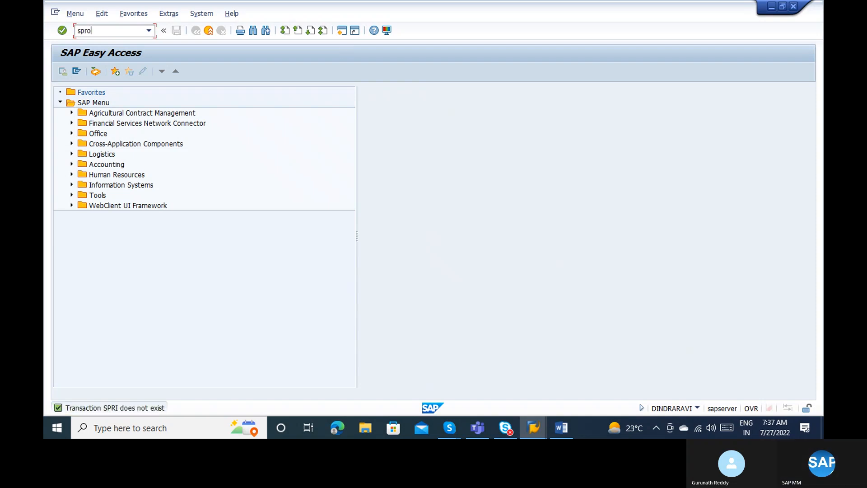
key(Return)
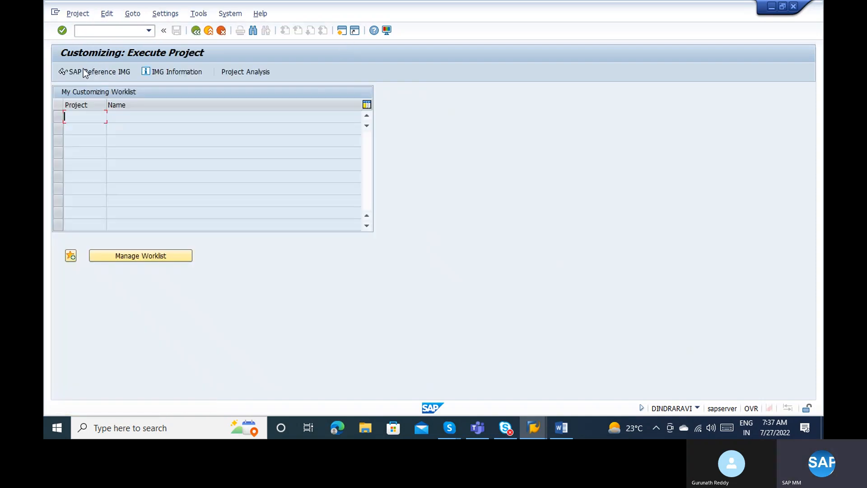
click(83, 71)
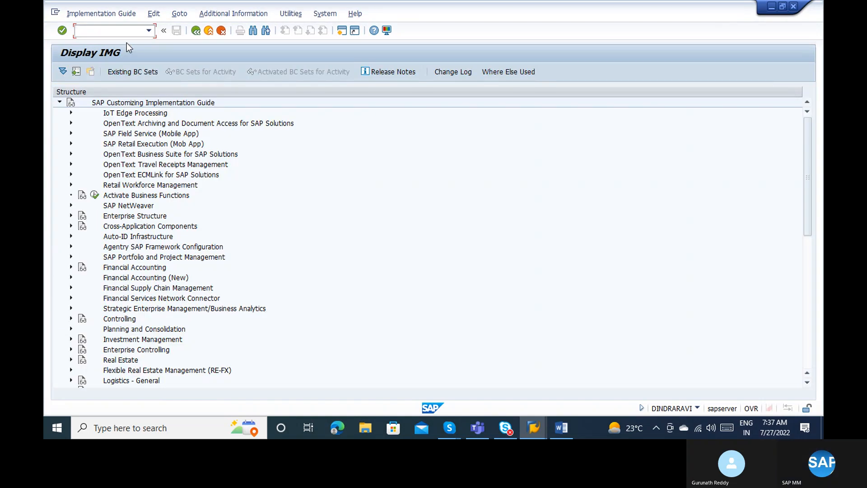
Run /oct04 to open CT04 characteristic maintenance in a new session.
key(alt+Tab)
key(alt+Tab)
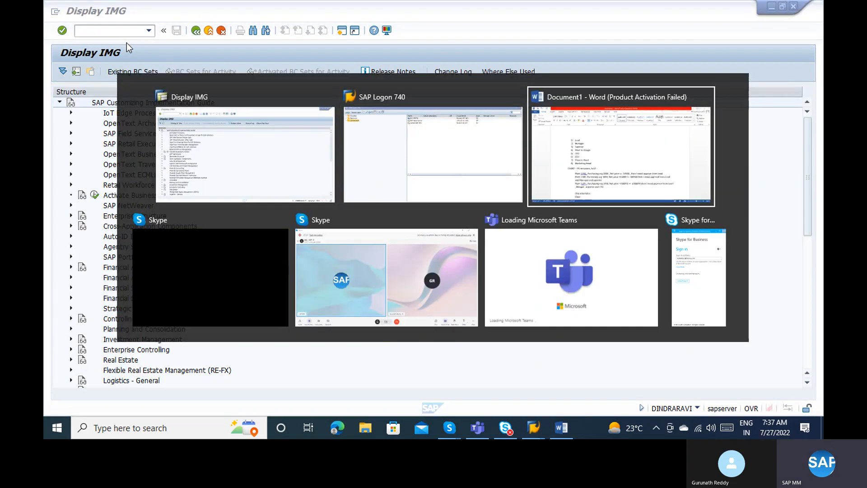
key(alt+Tab)
text(/oct0)
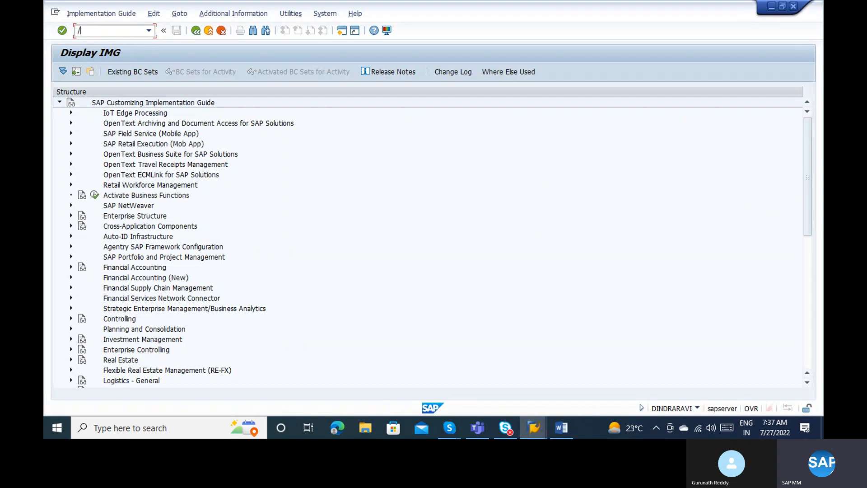
text(4)
key(Return)
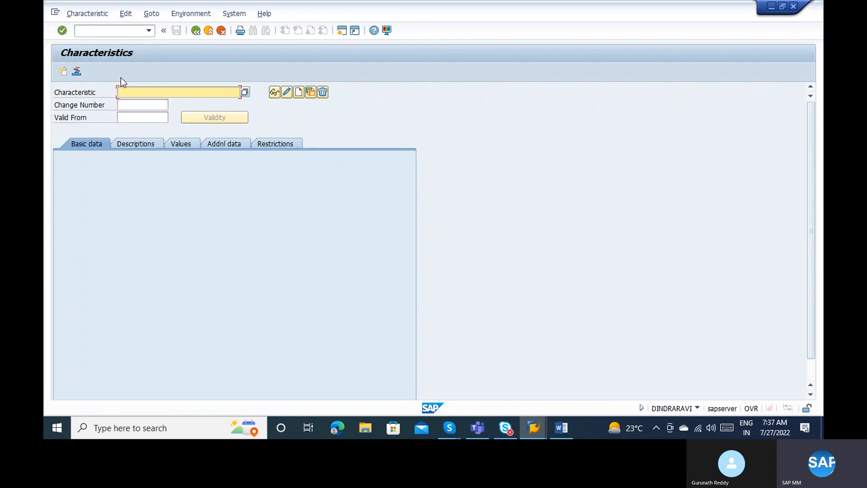
Try SE16N on CEKKO, then display the CEKKO structure's 31 components via SE11.
click(103, 30)
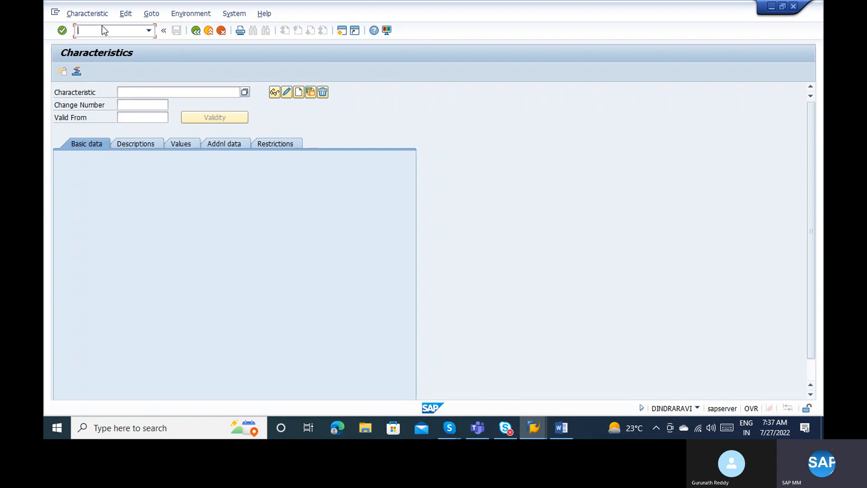
text(/ose16ncekko)
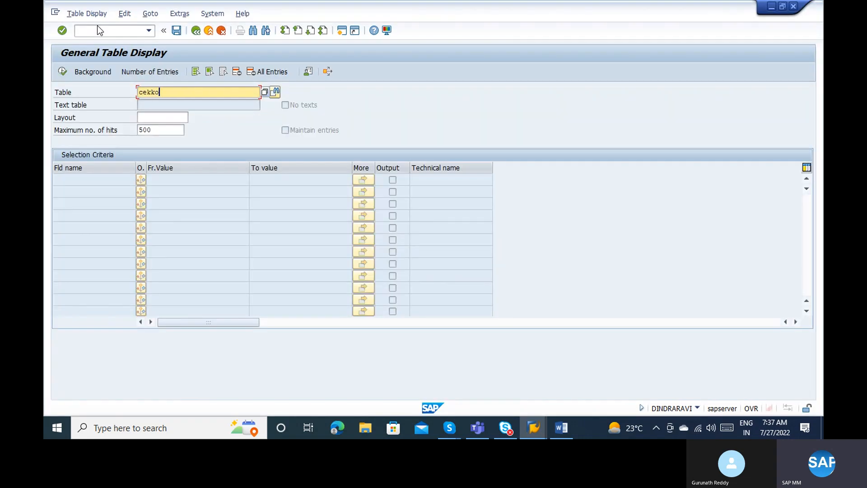
key(Return)
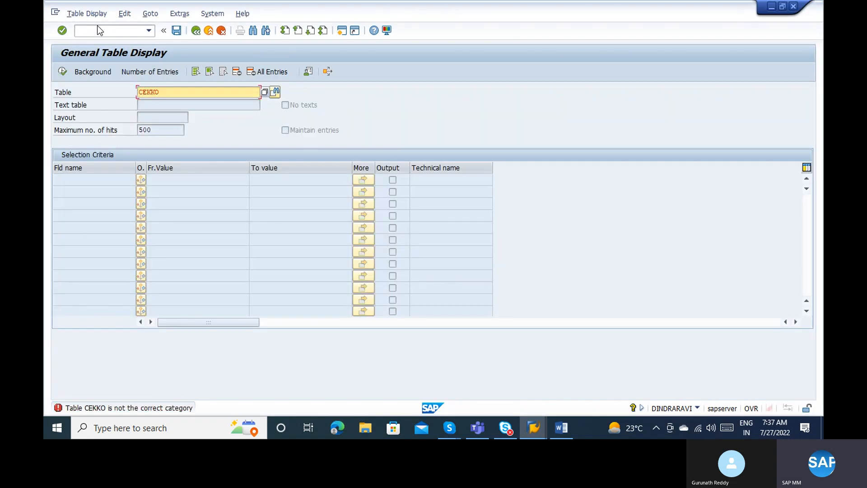
click(89, 27)
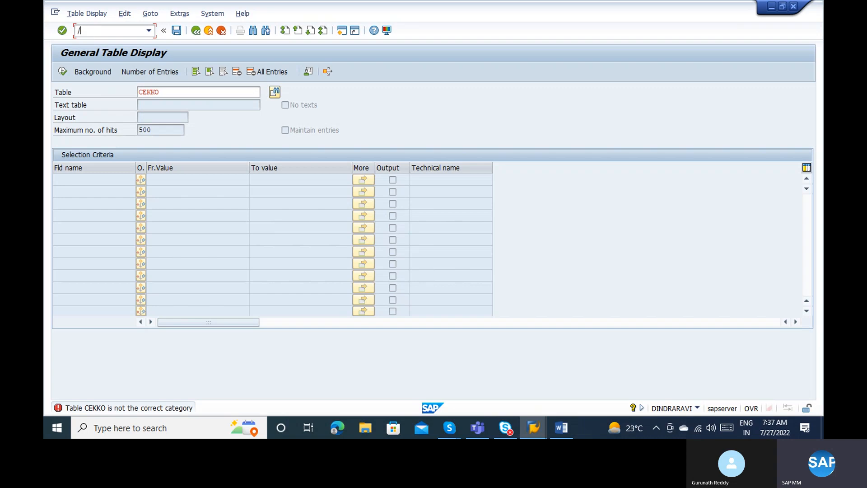
text(/nse11)
key(Return)
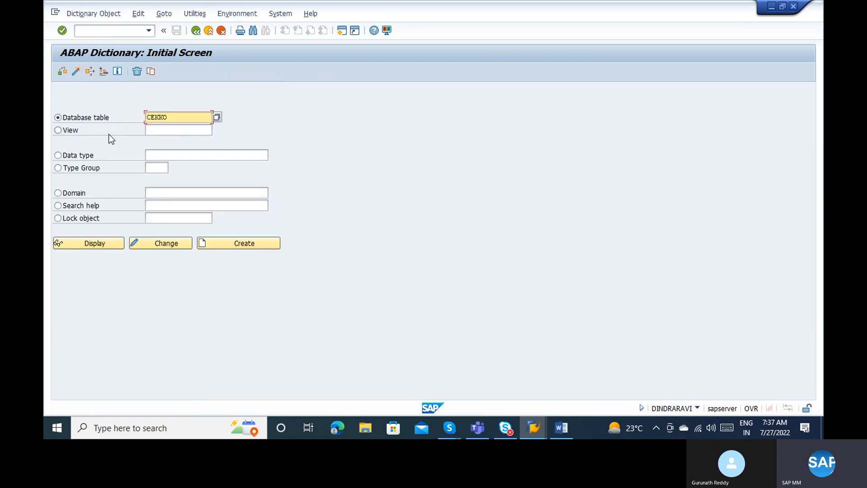
click(103, 245)
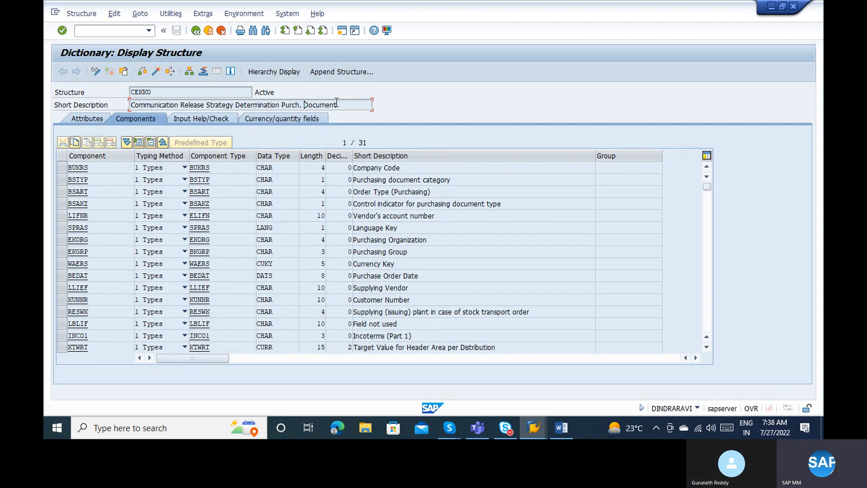
key(alt+Tab)
key(alt+Tab)
key(alt+Tab)
key(alt+Tab)
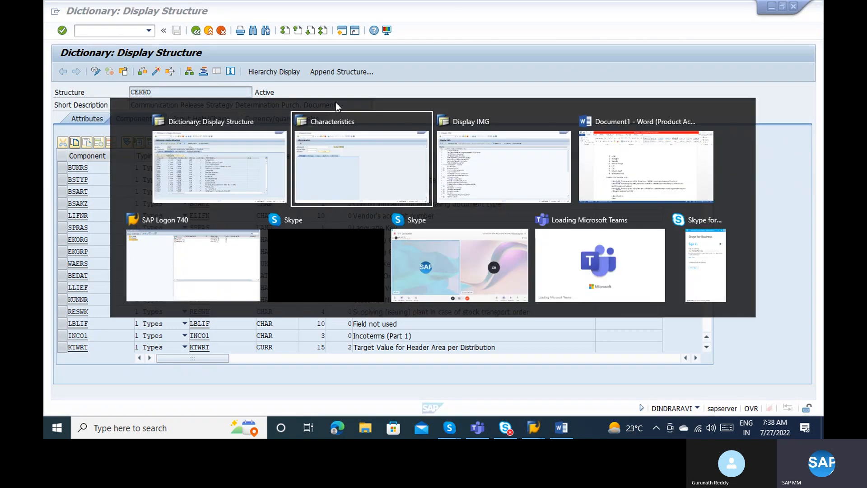
key(alt+shift+Tab)
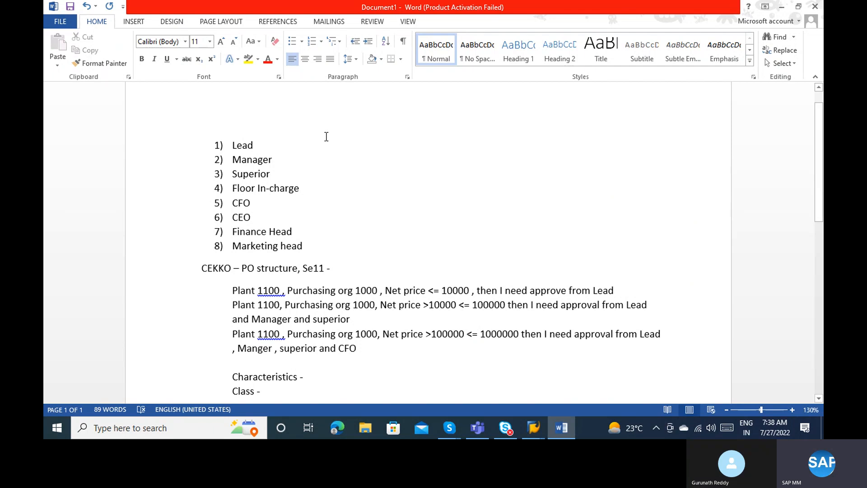
click(262, 294)
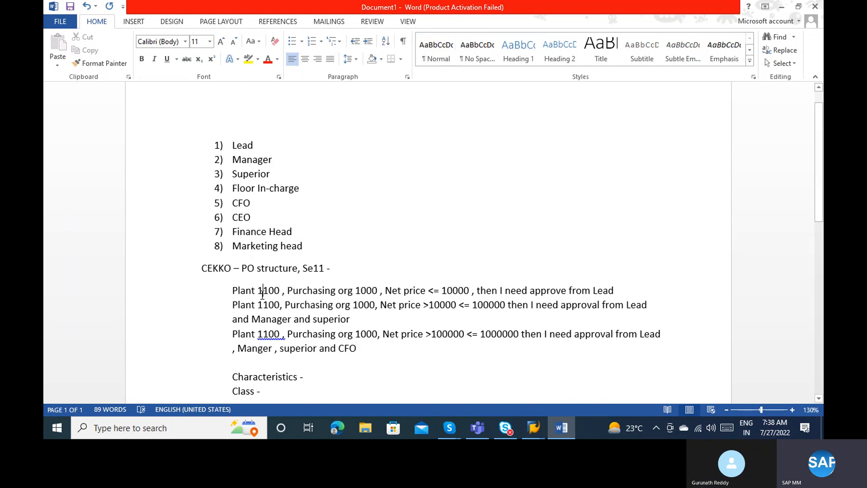
key(alt+Tab)
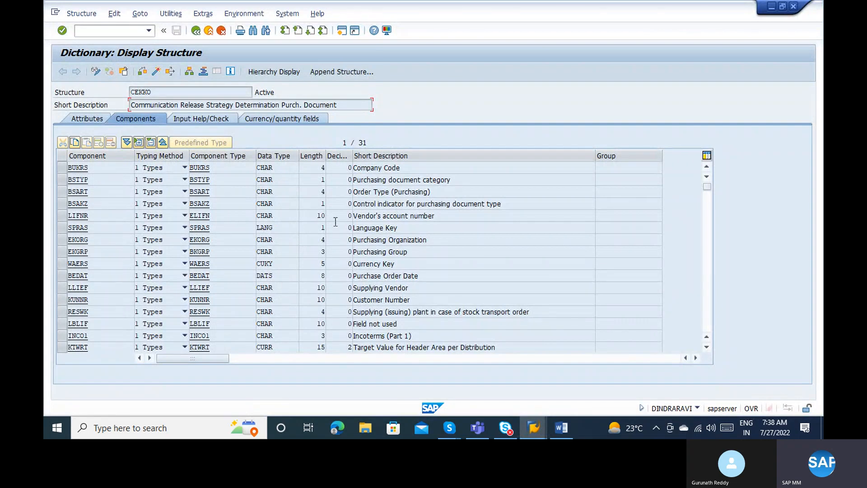
Scan CEKKO's components and pick out BSART, Order Type (Purchasing).
click(416, 254)
key(alt+Tab)
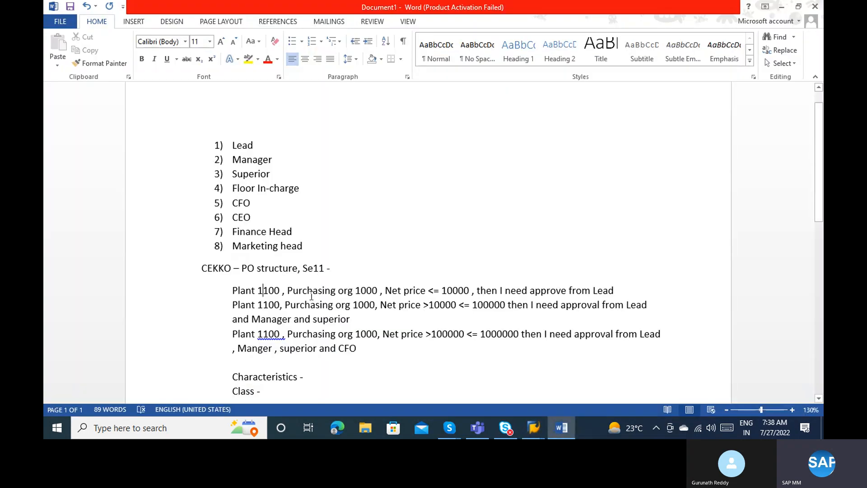
key(alt+Tab)
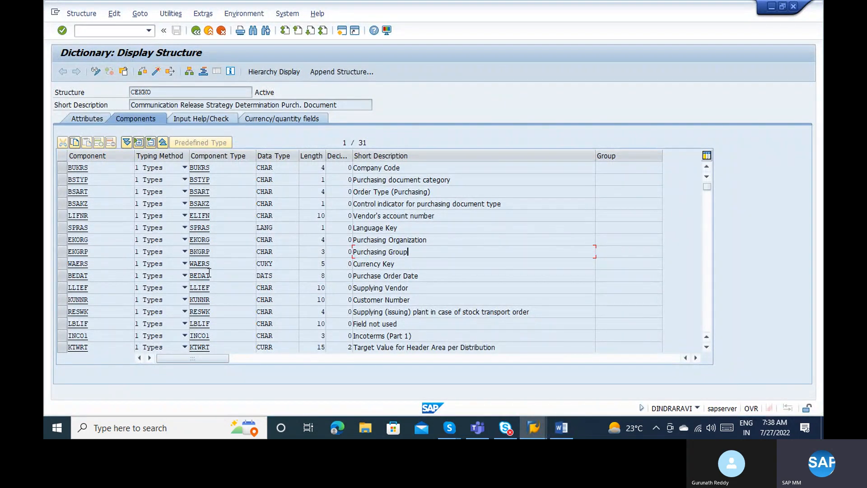
click(709, 248)
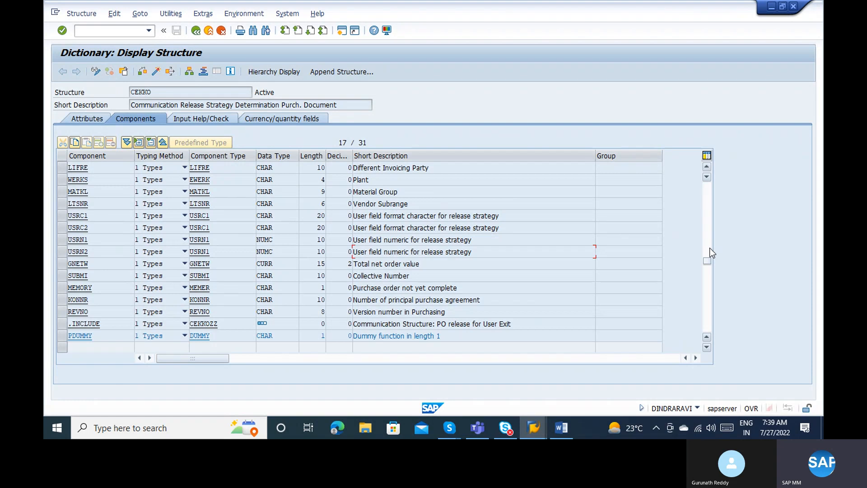
scroll(712, 253, up, 5)
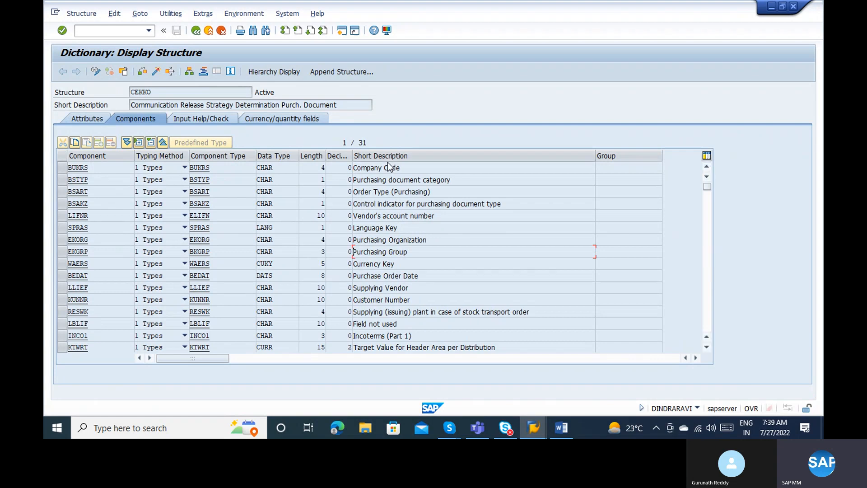
drag(432, 191, 352, 191)
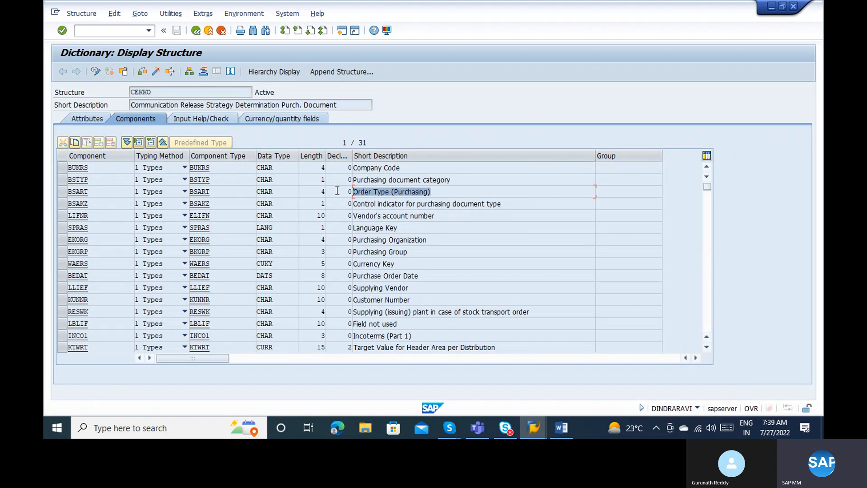
Select the BSART, EKORG, EKGRP, WERKS and GNETW rows in CEKKO's component list.
click(61, 192)
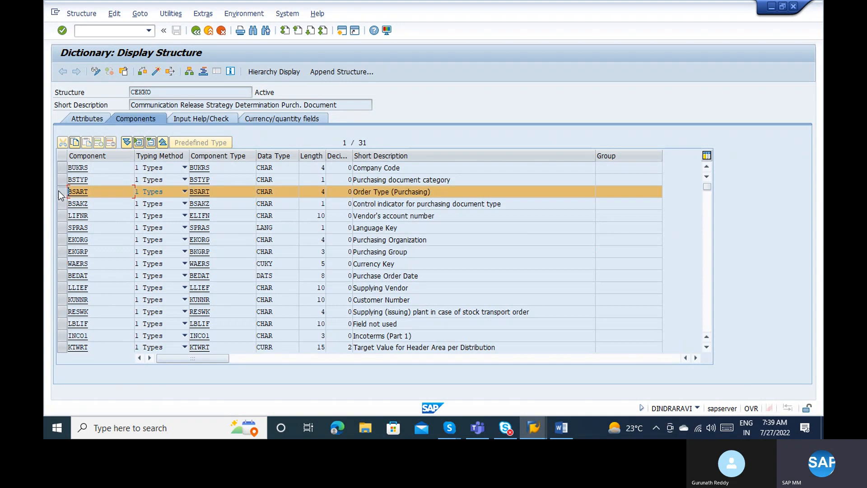
click(63, 240)
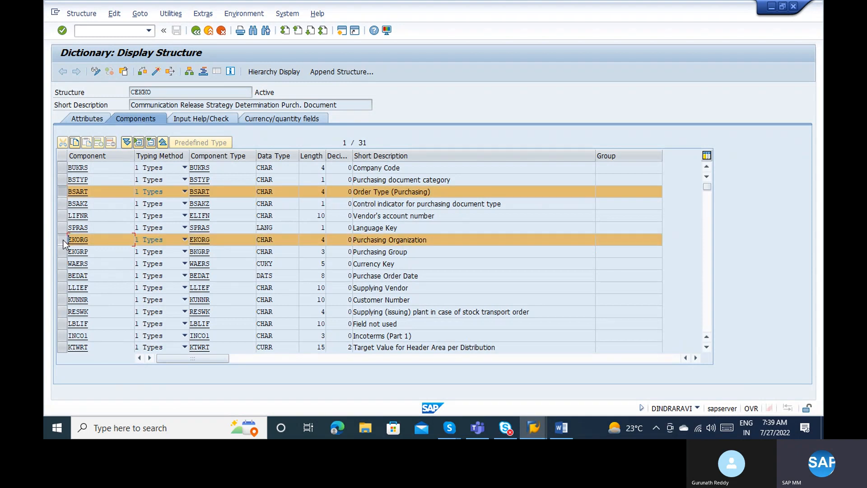
click(63, 249)
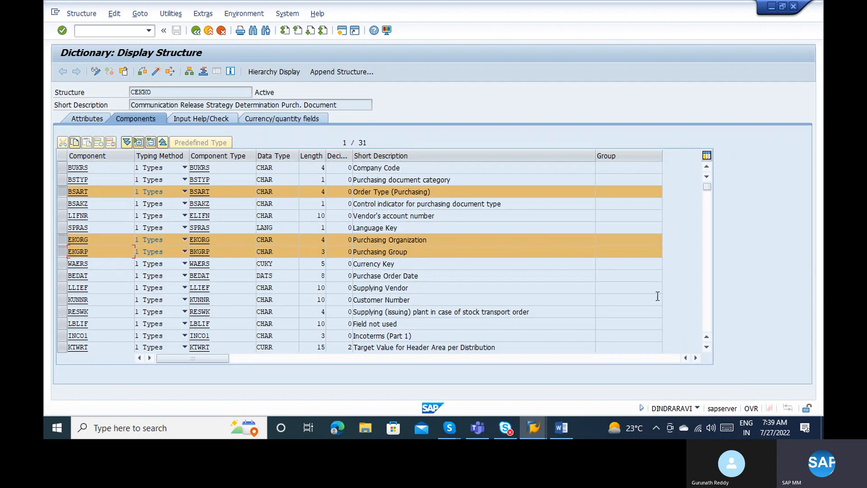
click(705, 302)
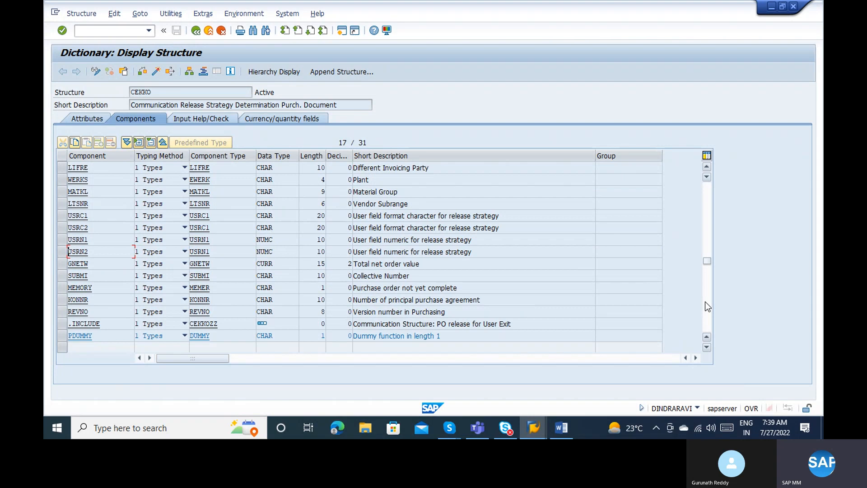
click(64, 179)
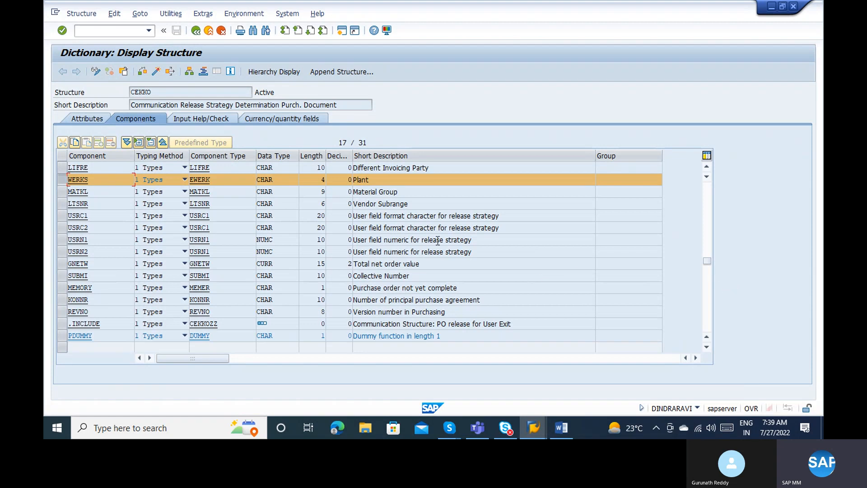
click(707, 304)
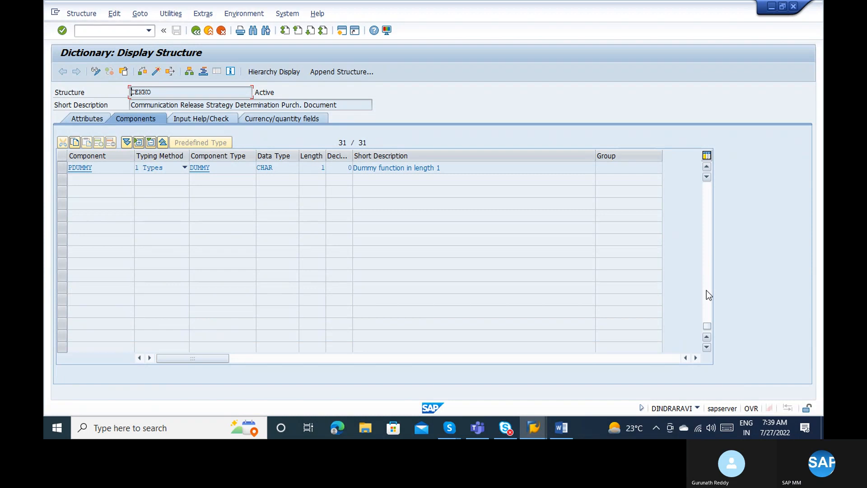
click(706, 289)
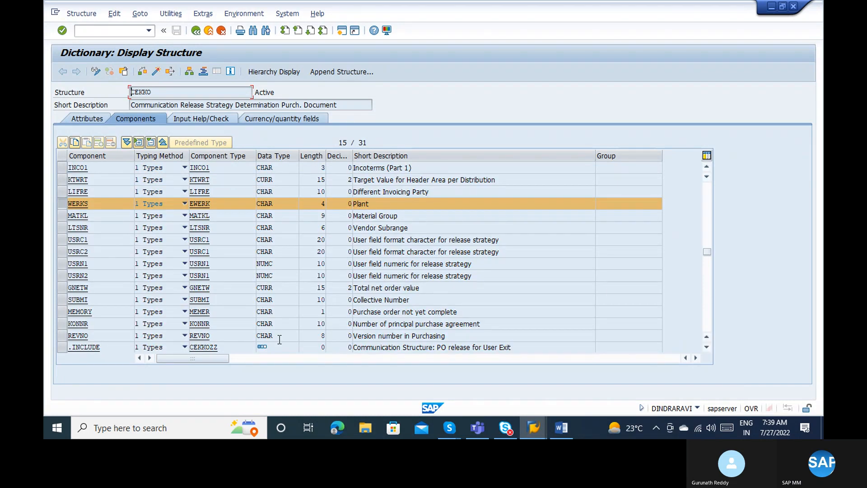
click(63, 288)
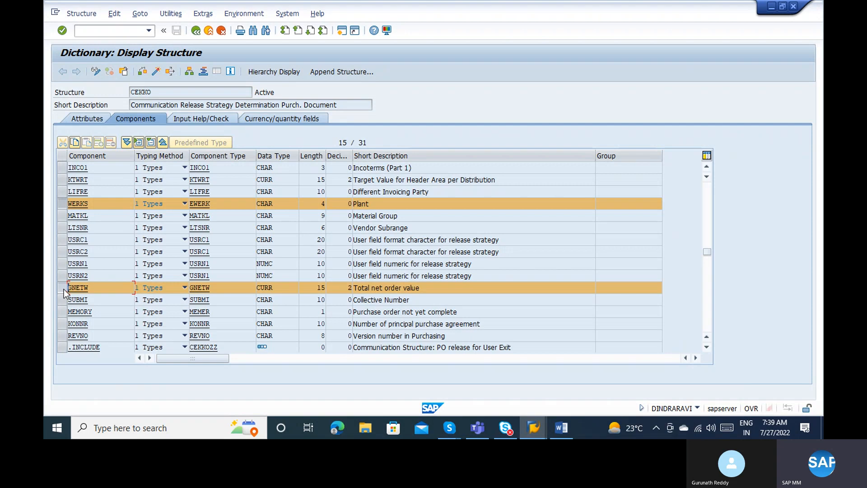
click(705, 208)
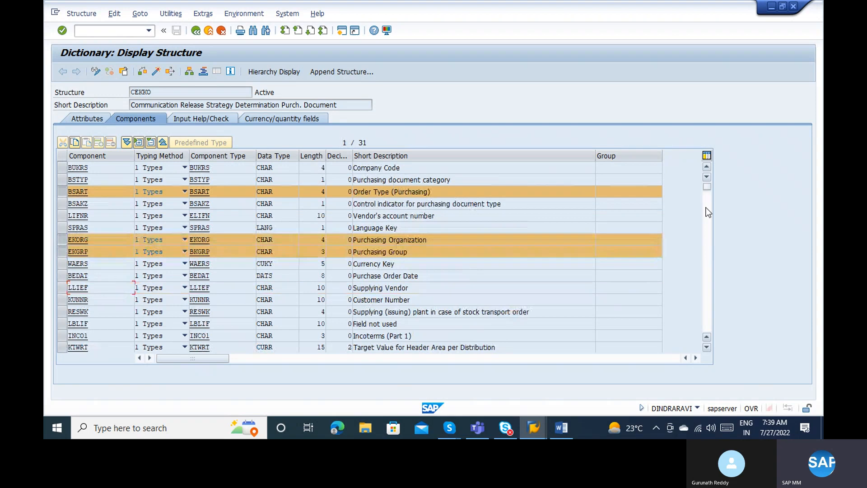
click(412, 240)
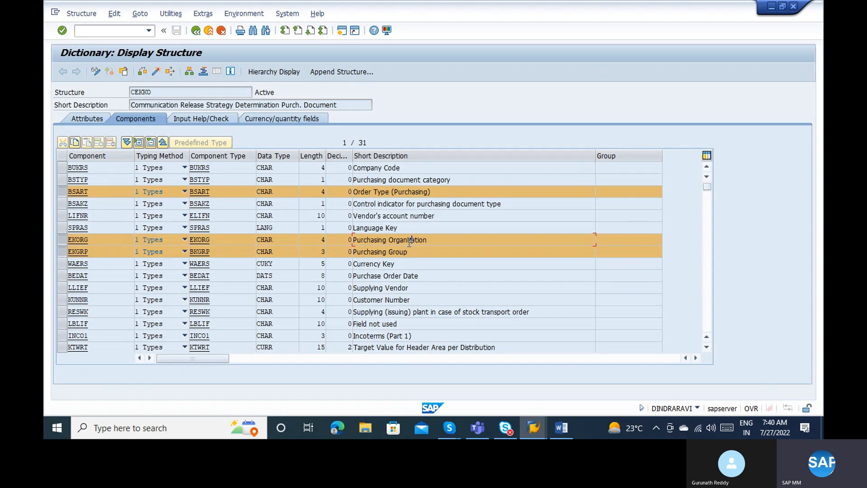
click(401, 252)
click(704, 252)
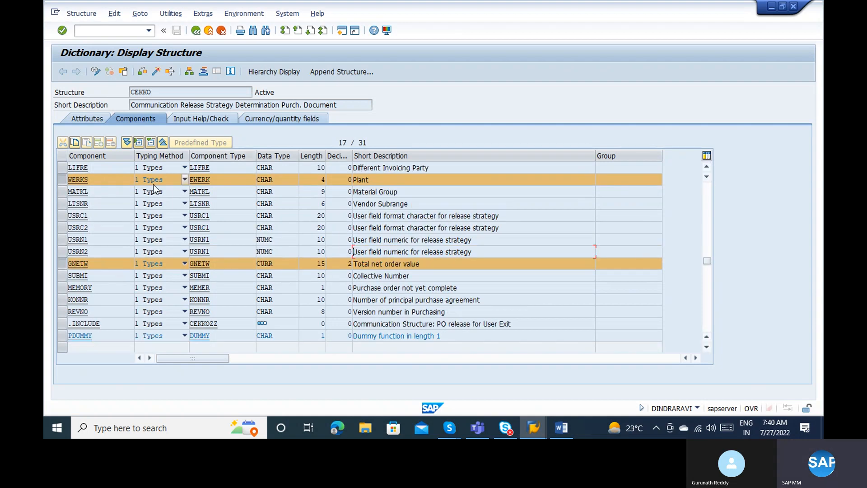
click(108, 180)
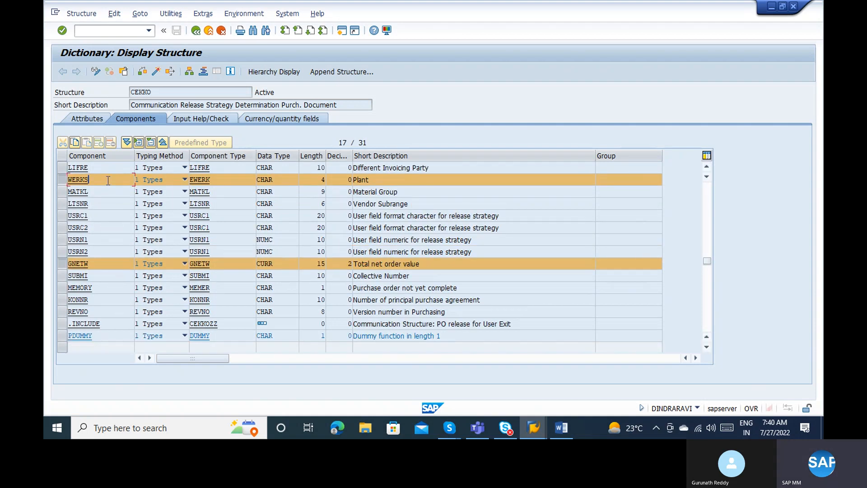
click(95, 265)
click(62, 181)
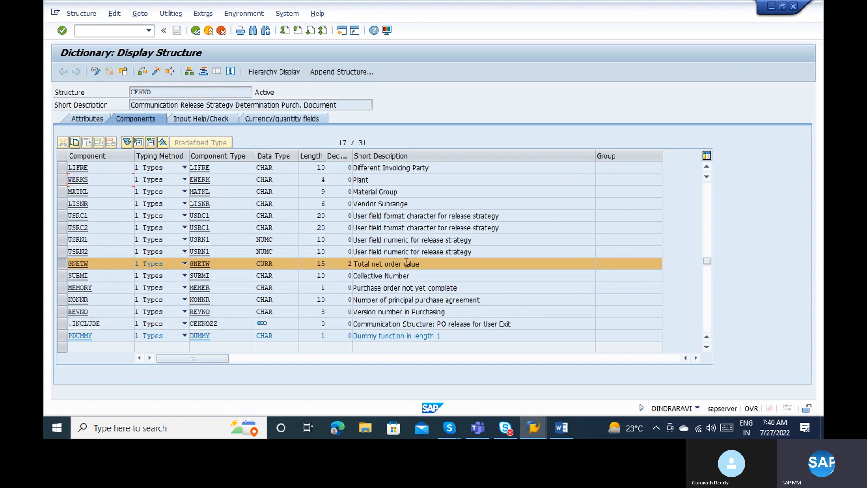
click(709, 248)
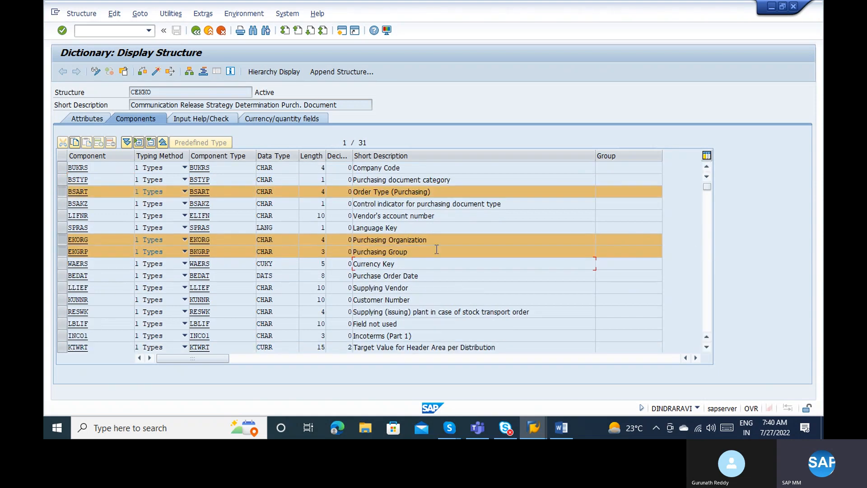
click(93, 195)
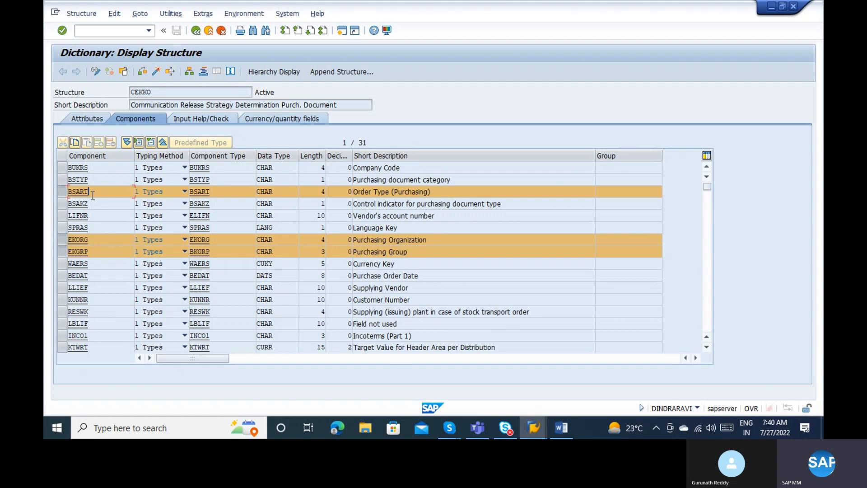
click(63, 253)
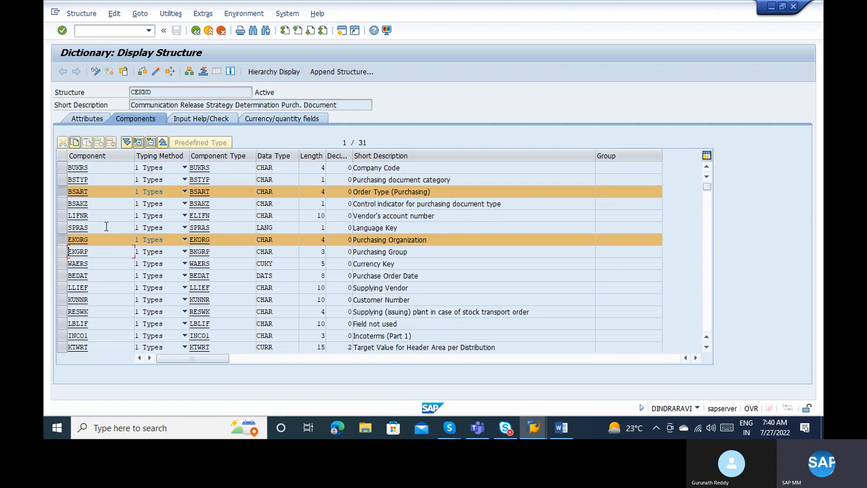
click(708, 259)
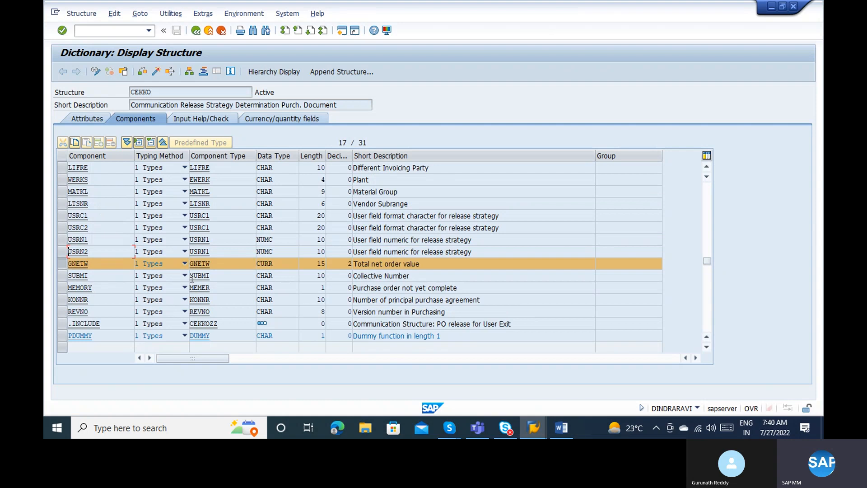
In the CT04 window, enter ZMM_DOCTYPE_PO as the characteristic name.
key(alt+Tab)
key(alt+Tab+Tab)
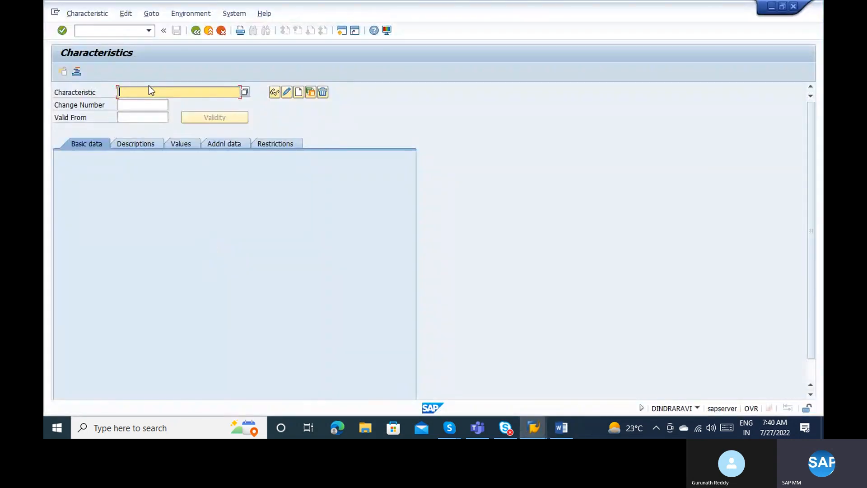
text(ZMM_)
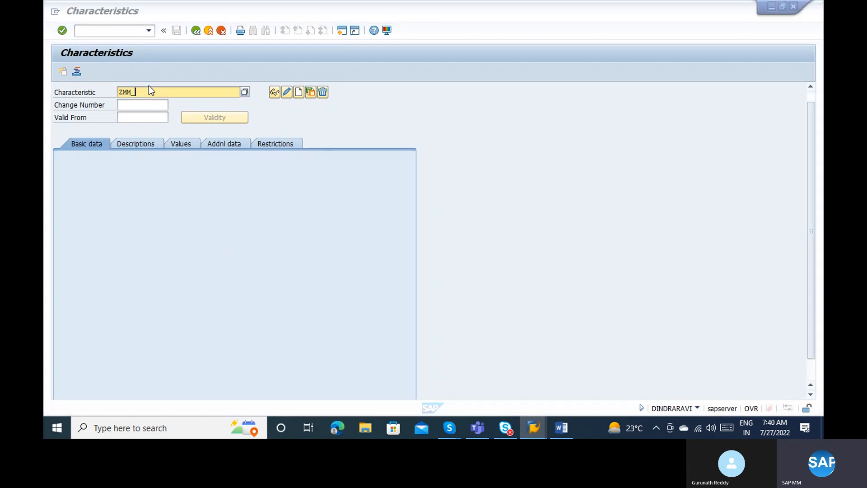
key(alt+Tab)
key(alt+Tab)
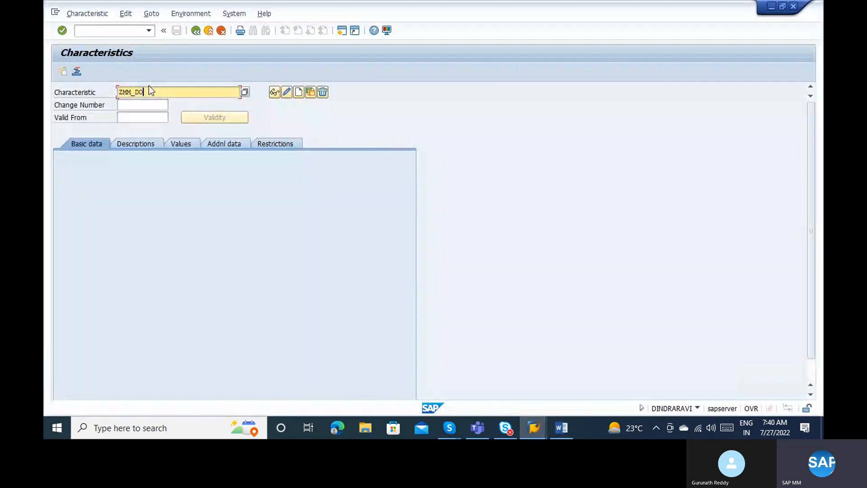
text(CTYPE_PO)
Create ZMM_DOCTYPE_PO described 'PO Document type for release' with multiple values allowed.
click(301, 96)
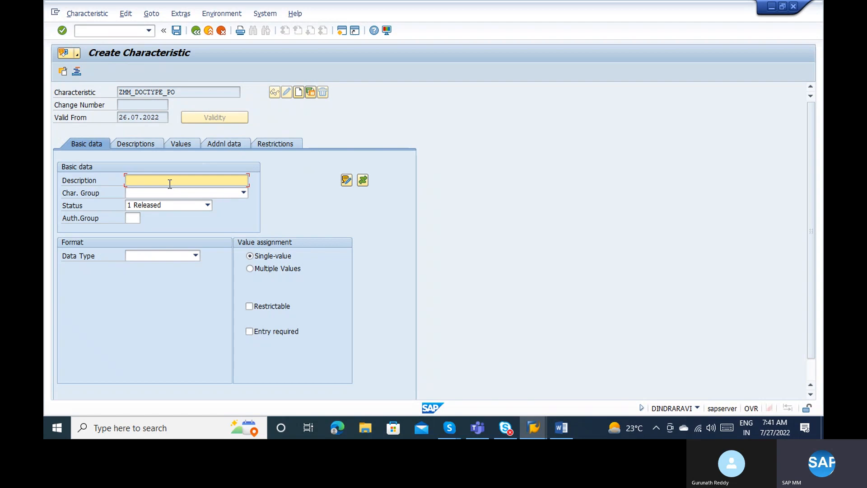
text(PO Docume)
text(nt type)
text( relea)
key(BackSpace)
key(BackSpace)
key(BackSpace)
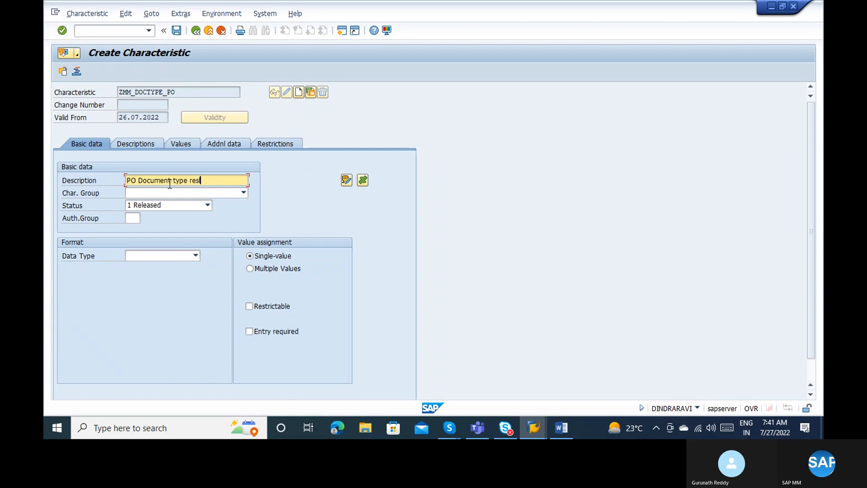
text(le)
key(BackSpace)
key(BackSpace)
key(BackSpace)
key(BackSpace)
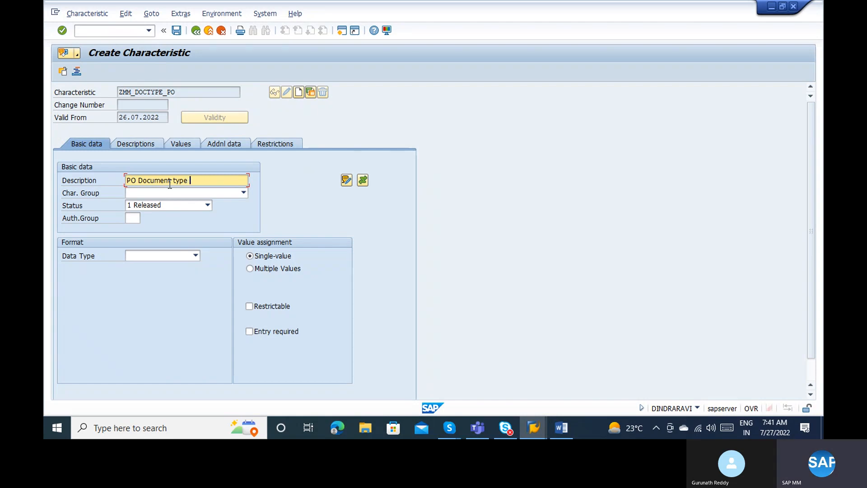
text(for release)
click(255, 270)
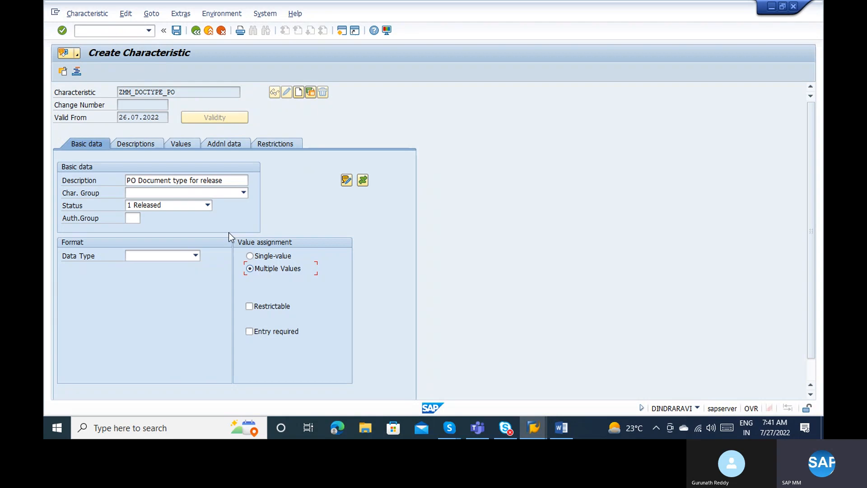
click(177, 90)
Reference table CEKKO, field BSART on Addnl data, accepting the CHAR 4 format information.
click(224, 143)
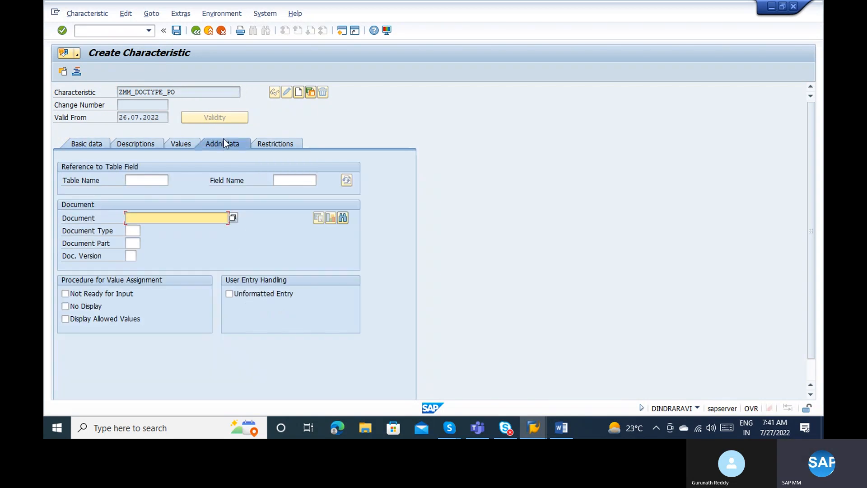
click(150, 178)
text(CEKKO)
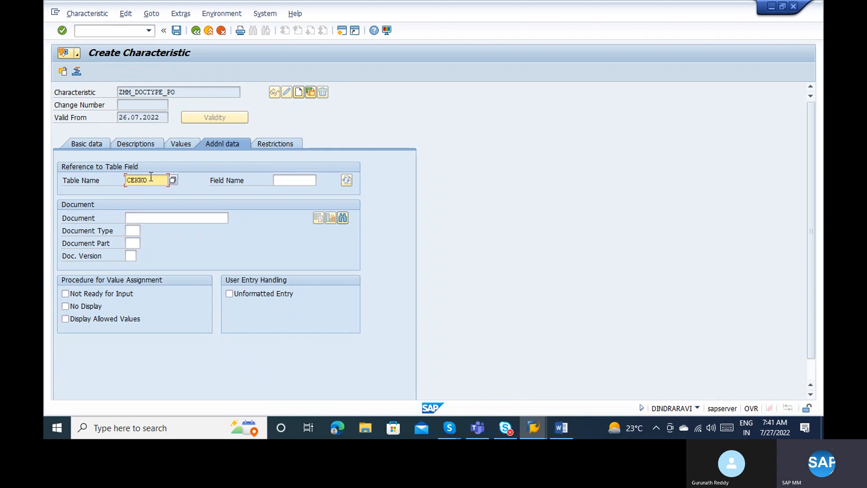
key(Tab)
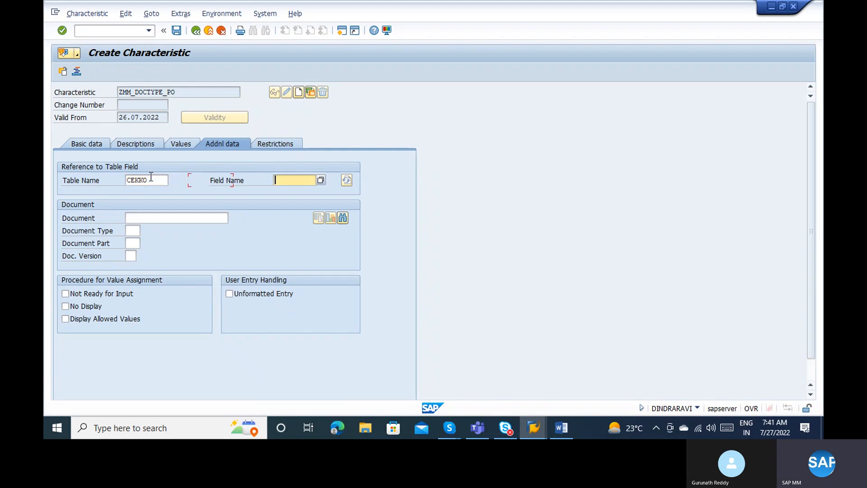
key(alt+Tab)
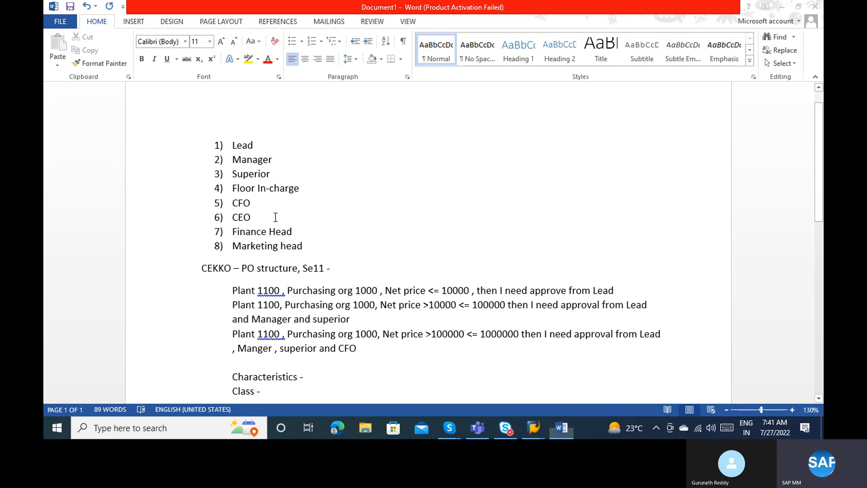
key(alt+Tab)
key(alt+Tab)
key(alt+Tab)
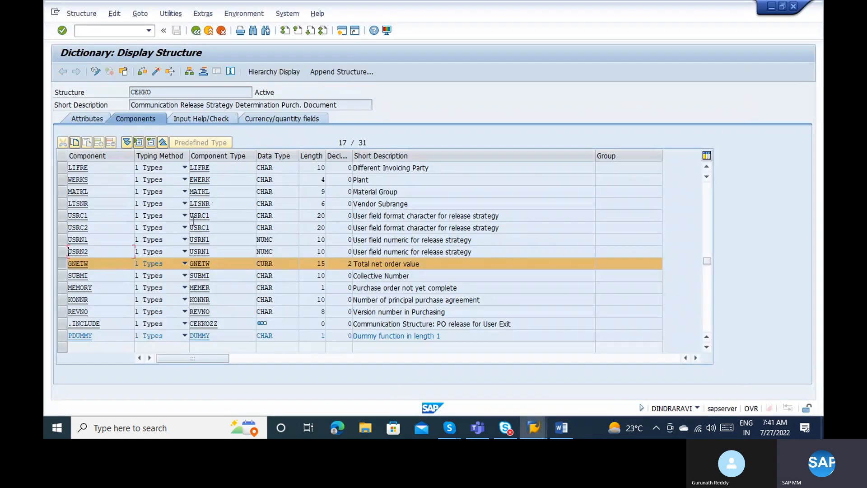
click(709, 200)
click(92, 193)
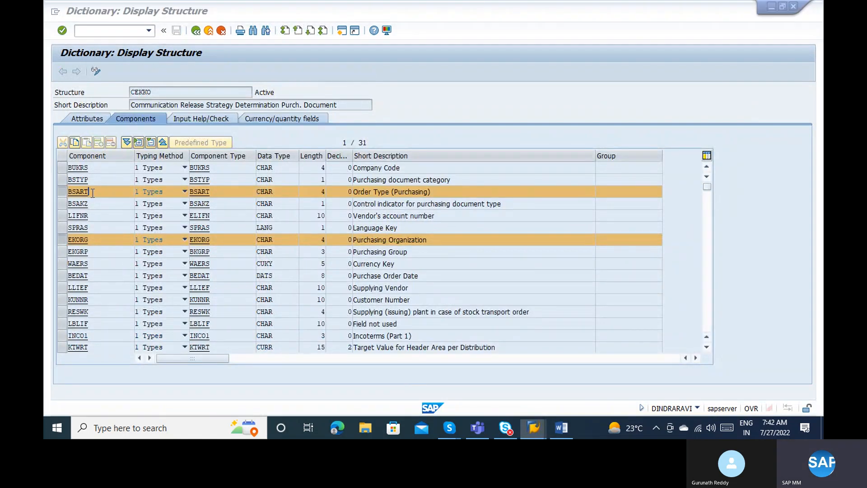
key(alt+Tab)
text(BSART)
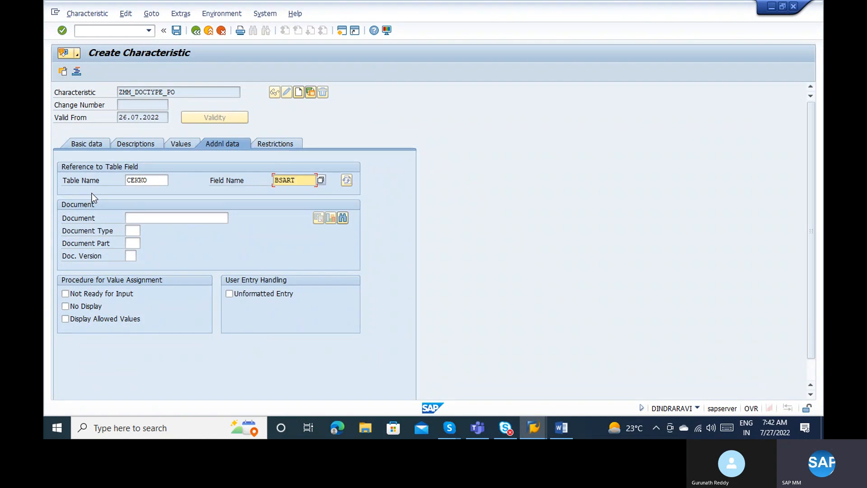
key(Return)
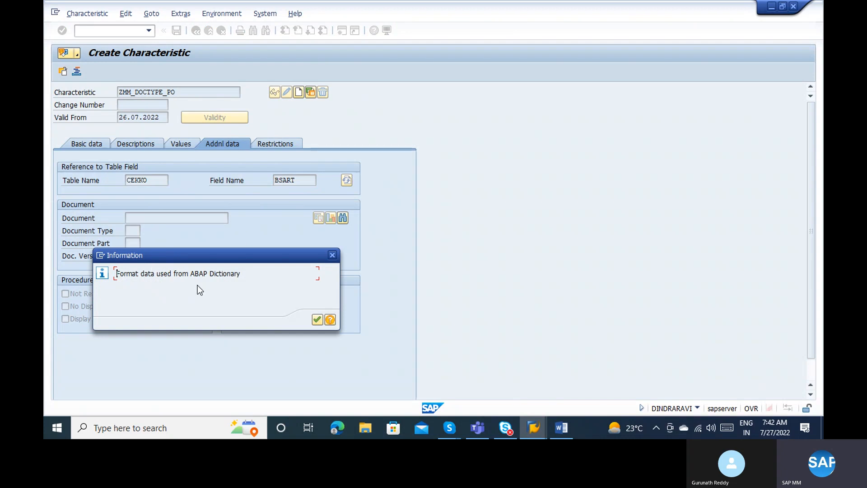
click(318, 320)
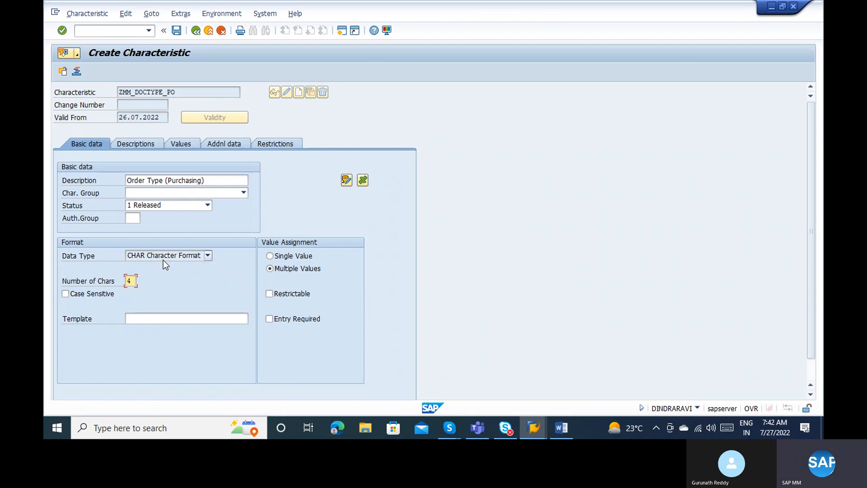
After comparing with the CEKKO structure, keep ZMM_DOCTYPE_PO set to Multiple Values.
key(alt+Tab)
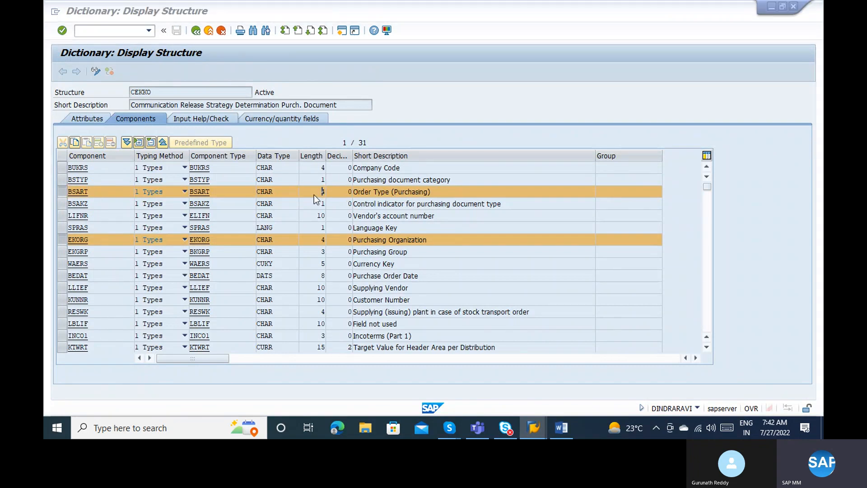
key(alt+Tab)
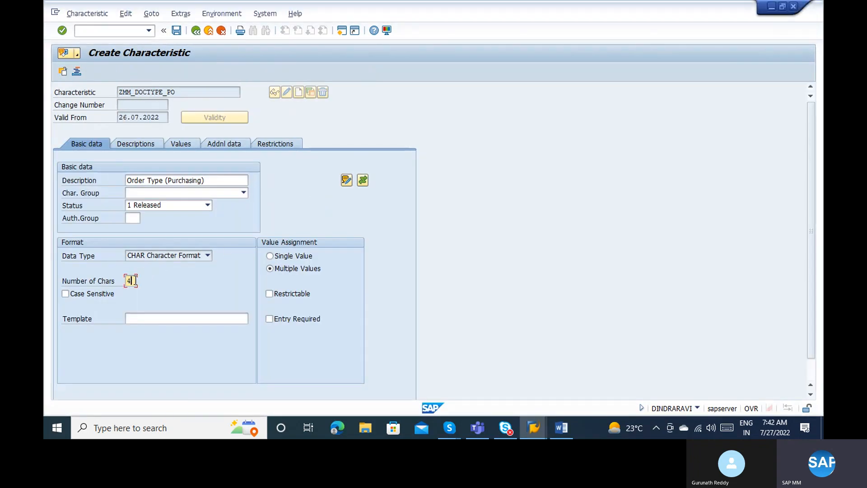
key(alt+Tab)
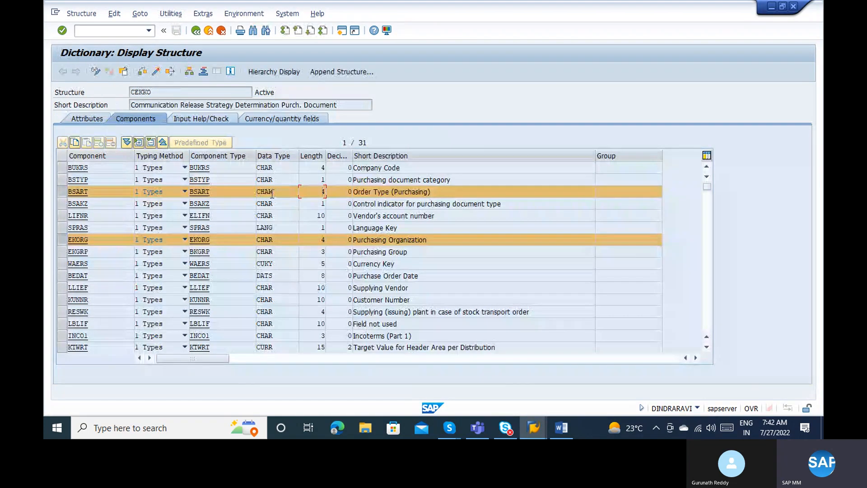
key(alt+Tab)
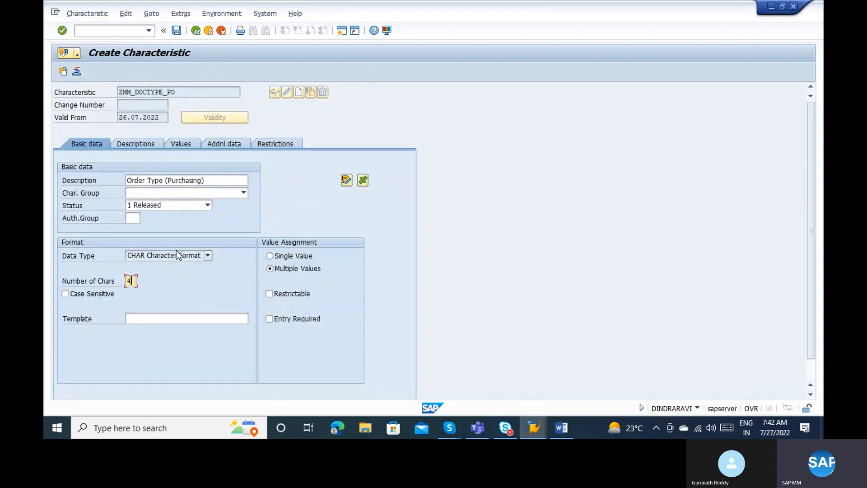
click(290, 257)
click(293, 269)
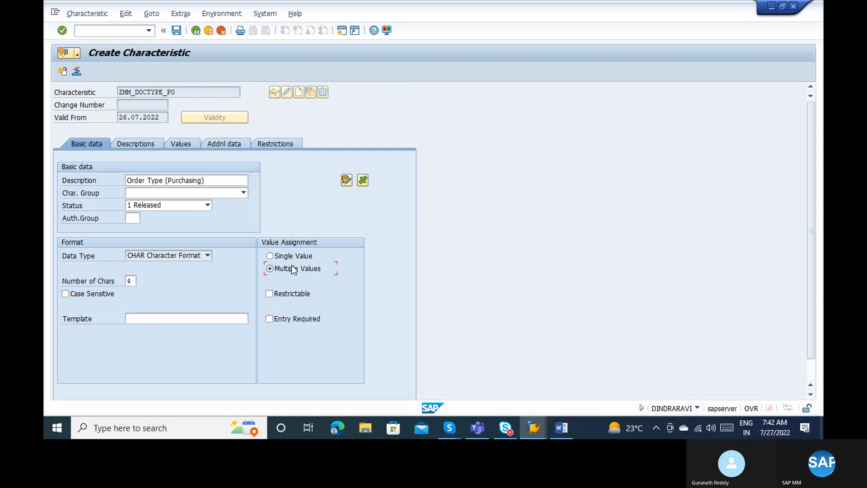
Show the characteristic's Values tab with its empty Allowed Values list.
click(177, 144)
click(210, 143)
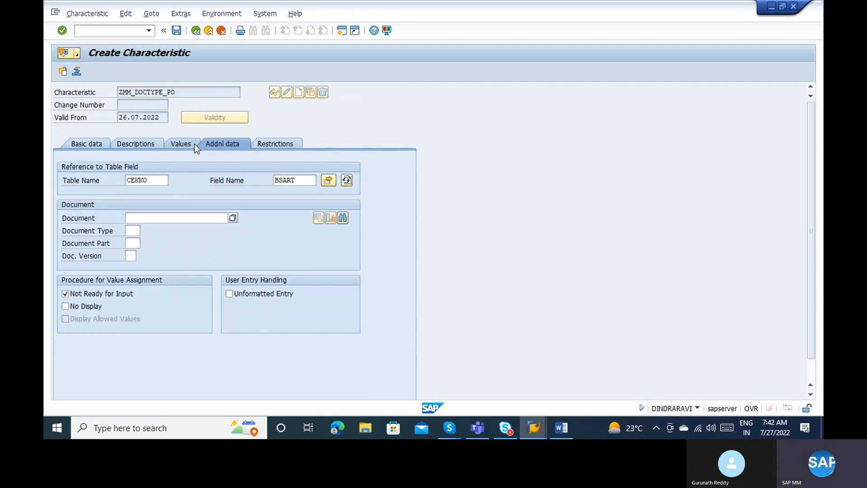
click(192, 143)
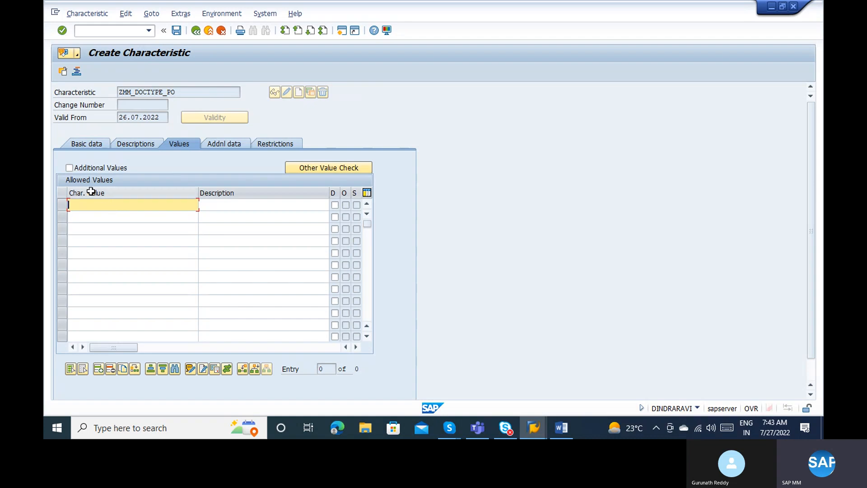
Enter allowed values NB, ZNB and NBB and permit additional values.
text(NB)
click(81, 219)
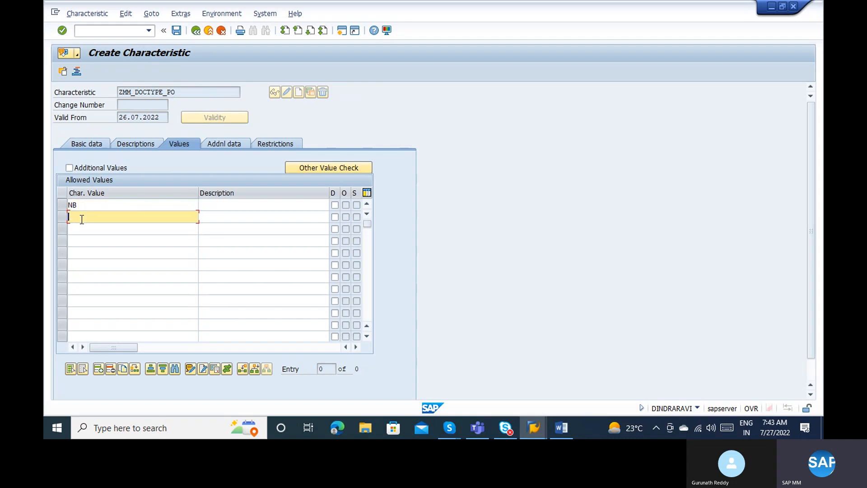
text(ZNB)
click(85, 229)
text(NBB)
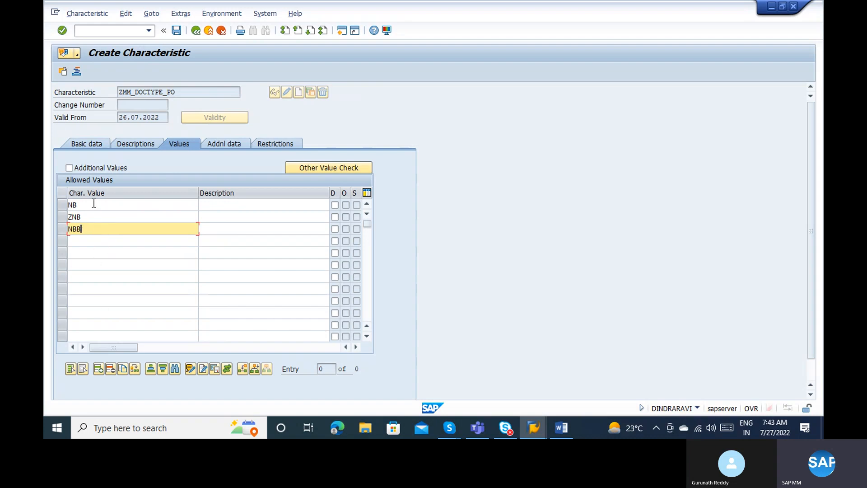
click(72, 168)
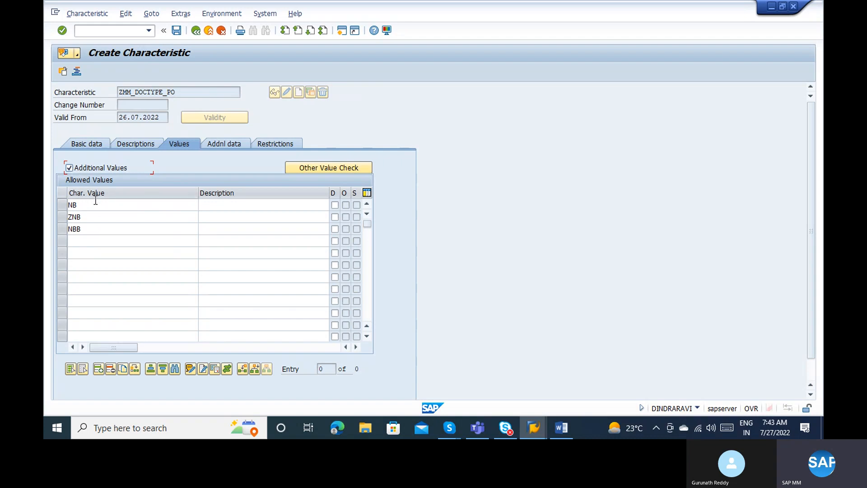
Review the NB/ZNB/NBB rows with Additional Values re-ticked, then save ZMM_DOCTYPE_PO.
click(95, 205)
click(70, 168)
click(89, 217)
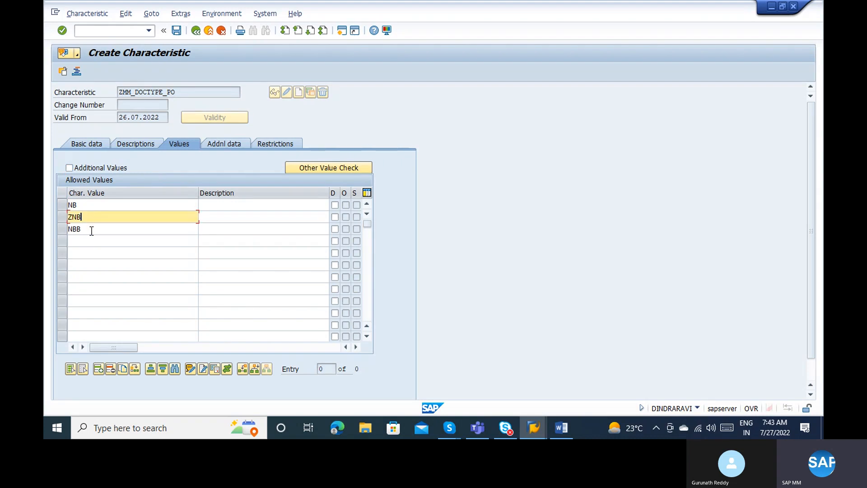
click(90, 229)
click(88, 217)
click(83, 204)
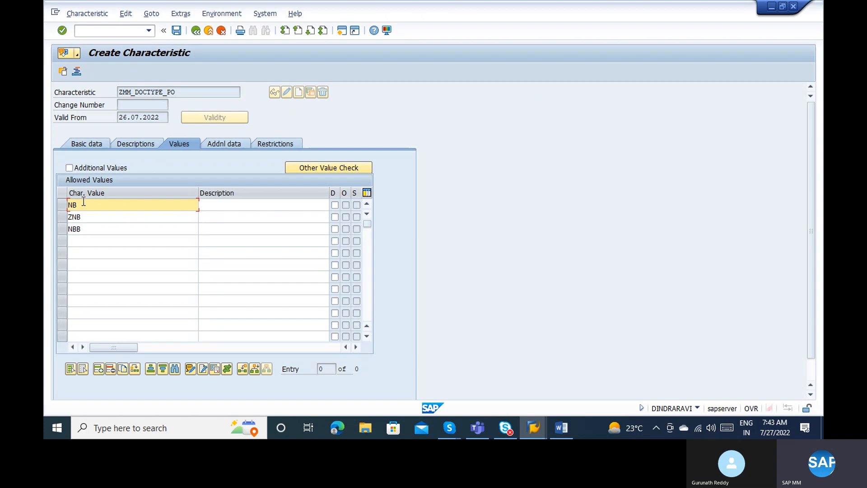
click(71, 171)
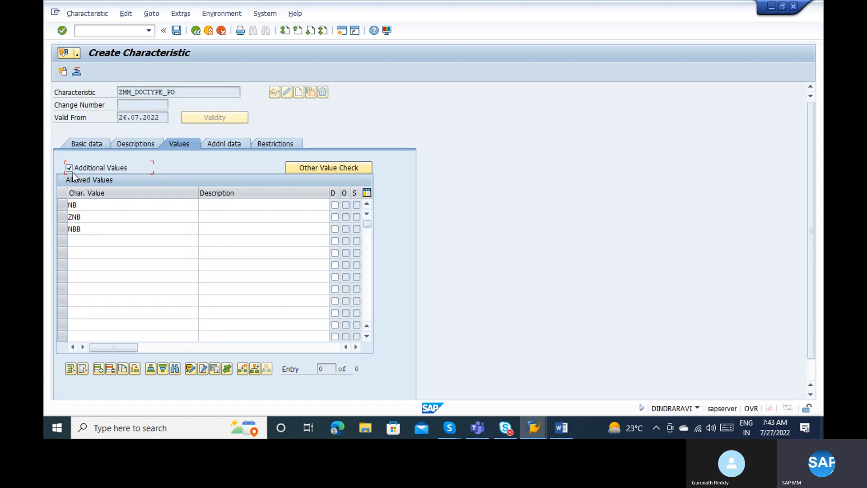
click(178, 34)
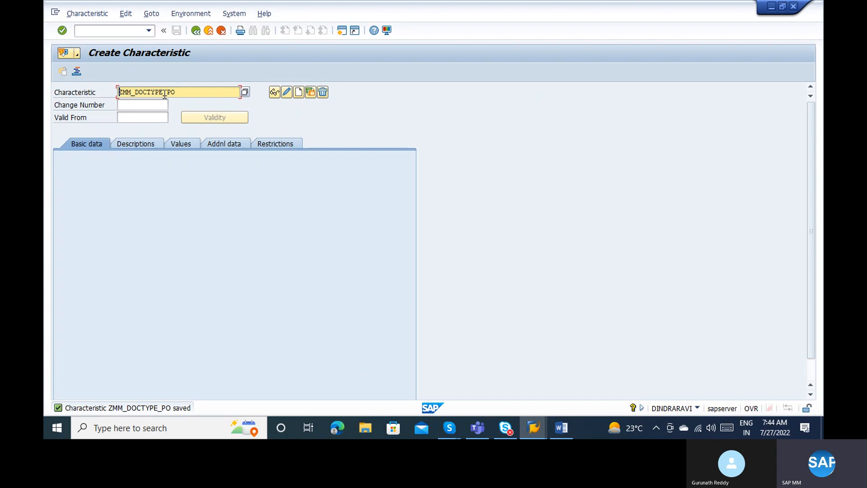
Rename the characteristic to ZMM_PURORG_PO and start creating it.
click(165, 93)
key(BackSpace)
key(BackSpace)
key(BackSpace)
key(BackSpace)
key(BackSpace)
key(BackSpace)
key(BackSpace)
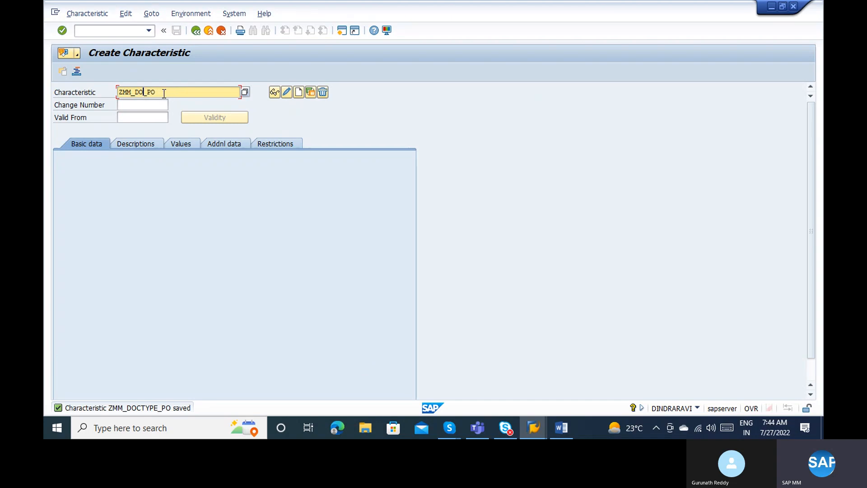
key(alt+Tab)
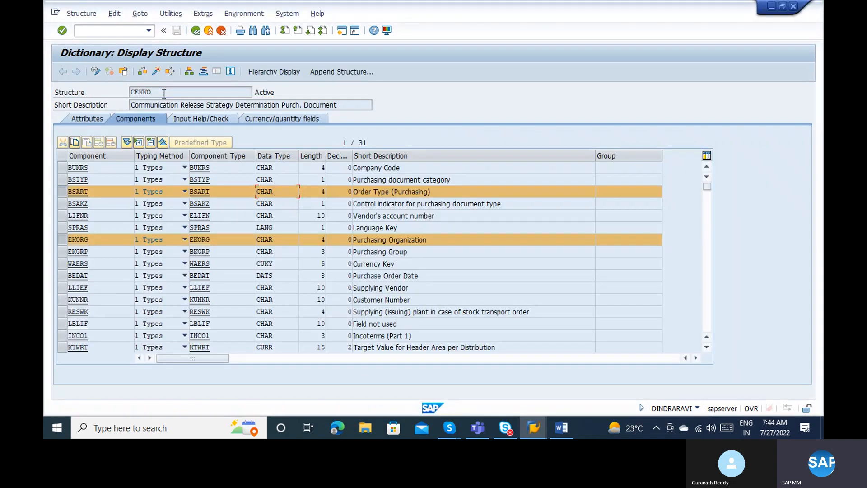
key(alt+Tab)
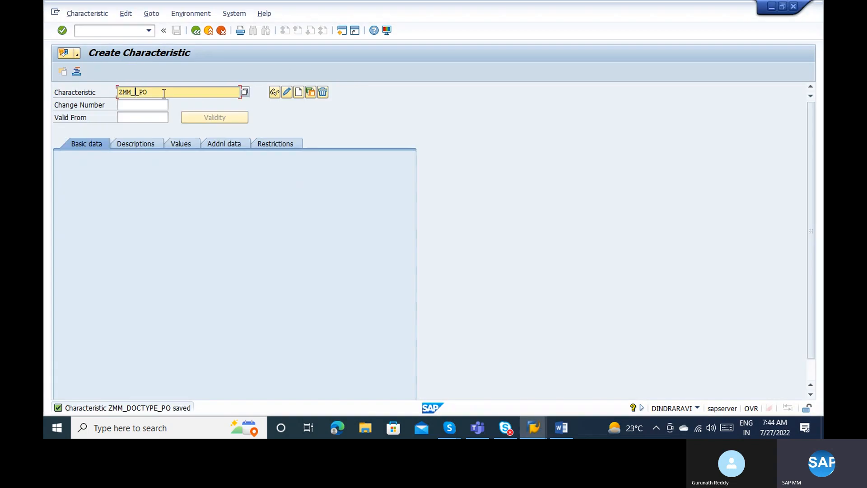
text(PURORG_)
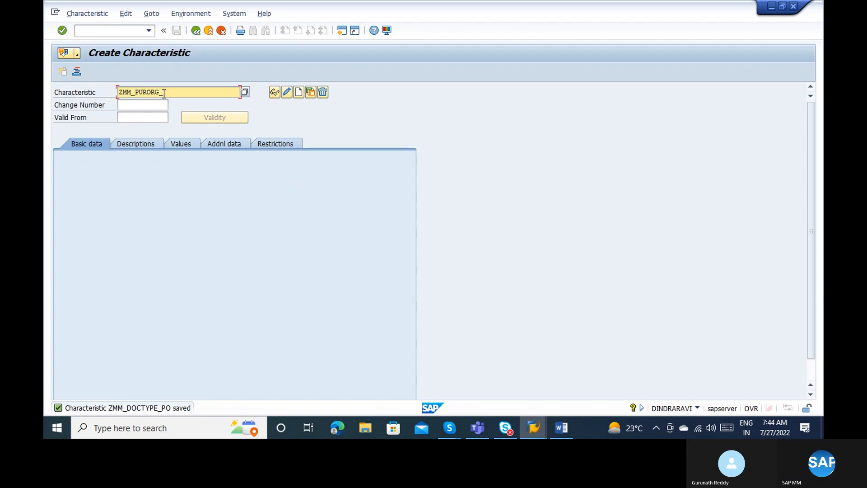
text(PO)
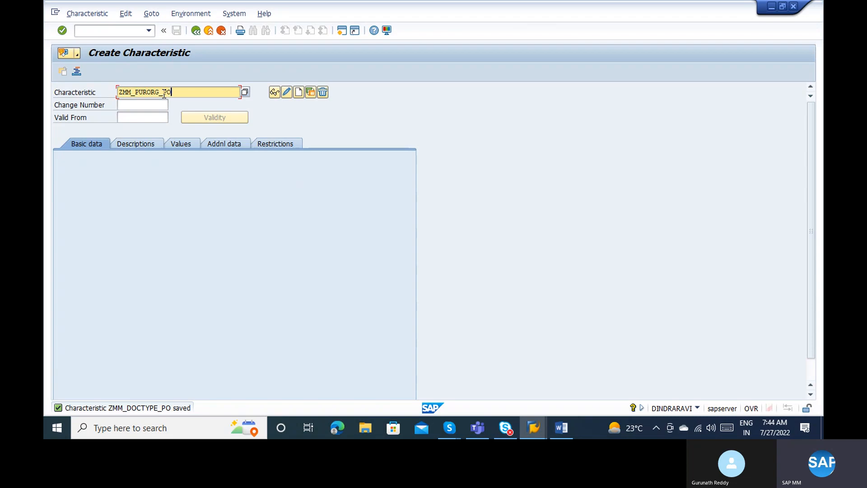
click(302, 94)
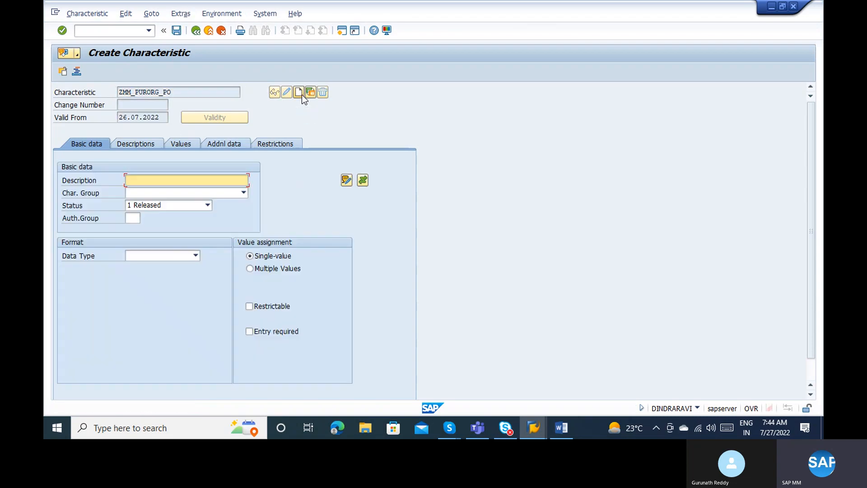
Reference table CEKKO, field EKORG, adopting the Purchasing Organization description.
click(221, 141)
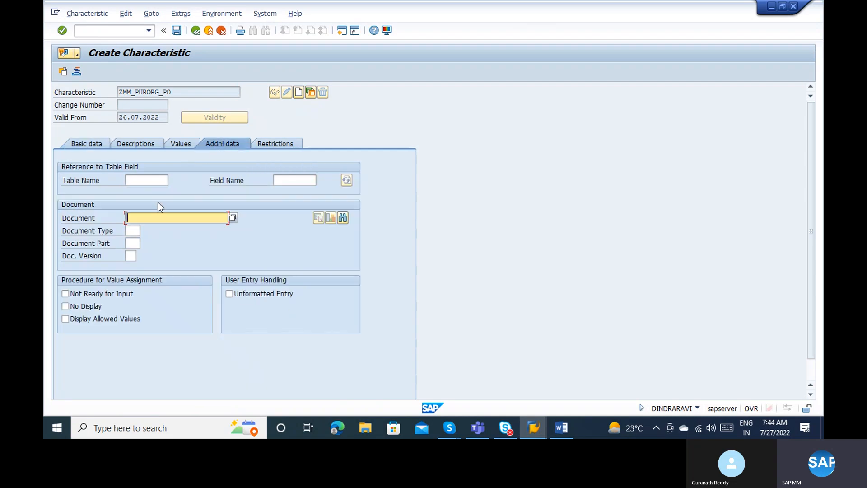
click(141, 184)
text(CEKKO)
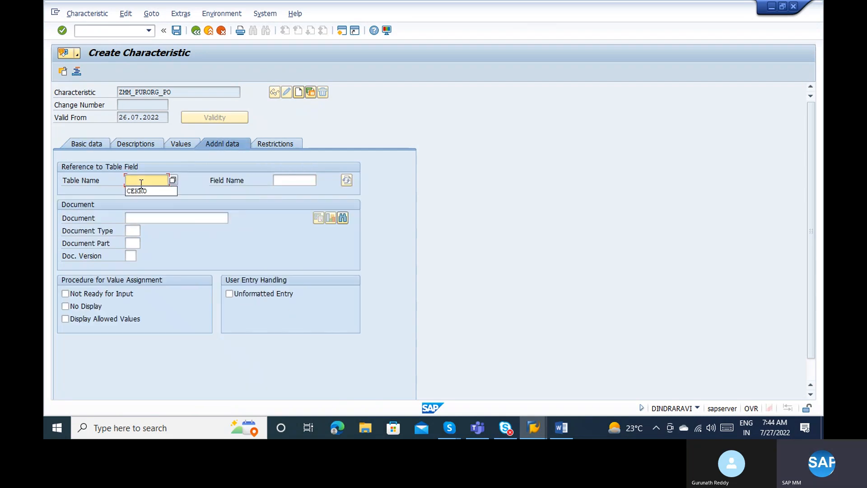
key(Down)
key(Tab)
double_click(141, 184)
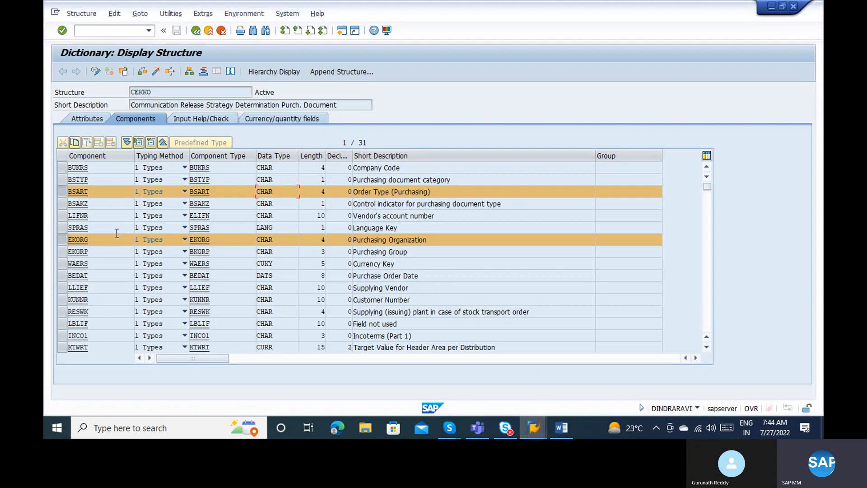
key(F3)
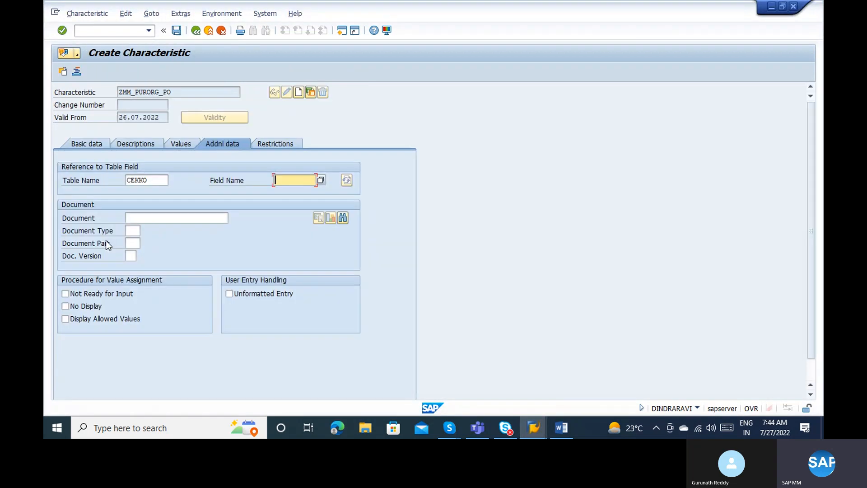
text(EKORG)
key(Return)
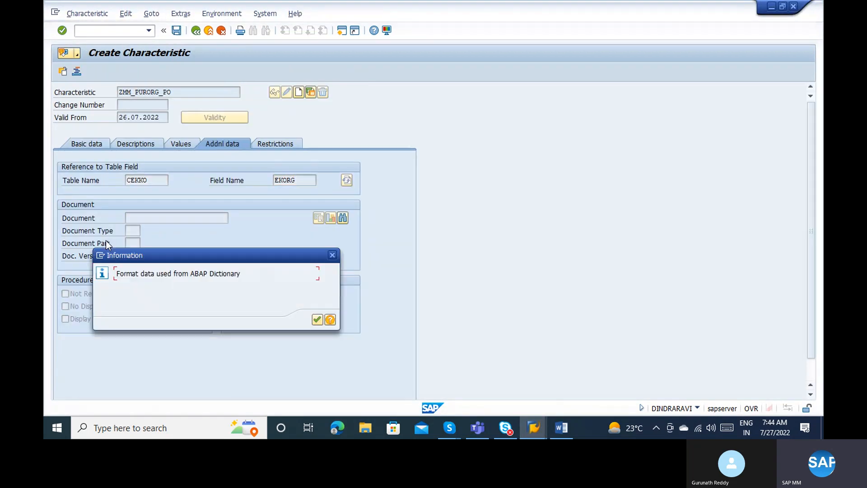
click(317, 319)
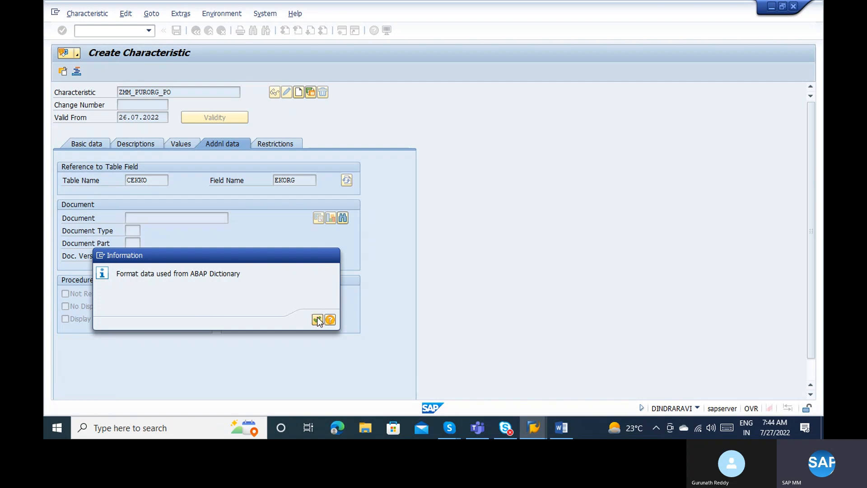
click(199, 180)
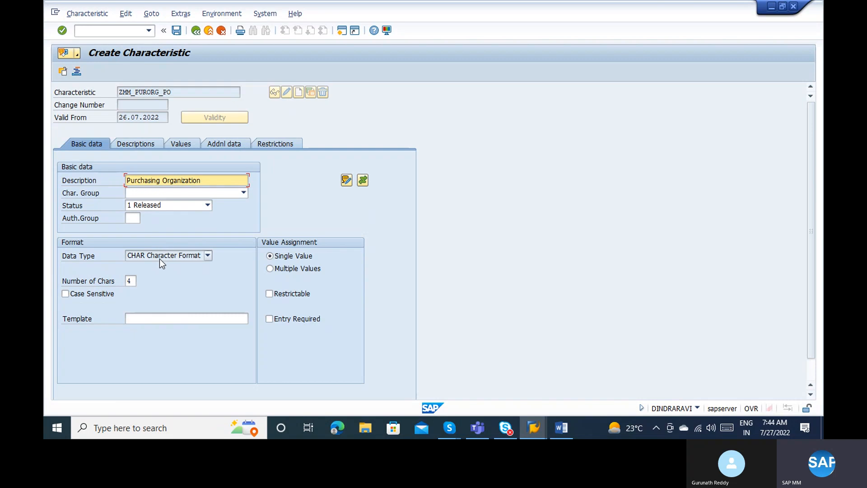
Allow multiple and additional values for ZMM_PURORG_PO and save it.
click(285, 270)
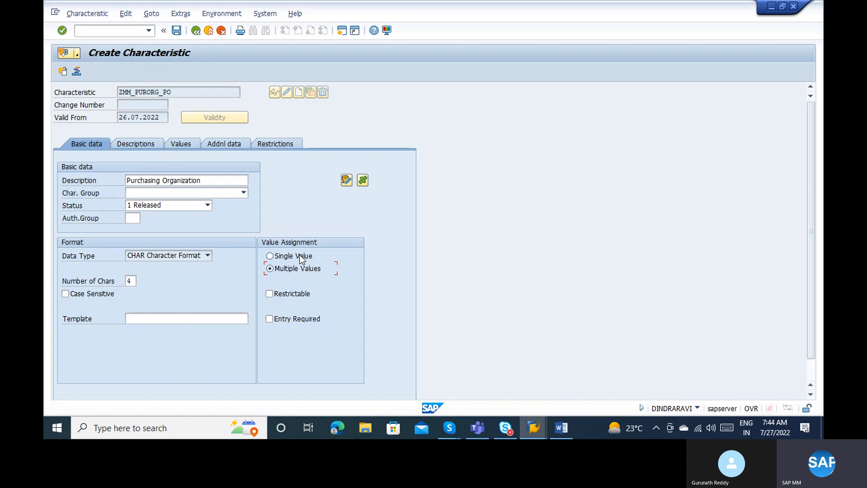
click(132, 143)
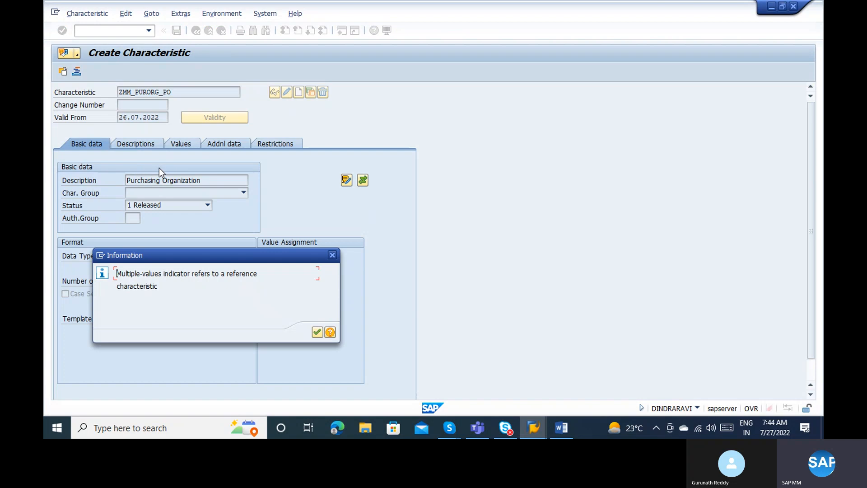
key(Return)
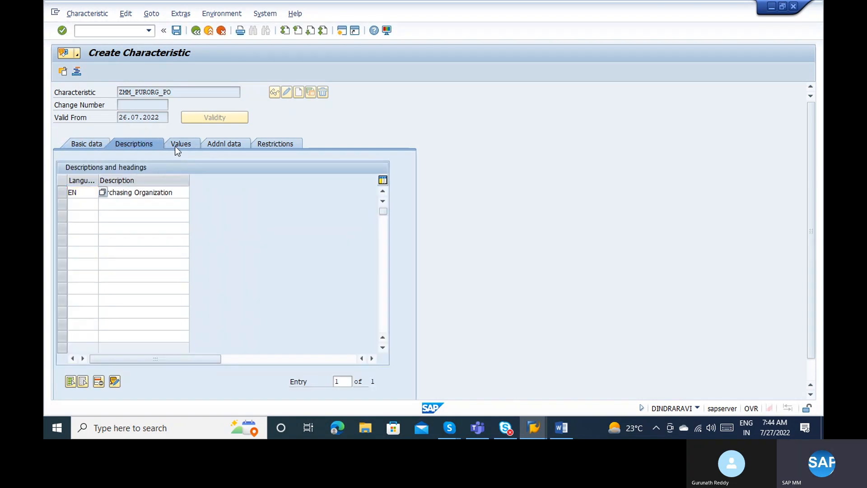
click(176, 145)
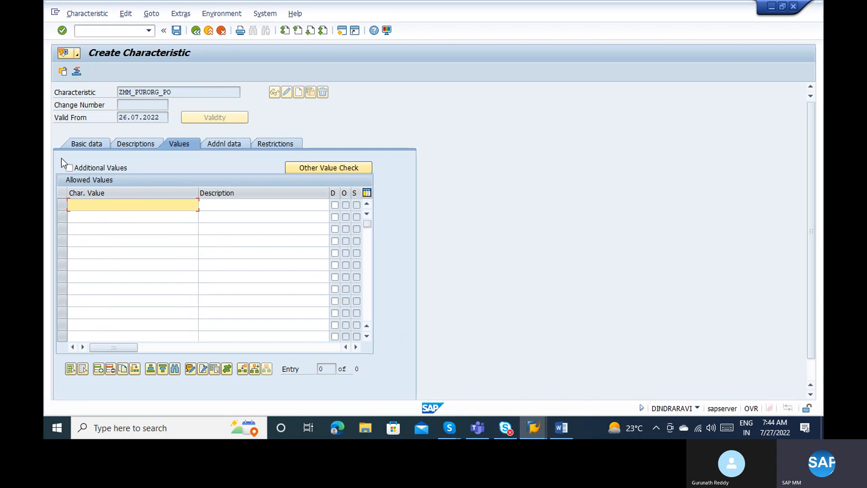
click(69, 168)
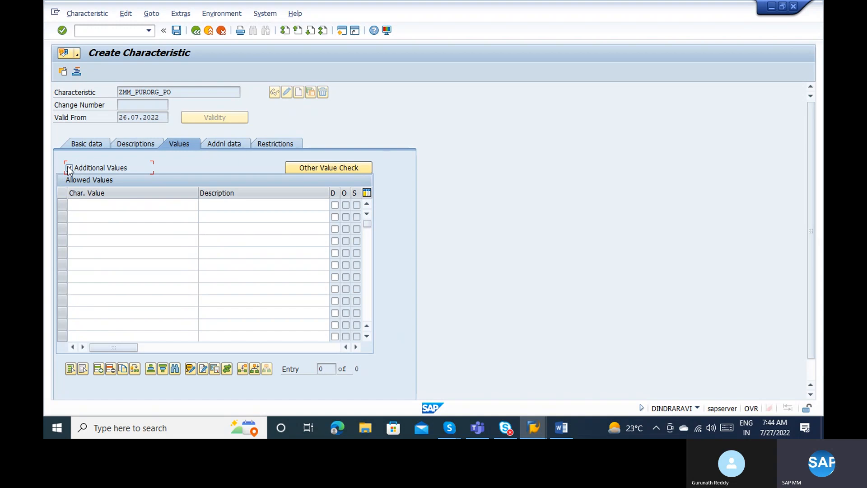
click(176, 30)
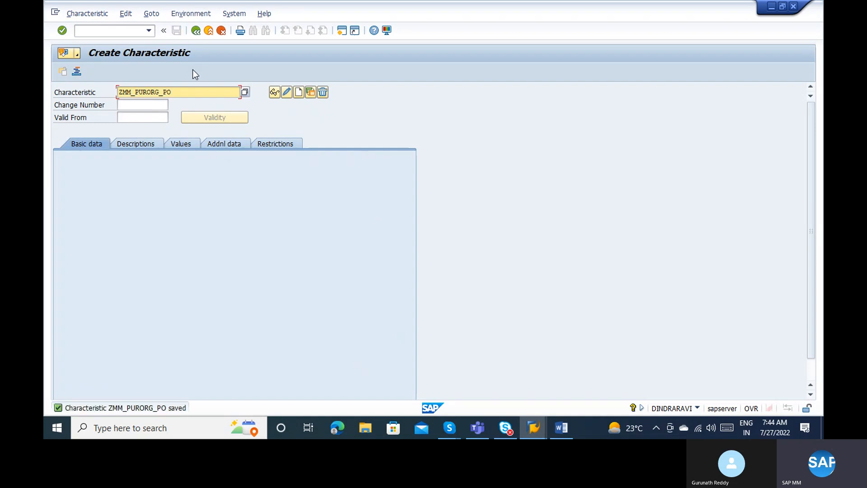
Name the new characteristic ZMM_TNV_PO and start creating it.
key(alt+Tab)
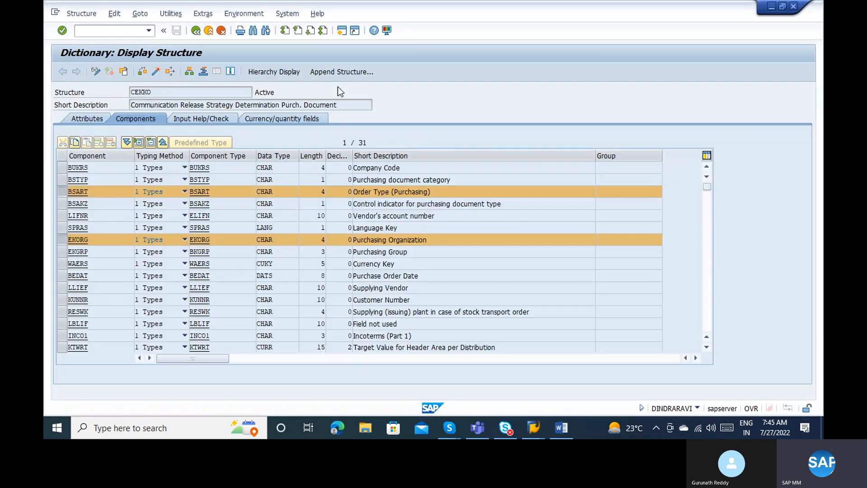
click(704, 256)
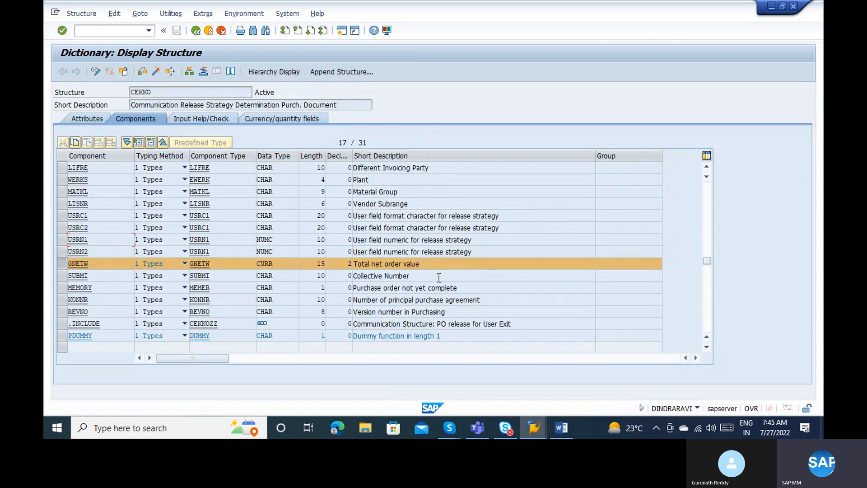
key(alt+Tab)
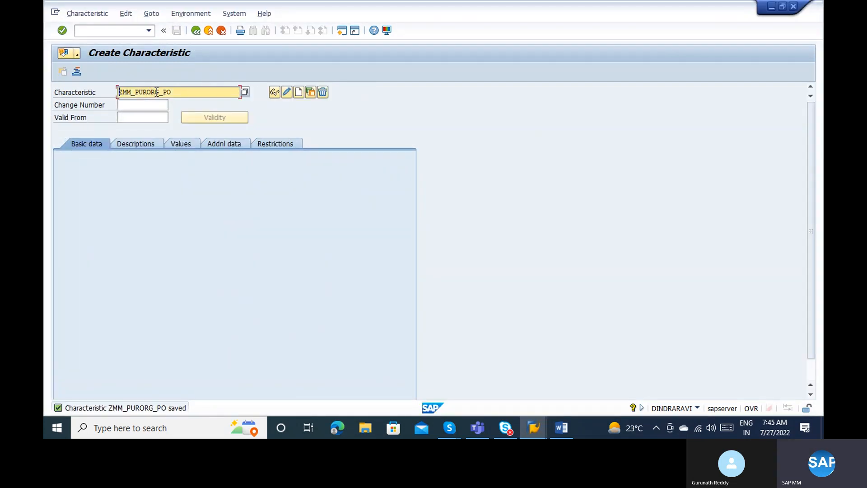
click(158, 92)
key(BackSpace)
key(BackSpace)
key(BackSpace)
key(BackSpace)
key(BackSpace)
key(BackSpace)
key(BackSpace)
text(TOTAL)
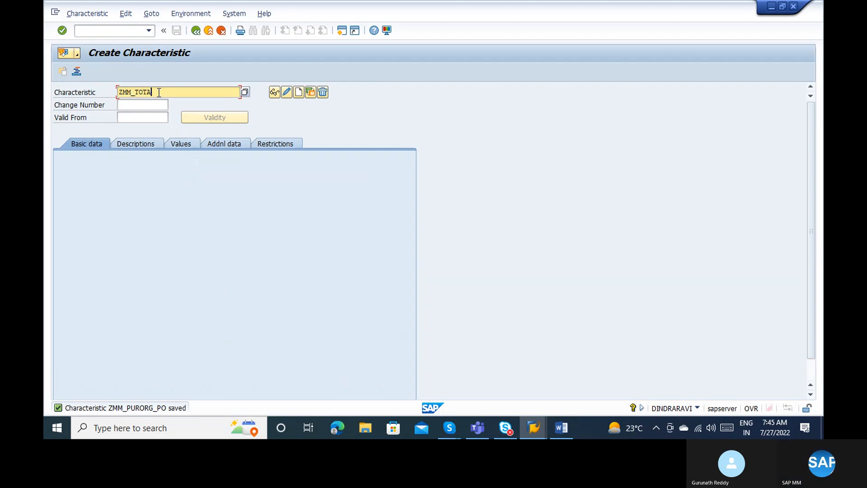
key(Delete)
key(Delete)
key(BackSpace)
key(BackSpace)
key(BackSpace)
key(BackSpace)
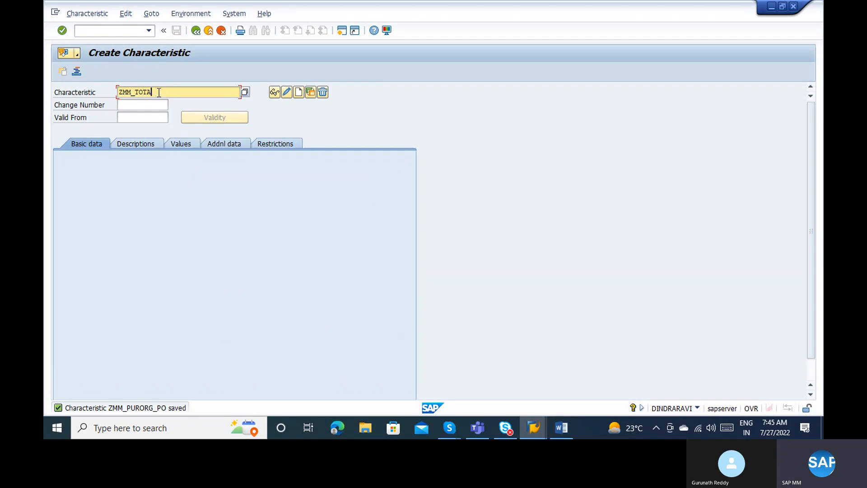
text(NV_PO)
key(Return)
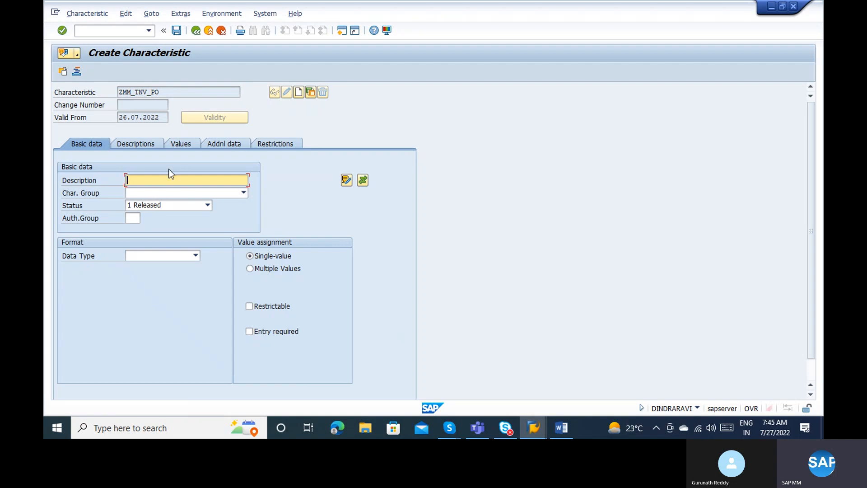
Reference table CEKKO, field GNETW, in the characteristic's additional data.
click(211, 143)
click(153, 178)
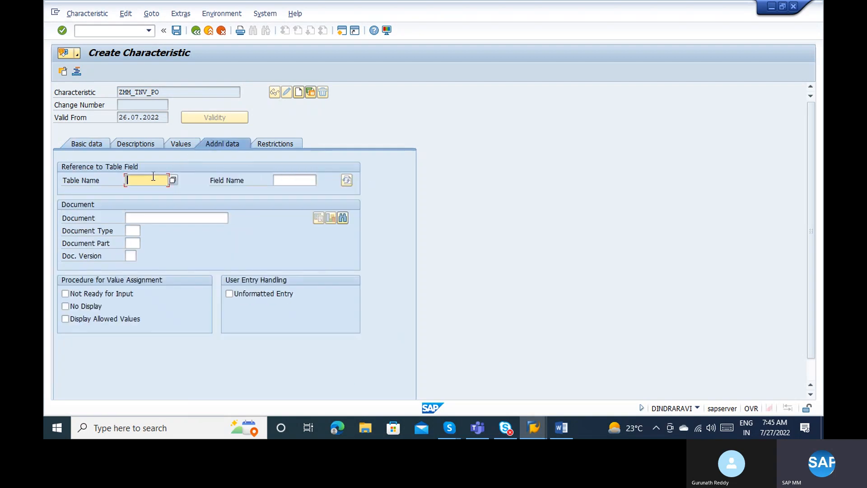
key(Down)
key(Tab)
key(alt+Tab)
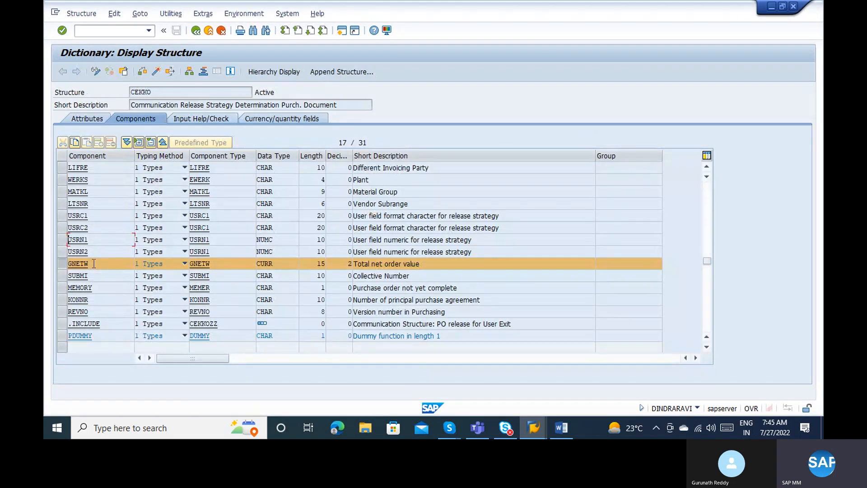
key(alt+Tab)
text(GN)
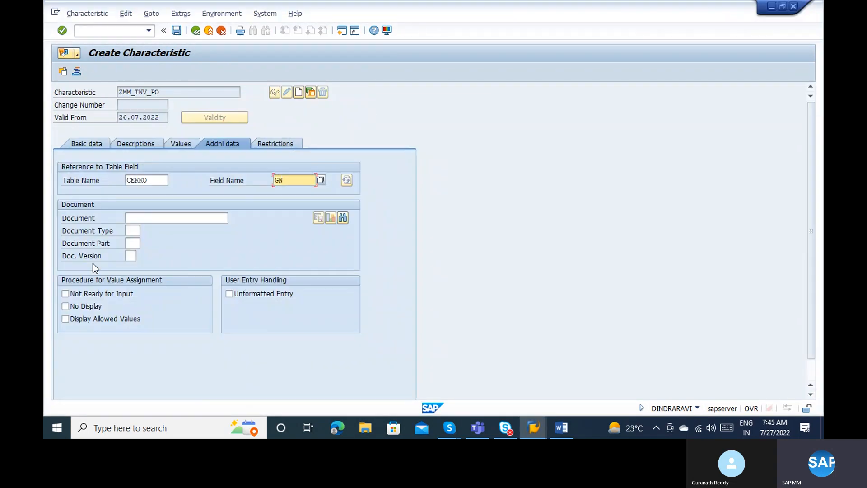
text(ETW)
key(Return)
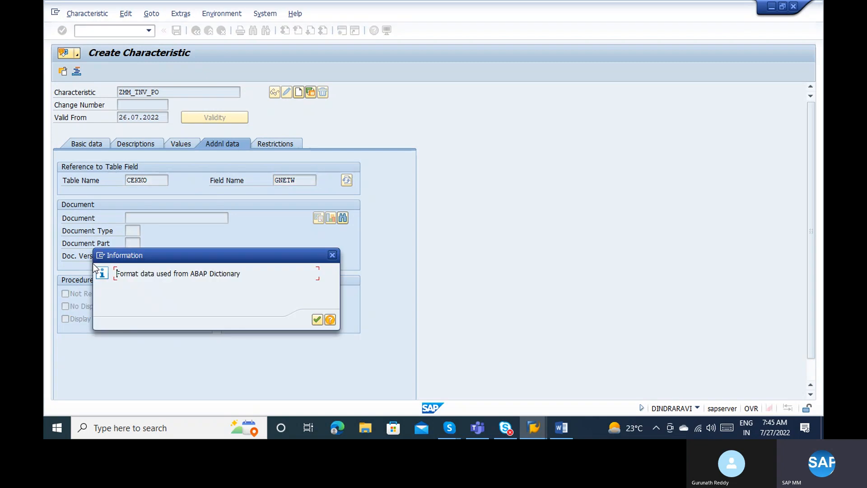
key(Return)
key(Return)
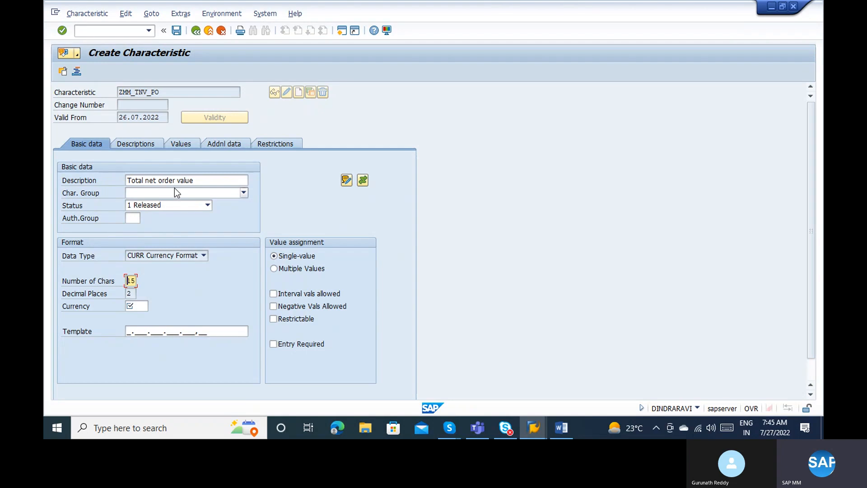
Enter EUR as the currency and bring the Word approval notes forward.
click(140, 302)
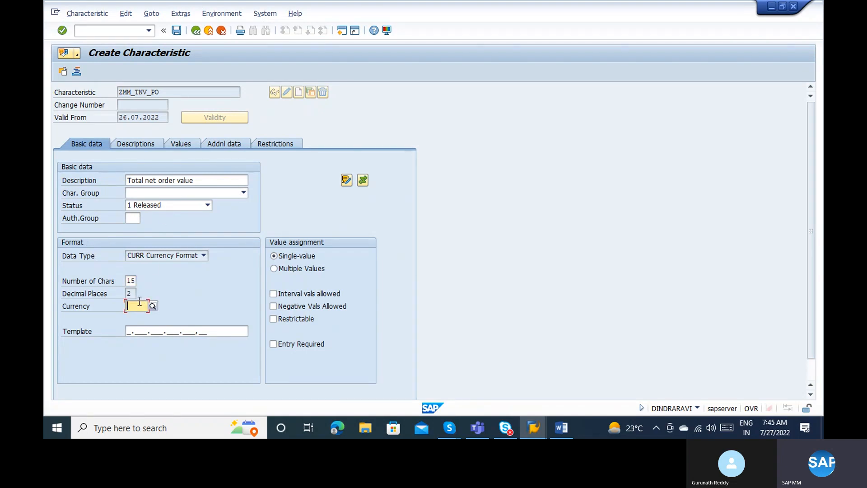
text(EUR)
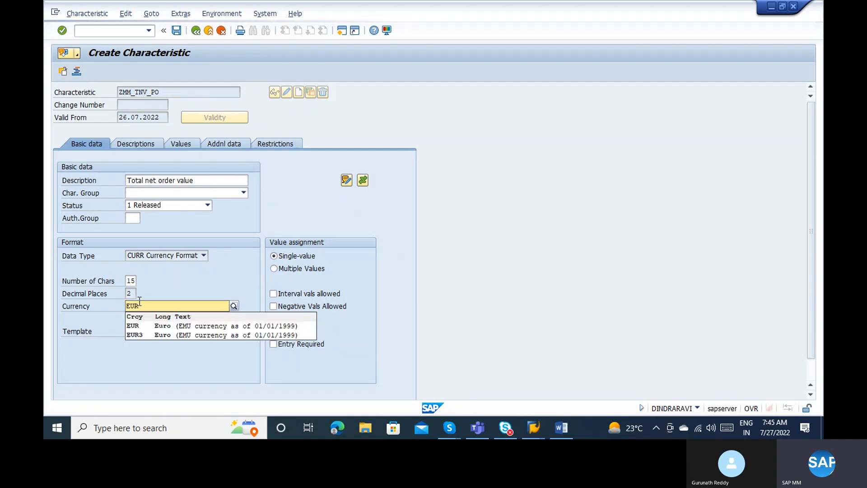
key(Return)
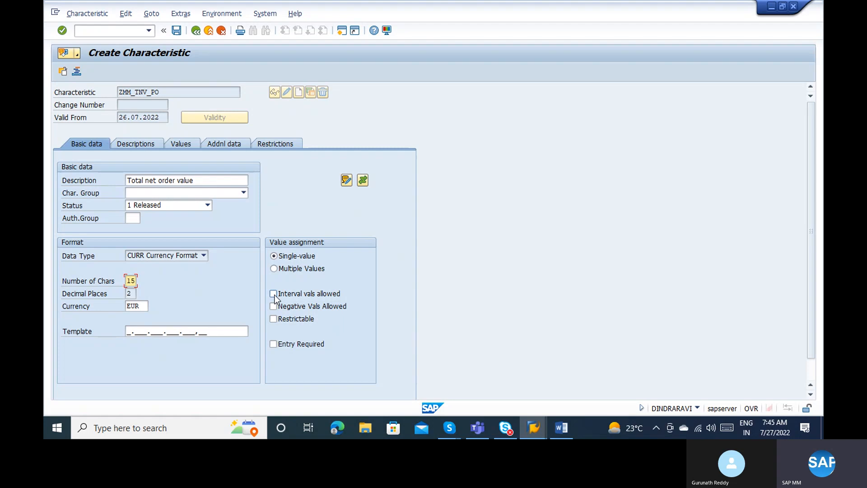
click(568, 425)
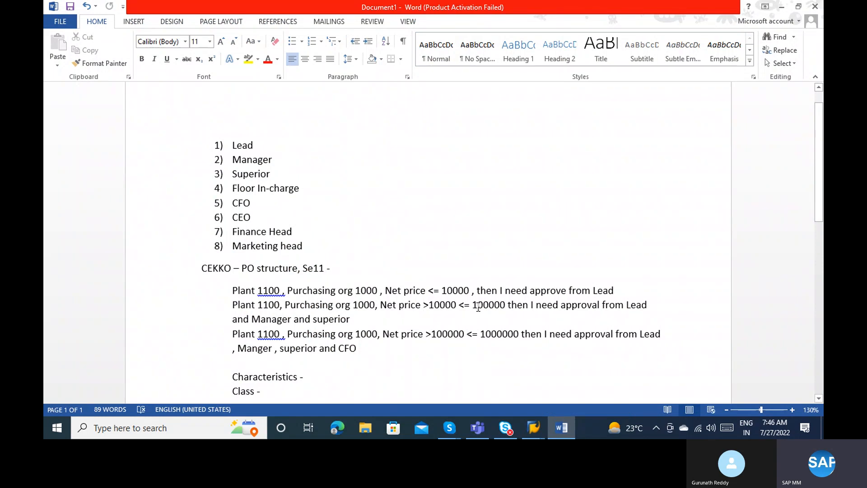
Rewrite the second Plant range as (>10000, <= 100000) and select '<= 10000' on the first line.
click(458, 305)
click(423, 305)
text(()
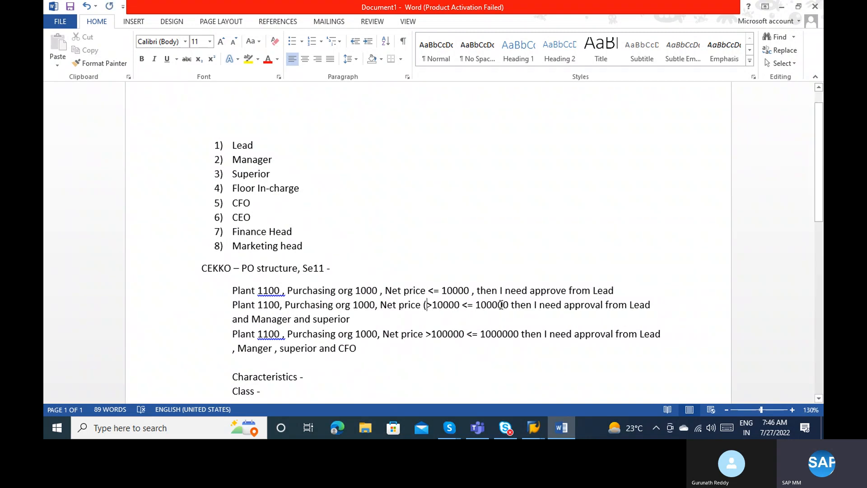
click(507, 306)
text())
click(461, 305)
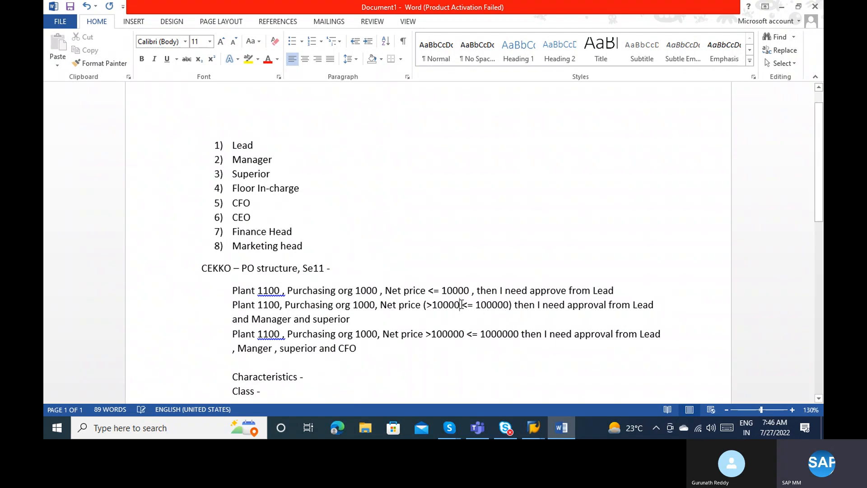
text(,)
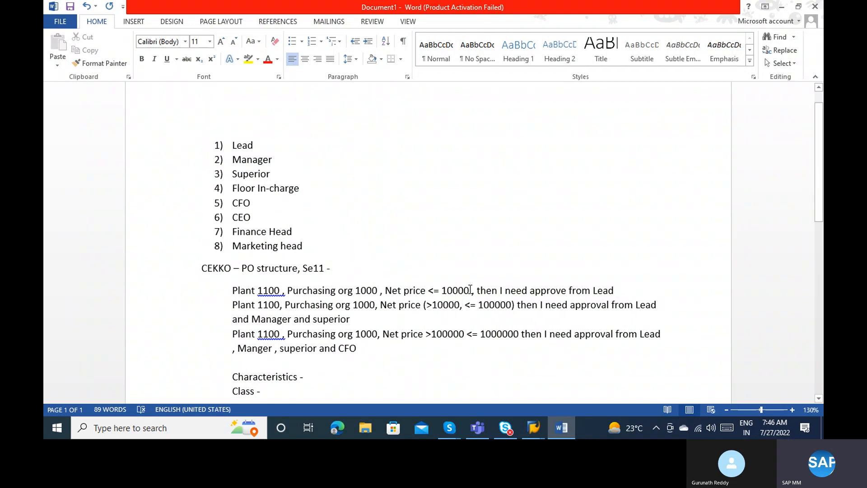
drag(470, 290, 429, 291)
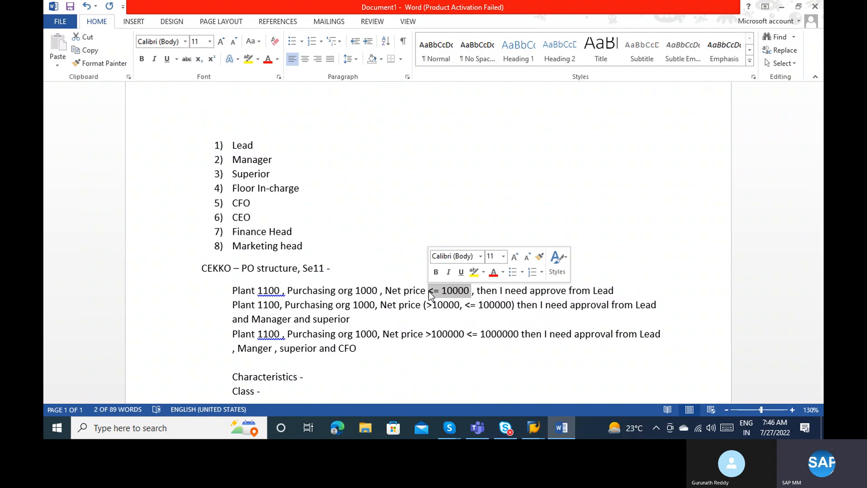
key(alt+Tab)
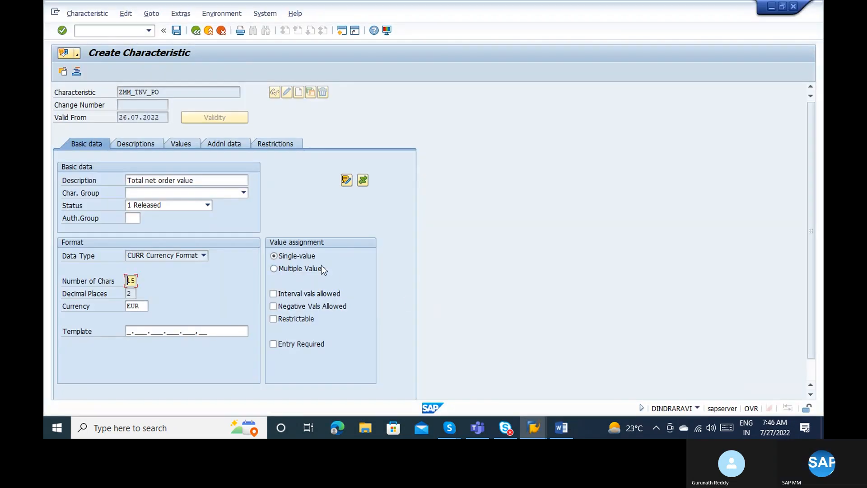
Allow interval and additional values for ZMM_TNV_PO, save it, and return to the Word notes.
click(297, 293)
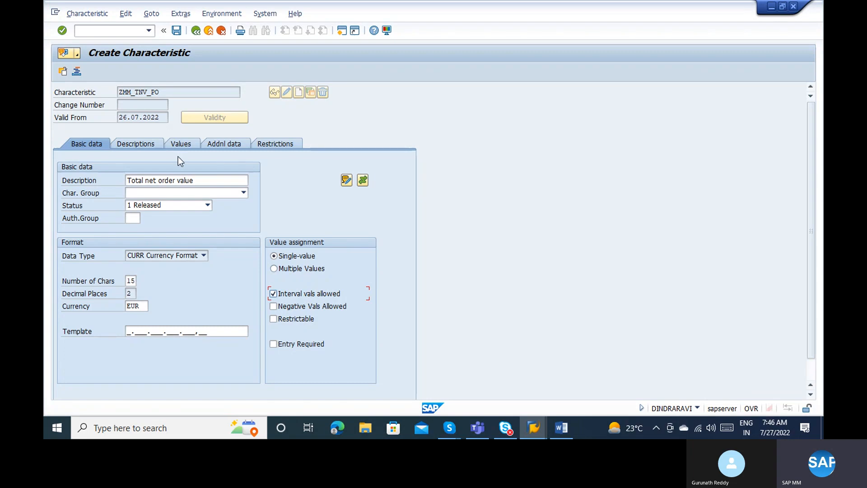
click(174, 142)
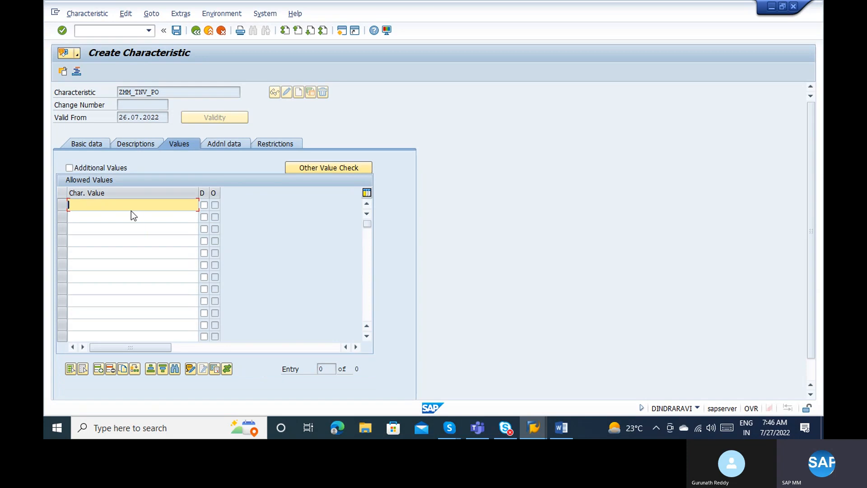
click(89, 169)
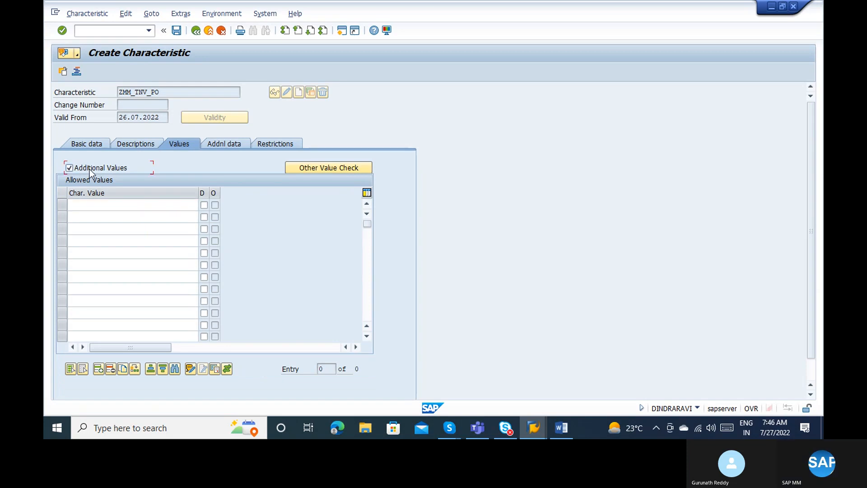
click(96, 208)
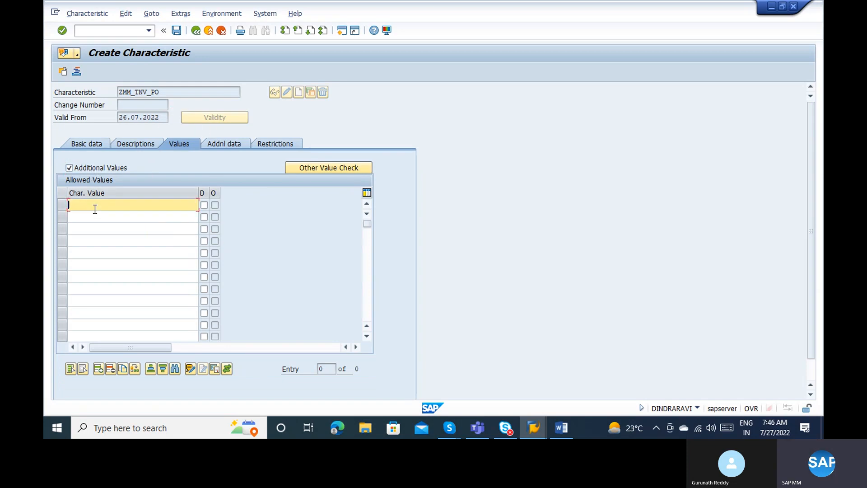
click(177, 31)
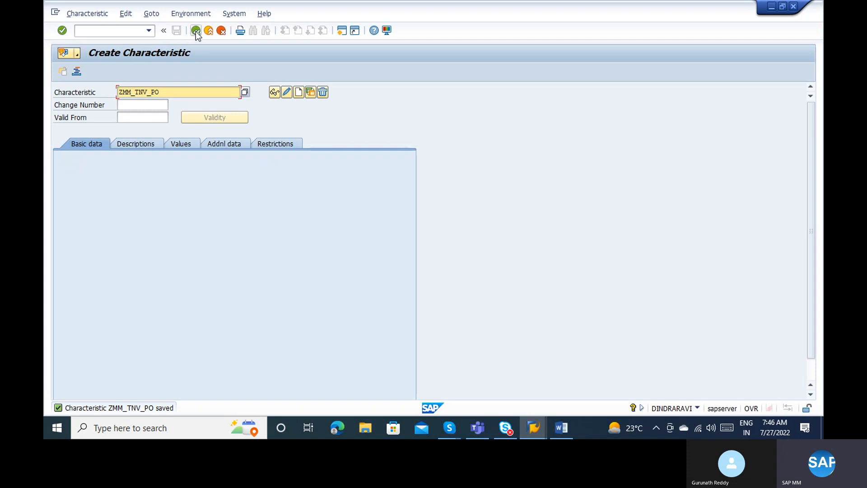
key(alt+Tab)
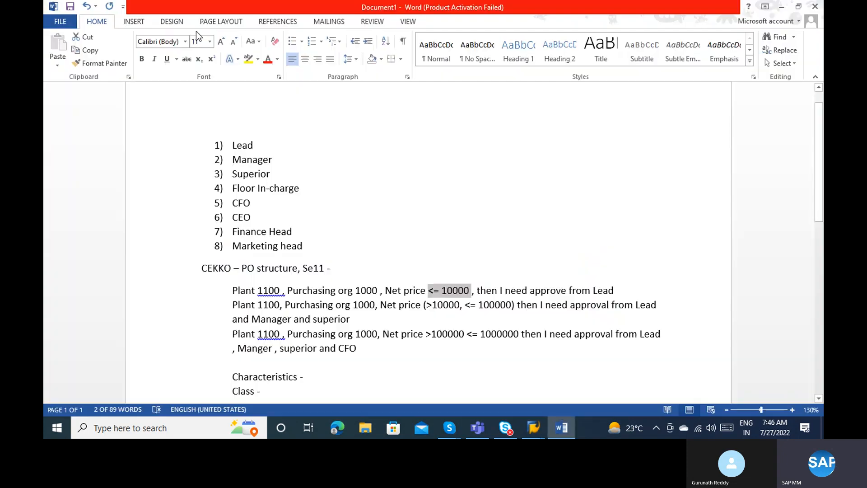
Open class maintenance with transaction /ncl02 after /ncl02n fails.
key(alt+Tab)
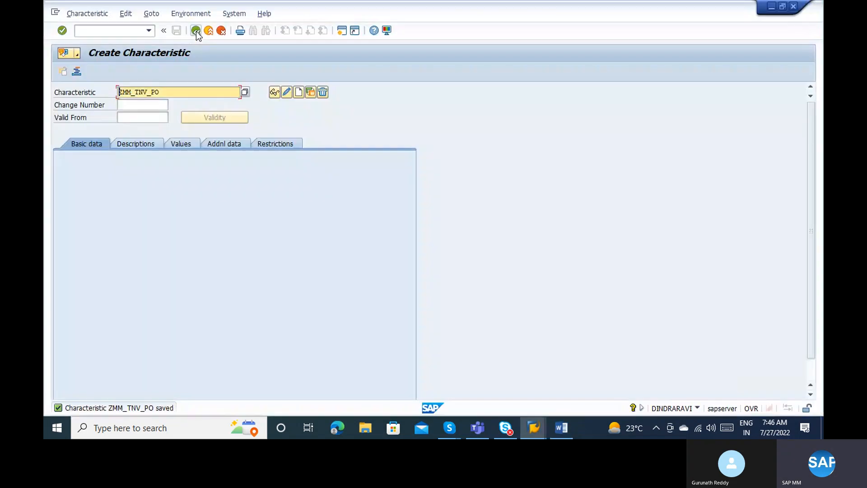
click(117, 34)
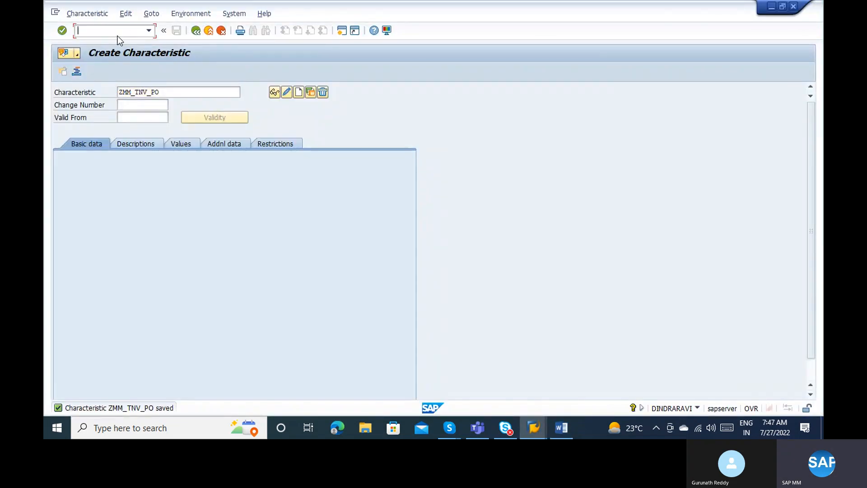
text(/ncl02n)
key(Return)
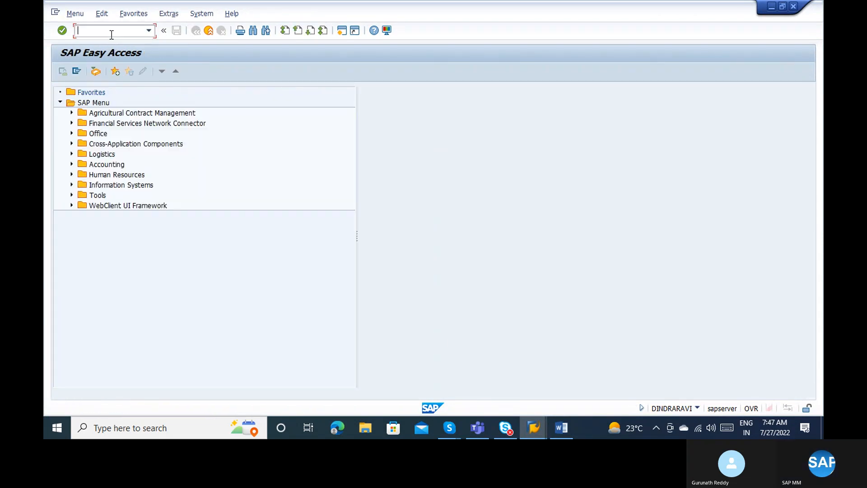
text(/ncl02)
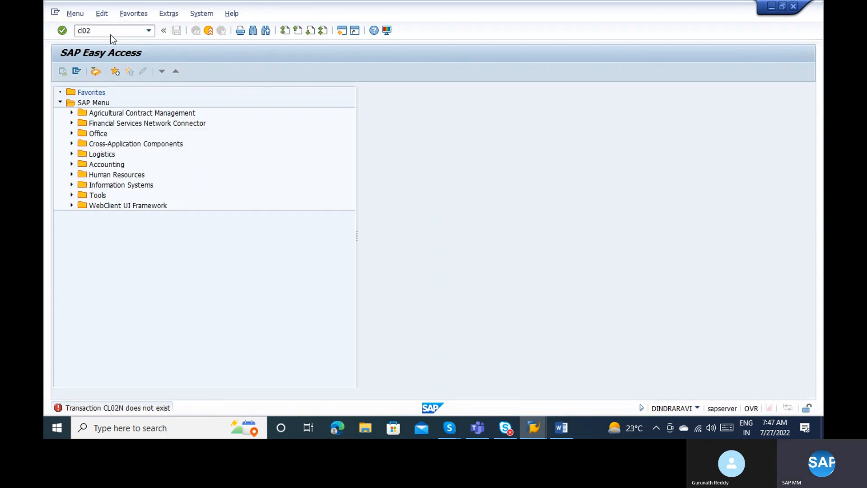
key(Return)
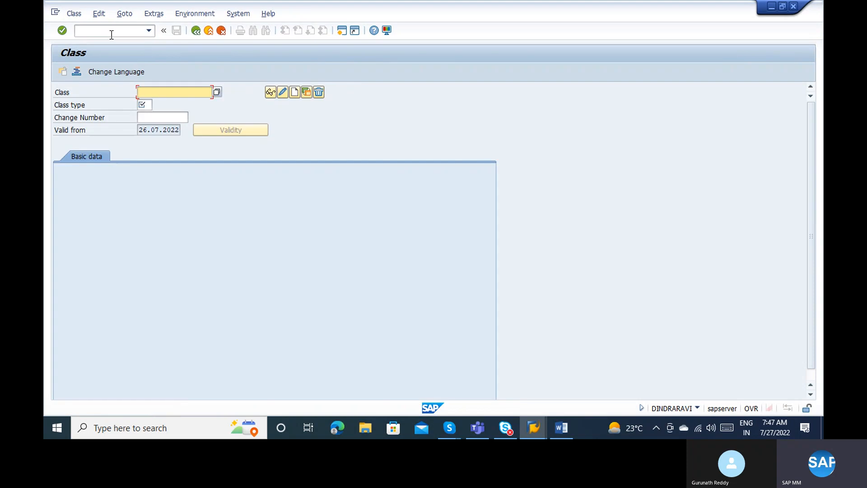
List the available class types from the Class type field's search help.
key(alt+Tab)
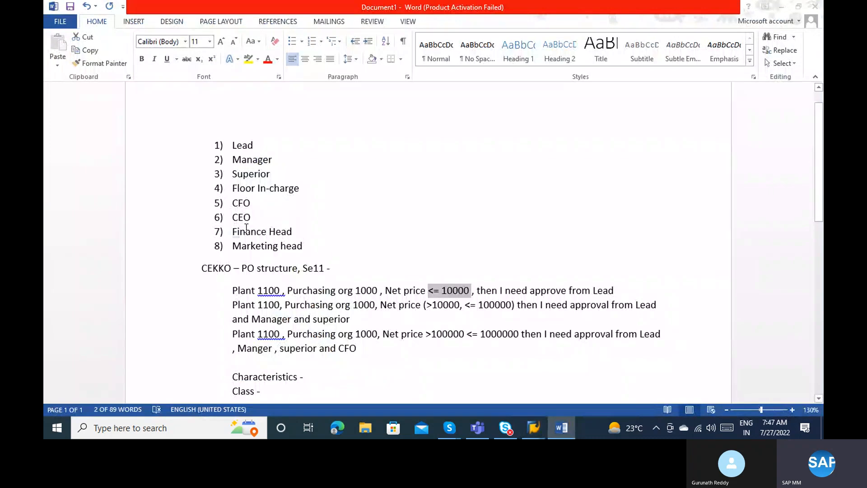
key(alt+Tab)
click(146, 102)
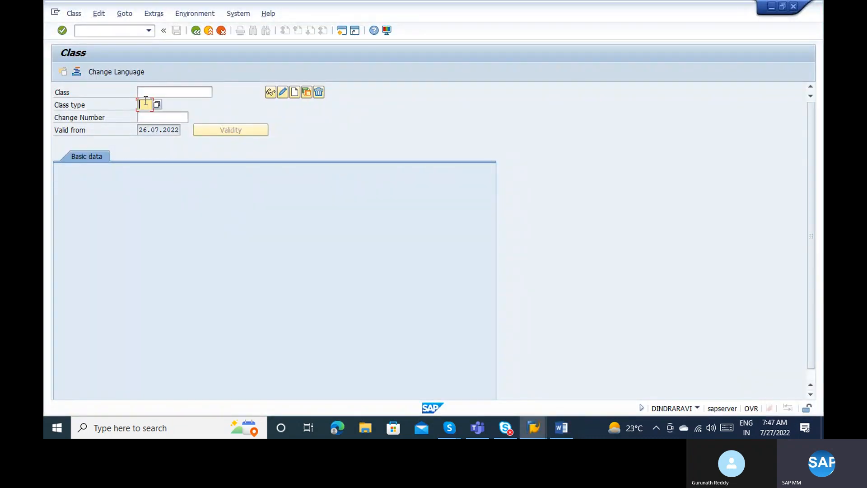
click(157, 103)
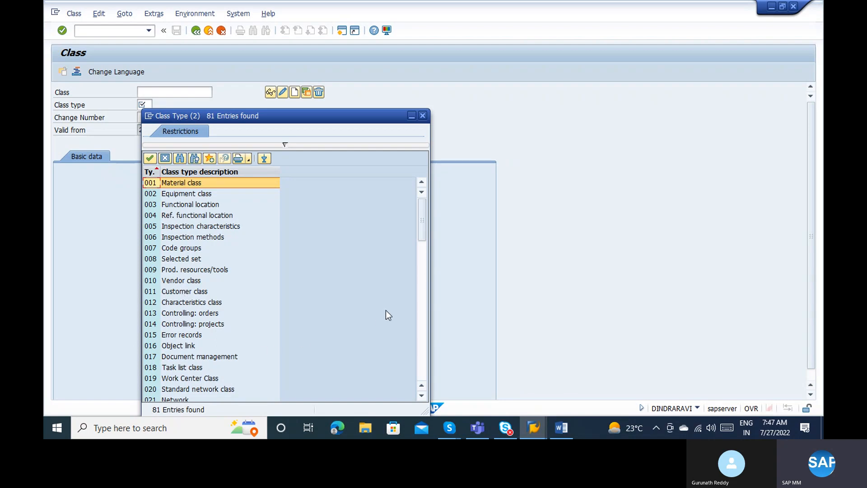
Page through the Class Type list and pick 032 Release strategy.
click(422, 289)
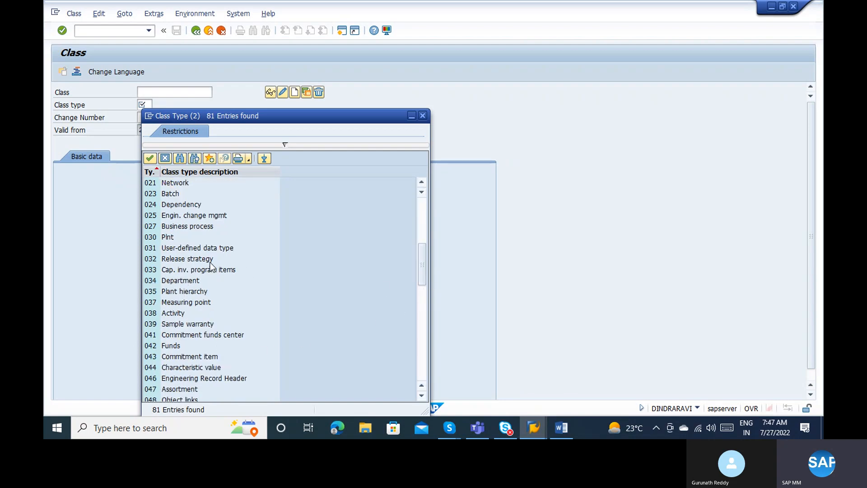
click(186, 259)
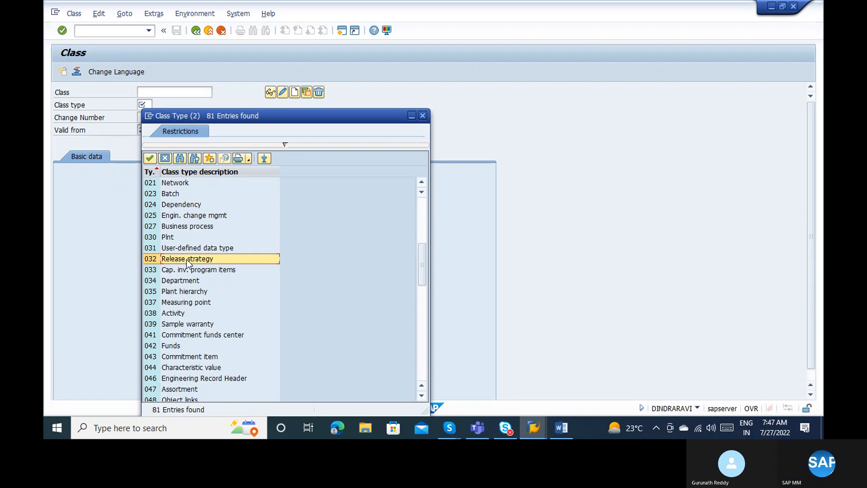
double_click(187, 258)
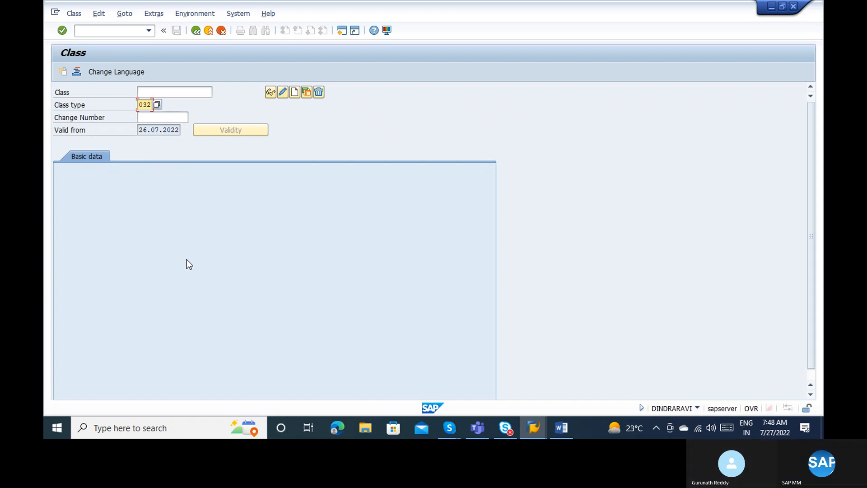
Create class ZMM_CLASS_PO and describe it as 'PO release strategy'.
click(154, 91)
text(ZMM_)
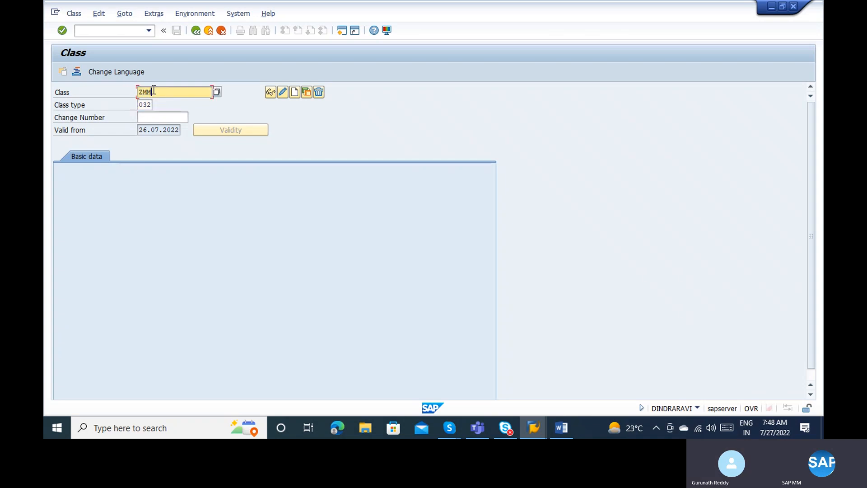
text(C)
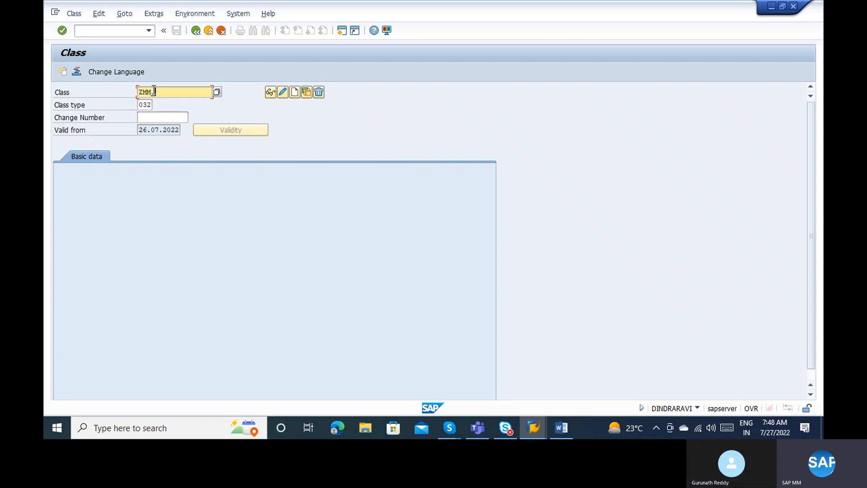
text(LASS)
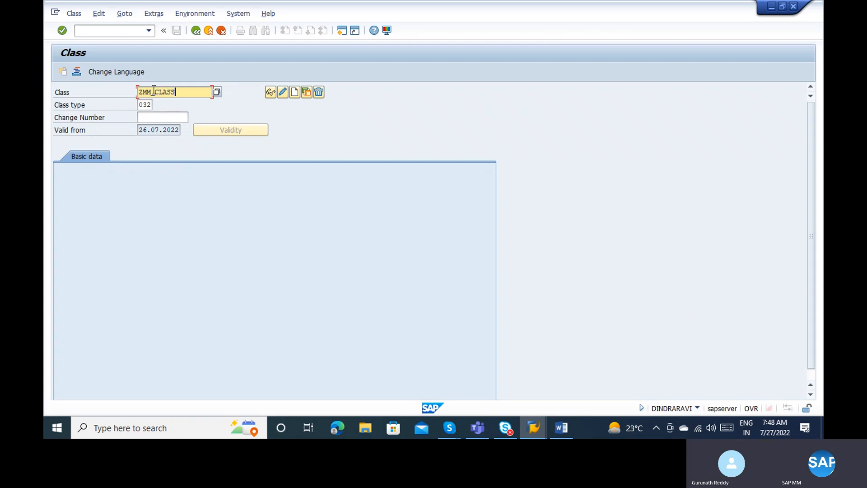
text(_PO)
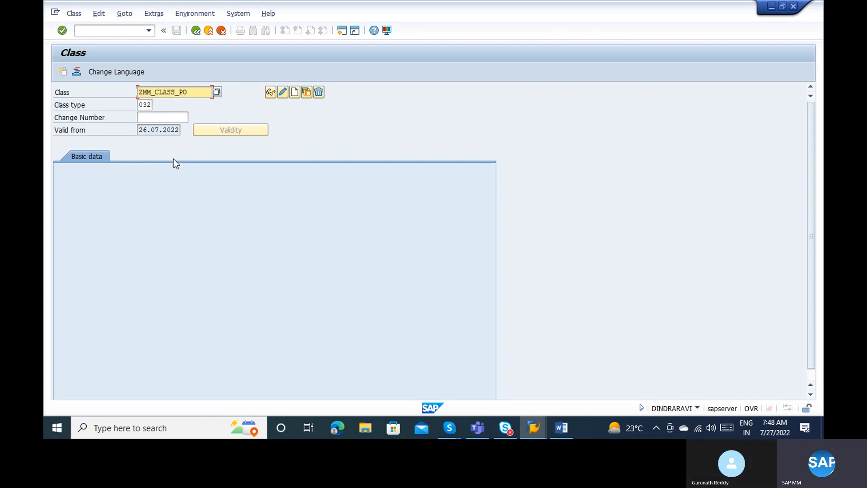
click(294, 95)
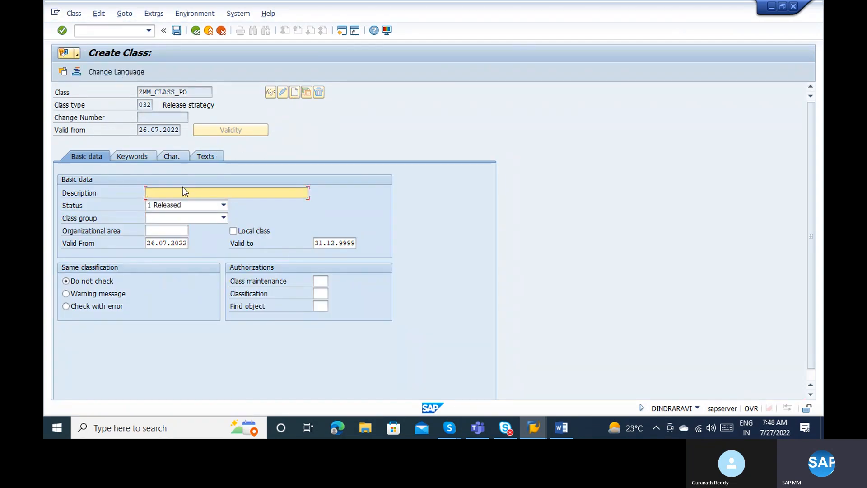
text(PO release strategy)
Add characteristics ZMM_DOCTYPE_PO and ZMM_PURORG_PO to the class.
click(180, 158)
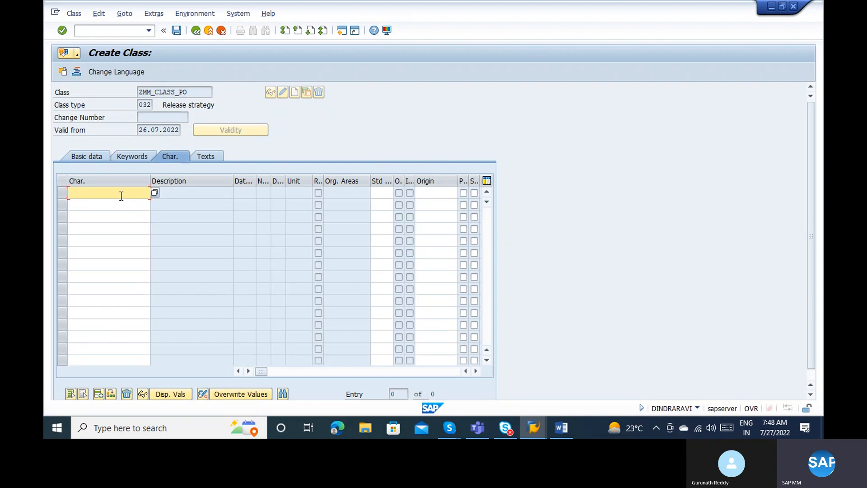
text(ZMM_DOCTYPE)
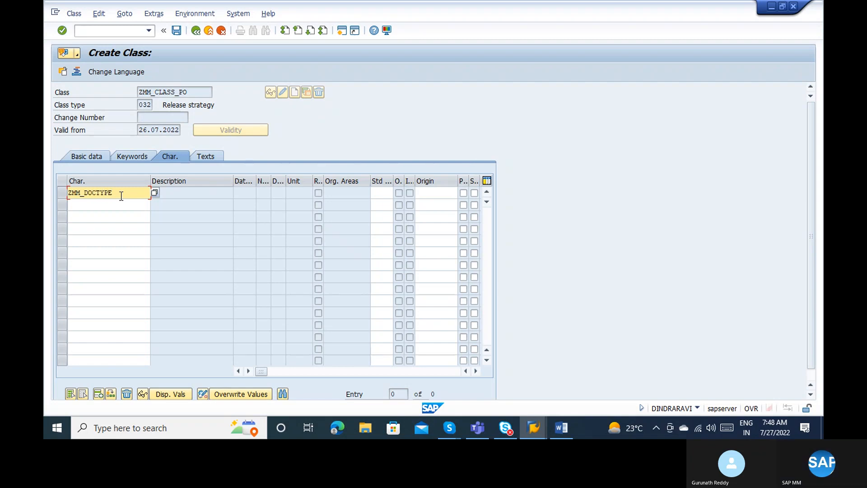
text(_PO)
key(Return)
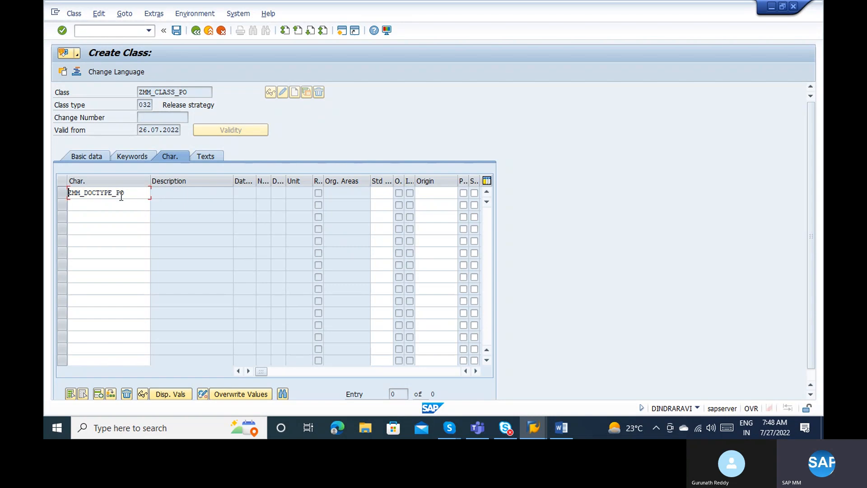
click(114, 204)
text(Z)
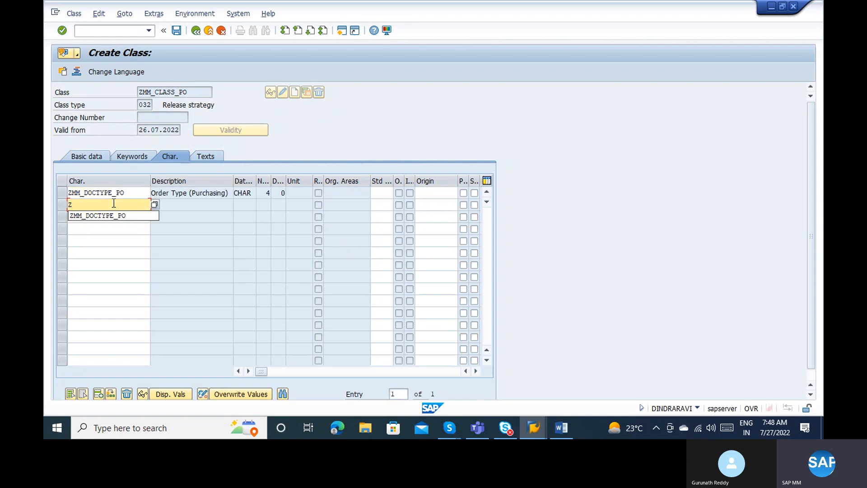
text(MM_PURI)
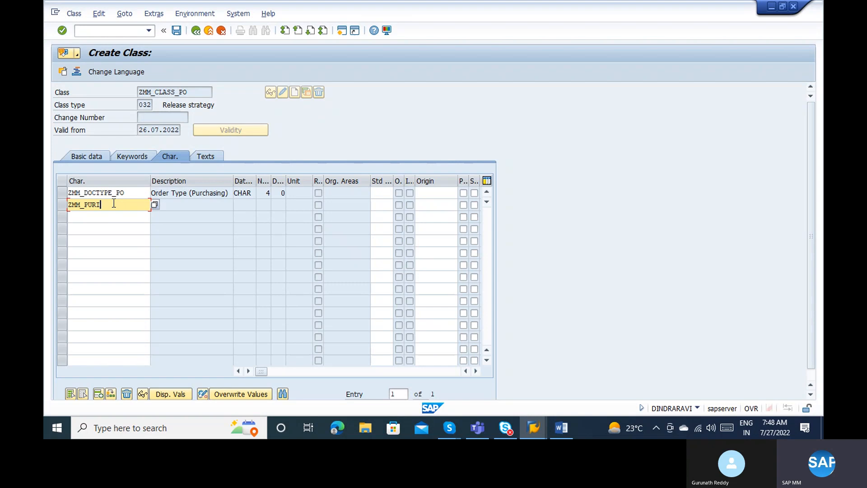
key(BackSpace)
text(ORG_PO)
key(Return)
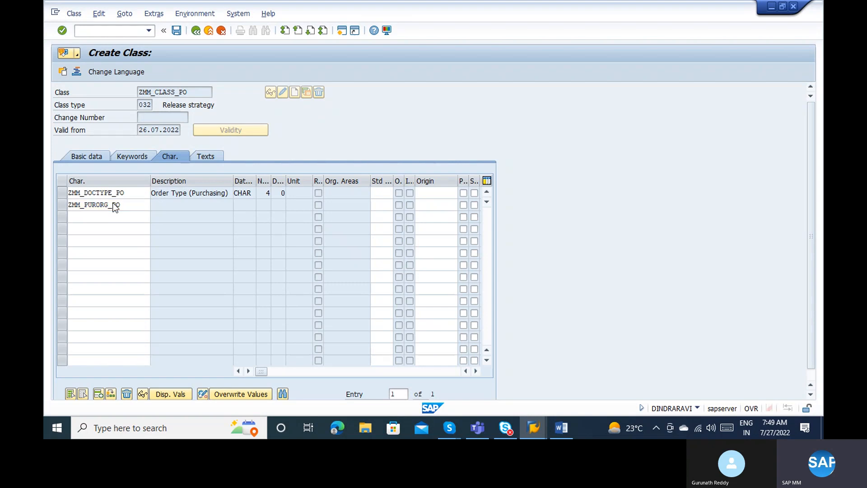
Add ZMM_TNV_PO as the third characteristic and check the class's basic data.
click(106, 216)
text(ZMM_P)
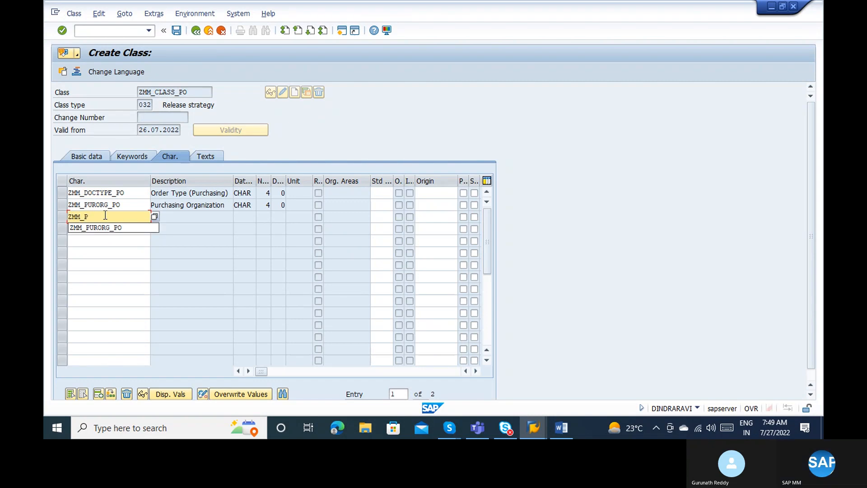
key(BackSpace)
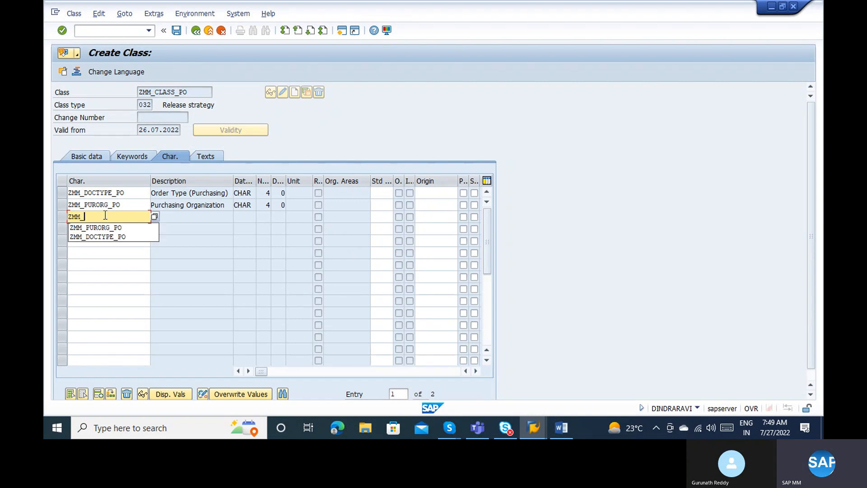
text(TN)
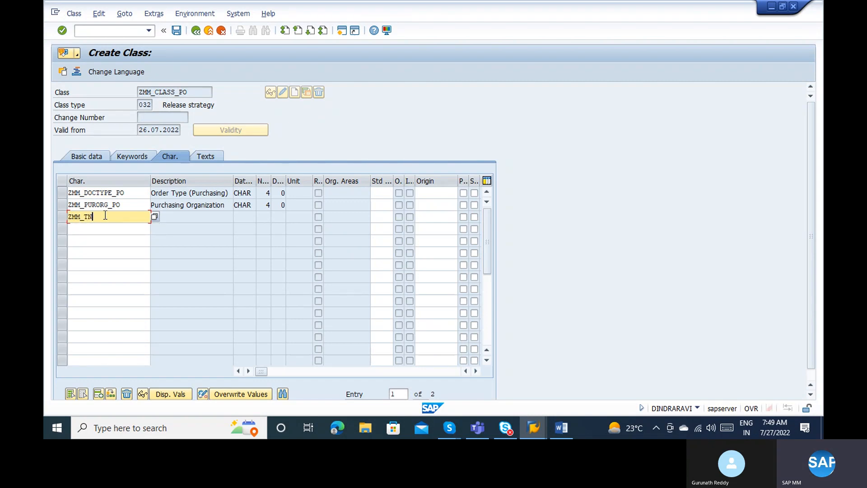
text(O)
key(BackSpace)
text(V_PO)
key(Return)
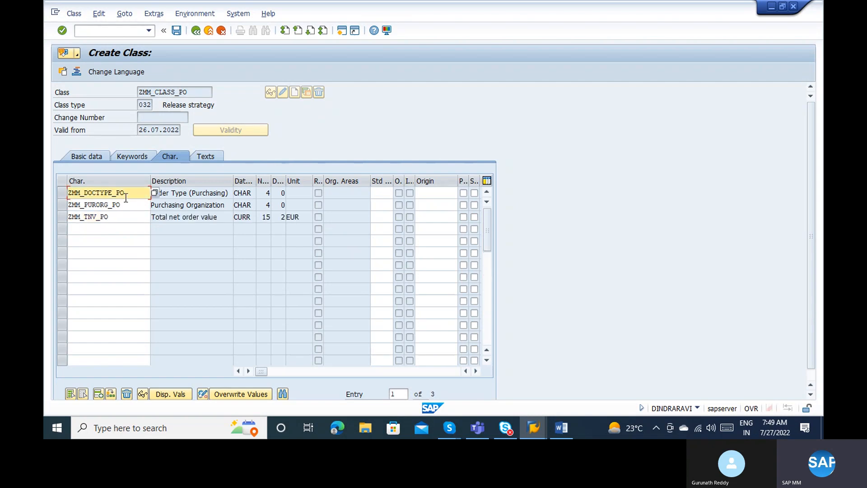
click(82, 159)
click(198, 90)
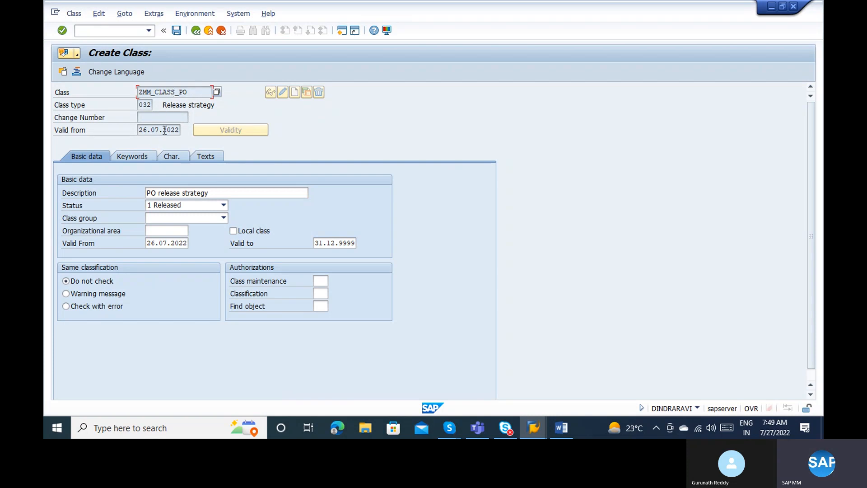
click(170, 156)
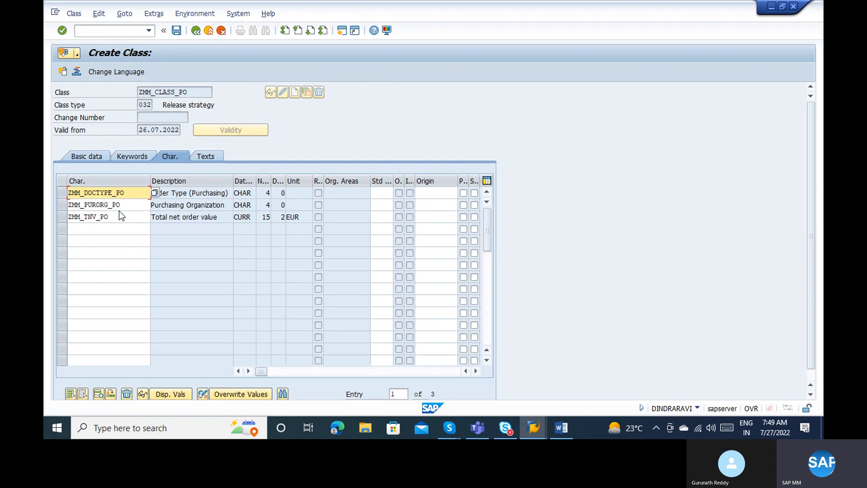
Save class ZMM_CLASS_PO, view it in display mode, and bring the Word approval notes forward.
click(177, 31)
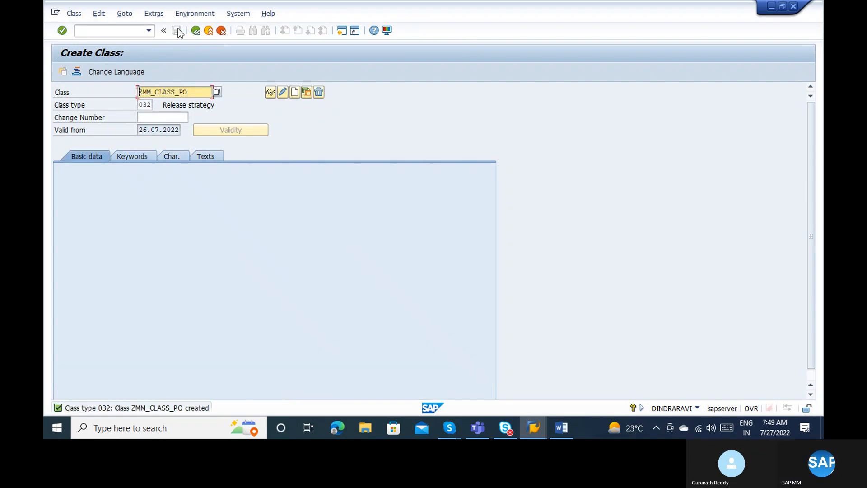
click(82, 16)
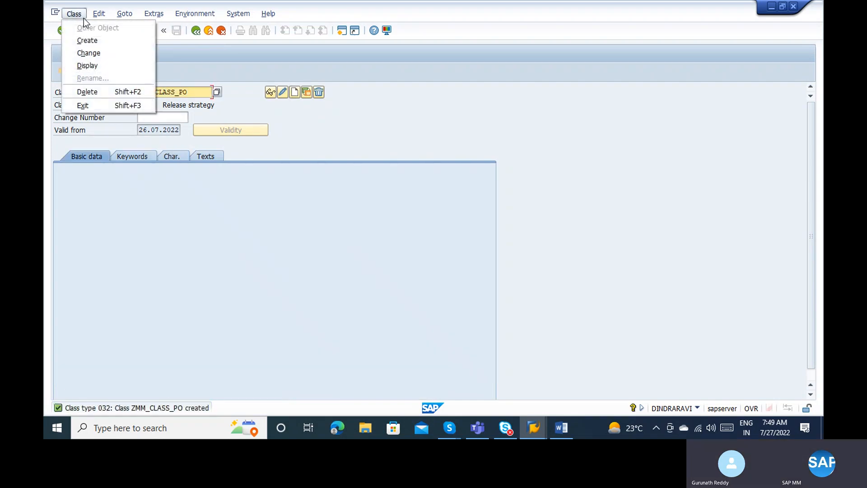
click(102, 64)
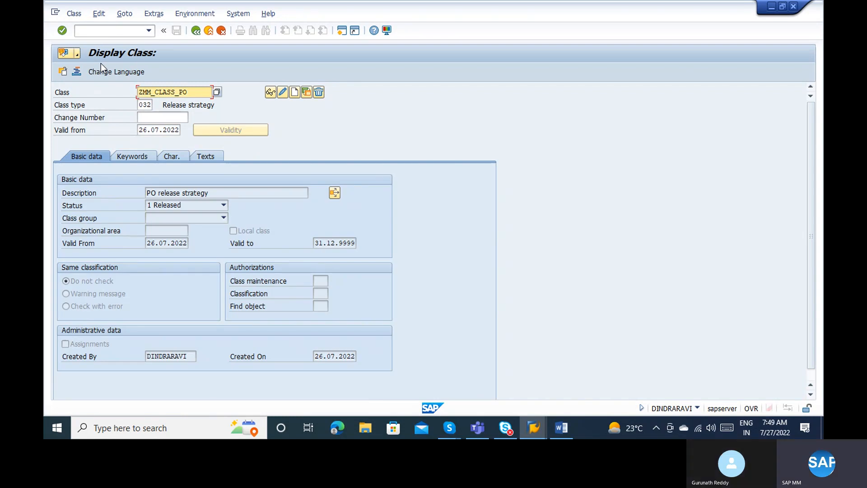
key(alt+Tab)
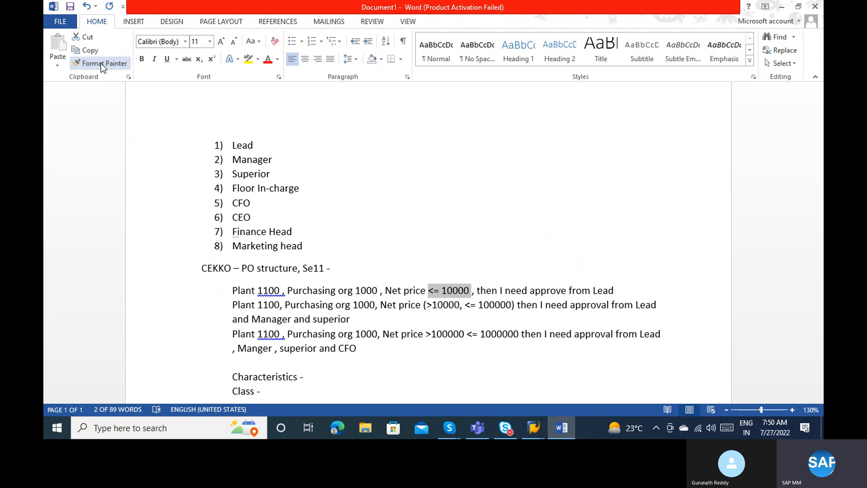
Go back from the Word notes to SAP's display of class ZMM_CLASS_PO.
key(alt+Tab)
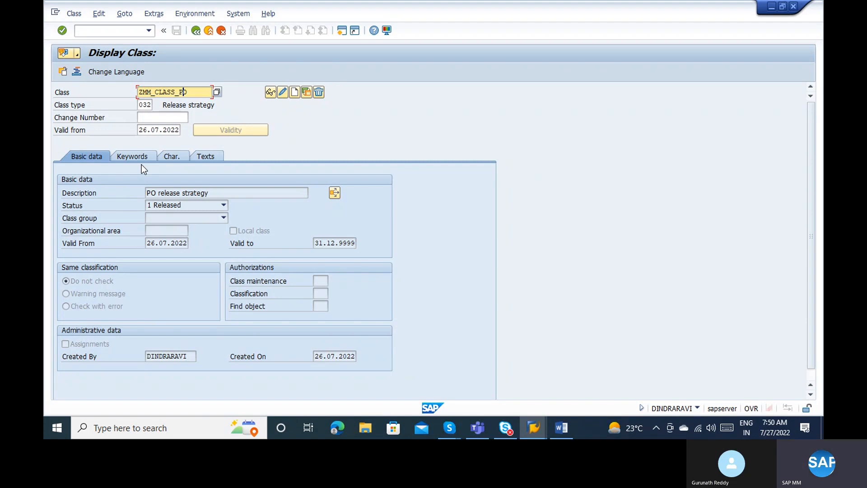
Exit class maintenance and open the SAP Reference IMG via transaction SPRO.
click(209, 30)
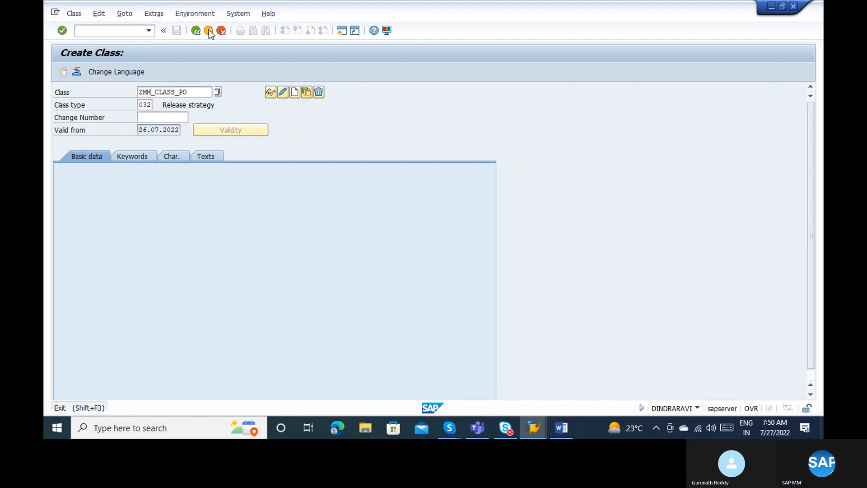
click(208, 29)
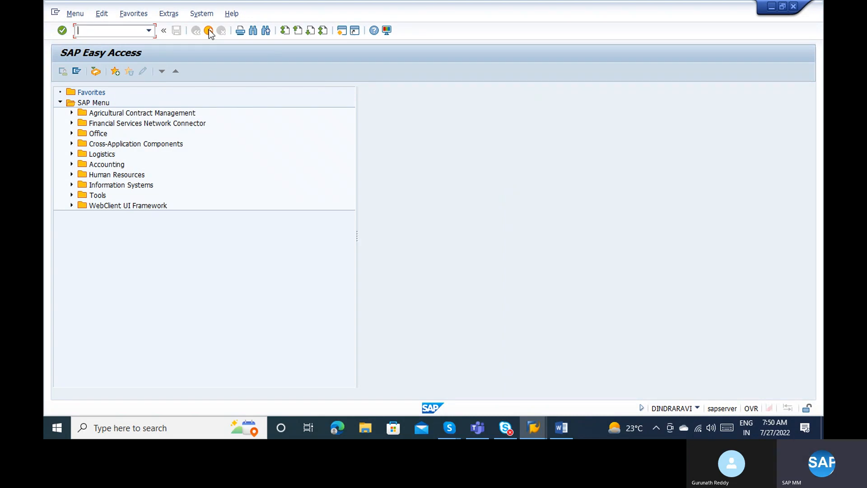
text(spro)
key(Return)
click(94, 73)
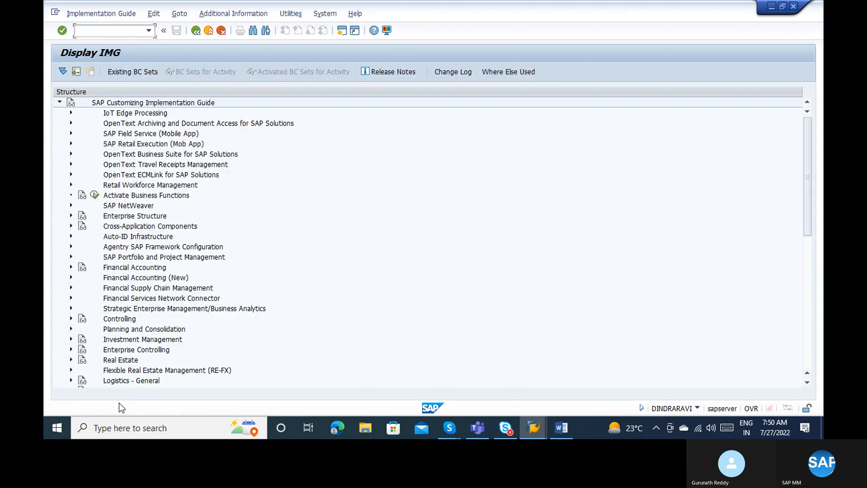
Expand Materials Management > Purchasing > Purchase Order > Release Procedure and run Define Release Procedure for Purchase Orders.
click(803, 268)
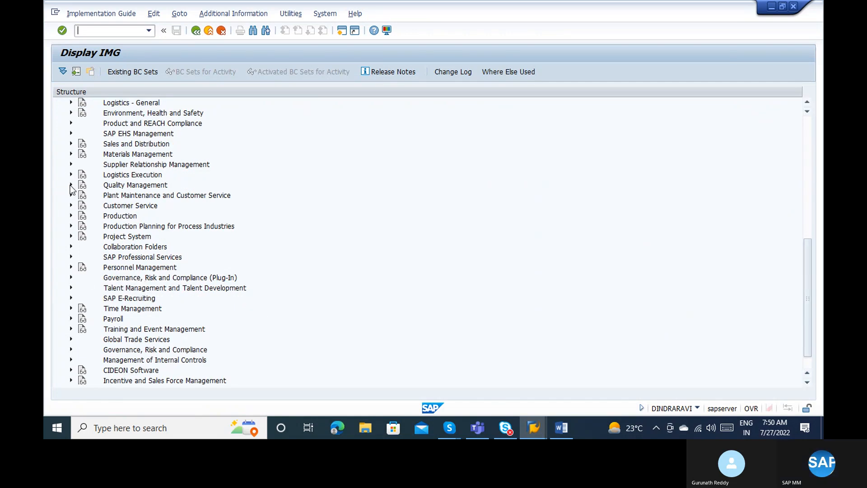
click(70, 156)
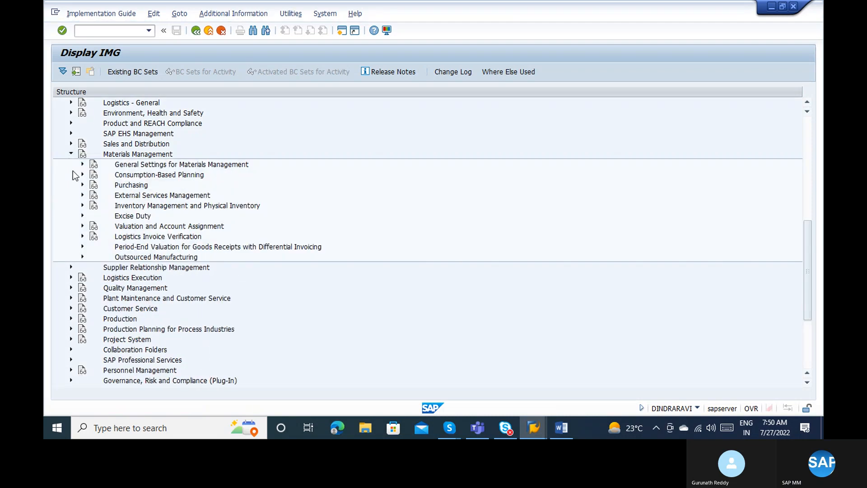
click(81, 185)
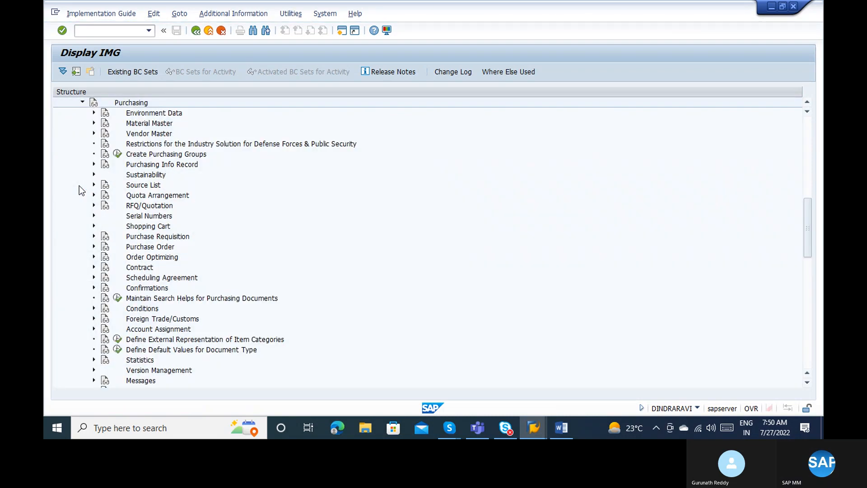
click(94, 246)
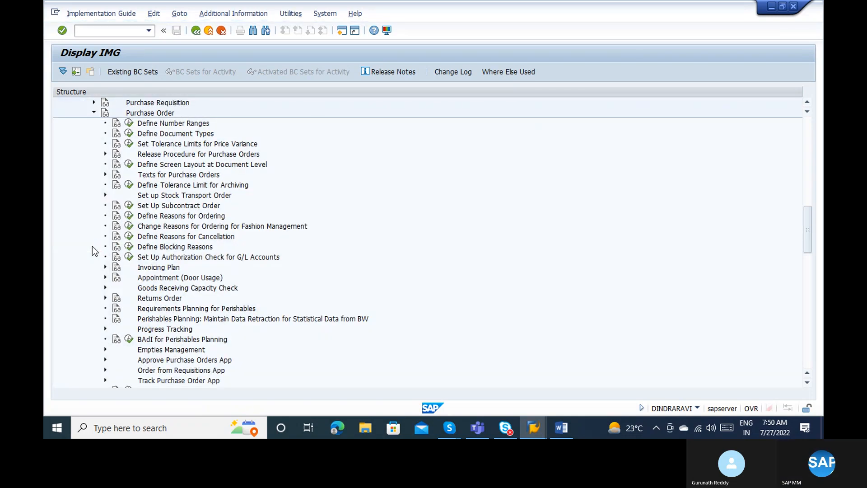
click(105, 154)
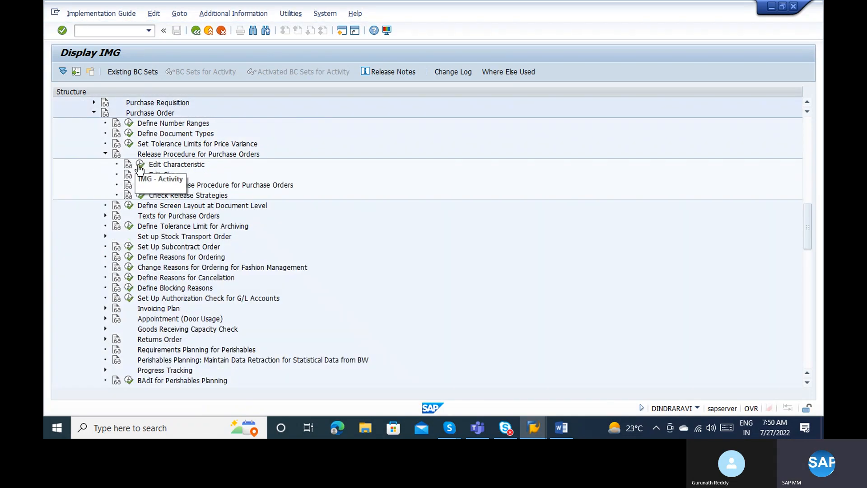
click(173, 176)
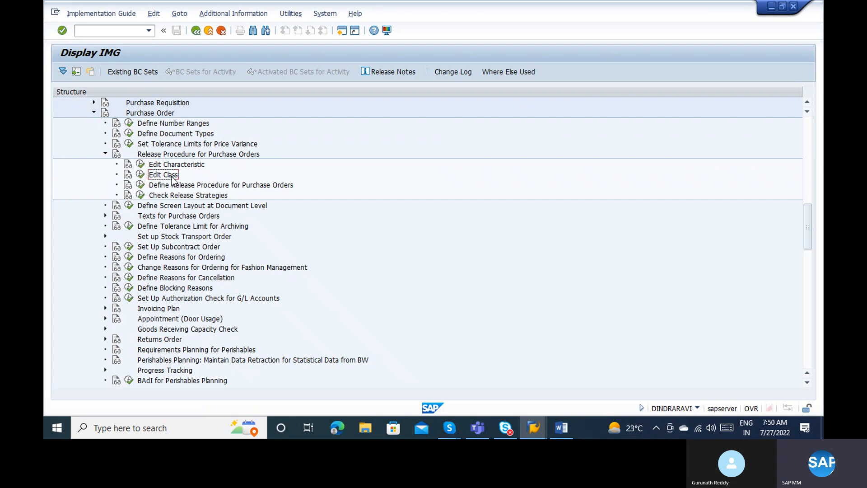
click(180, 167)
click(171, 174)
click(161, 185)
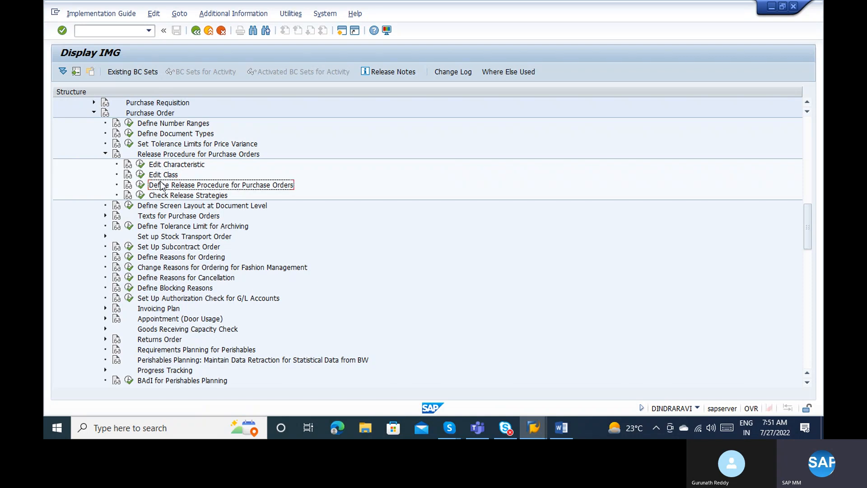
click(141, 185)
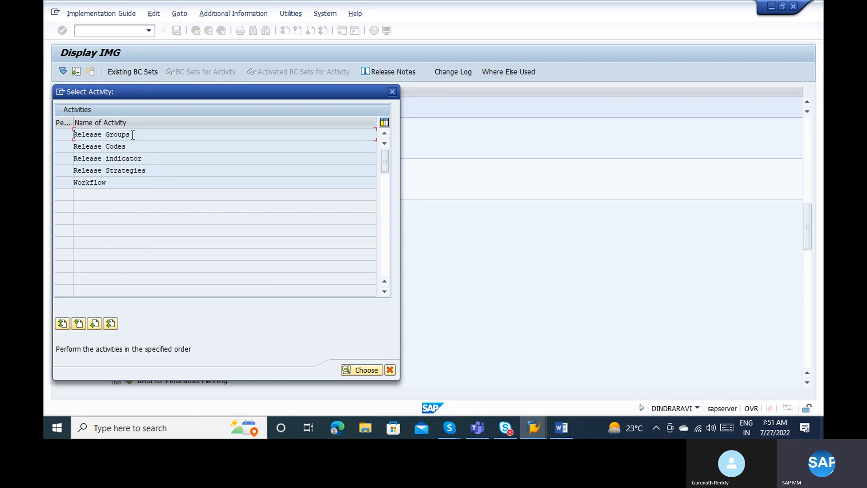
Open Release Groups and check that G3 and G4 are both assigned class PO_RS.
double_click(132, 134)
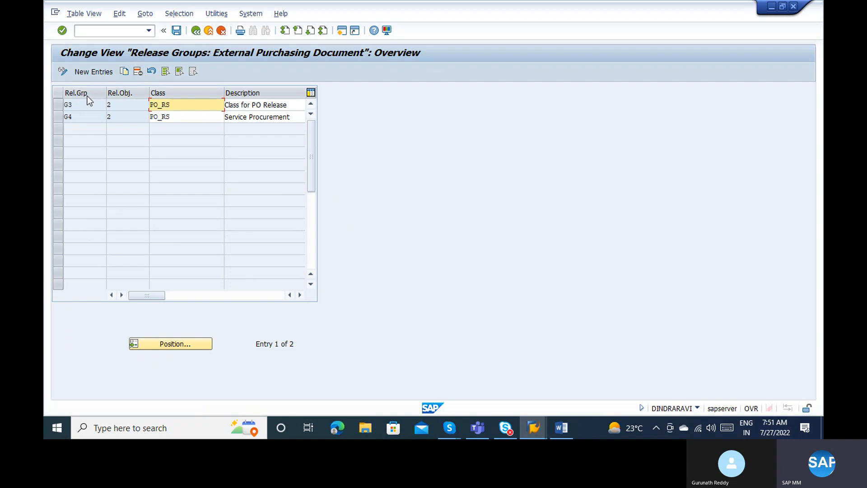
click(58, 104)
click(59, 116)
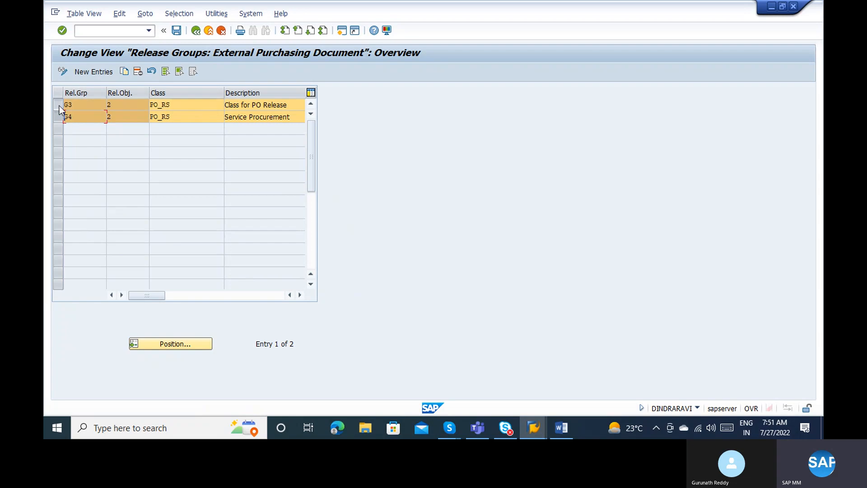
click(59, 106)
click(62, 117)
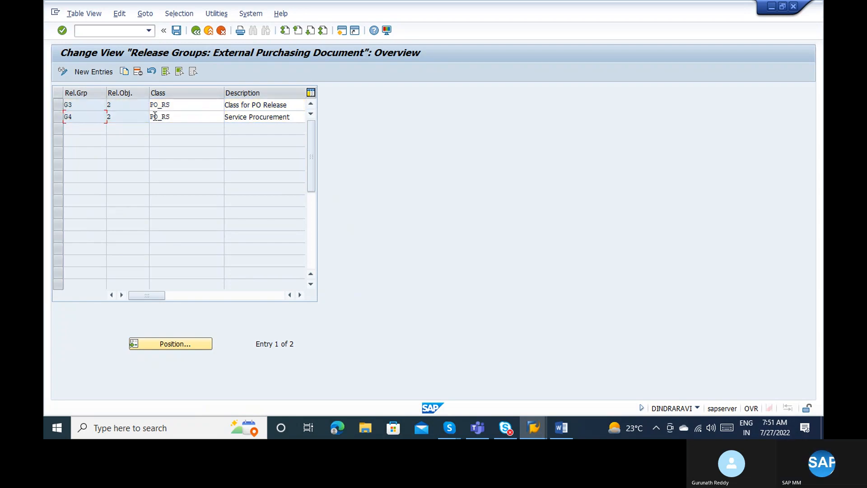
click(171, 105)
click(173, 117)
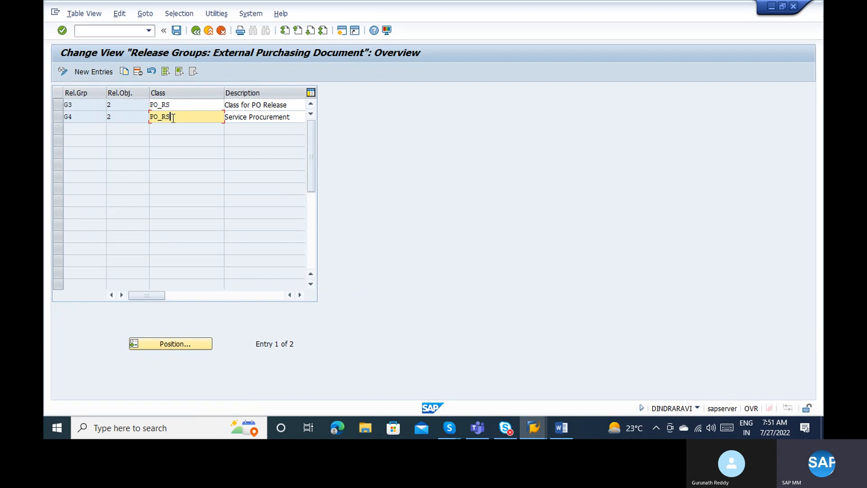
Review the descriptions of groups G3 and G4, then go back to the activity list.
click(243, 106)
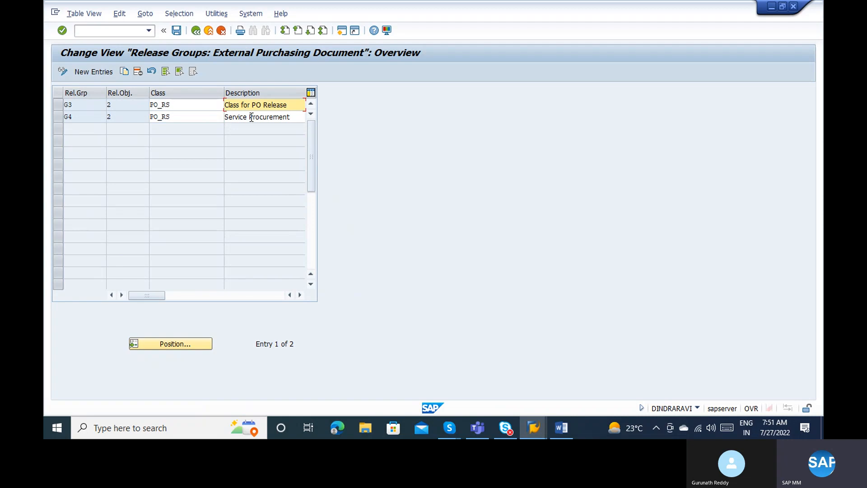
click(251, 117)
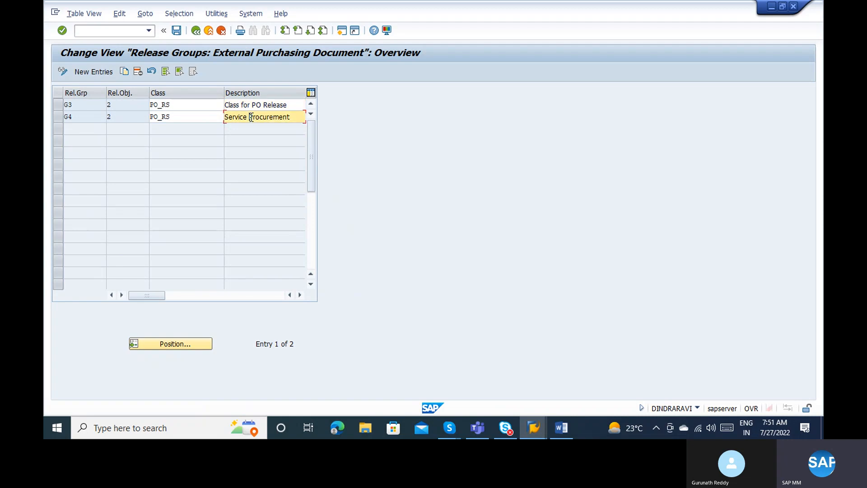
click(247, 106)
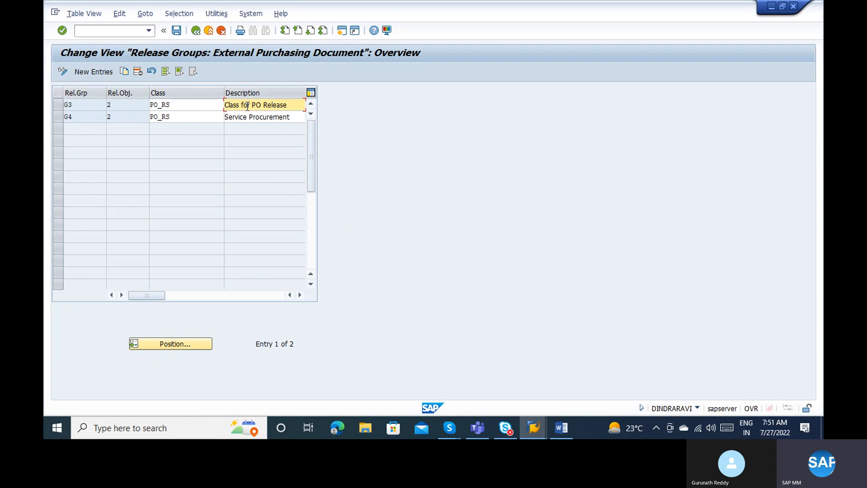
click(180, 116)
click(177, 106)
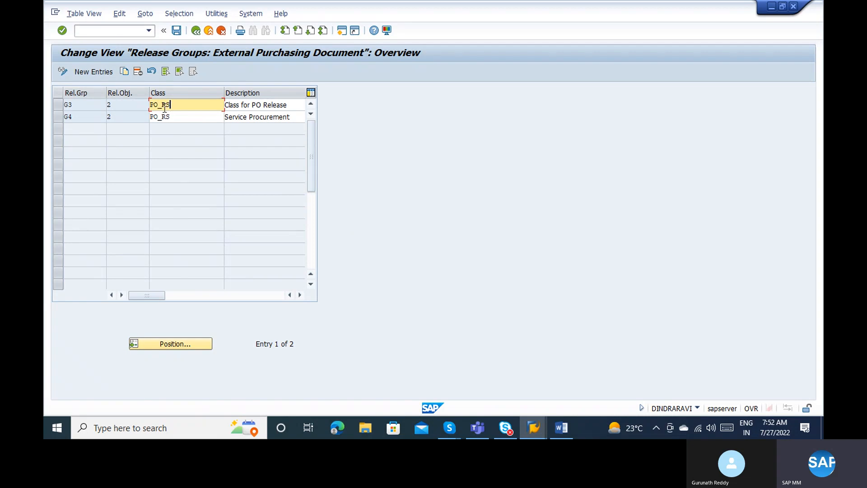
click(84, 104)
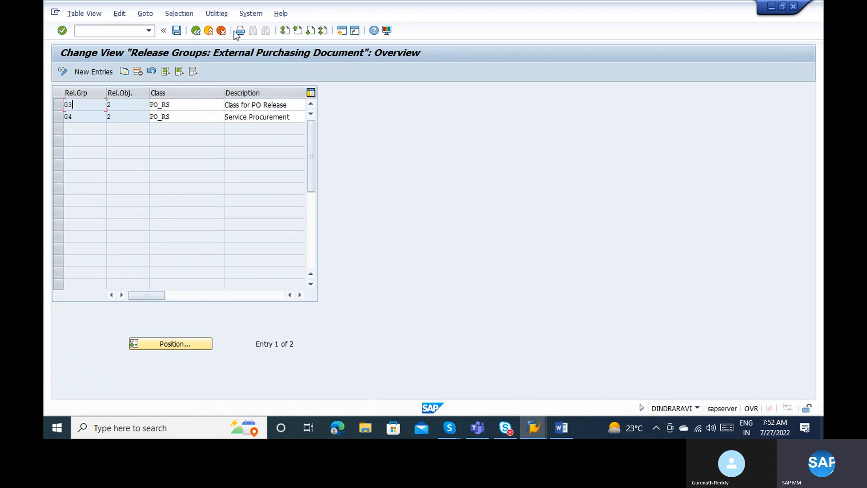
click(195, 30)
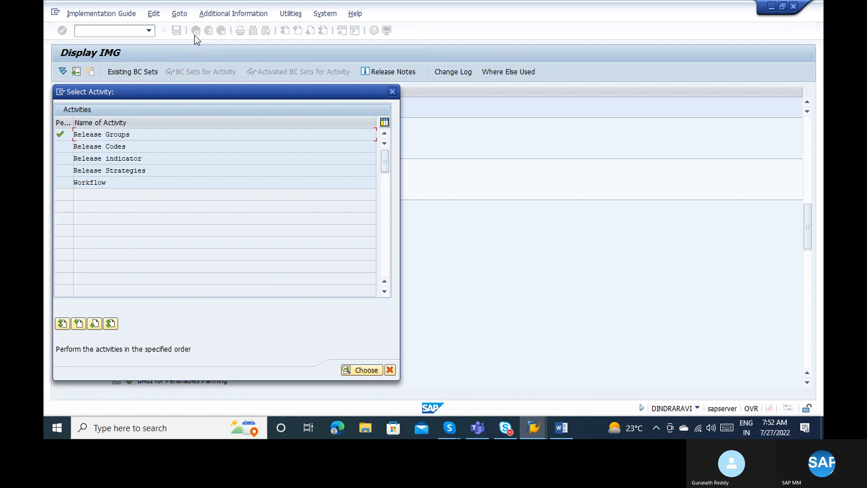
Open and close Release Codes, Release indicator and Release Strategies in turn, marking each performed.
double_click(127, 147)
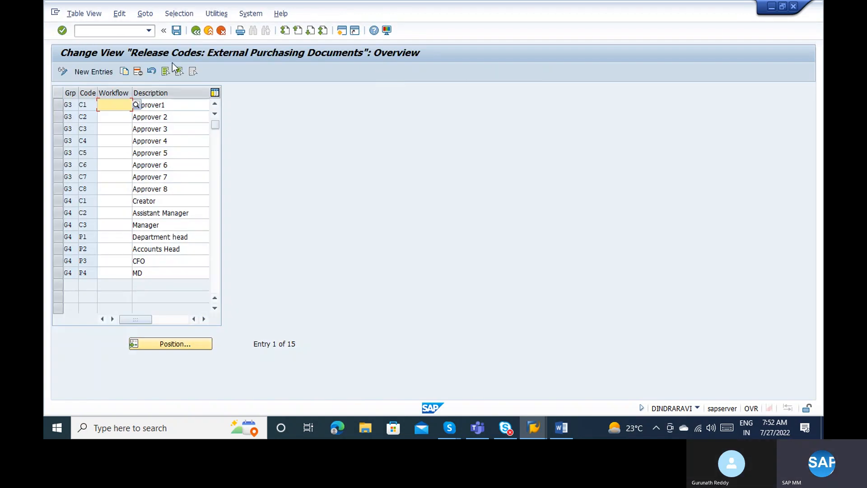
click(195, 30)
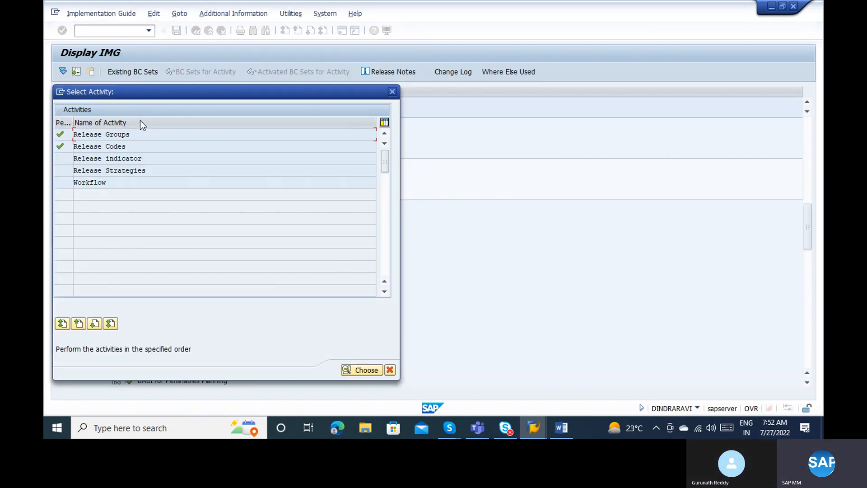
double_click(122, 158)
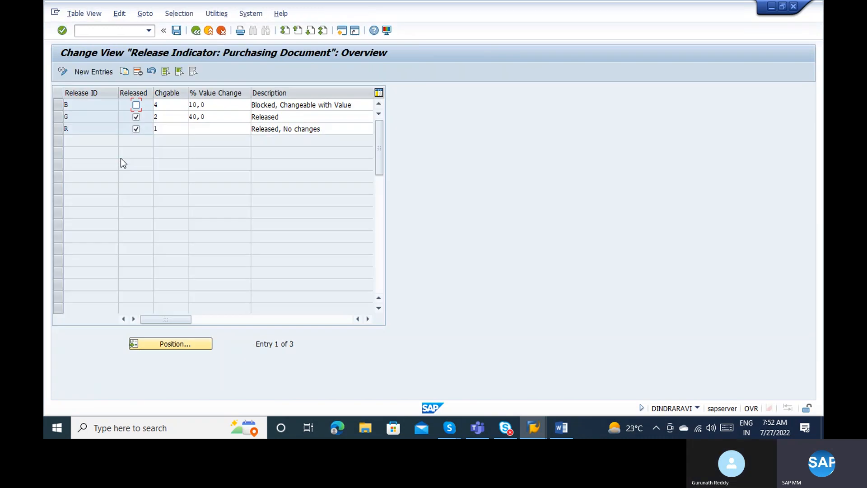
click(195, 31)
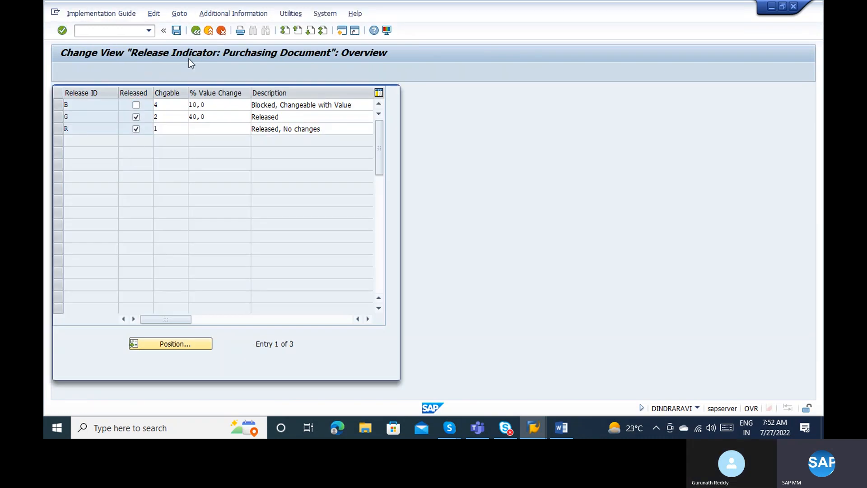
double_click(122, 170)
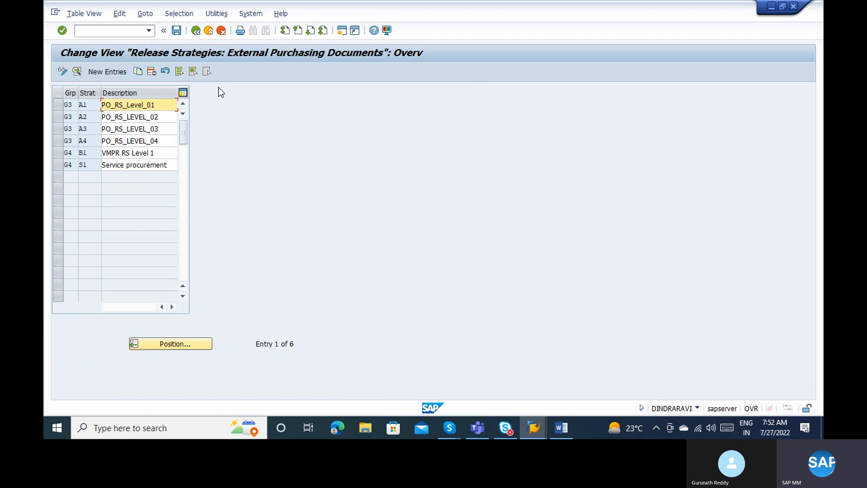
click(196, 30)
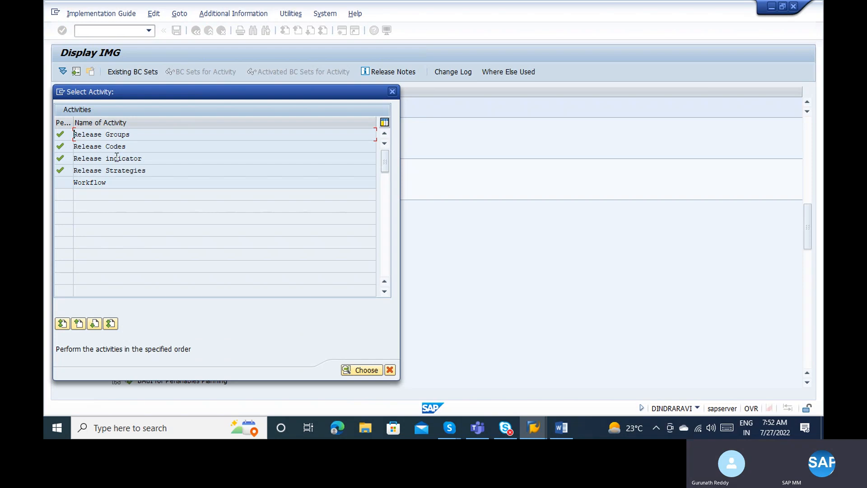
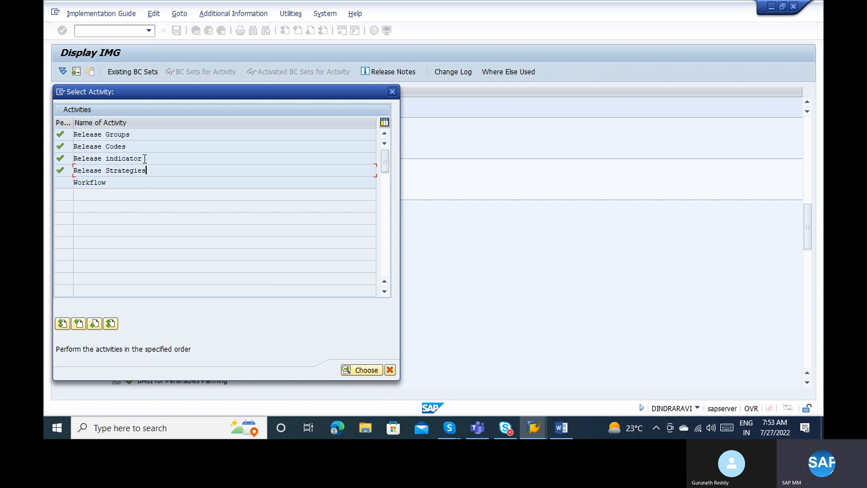
Close the activity list and run the release strategy consistency check.
click(137, 132)
click(392, 92)
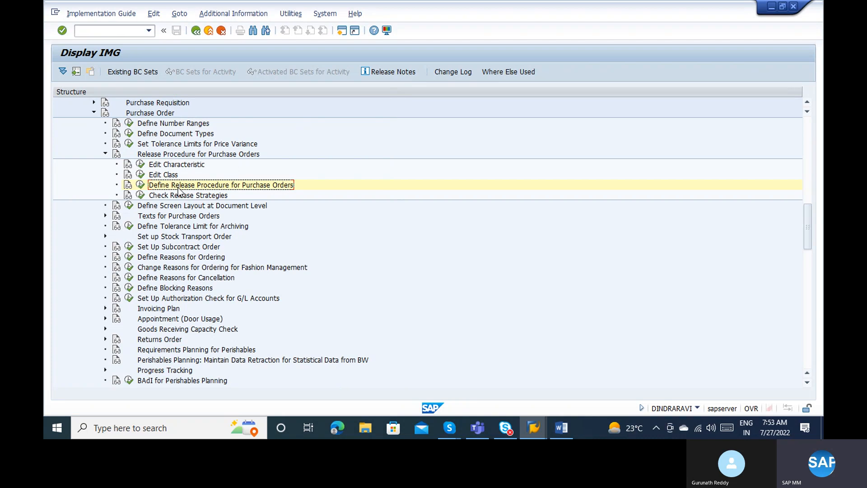
click(141, 195)
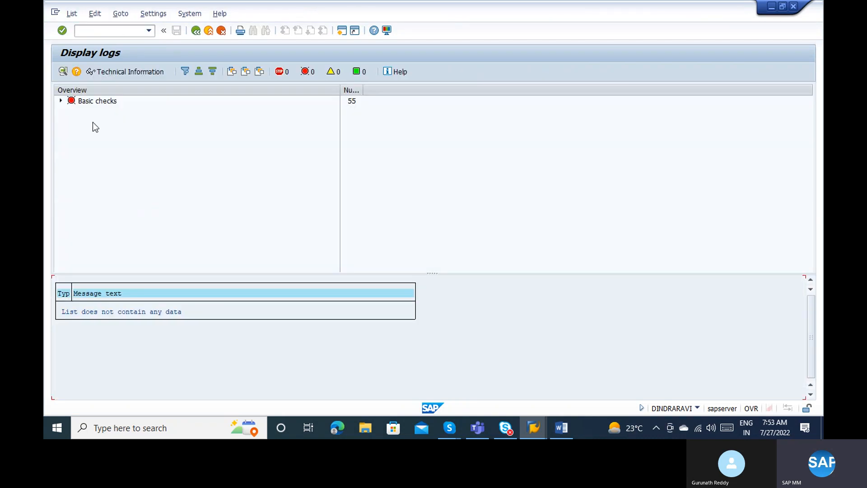
Expand Basic checks > Release strategies in the log, which reports 54 inconsistent strategies, then go back.
click(61, 101)
click(72, 112)
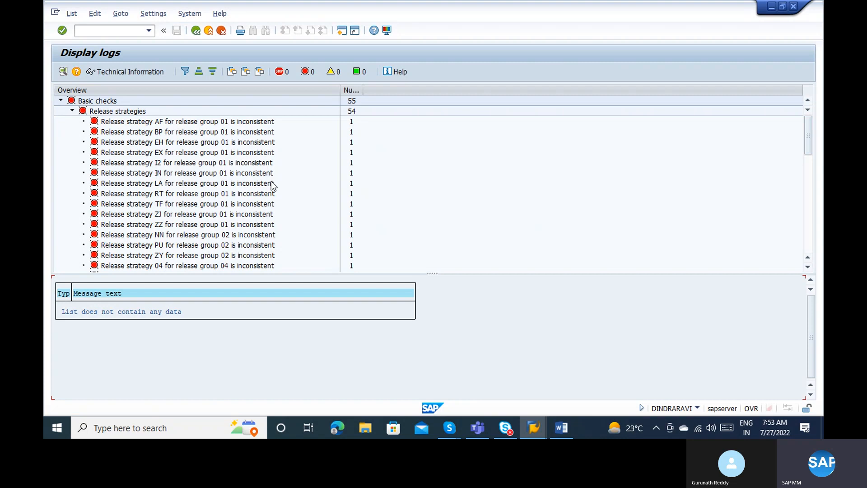
click(809, 208)
click(809, 208)
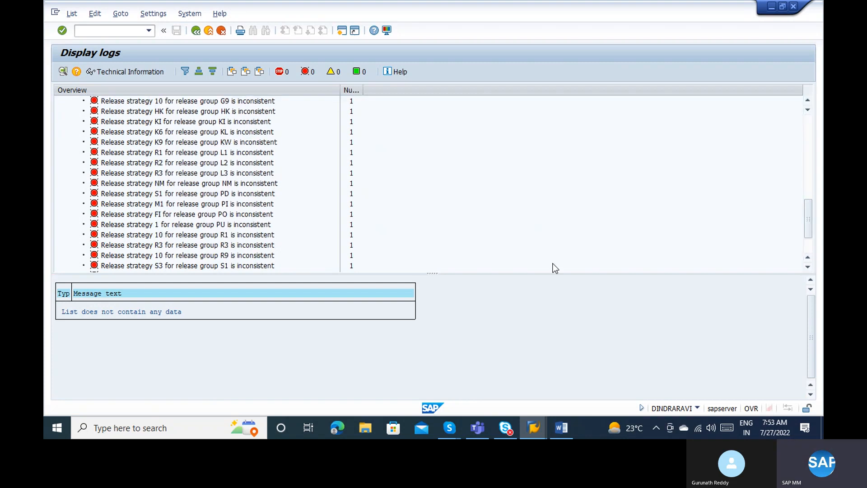
click(197, 31)
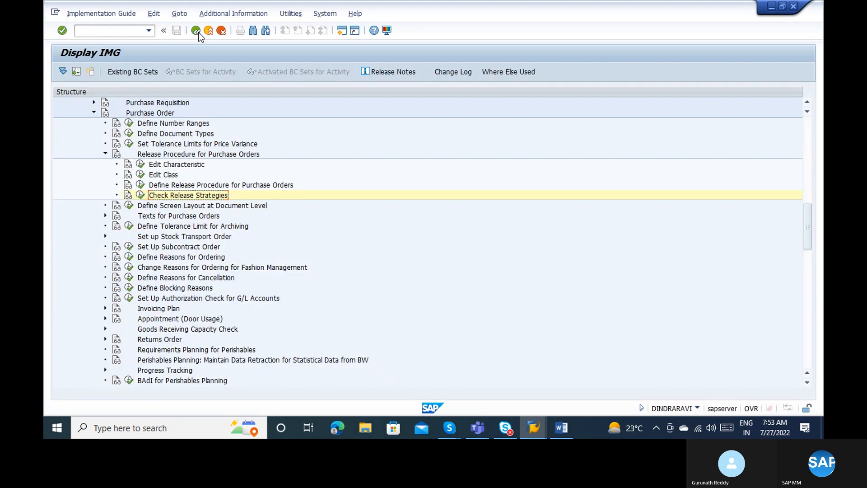
Open the Release Strategies table and inspect the S1, B1 and Service procurement strategy rows.
click(141, 185)
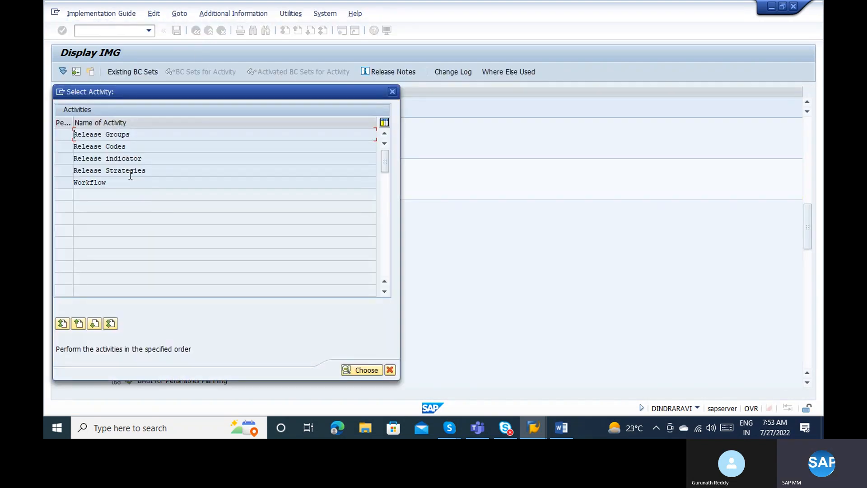
double_click(130, 170)
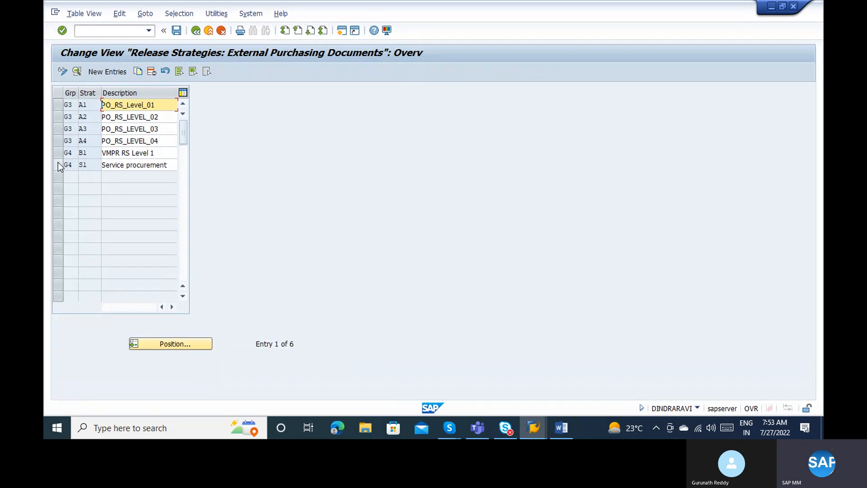
click(57, 164)
click(58, 153)
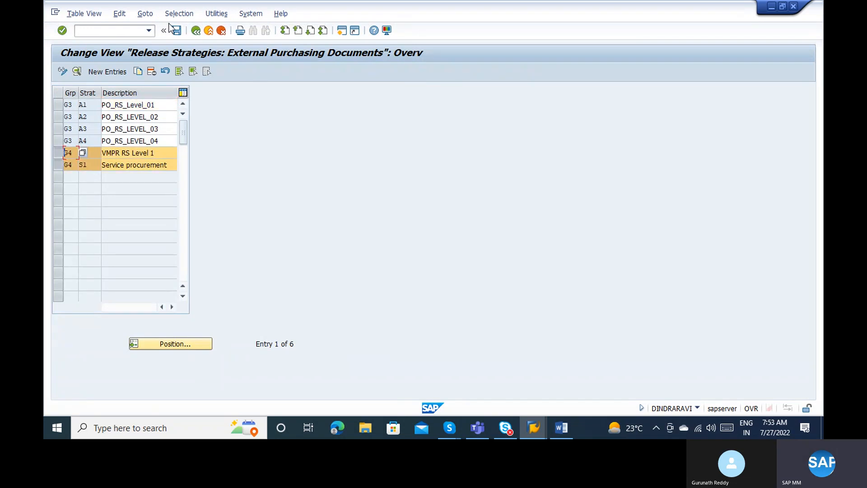
click(195, 30)
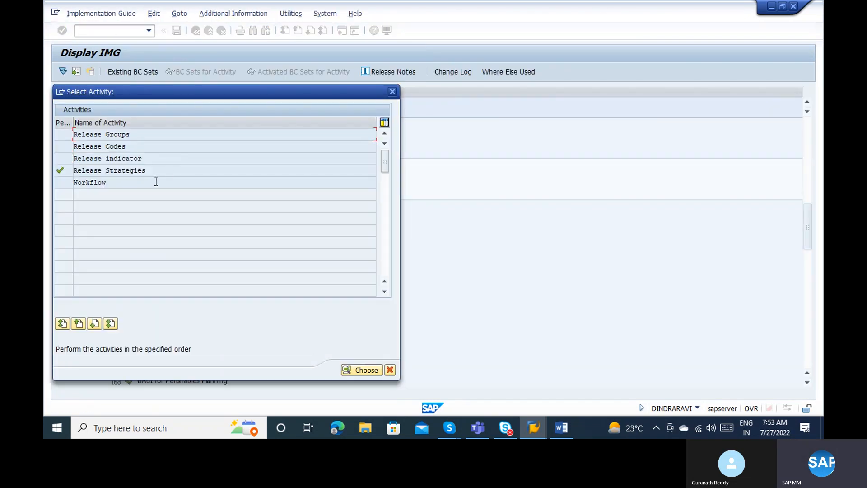
double_click(130, 171)
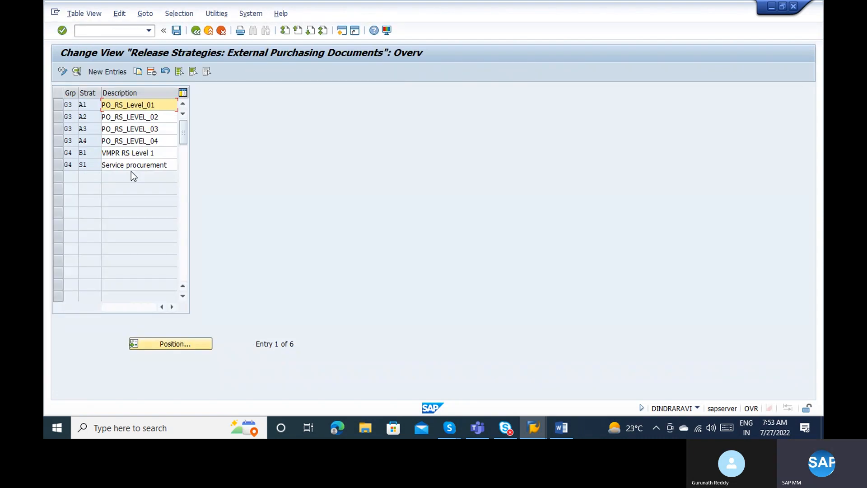
click(59, 160)
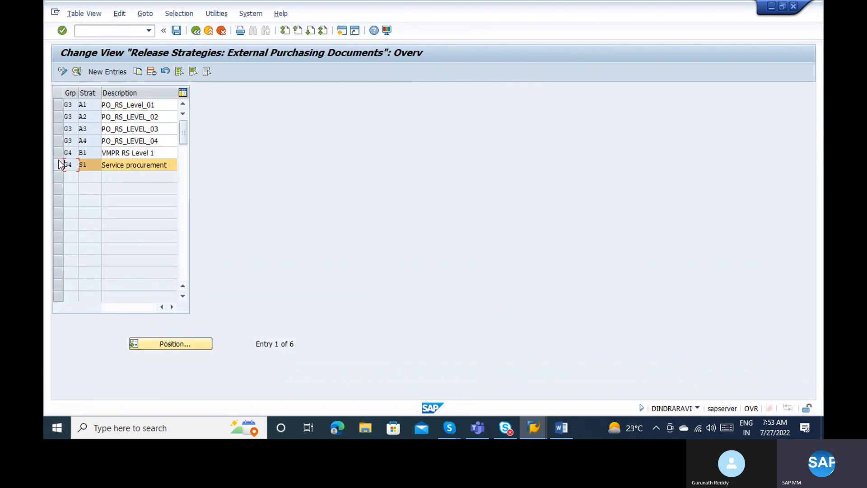
click(59, 161)
click(59, 161)
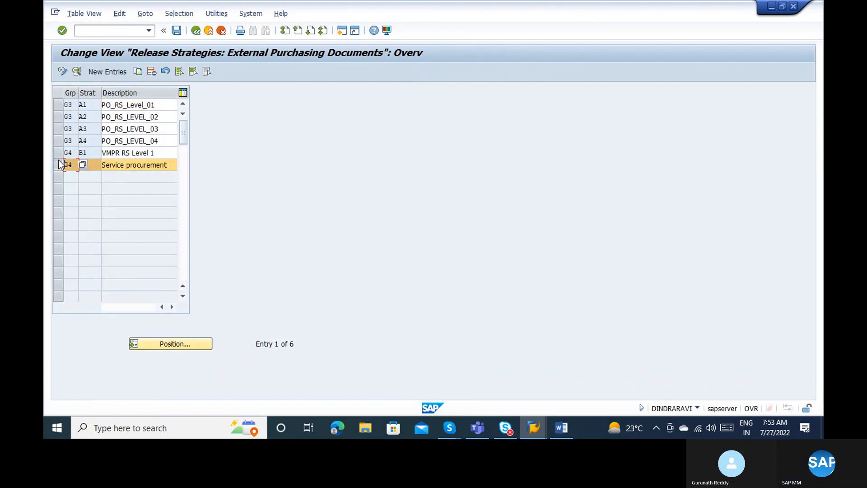
Delete all six release strategies and save the emptied table to a customizing request.
click(179, 71)
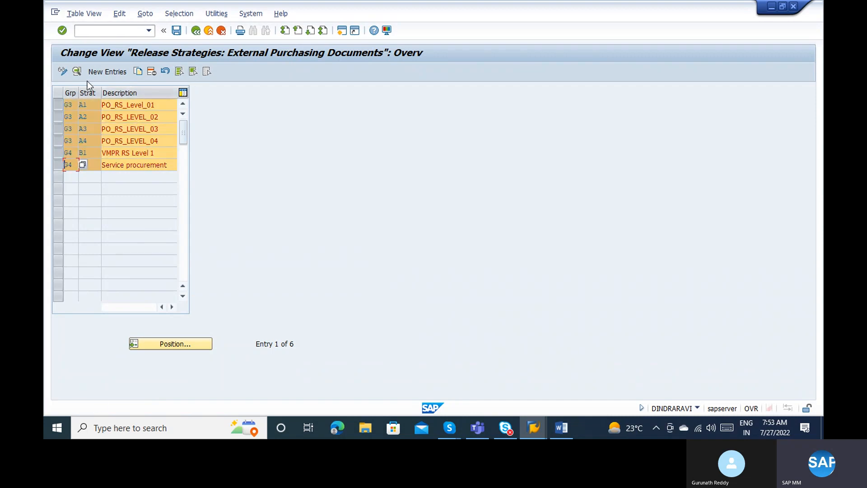
click(154, 71)
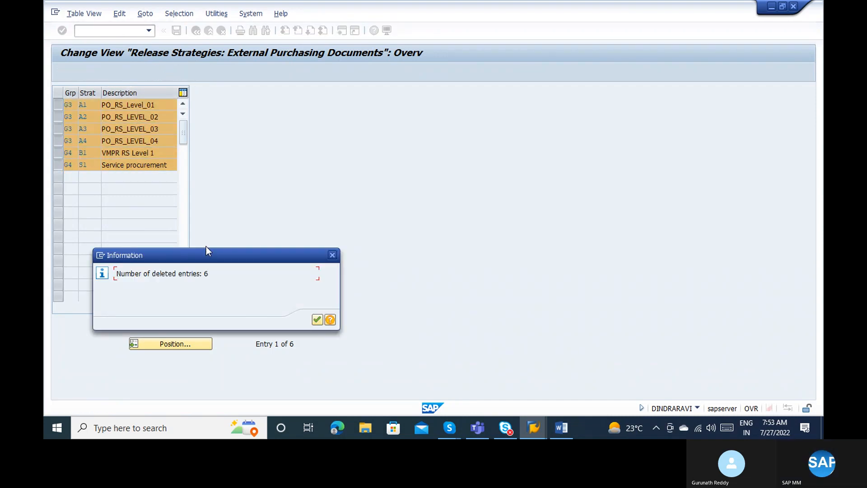
click(320, 317)
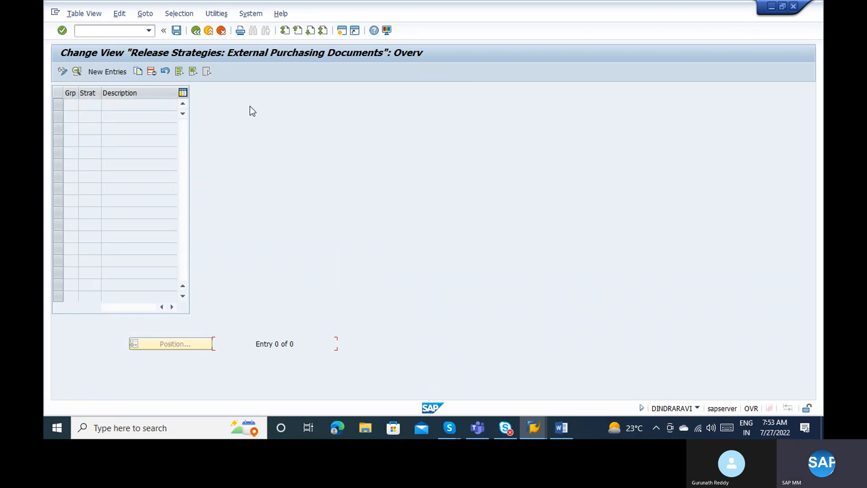
click(176, 31)
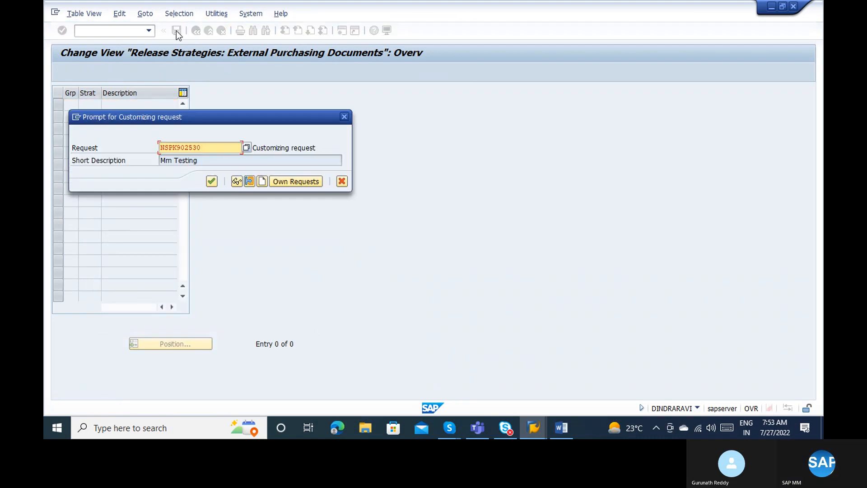
click(209, 188)
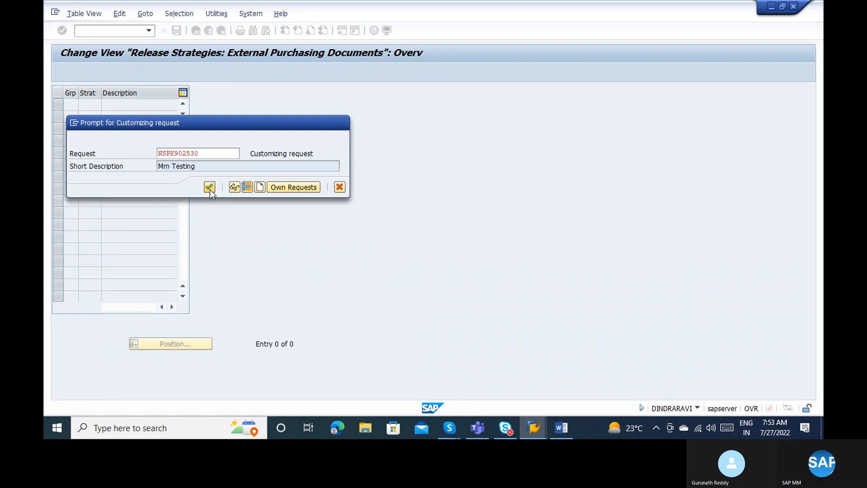
click(196, 31)
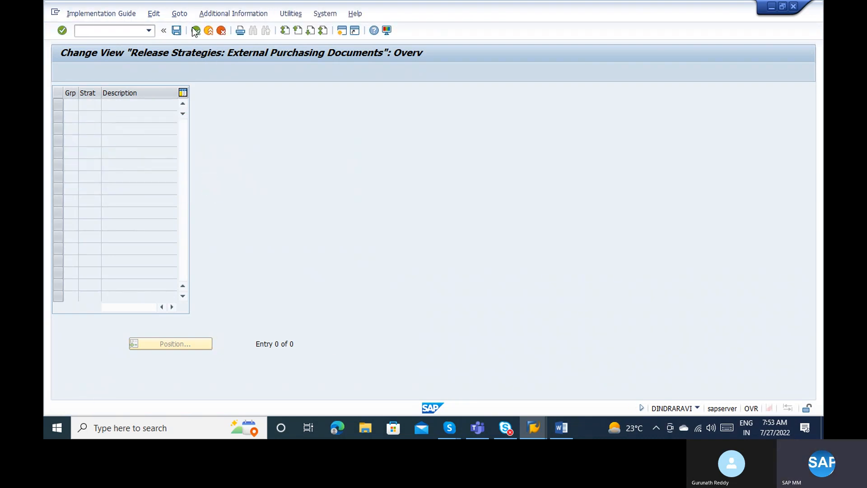
Delete all three release indicators and save the emptied table to the customizing request.
double_click(103, 159)
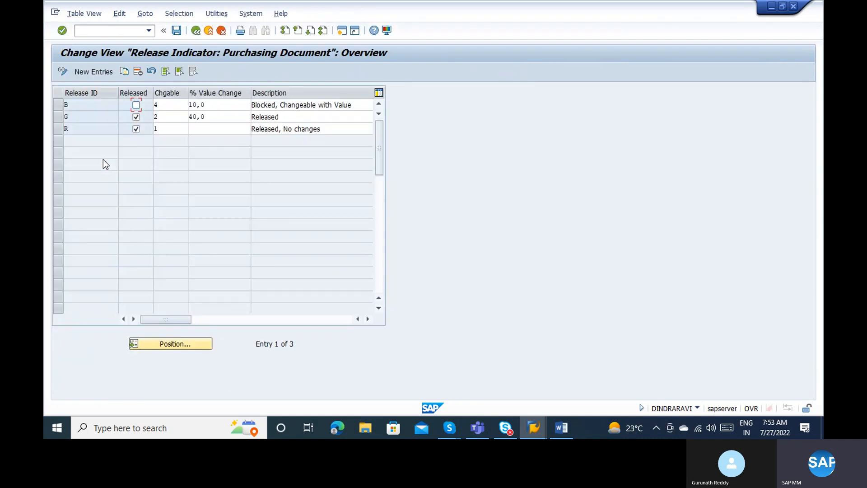
click(191, 128)
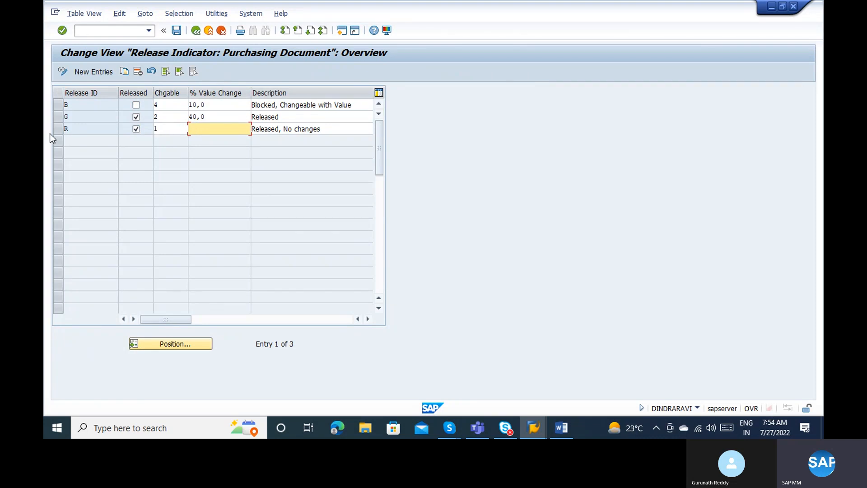
click(166, 75)
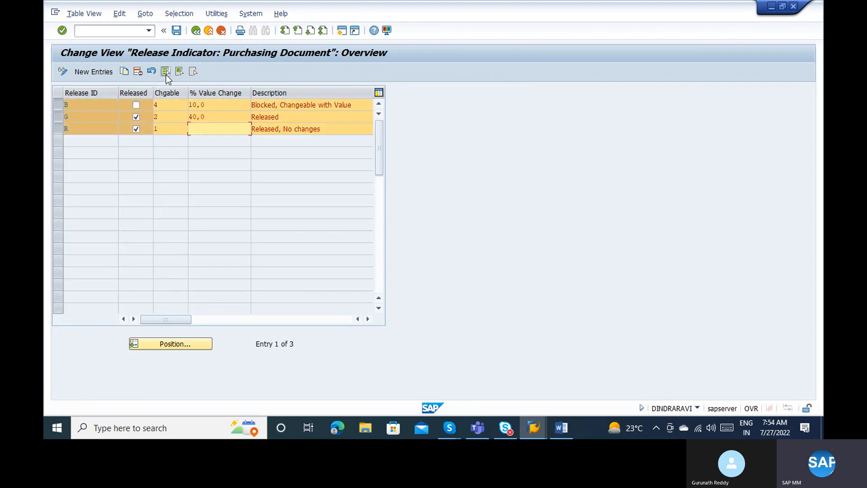
click(138, 73)
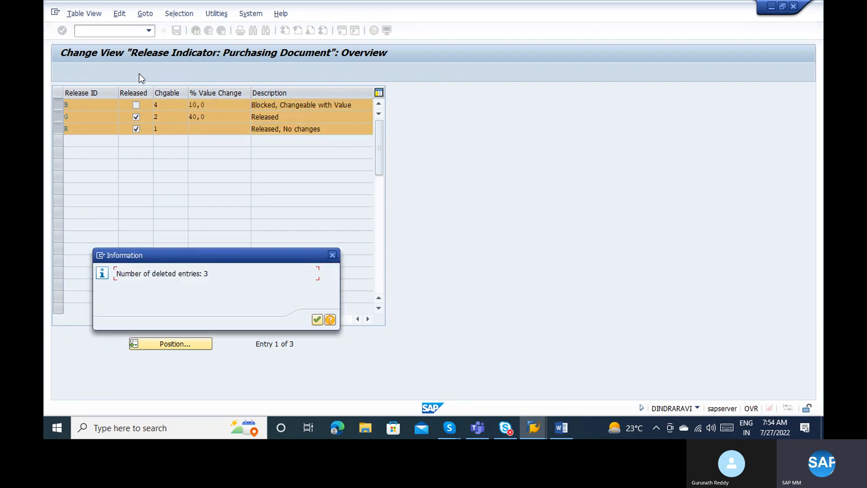
key(Return)
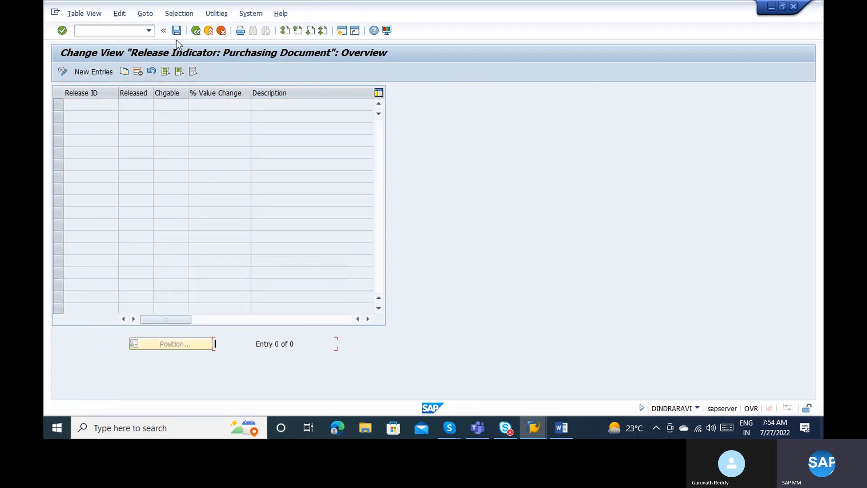
click(175, 30)
click(195, 34)
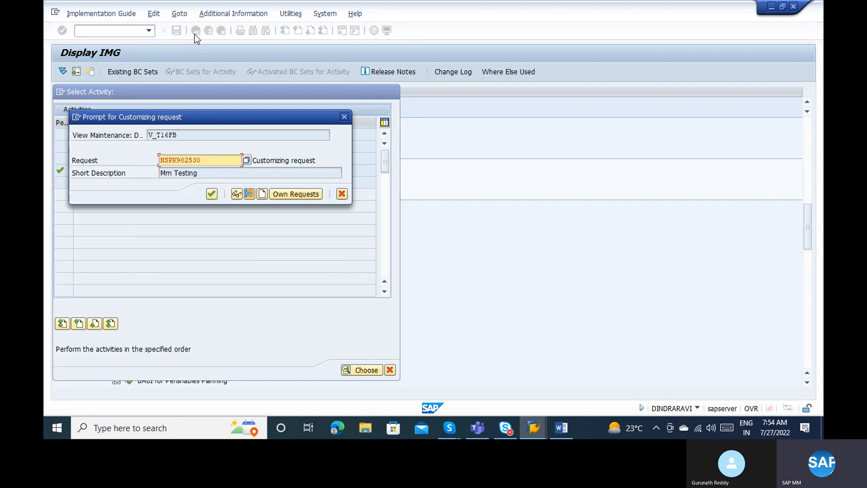
key(Return)
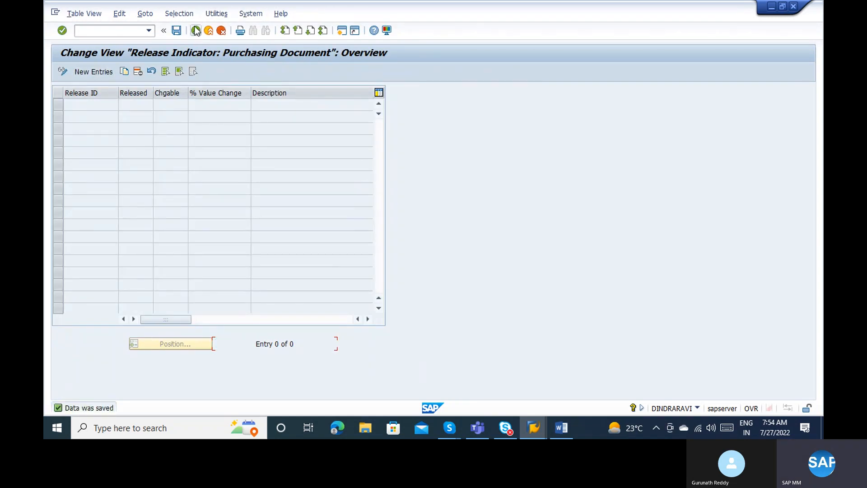
click(194, 27)
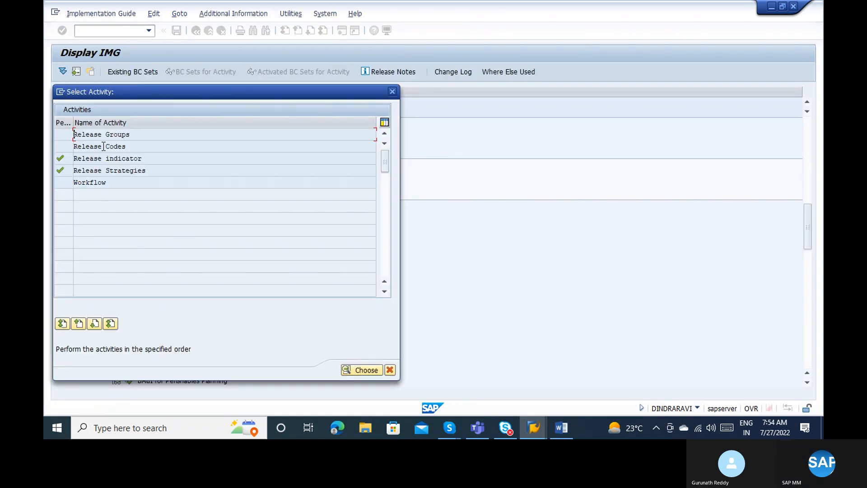
Delete all 15 release codes, save to the customizing request, and return to the activity list.
double_click(103, 146)
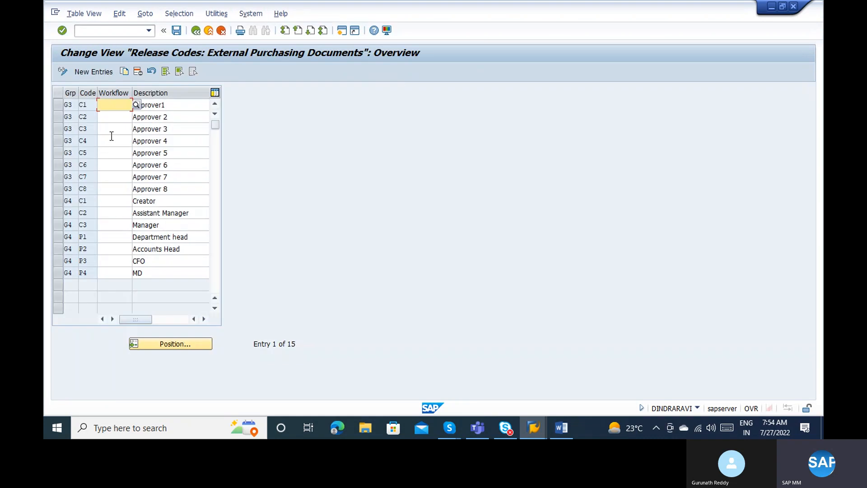
click(165, 71)
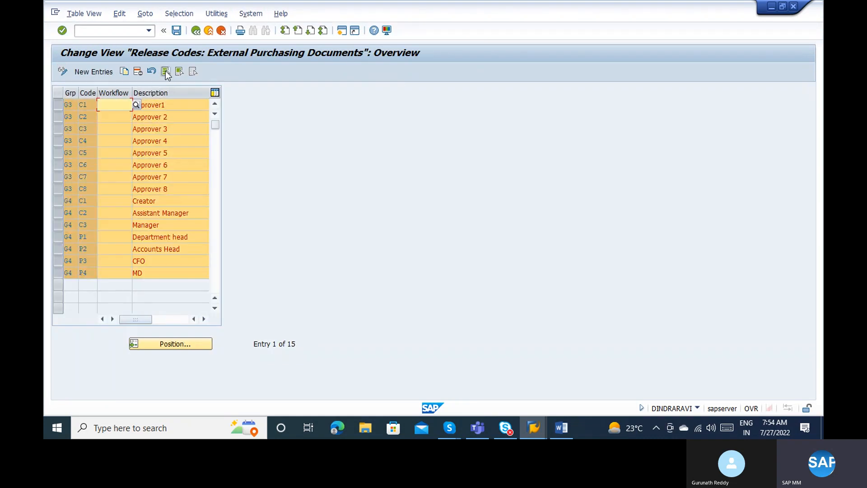
click(138, 72)
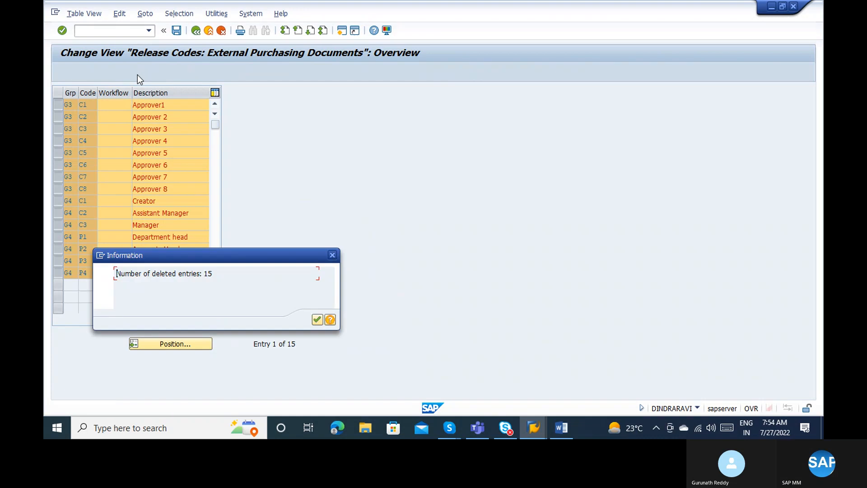
key(Return)
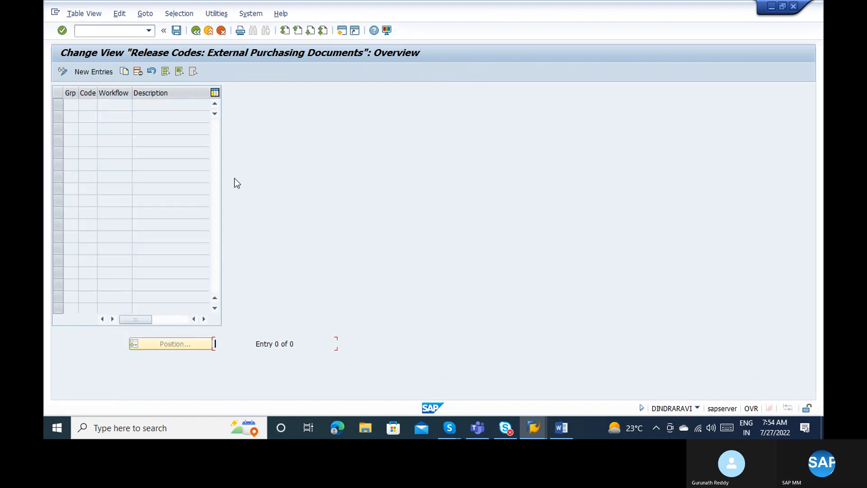
click(176, 31)
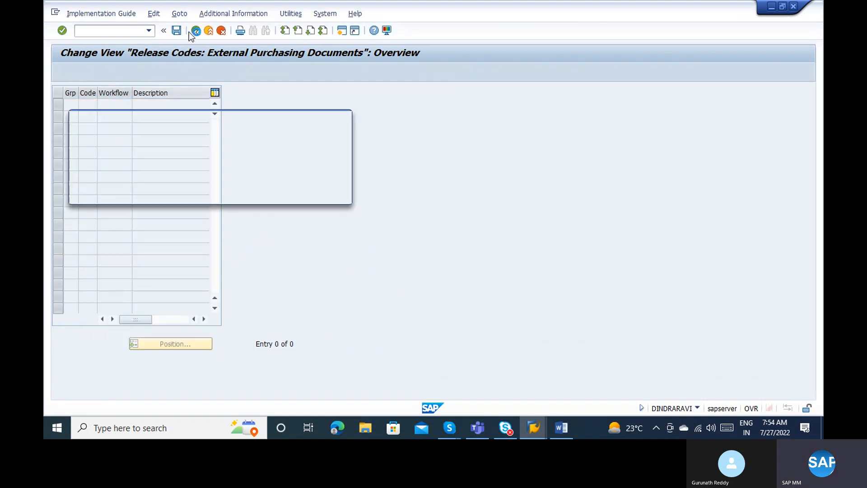
key(Return)
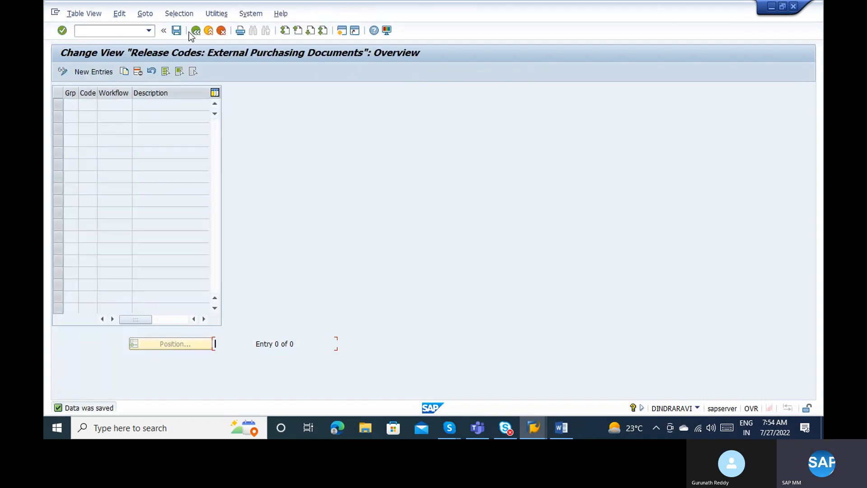
click(195, 31)
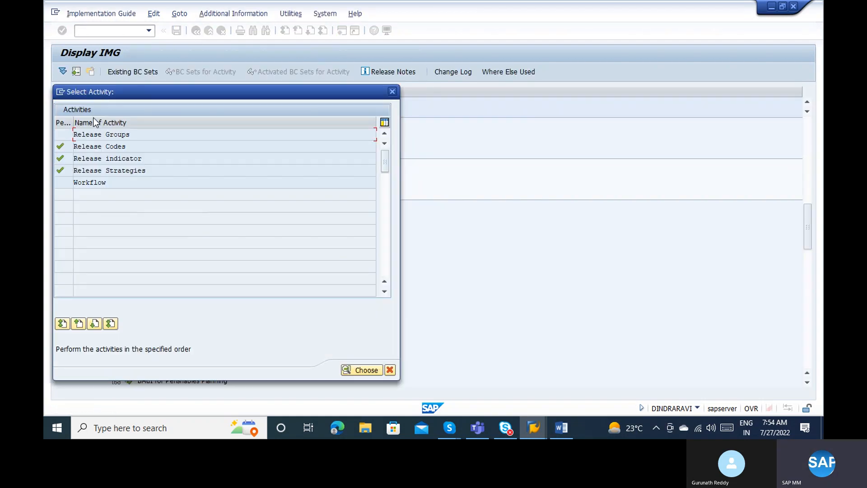
Delete release groups G3 and G4 and save the emptied Release Groups table.
double_click(98, 135)
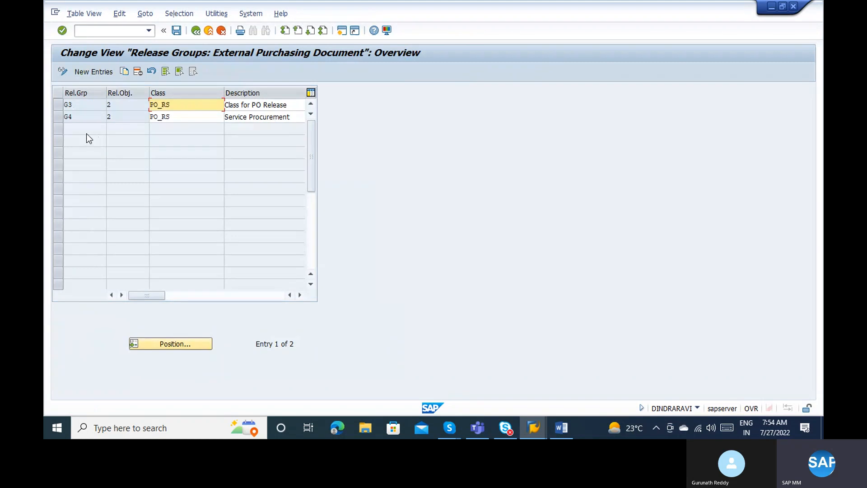
click(179, 72)
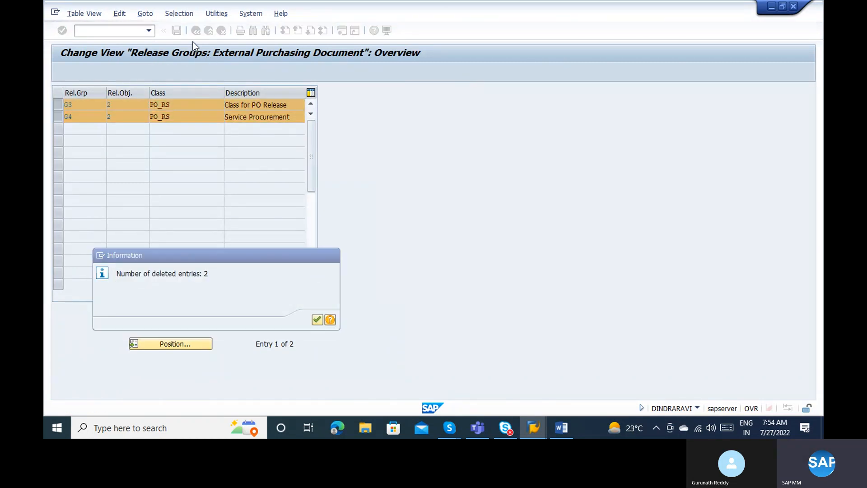
key(Return)
click(176, 31)
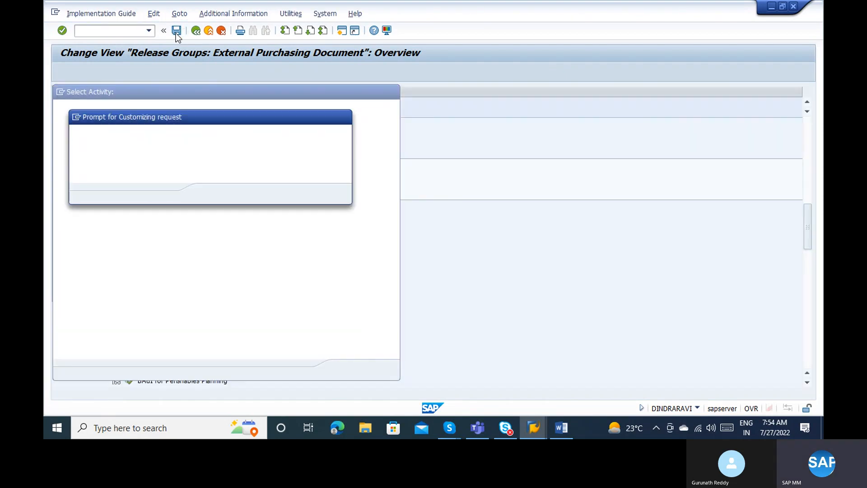
key(Return)
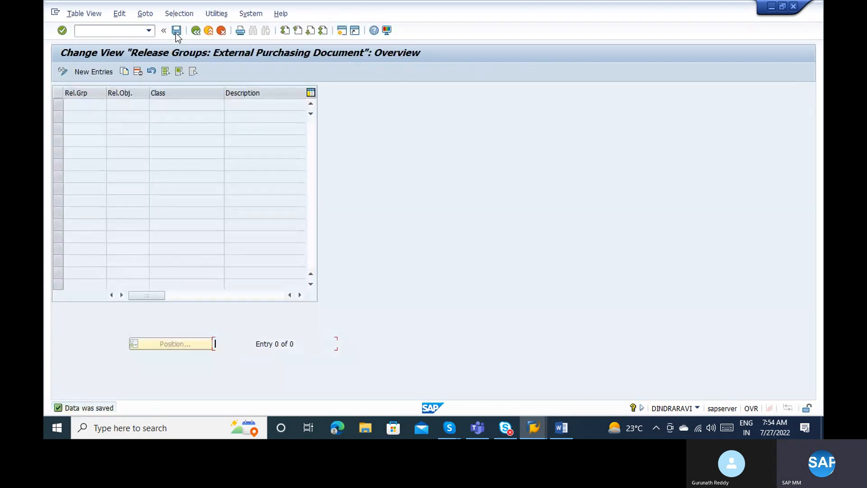
click(195, 30)
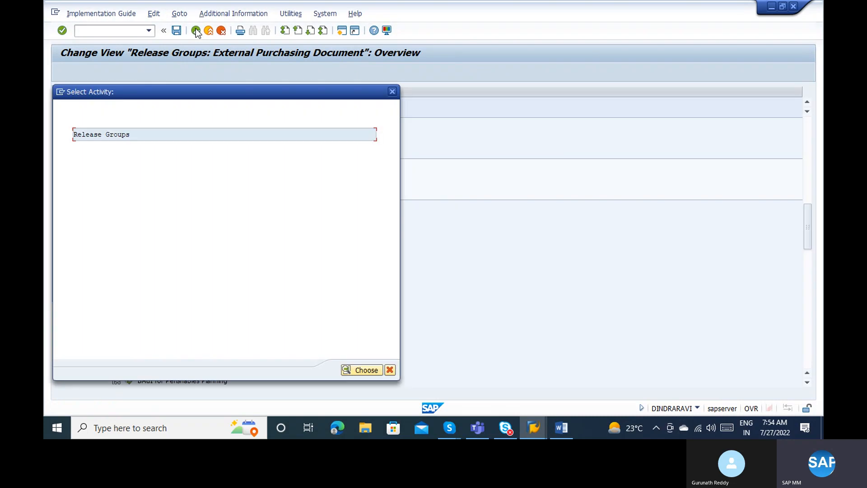
Add a new release group AB with class ZMM_PO_CLASS.
double_click(113, 134)
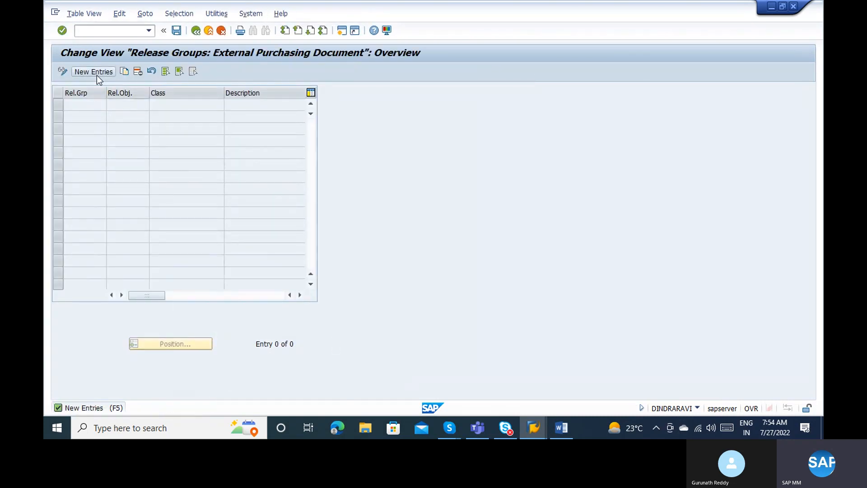
click(97, 74)
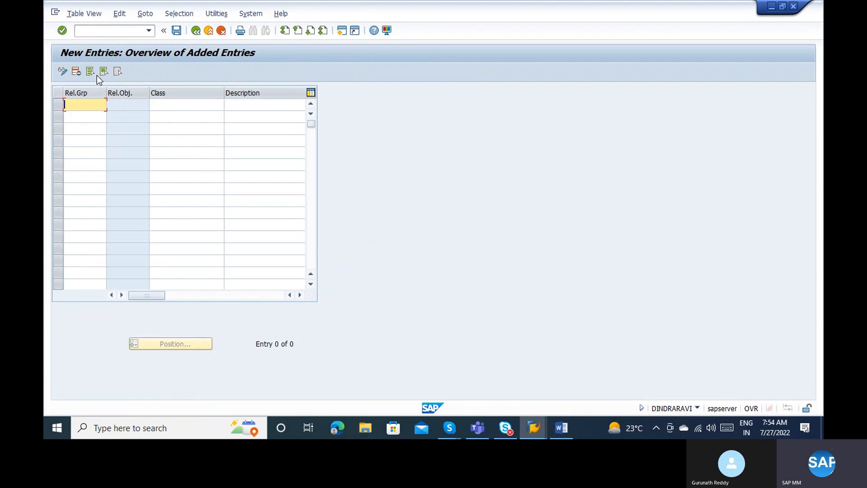
text(AB)
key(Tab)
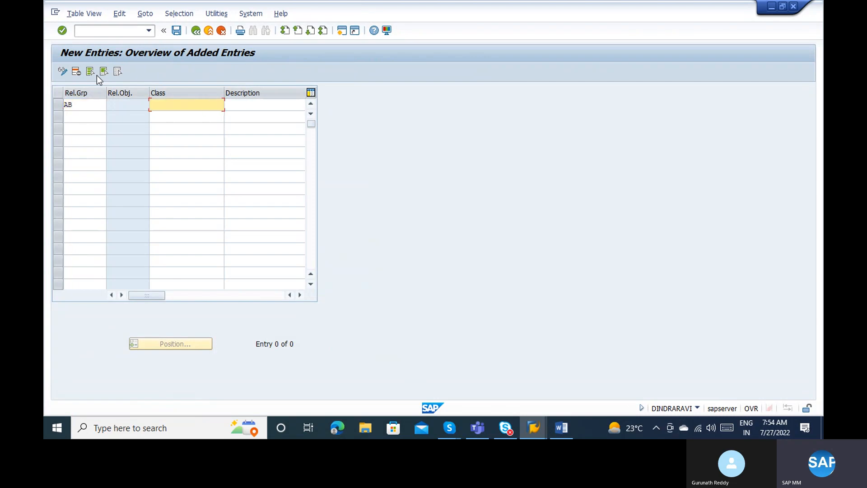
text(ZMM_PO_CLASS)
key(Tab)
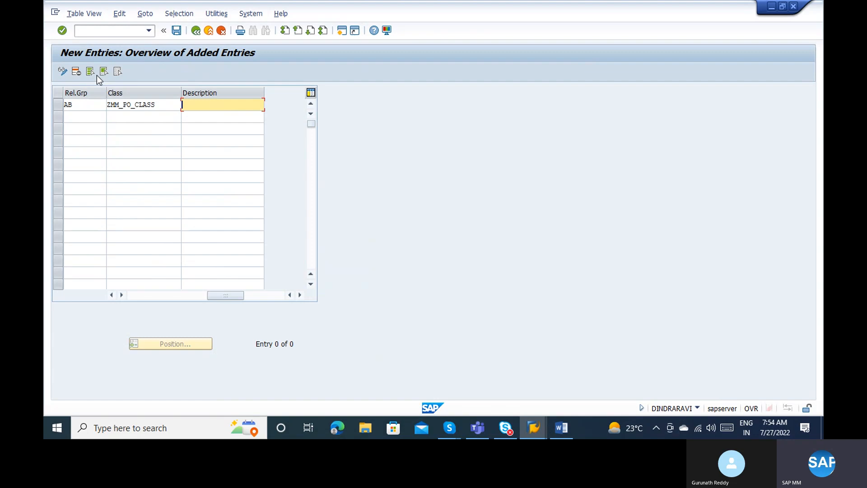
Give release group AB the description 'PO RG'.
text(P)
key(BackSpace)
text(Approval)
text( st)
text(ratgey)
key(BackSpace)
key(BackSpace)
key(BackSpace)
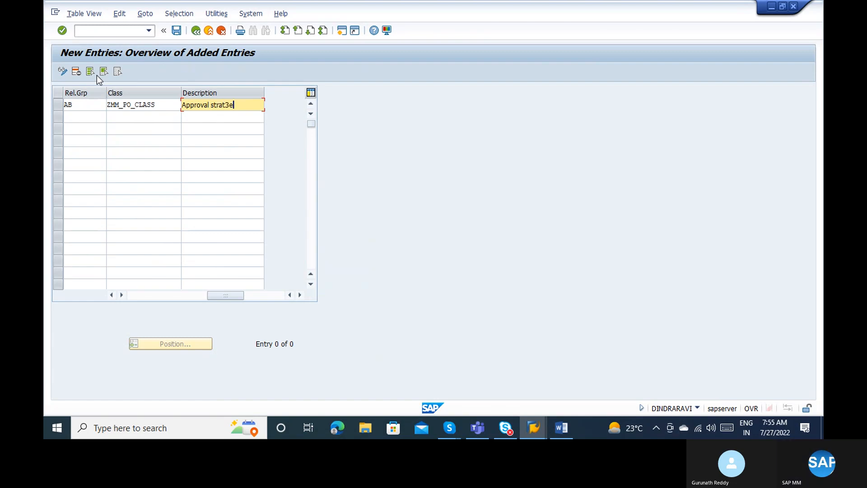
text(egy fo)
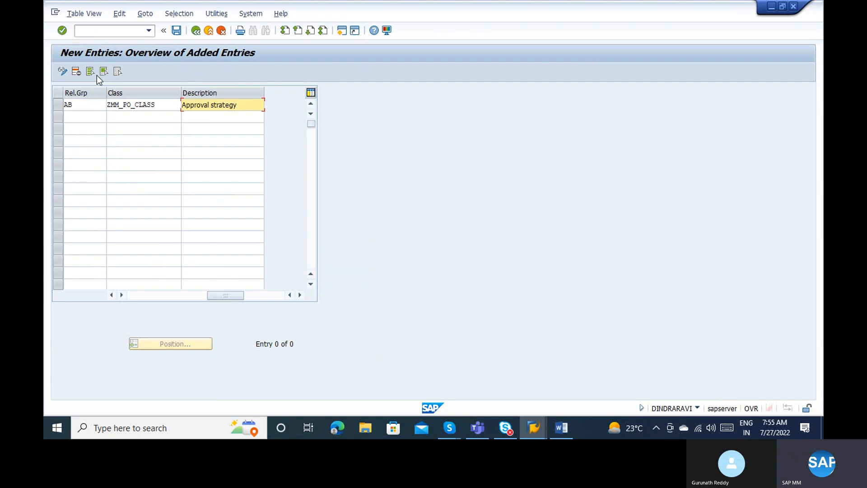
key(BackSpace)
key(BackSpace)
key(BackSpace)
click(183, 106)
text(PO)
key(Delete)
key(Delete)
key(Delete)
key(Delete)
key(Delete)
key(Delete)
key(Delete)
key(Delete)
key(Delete)
key(Delete)
key(Delete)
key(Delete)
key(Delete)
key(Delete)
key(Delete)
text(RG)
key(Return)
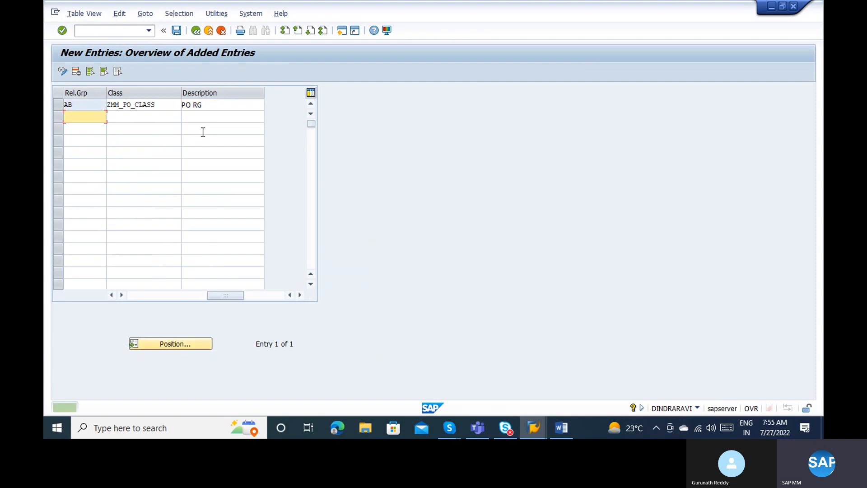
Save release group AB to the customizing request and go back.
click(178, 34)
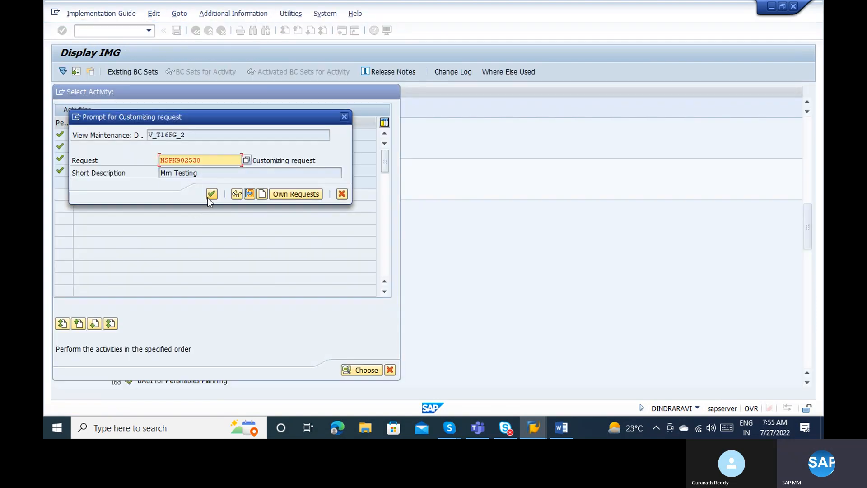
click(211, 194)
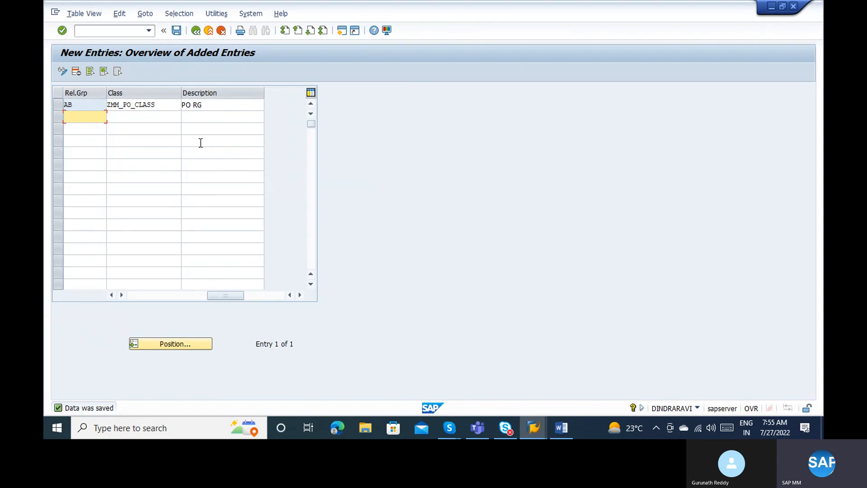
click(196, 33)
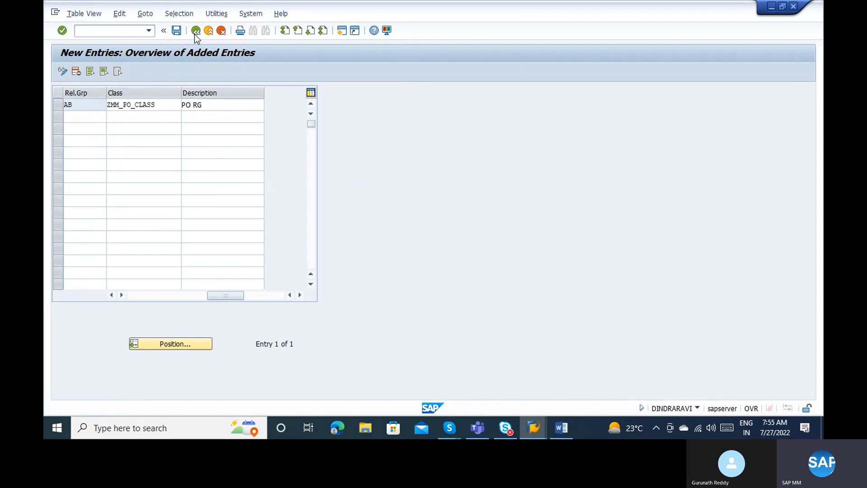
Open the Release Codes table, check the approver list in the Word notes, and start new entries.
click(194, 34)
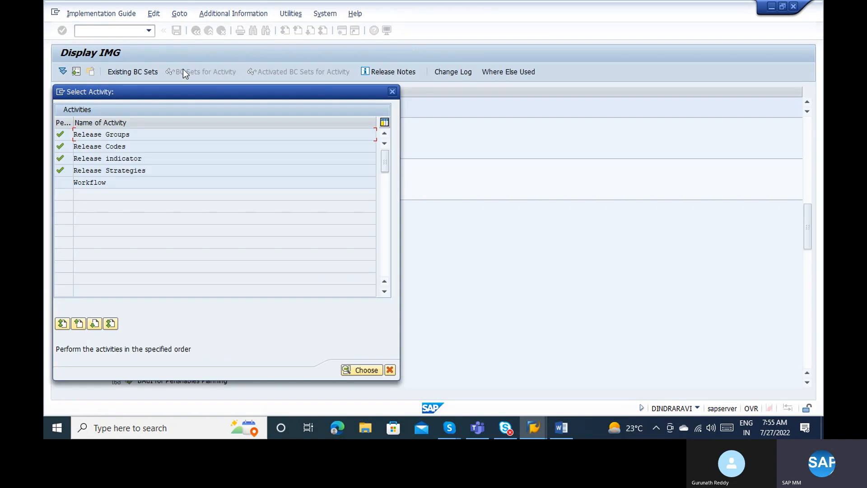
double_click(113, 148)
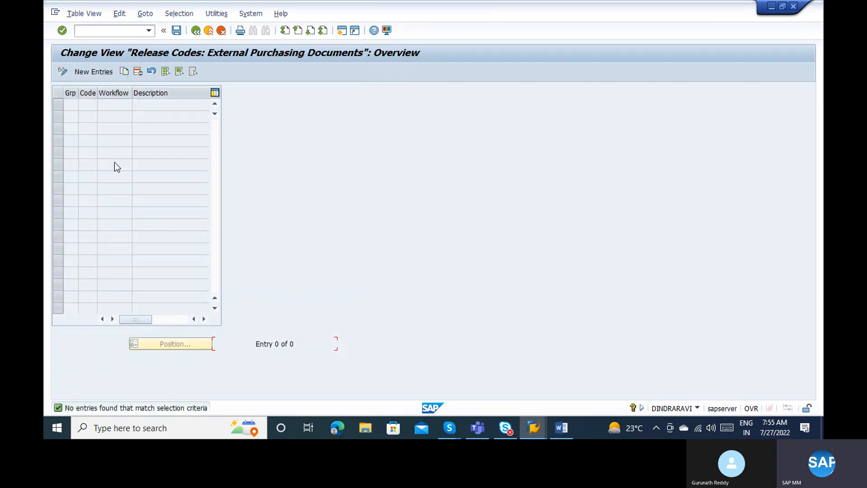
key(alt+Tab)
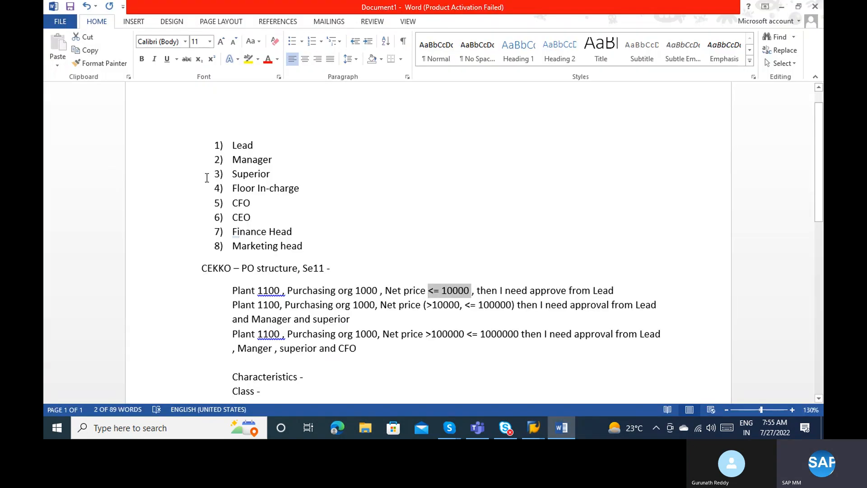
click(255, 144)
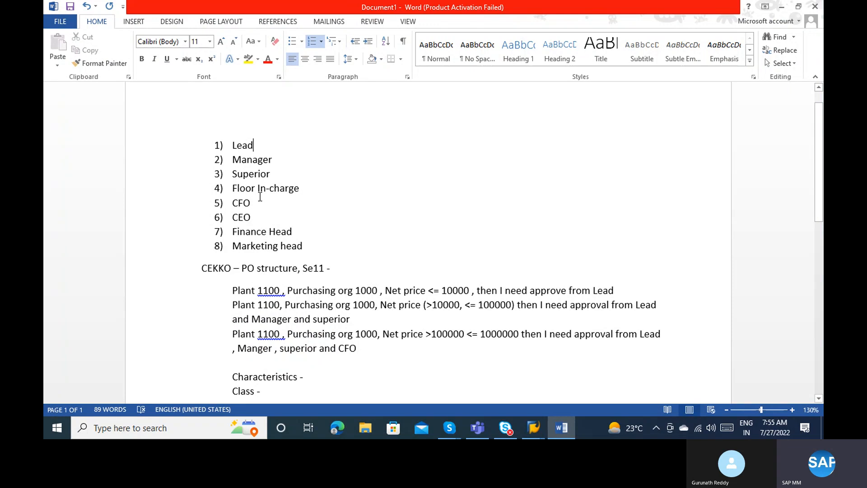
key(alt+Tab)
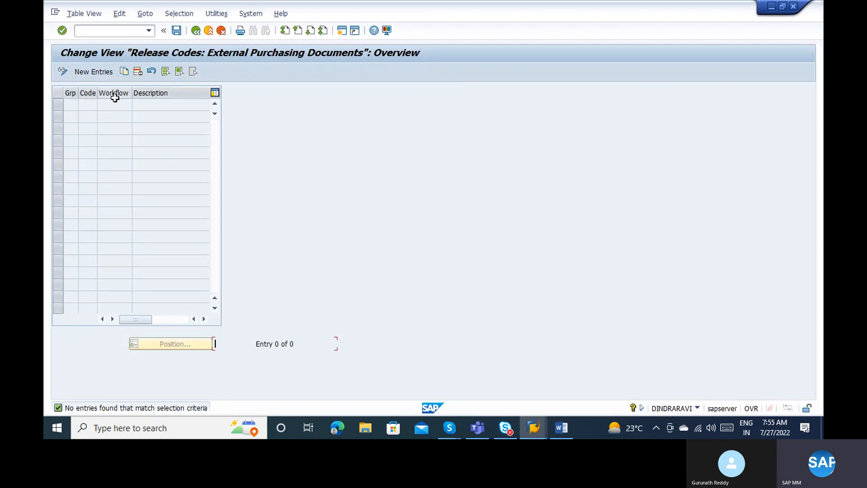
click(92, 74)
Enter the first release code row: group AB, code 01, description LEAD.
text(0)
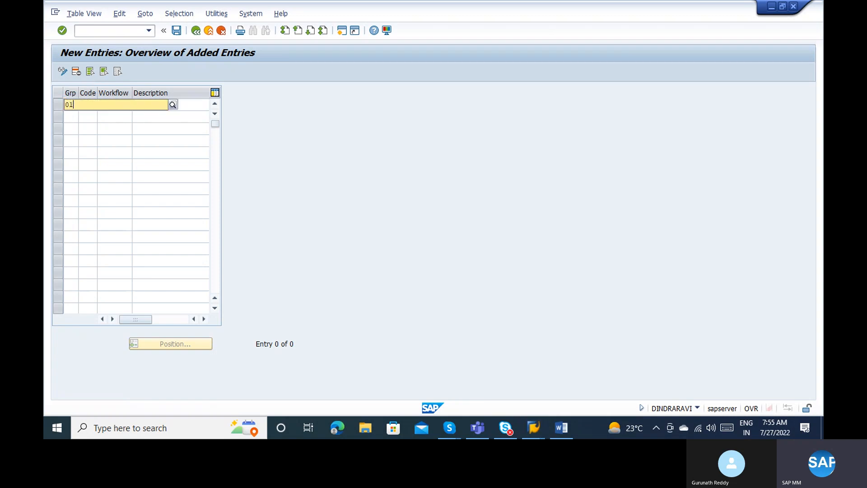
text(1)
key(shift+Tab)
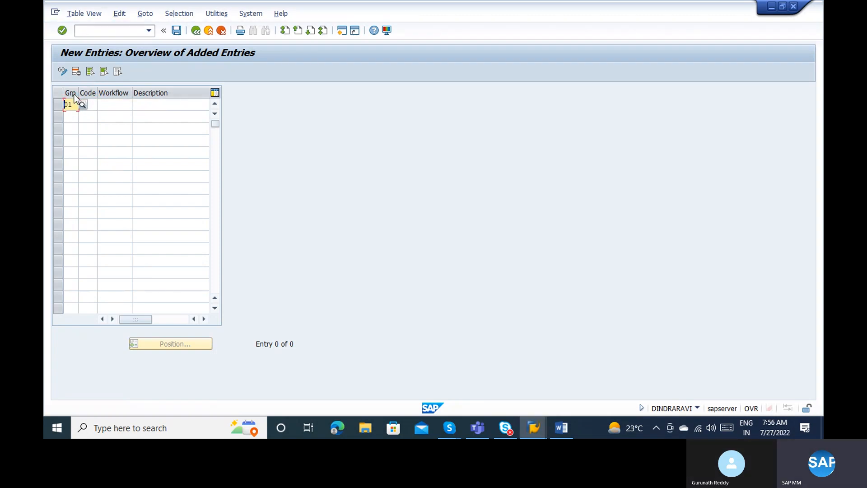
key(Delete)
text(AB)
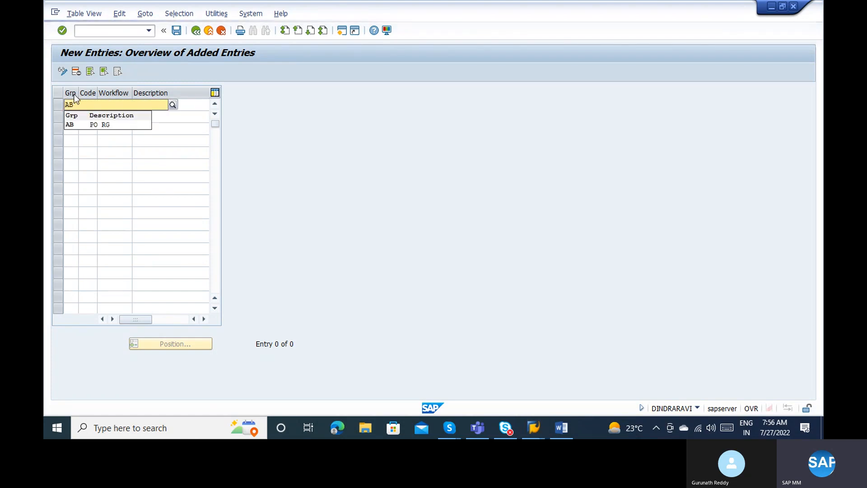
click(72, 126)
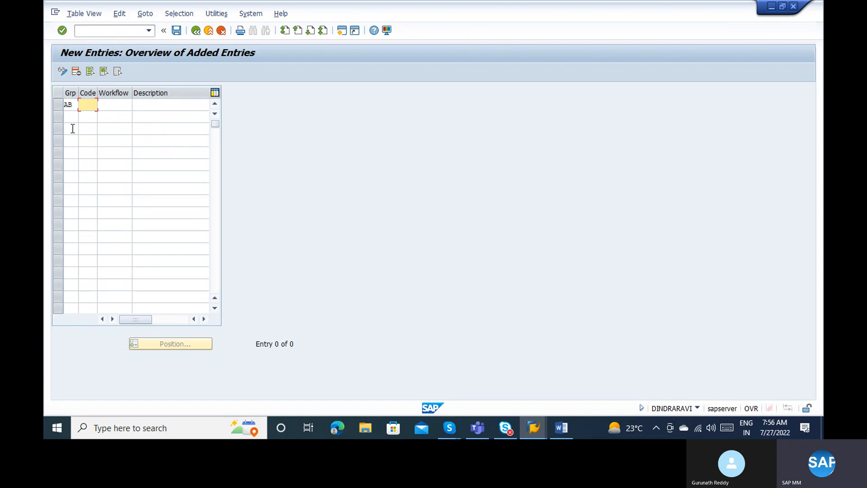
text(01)
key(Tab)
key(Tab)
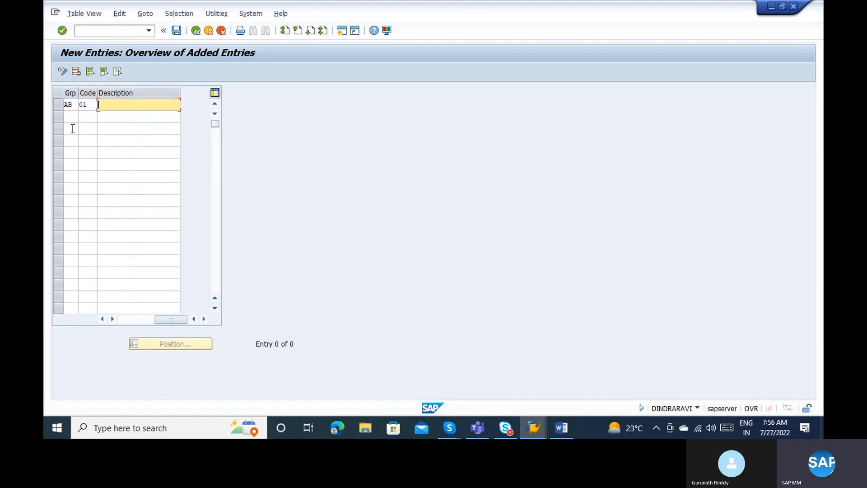
text(LEAD)
key(Tab)
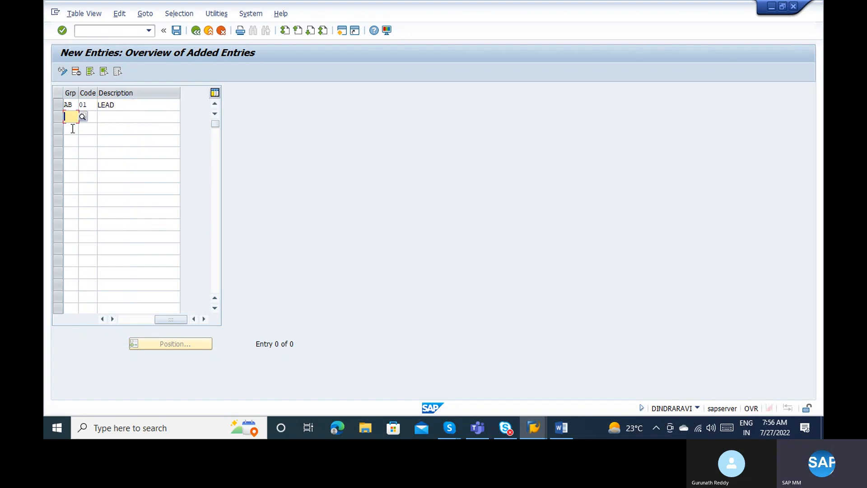
Add release code 02 'Superior' for group AB.
text(AB)
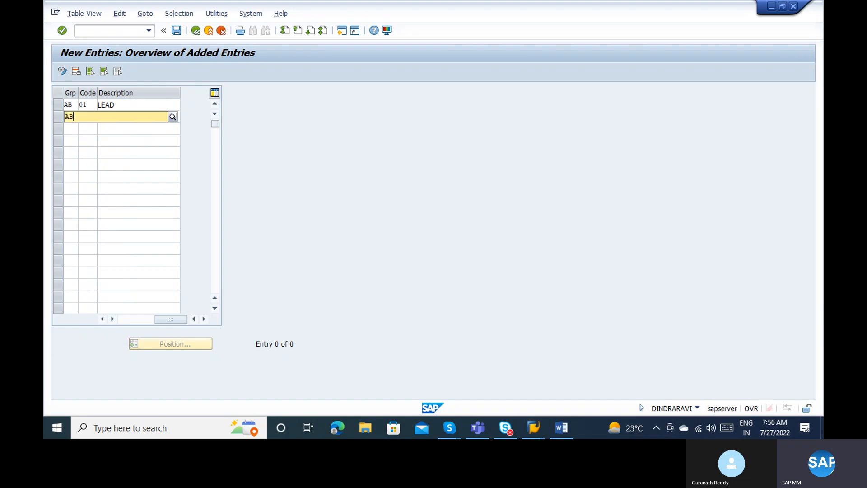
key(Tab)
text(02)
key(Tab)
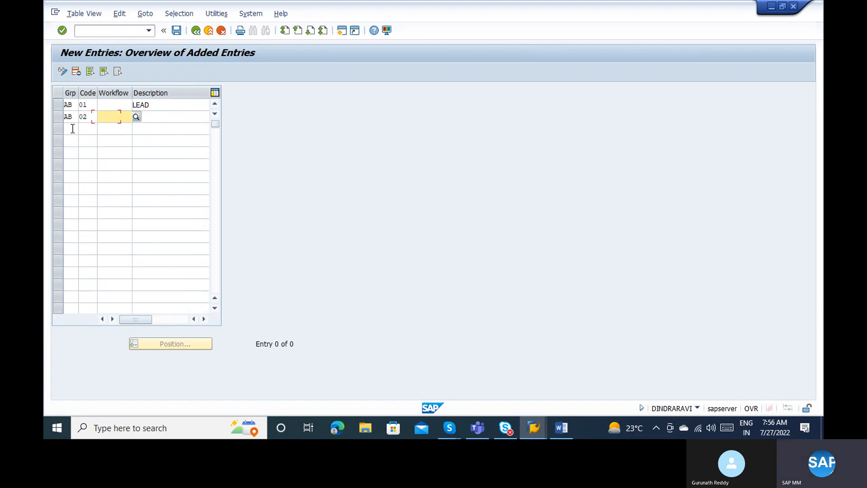
text(Supervi)
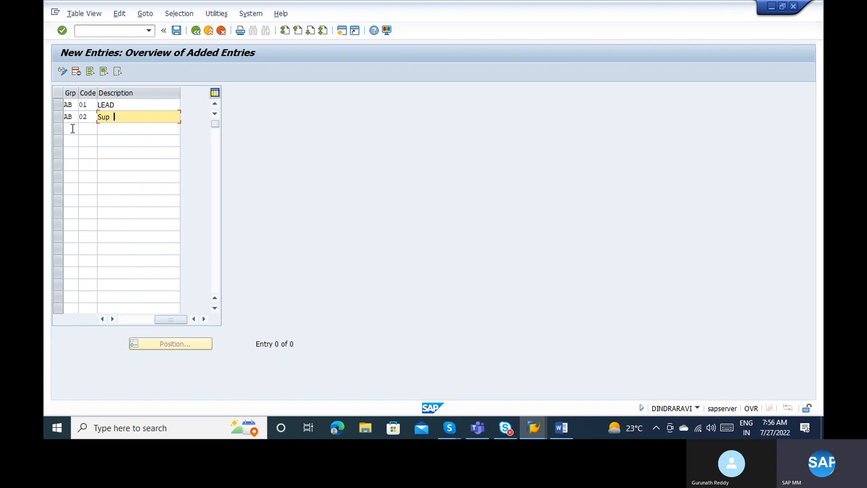
key(BackSpace)
key(BackSpace)
text(ior)
Add release code 03 'Marketing Manager' for group AB.
click(72, 129)
text(ABN)
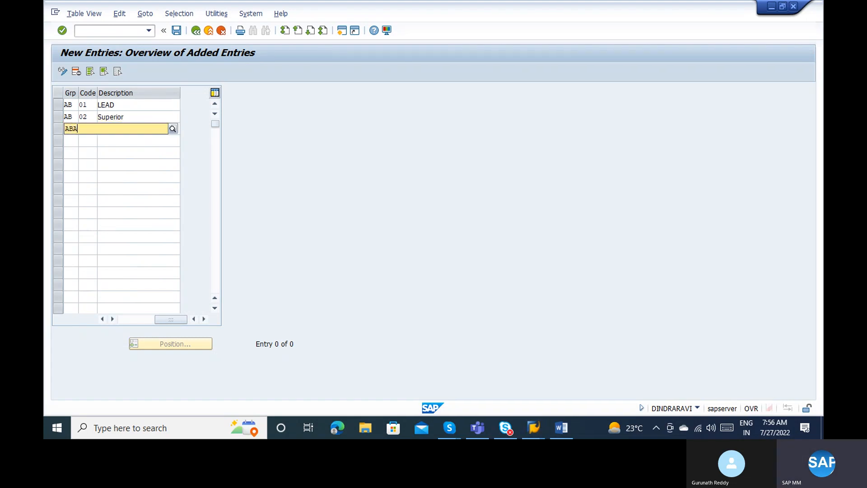
key(BackSpace)
key(BackSpace)
key(BackSpace)
text(AB)
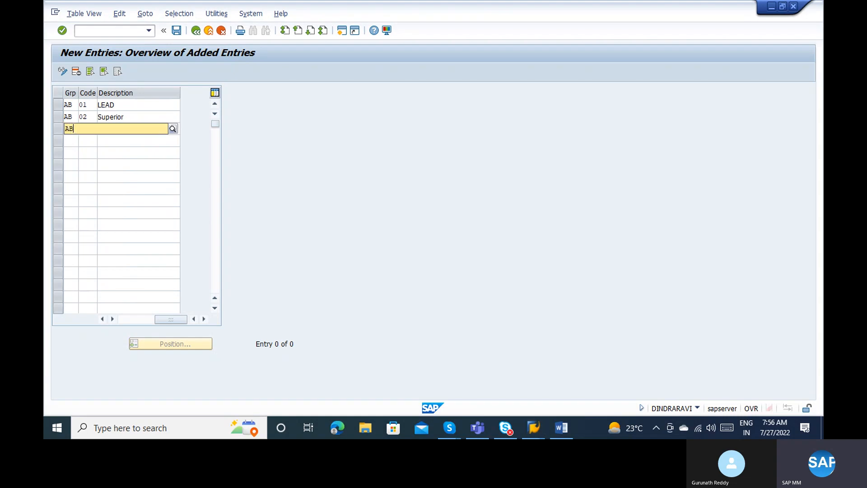
text(N)
key(BackSpace)
key(Tab)
text(03)
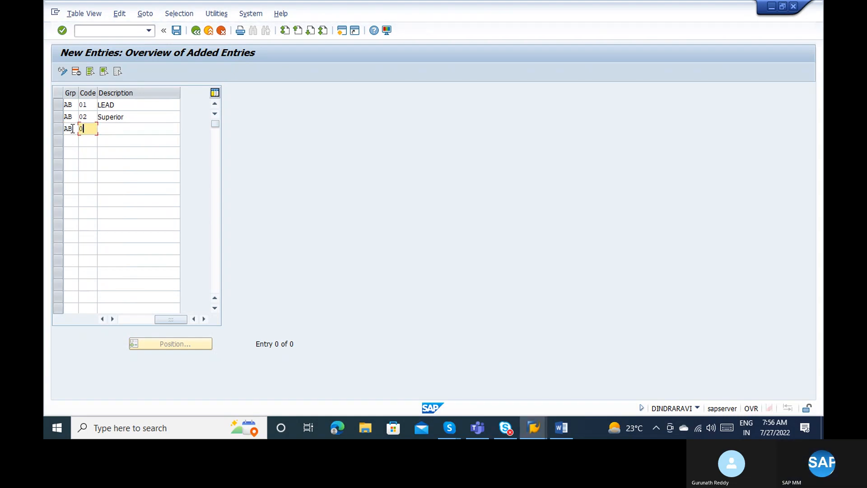
key(Tab)
key(Tab)
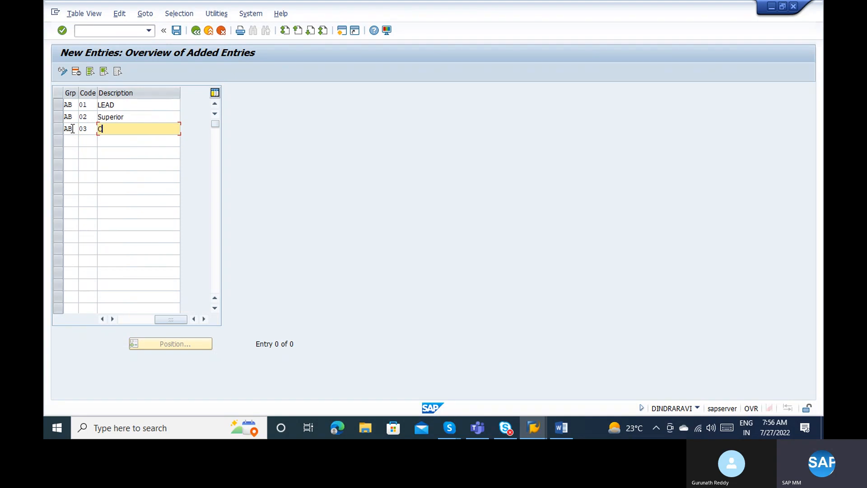
text(Marketing)
key(BackSpace)
key(BackSpace)
key(BackSpace)
key(BackSpace)
text(r)
key(BackSpace)
text(ting Manae)
key(BackSpace)
text(ger)
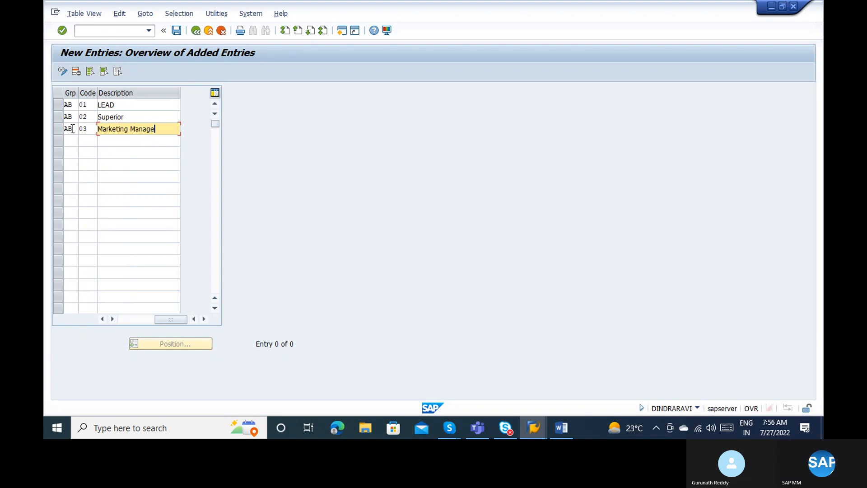
key(Return)
Add release code 04 'Store Manager' for group AB.
text(AB)
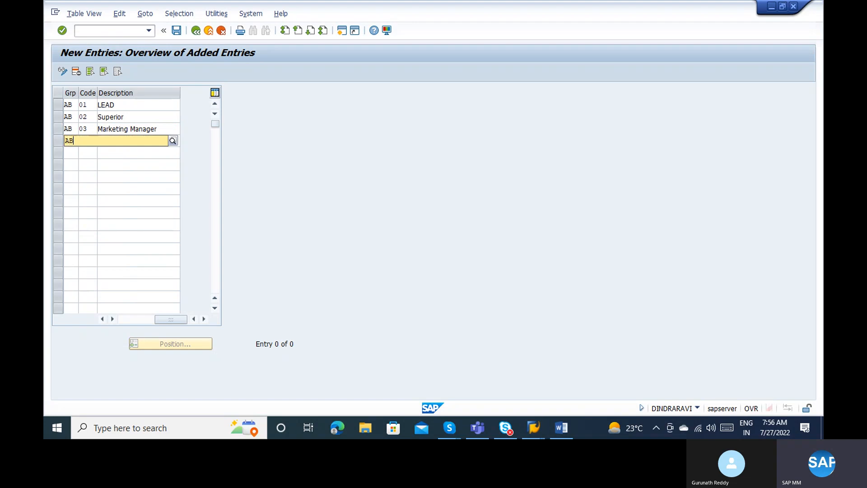
key(Tab)
text(0)
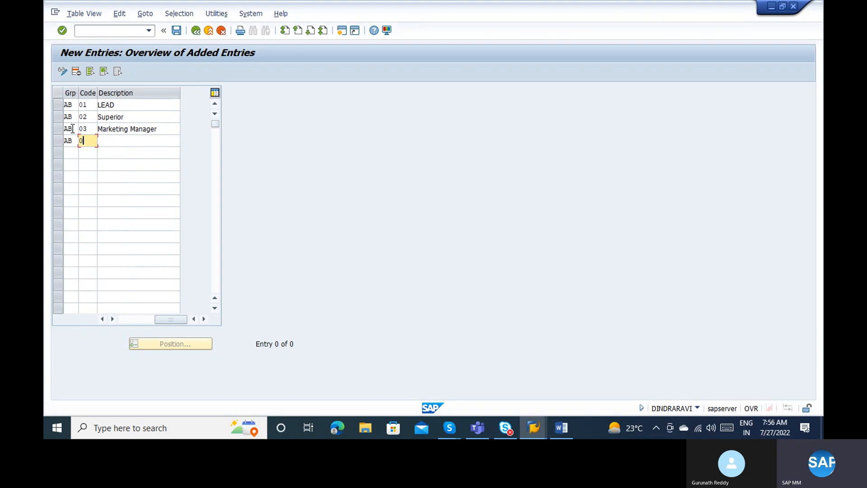
text(4)
key(Tab)
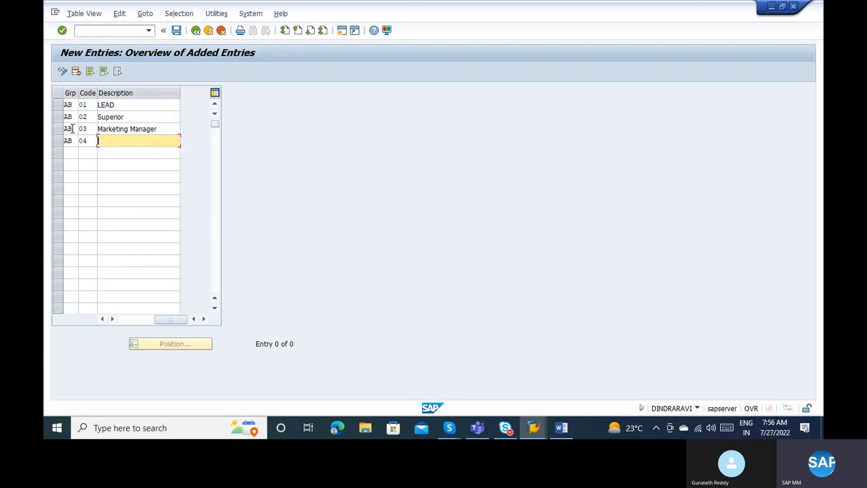
text(Store Manager)
Add release code 05 'Finance Manager' for group AB.
key(Tab)
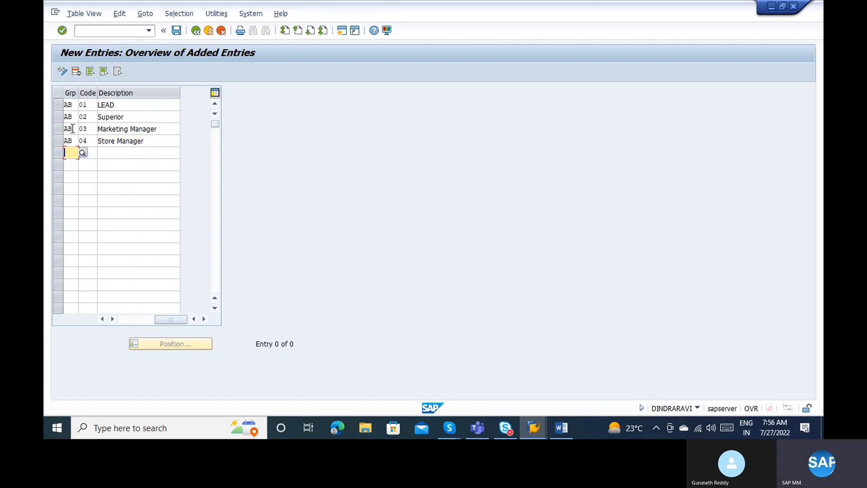
key(Escape)
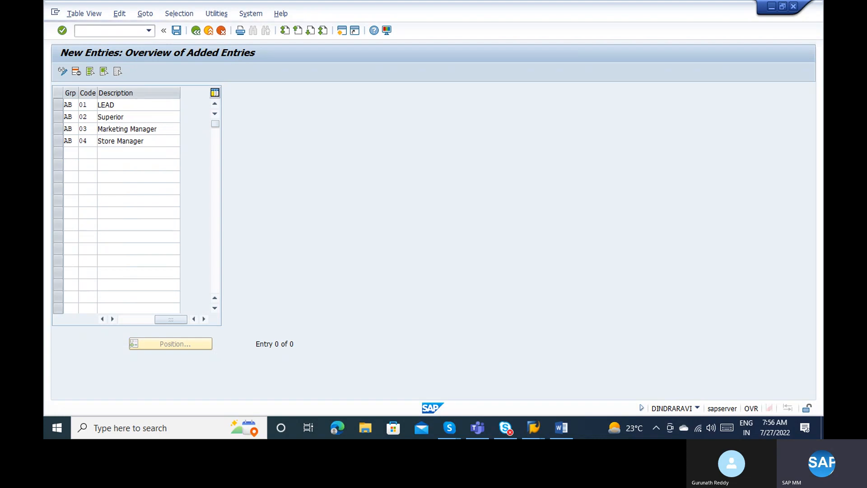
text(ABA)
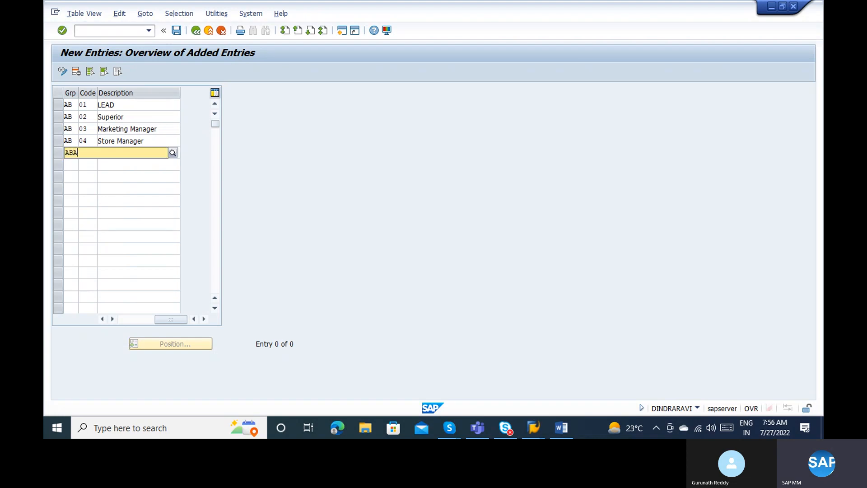
key(Tab)
text(05)
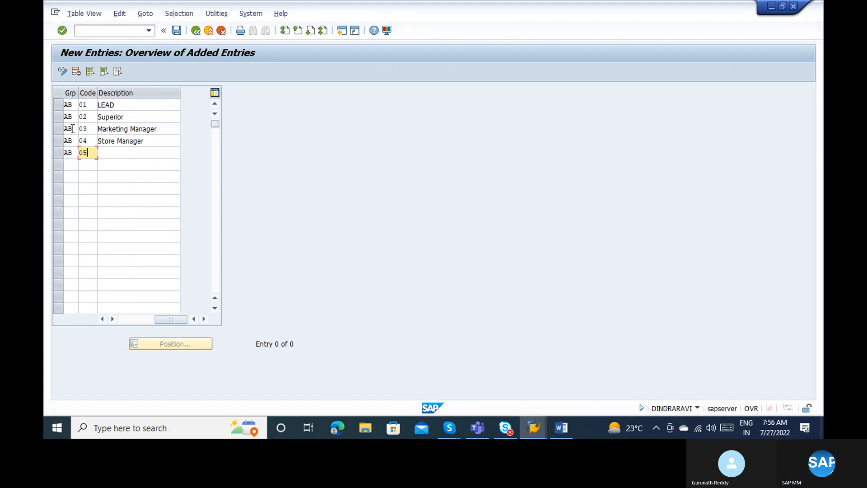
key(Tab)
text(Fian)
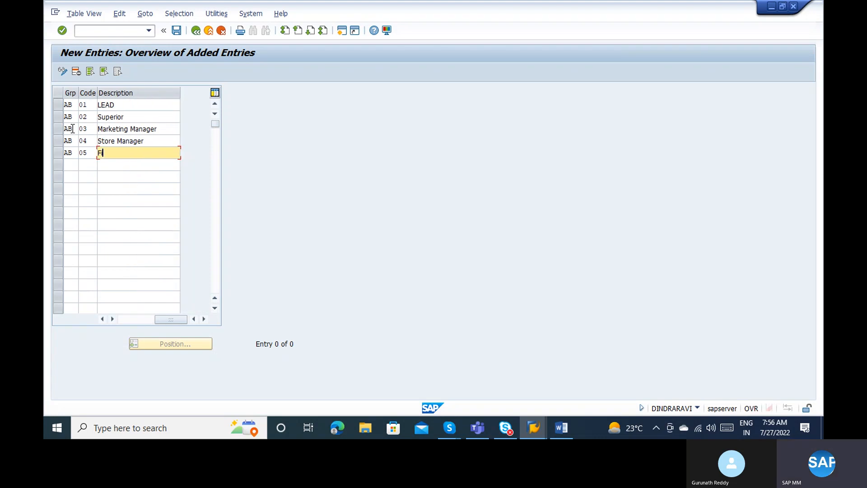
key(BackSpace)
key(BackSpace)
text(nance Manager)
click(124, 323)
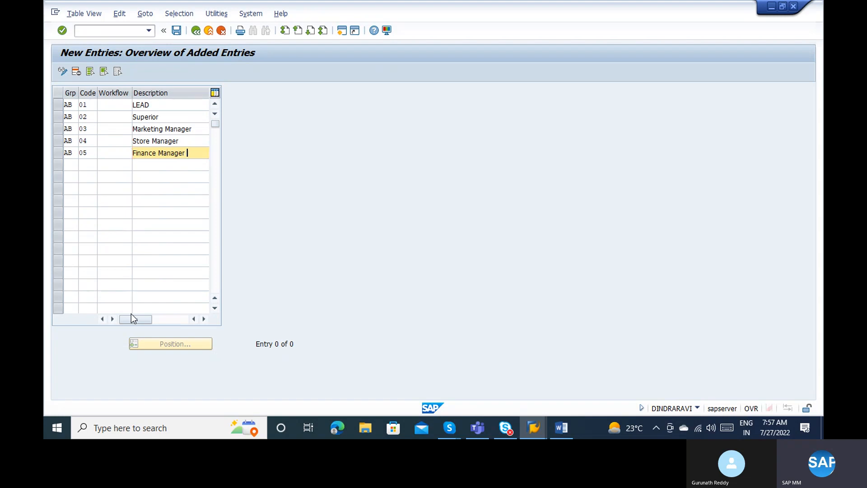
key(alt+Tab)
key(alt+Tab)
key(alt+Tab)
key(alt+Tab)
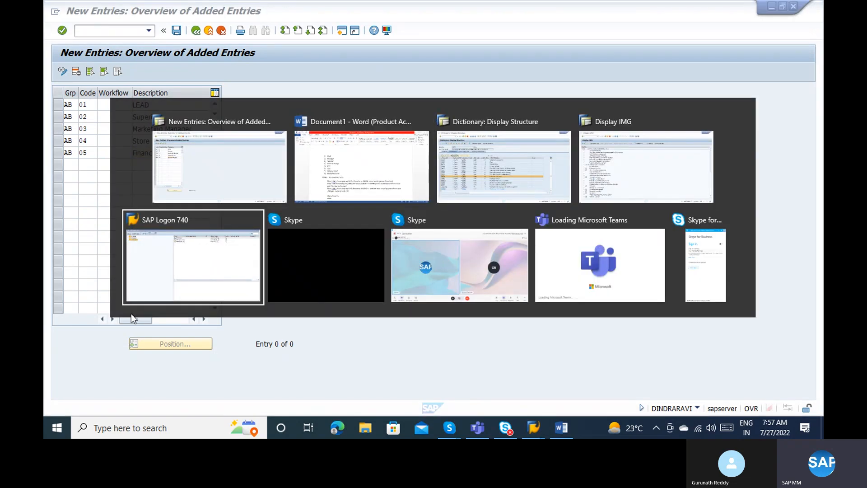
key(alt+shift+Tab)
key(alt+shift+Tab)
key(alt+shift+Tab)
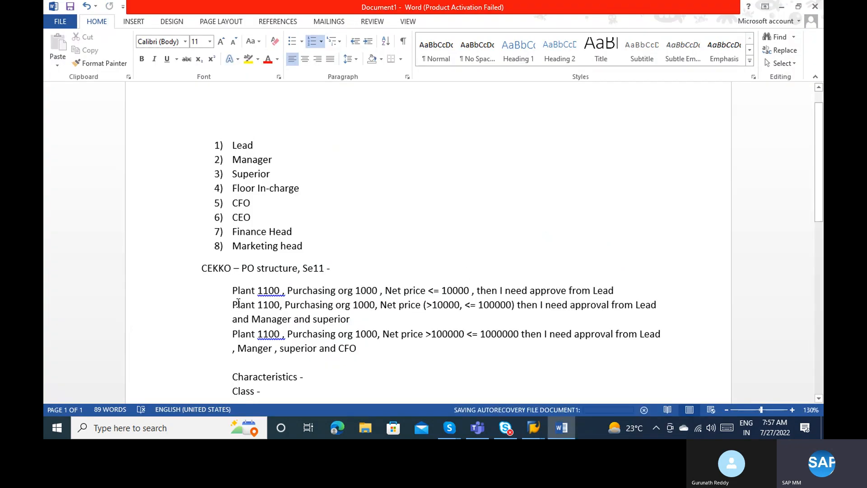
drag(233, 293, 458, 290)
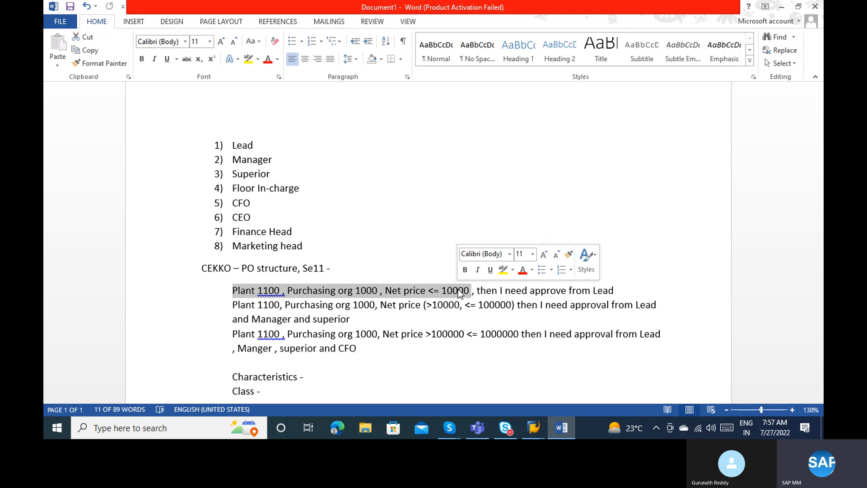
click(459, 291)
key(alt+Tab)
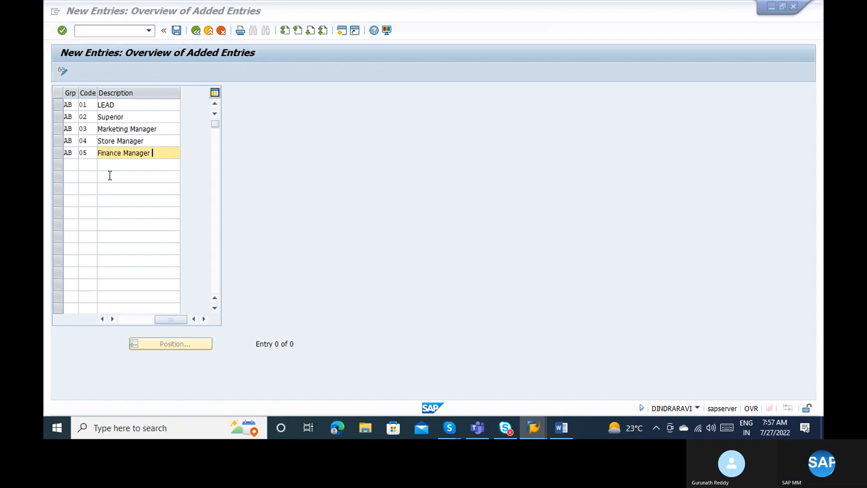
Save the five AB release codes to the customizing request and return to the activity list.
key(alt+Tab)
key(alt+Tab)
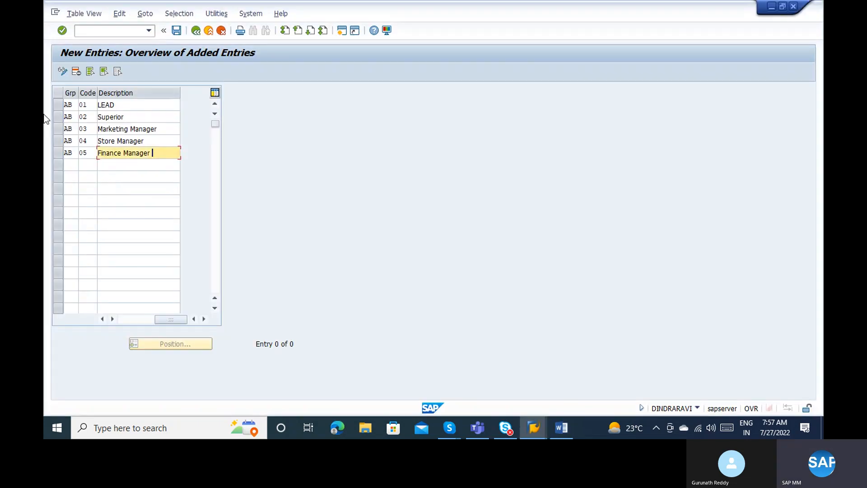
click(183, 33)
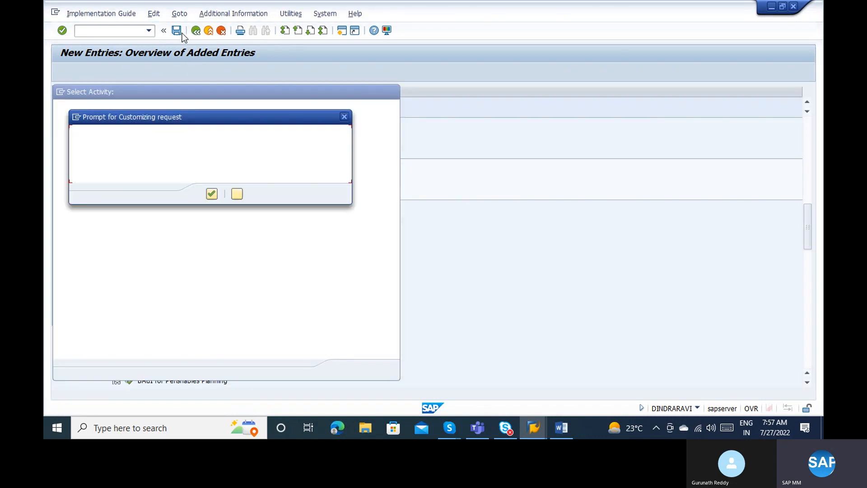
key(Return)
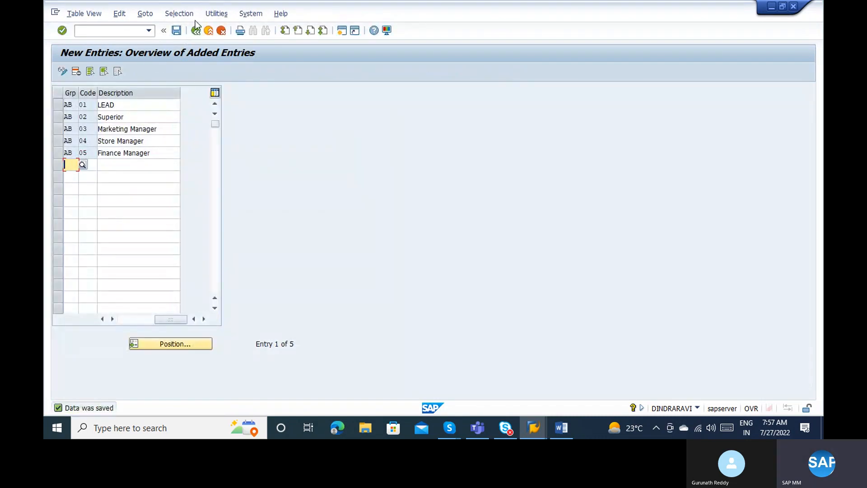
click(196, 31)
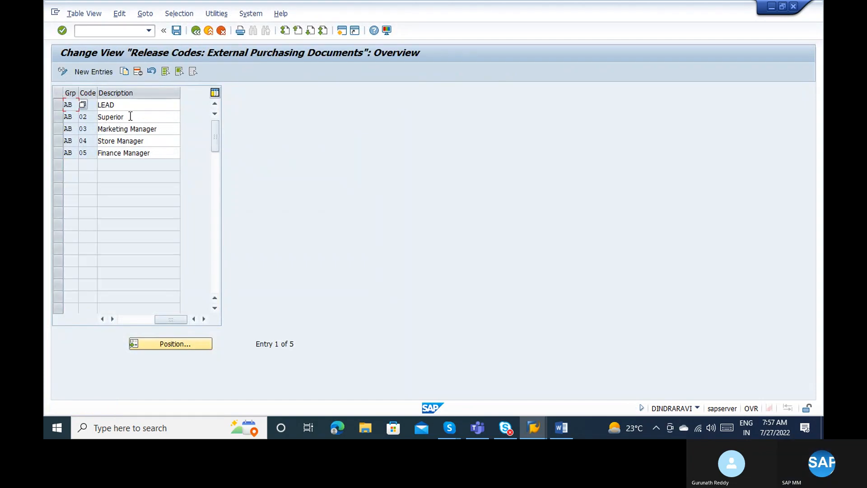
click(195, 31)
Open the Release indicator table and start a new entry with Release ID R.
double_click(94, 159)
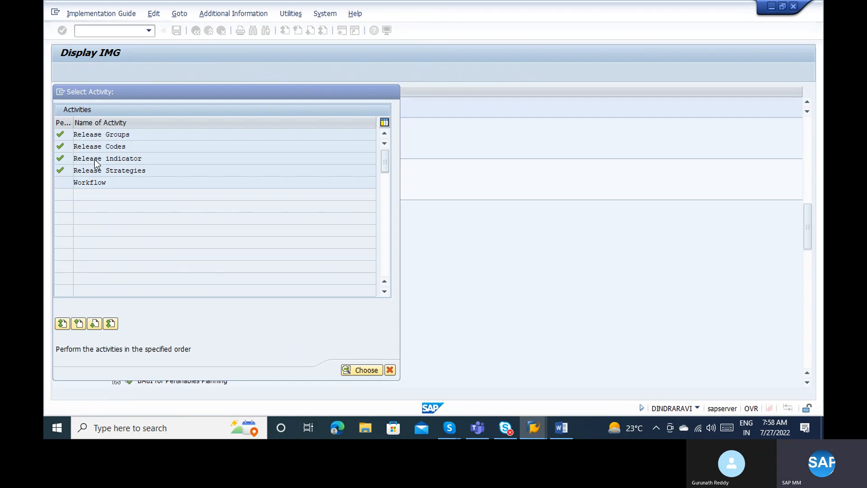
click(84, 72)
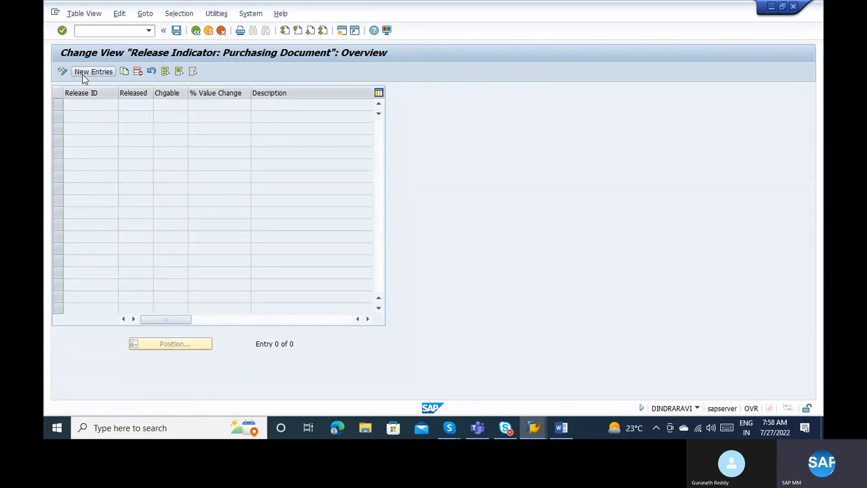
text(R)
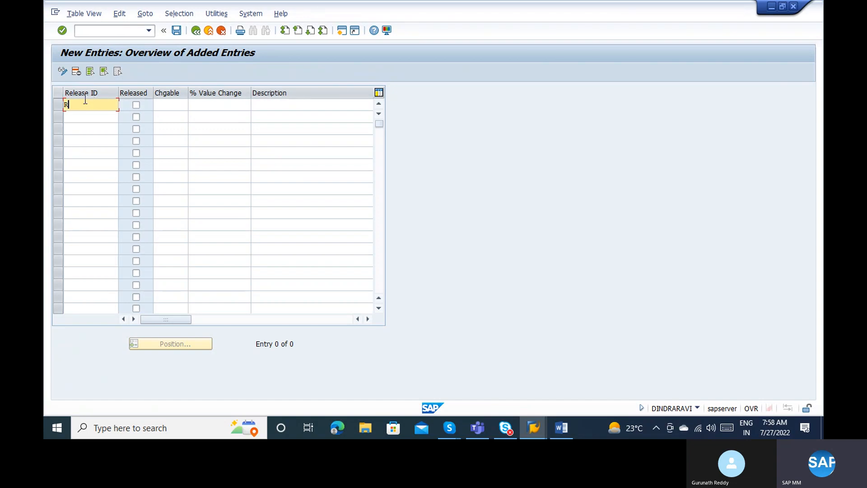
Mark release indicator R as Released and set its changeability to 4.
click(136, 105)
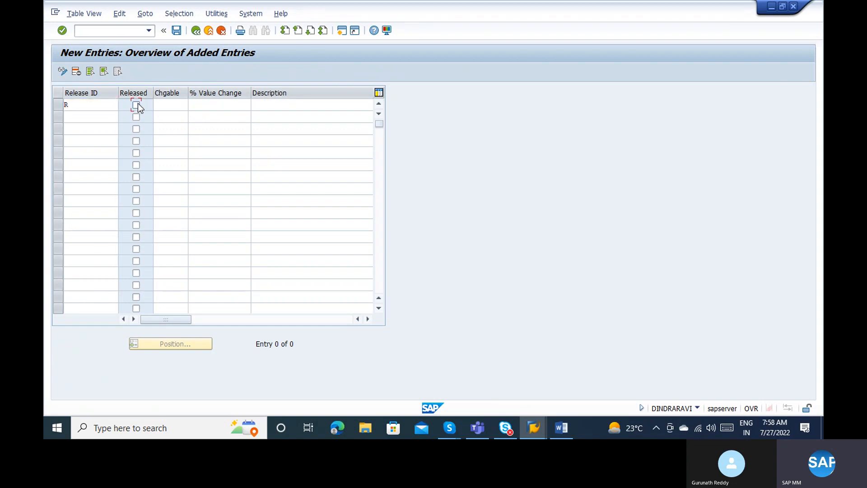
click(177, 103)
click(192, 104)
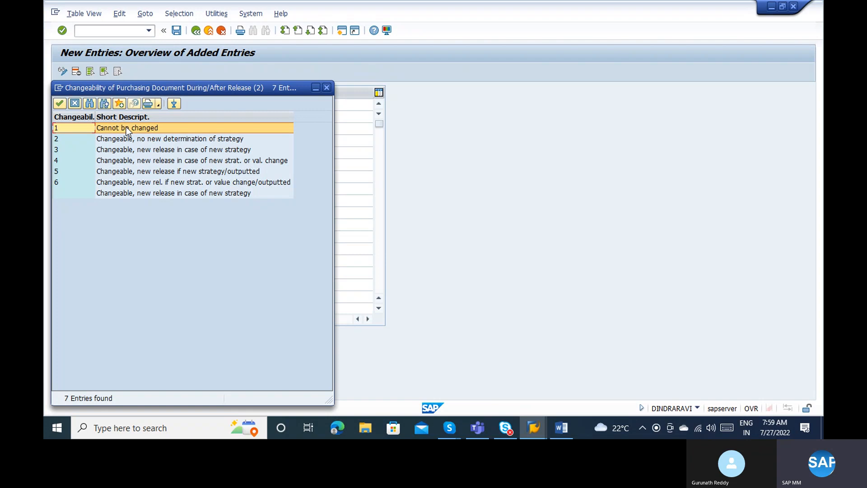
click(143, 139)
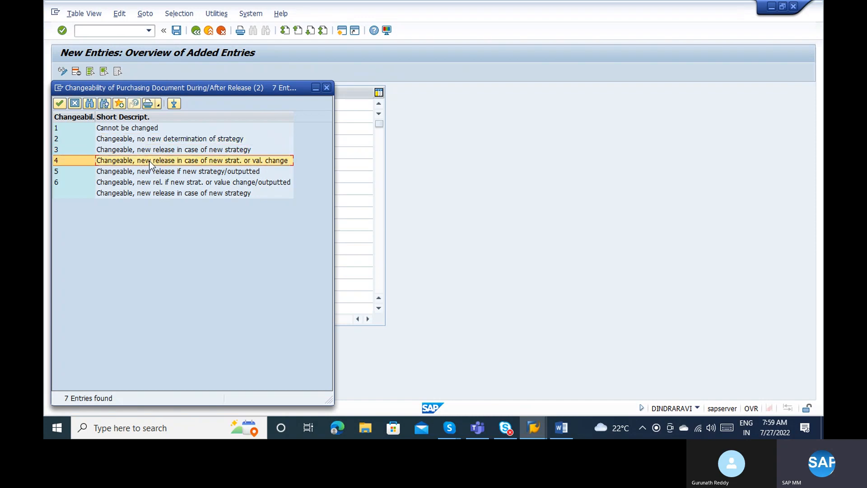
click(154, 183)
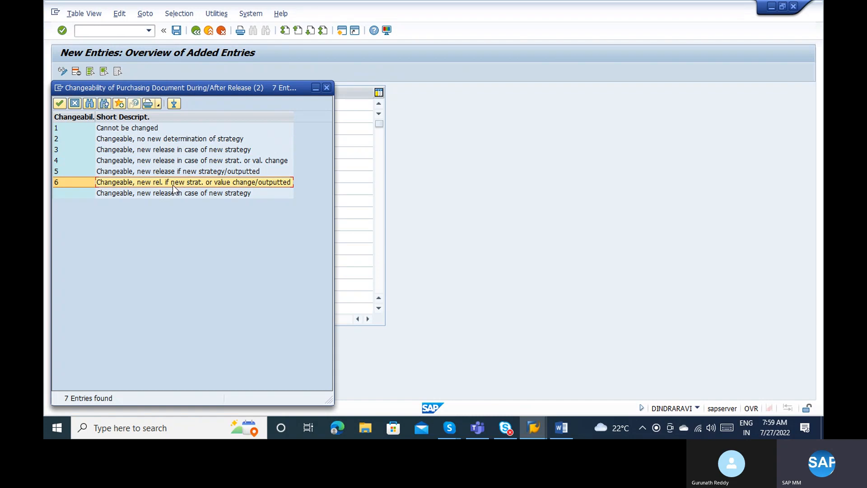
double_click(159, 160)
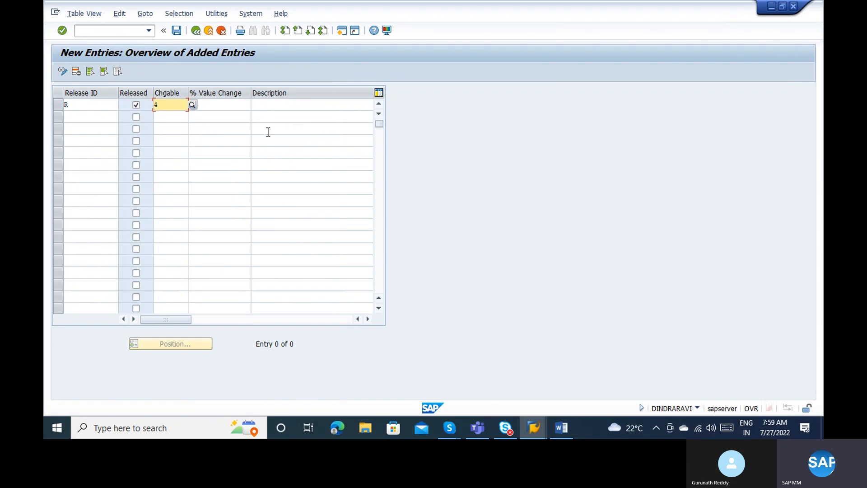
Describe indicator R as 'released' and add indicator B described as 'Blocking'.
click(267, 106)
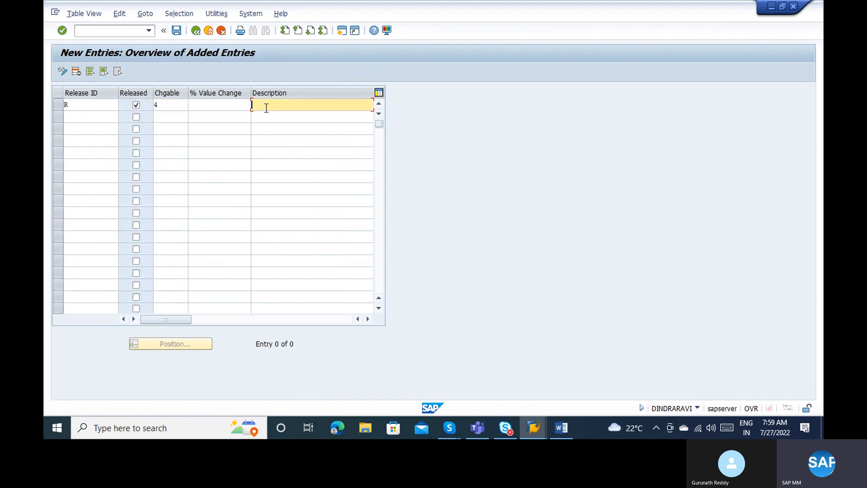
text(released)
click(235, 104)
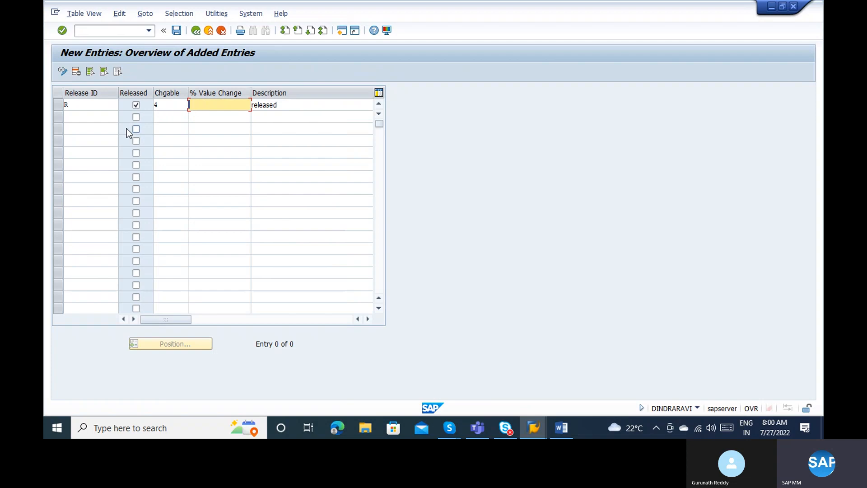
click(98, 118)
text(B)
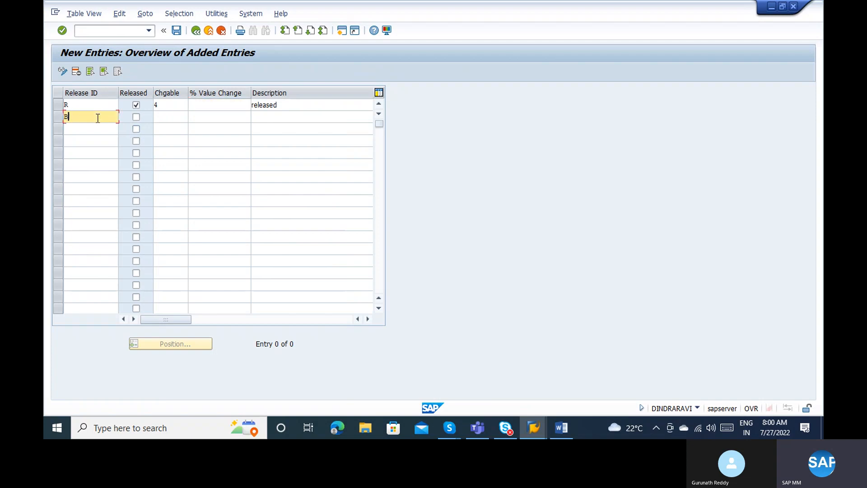
key(Tab)
key(Tab)
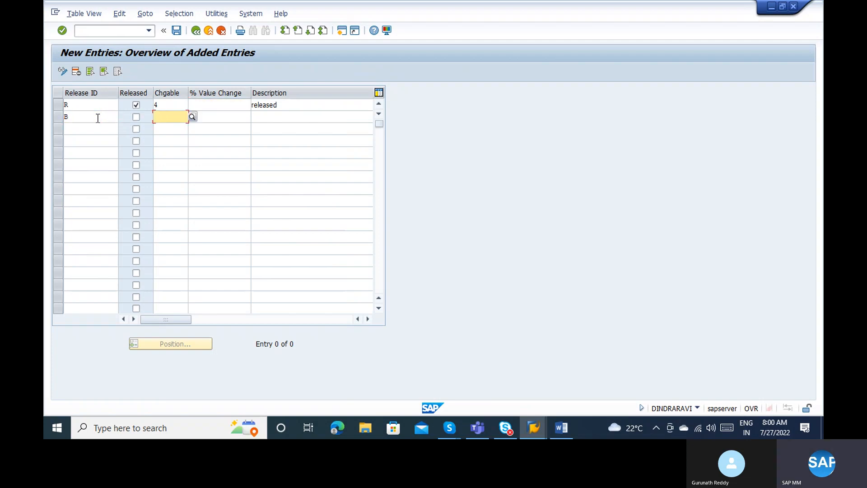
click(208, 114)
key(Tab)
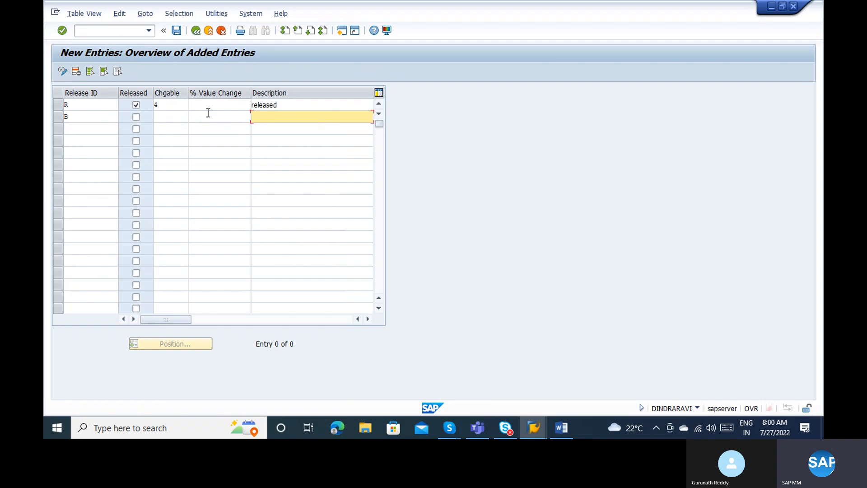
text(Blocking)
click(172, 116)
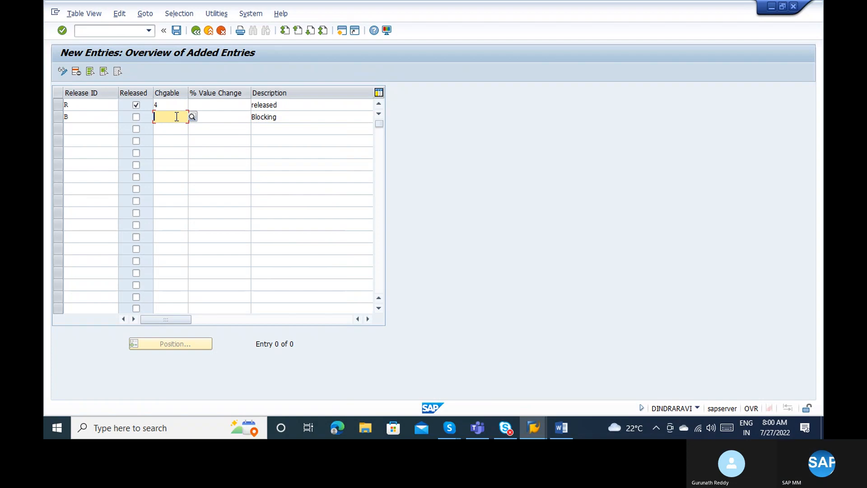
click(278, 117)
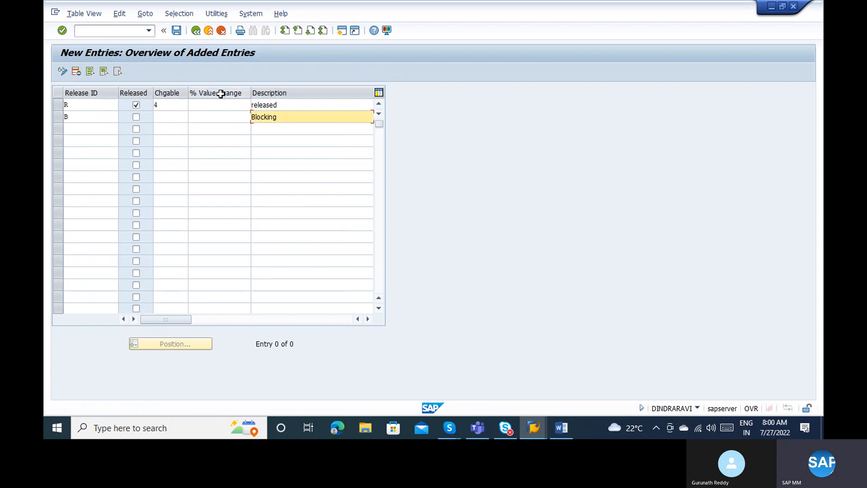
Save both release indicators to the customizing request and go back to the overview.
click(179, 35)
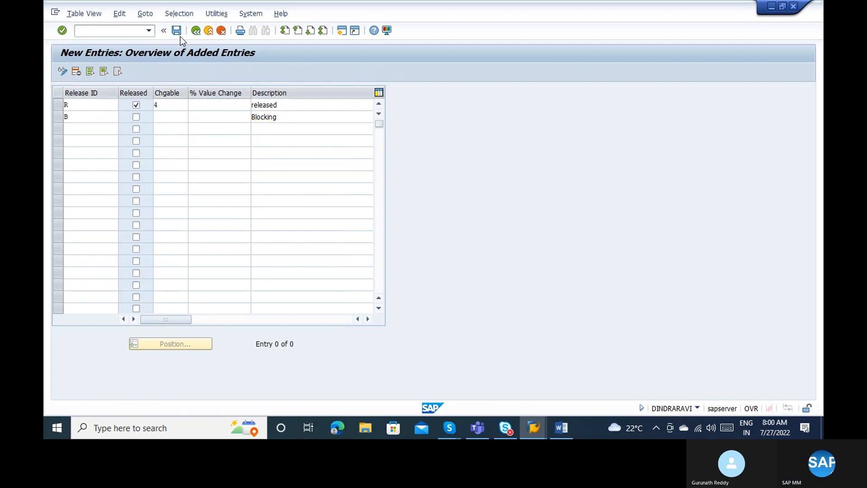
key(Return)
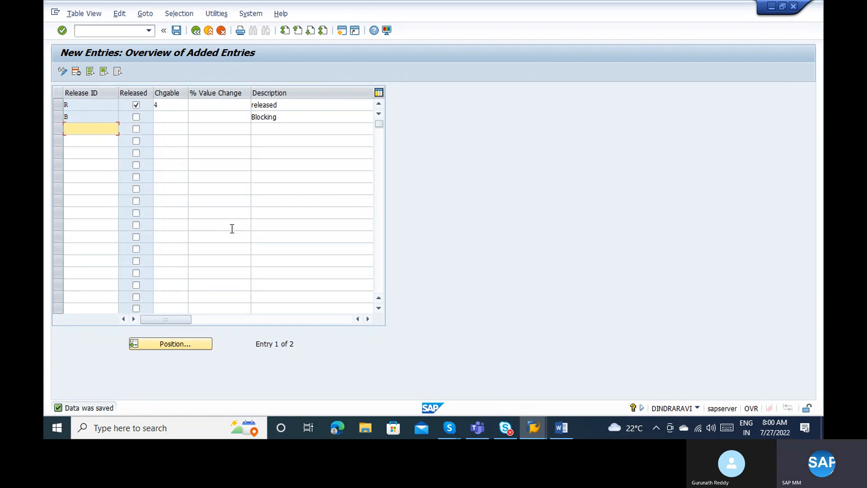
click(196, 31)
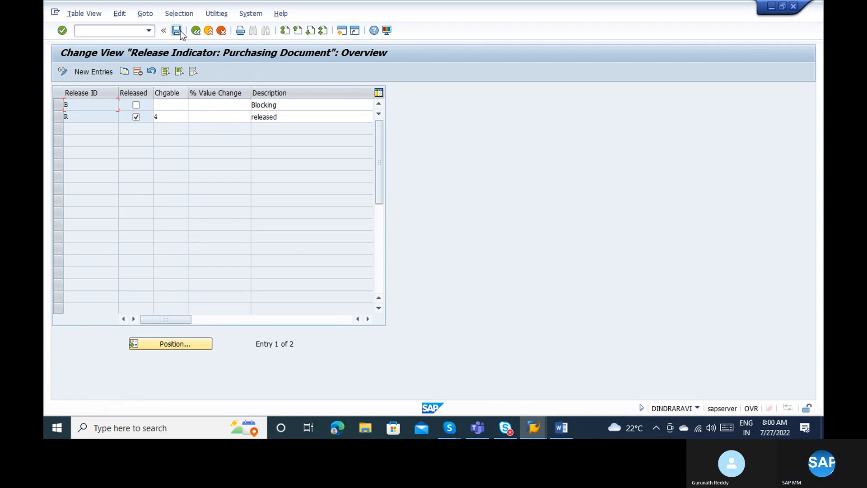
Create a new release strategy entry with release group AB and strategy S1.
click(194, 31)
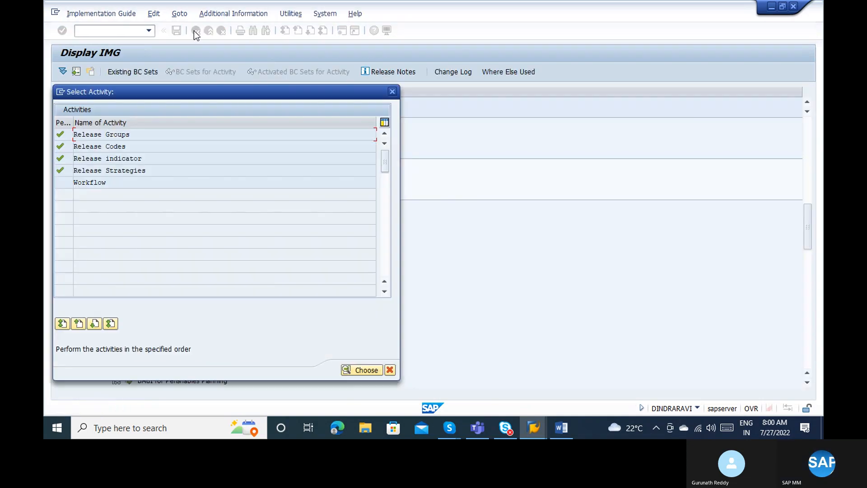
double_click(111, 170)
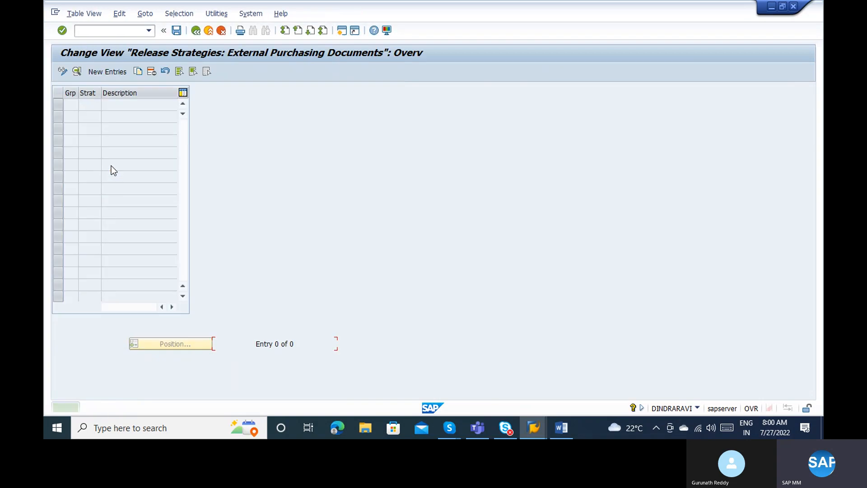
click(107, 73)
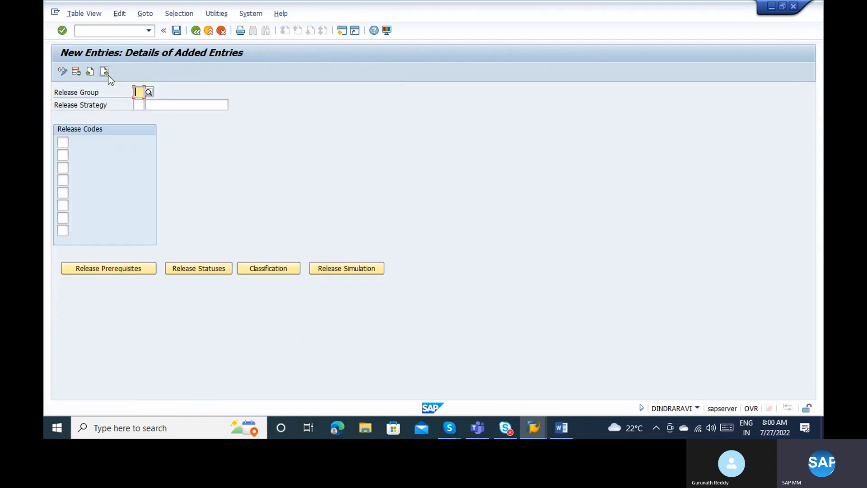
text(AB)
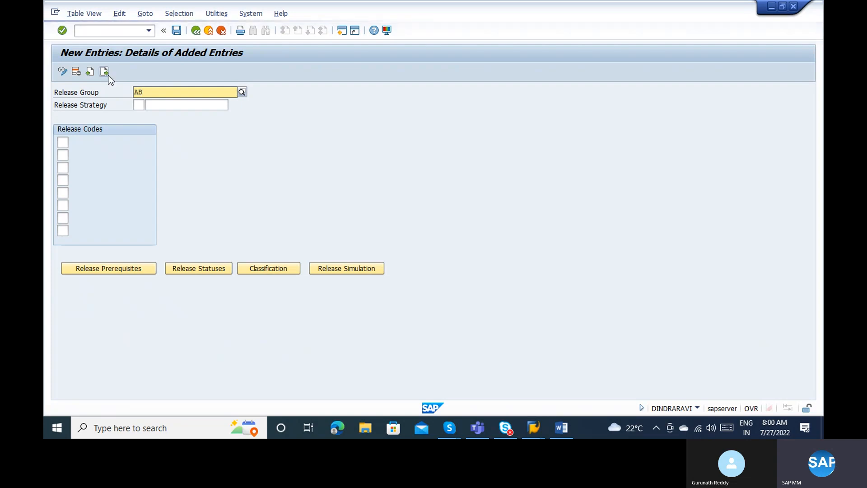
key(Tab)
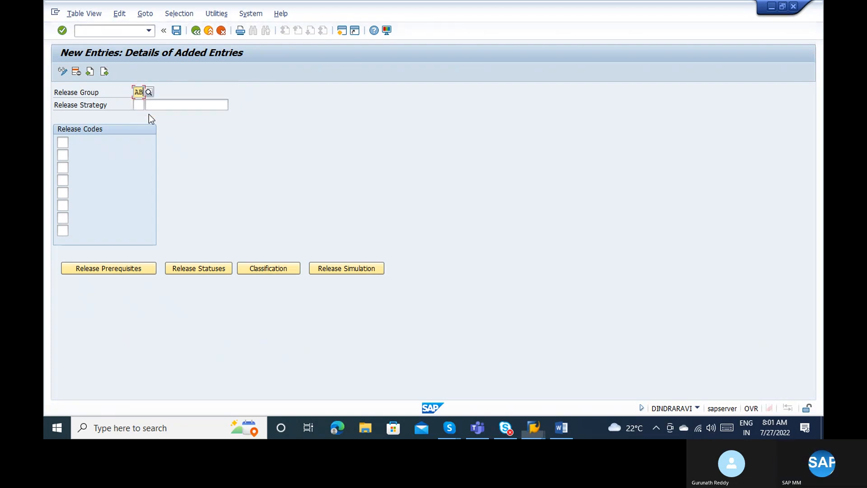
text(S)
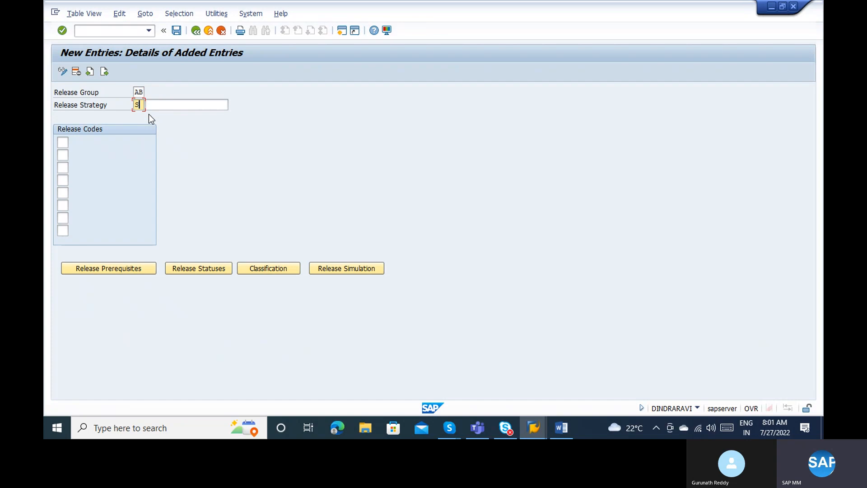
text(1)
key(Tab)
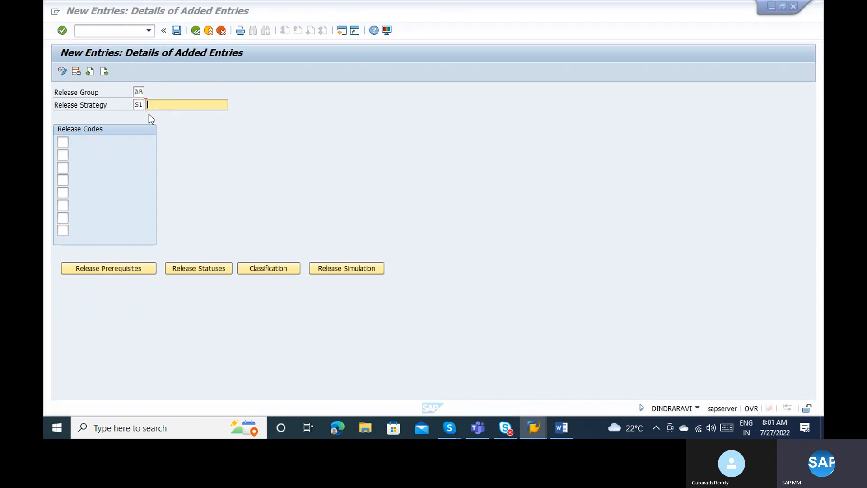
Start the S1 description with 'Net', checking the Word requirement notes.
key(alt+Tab)
key(alt+Tab)
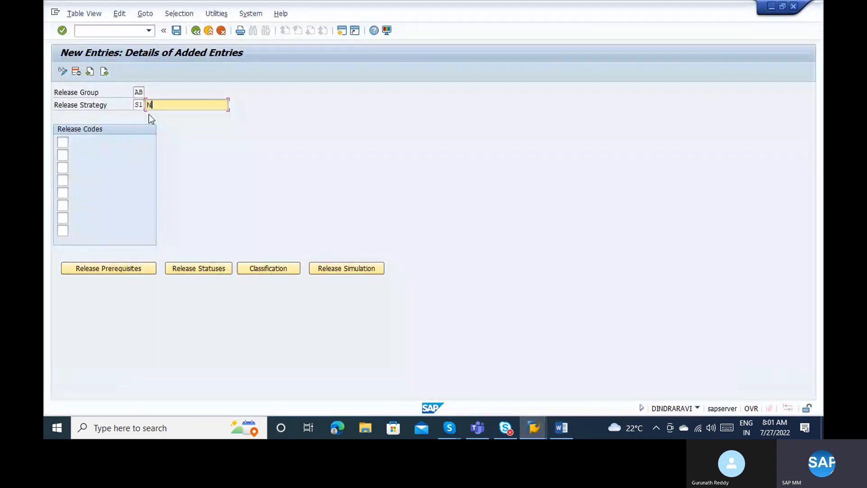
text(Net price)
Complete the S1 description as 'Net price <=10000', checking it against the Word condition line.
key(alt+Tab)
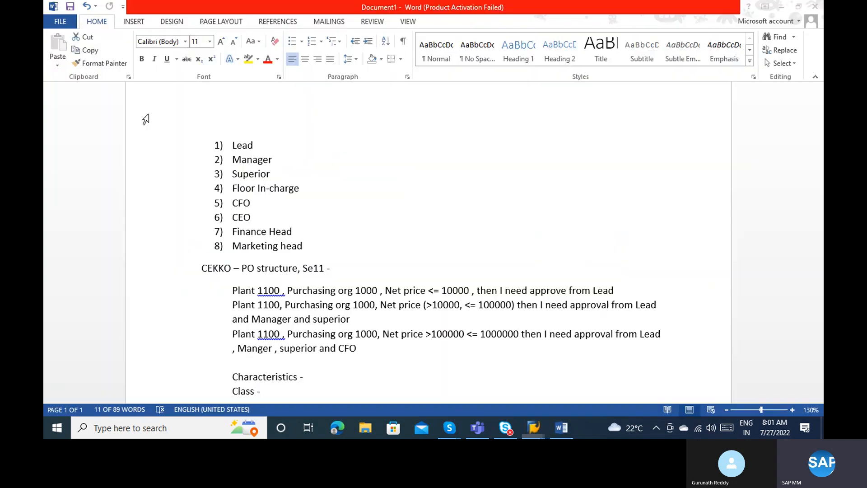
key(alt+Tab)
text(price )
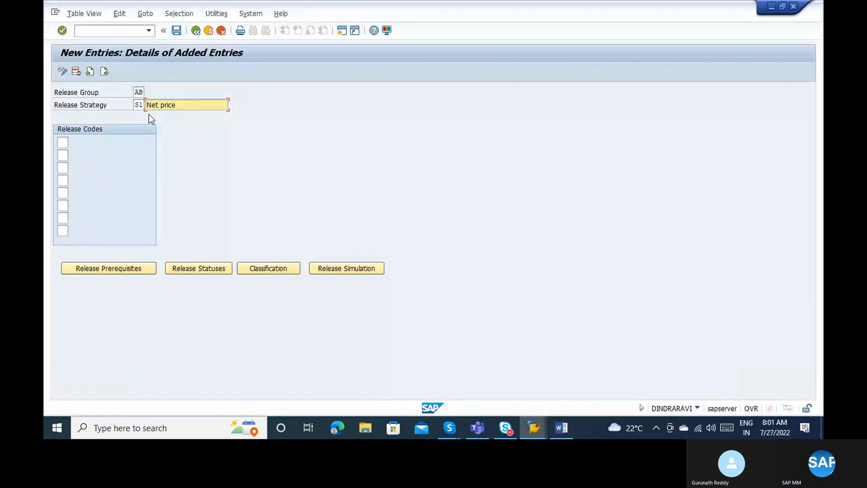
text(<)
key(alt+Tab)
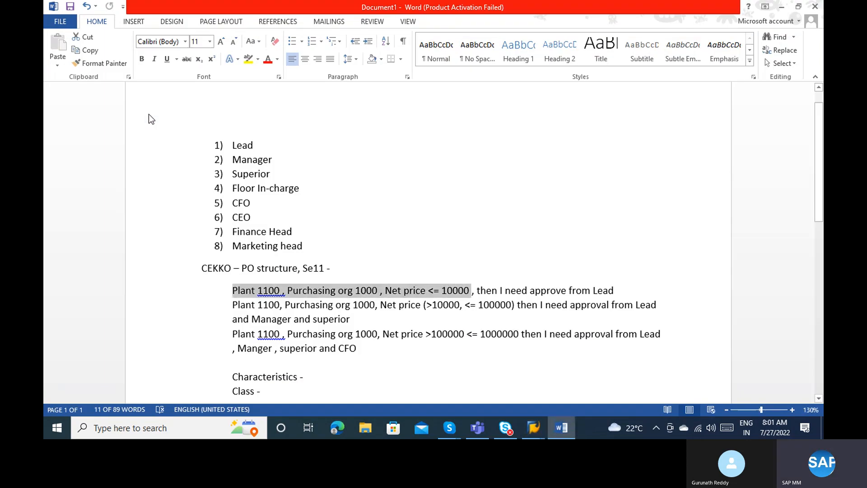
key(alt+Tab)
text(=10000)
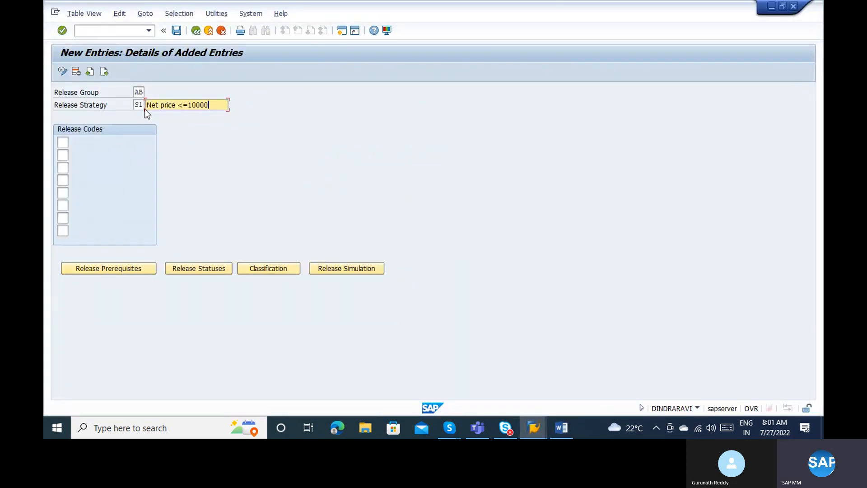
click(167, 105)
drag(212, 106, 145, 103)
click(189, 108)
key(alt+Tab)
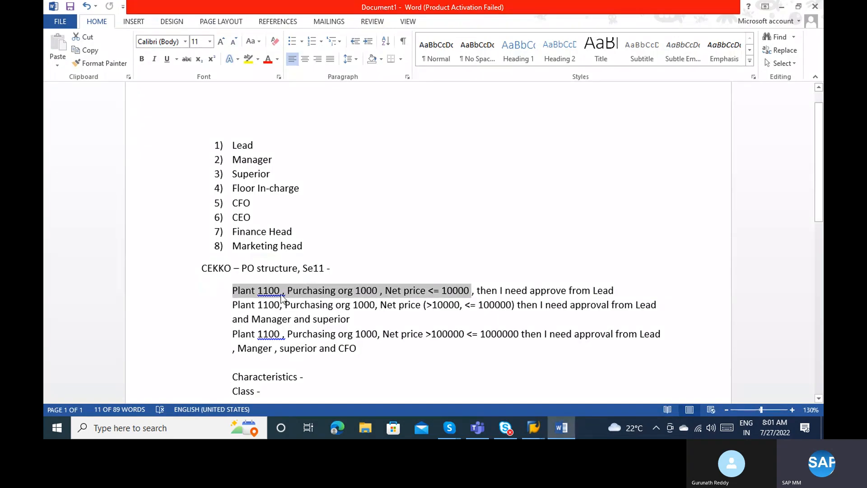
click(249, 376)
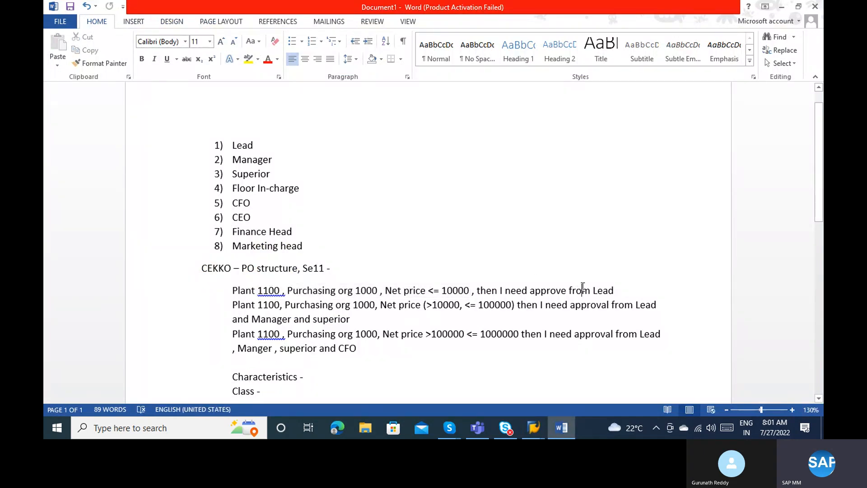
key(alt+Tab)
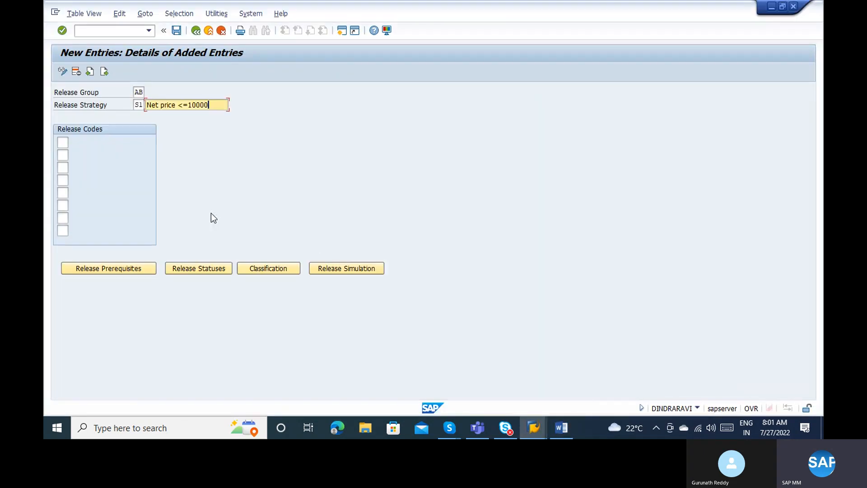
Assign release code 01 LEAD to strategy S1.
click(69, 145)
click(74, 144)
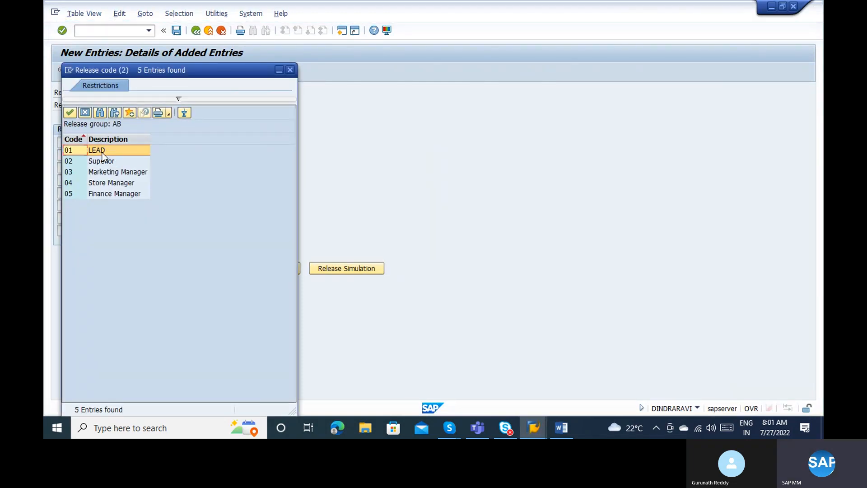
double_click(101, 154)
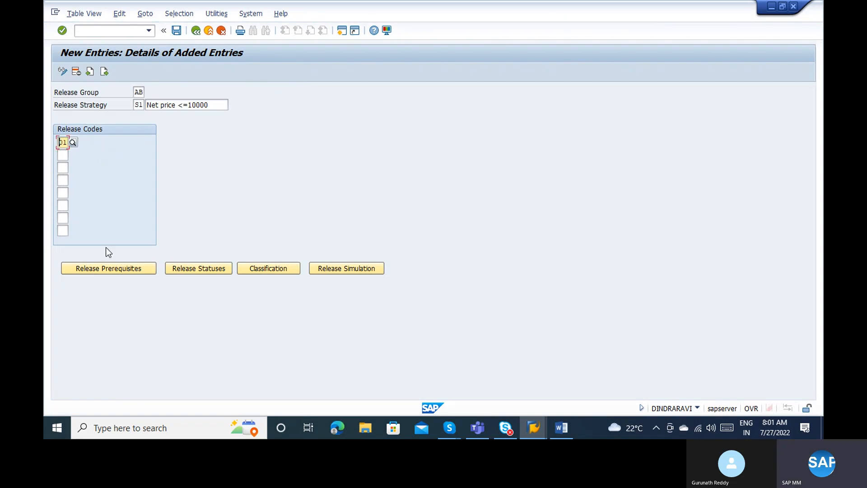
Confirm the release prerequisites and statuses, including Blocking, and save strategy S1.
click(104, 268)
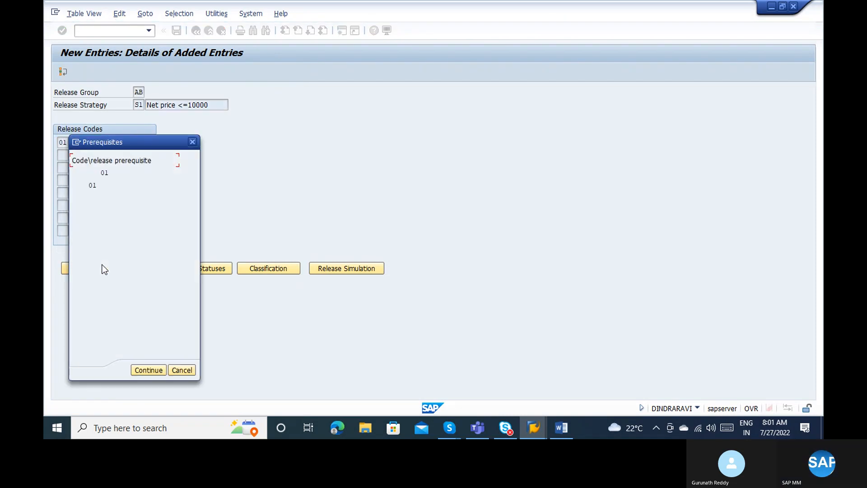
click(153, 365)
click(188, 271)
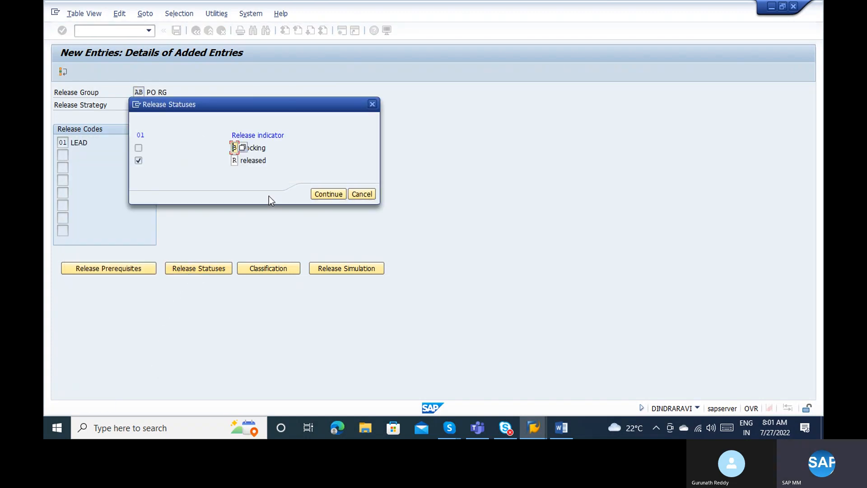
click(260, 148)
click(321, 196)
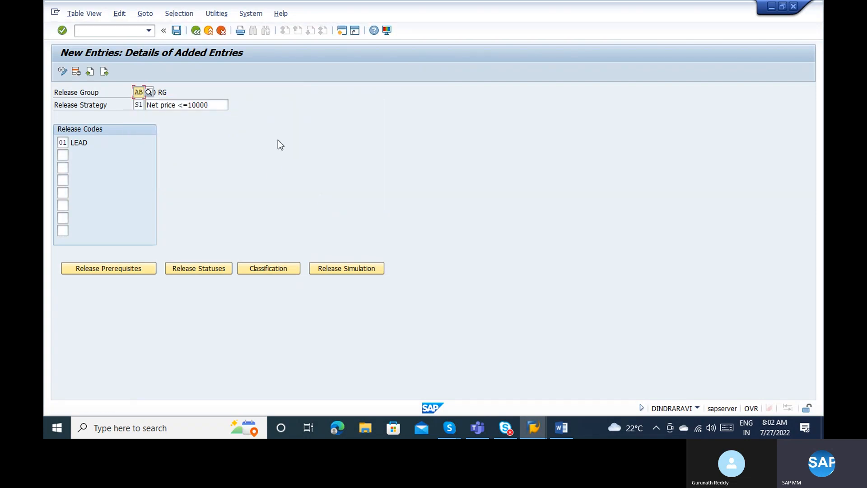
click(176, 30)
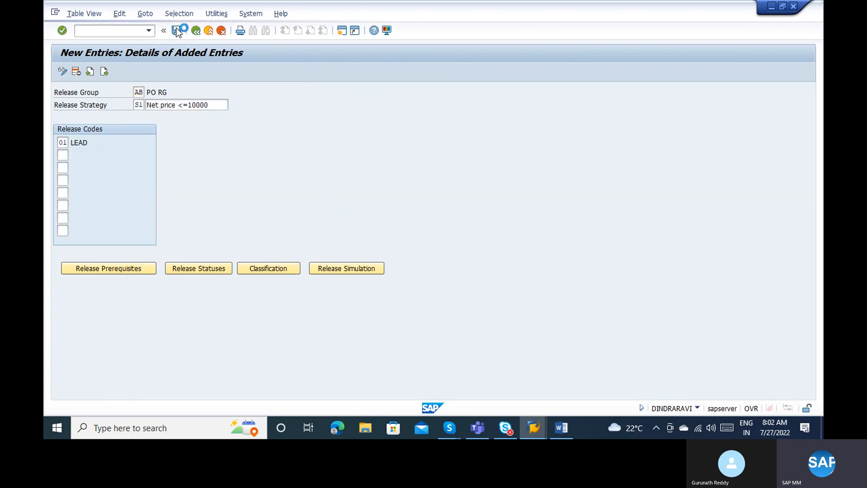
Check the classification and LEAD release statuses, save AB/S1 again, and return to the strategies list.
click(241, 269)
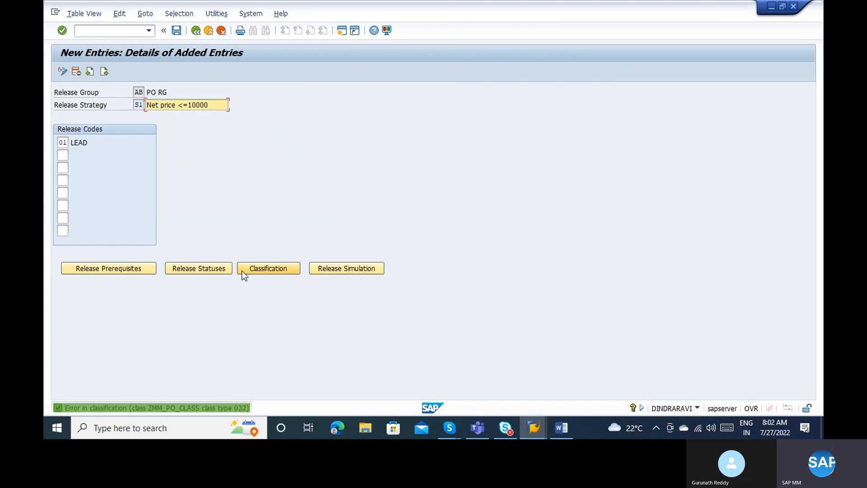
click(219, 268)
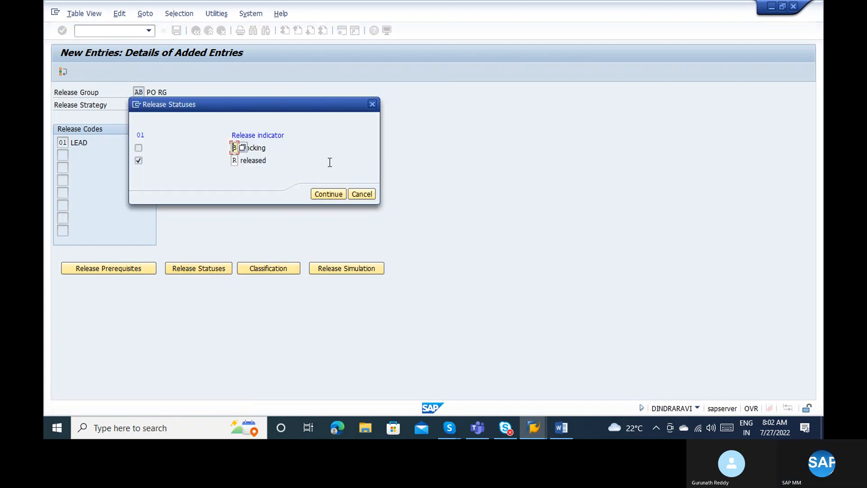
click(327, 195)
click(264, 268)
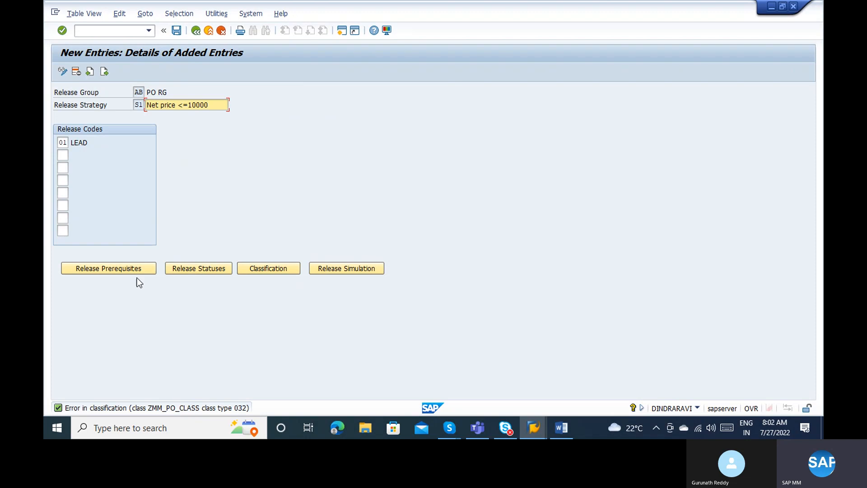
click(202, 34)
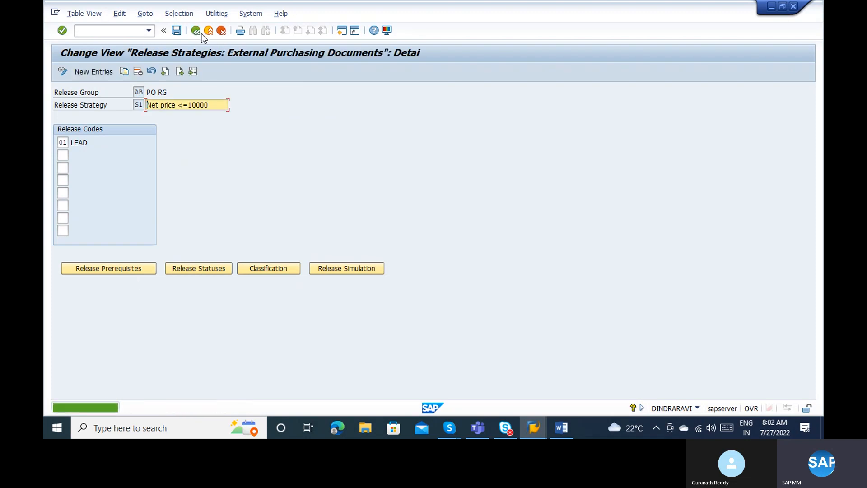
click(181, 32)
click(195, 31)
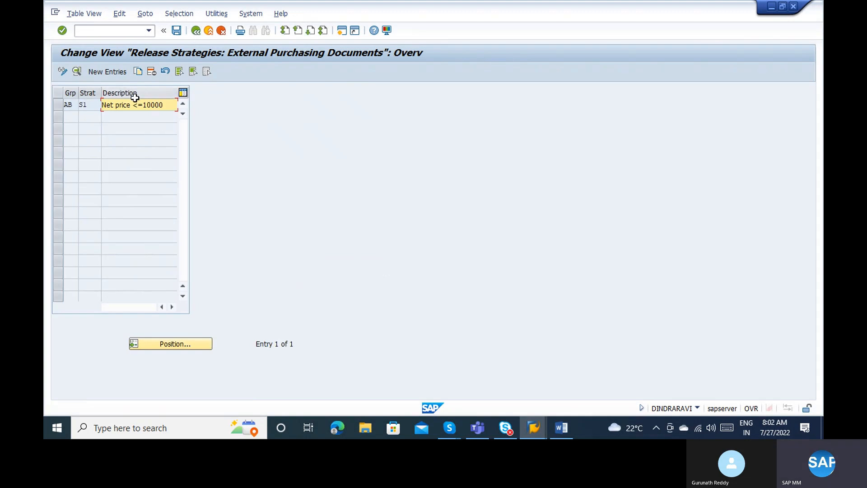
Reopen AB/S1, read classification error ME179 for ZMM_PO_CLASS, and go back to the activity list.
double_click(130, 105)
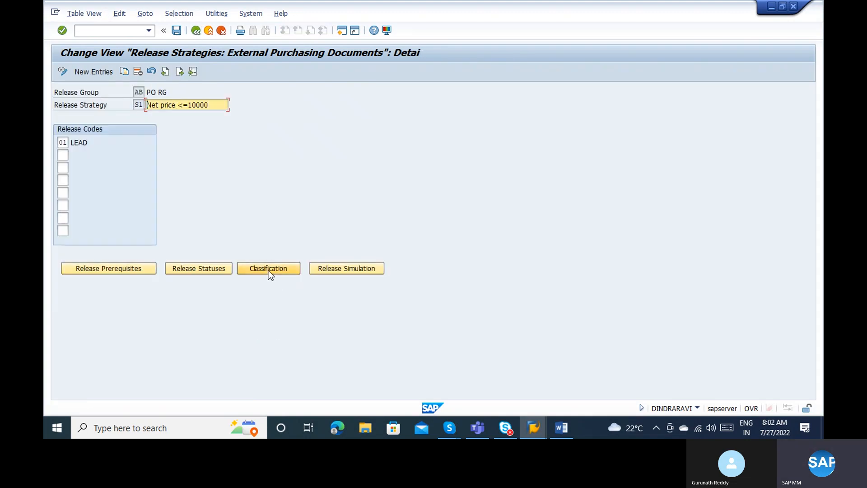
click(269, 273)
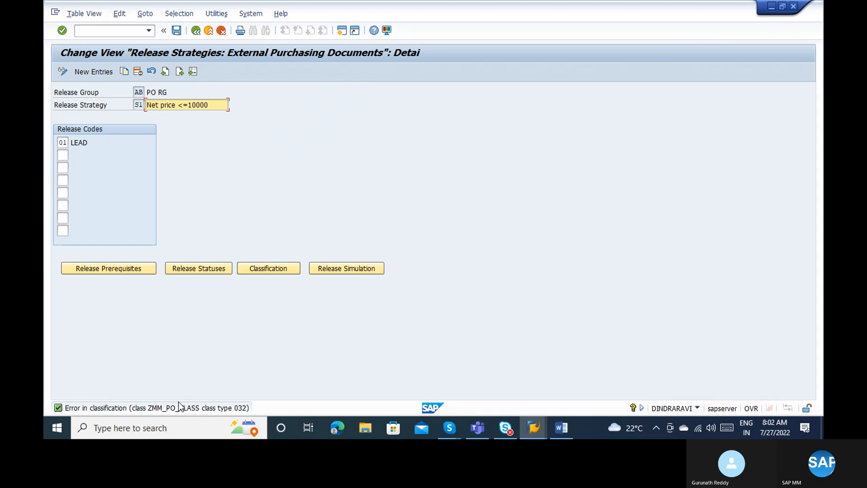
click(163, 412)
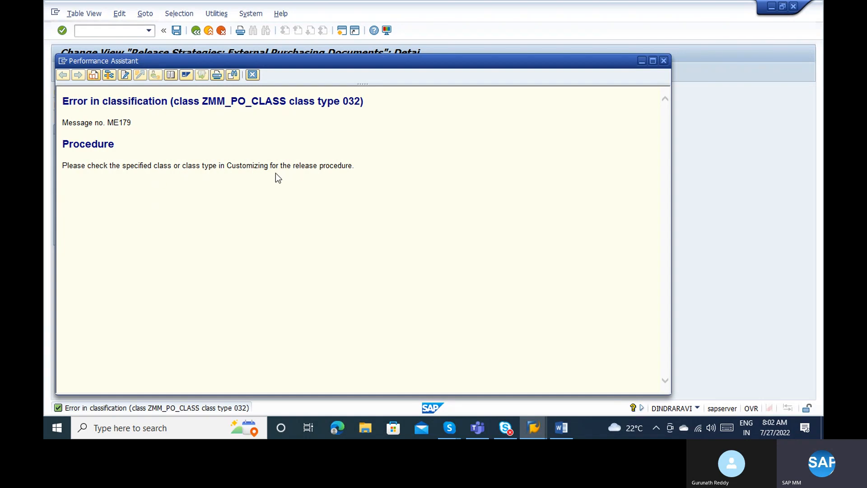
key(Escape)
click(209, 30)
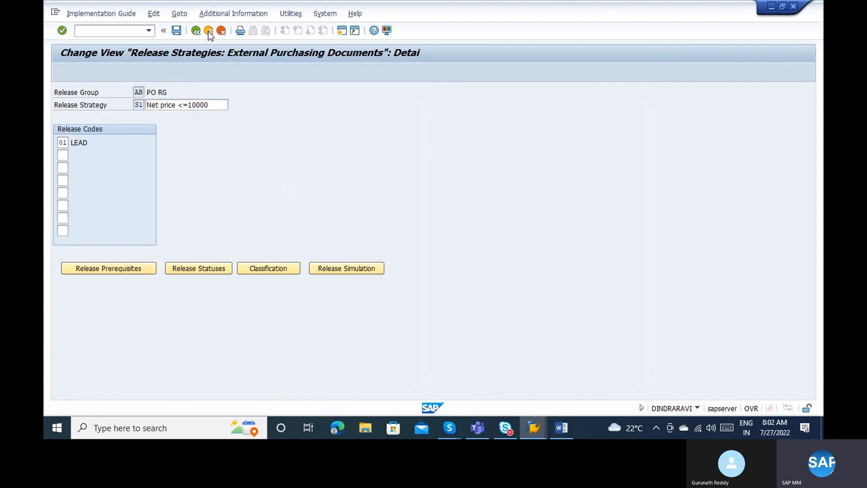
double_click(147, 171)
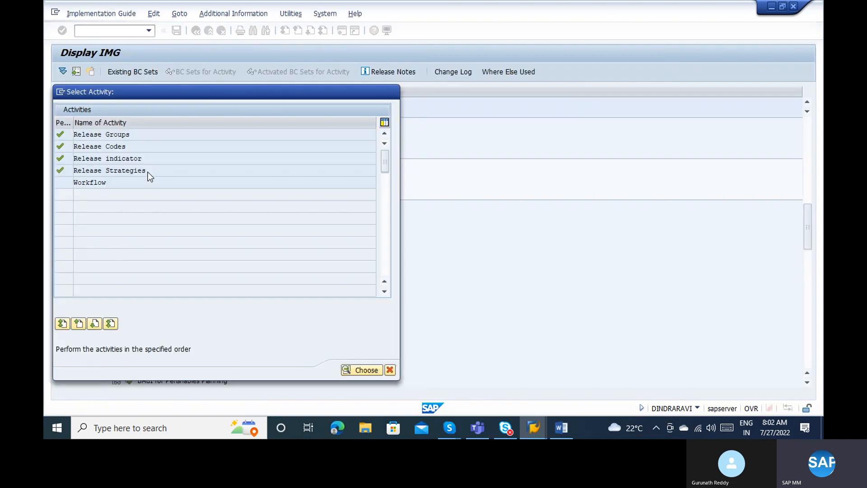
Run Check Release Strategies and review the 55 basic-check errors, including 54 inconsistent strategies.
click(141, 194)
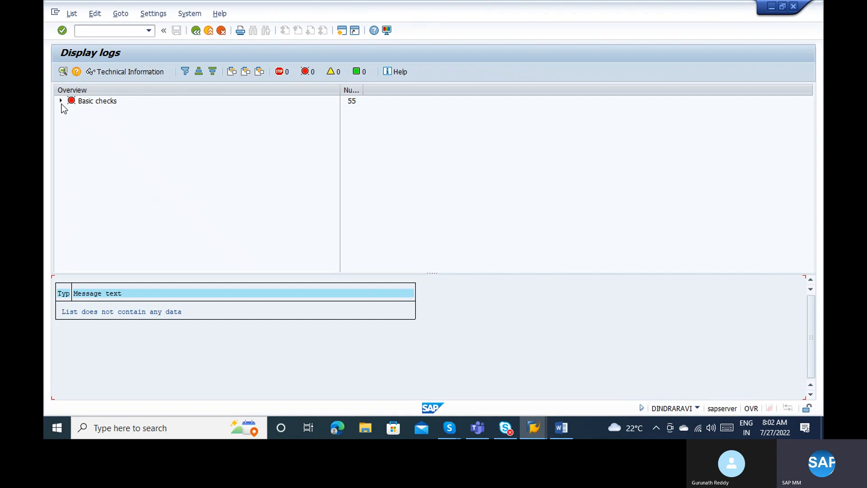
click(61, 103)
click(72, 111)
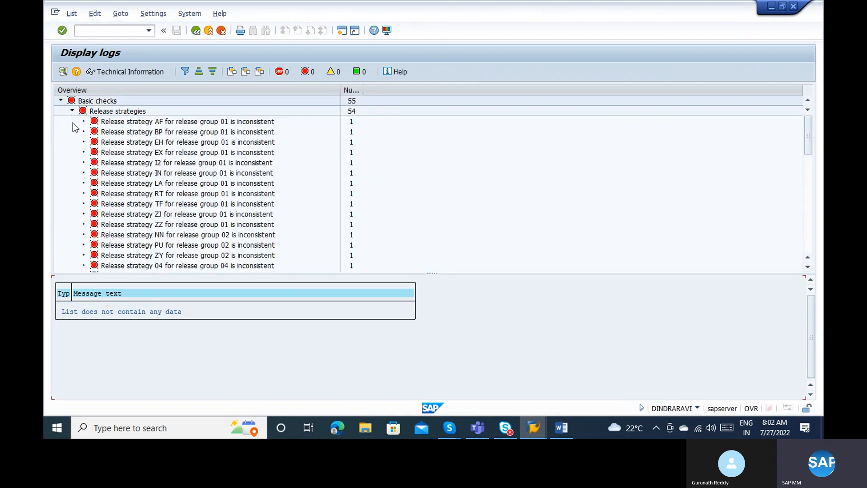
click(808, 205)
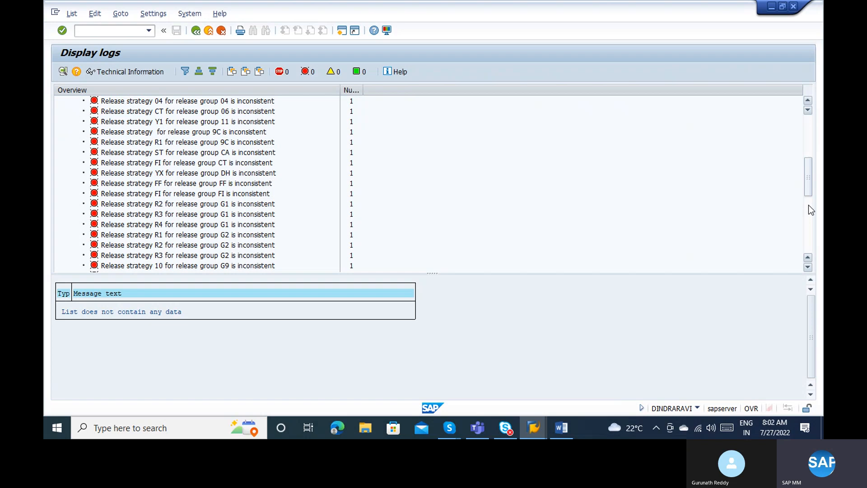
click(808, 226)
click(808, 245)
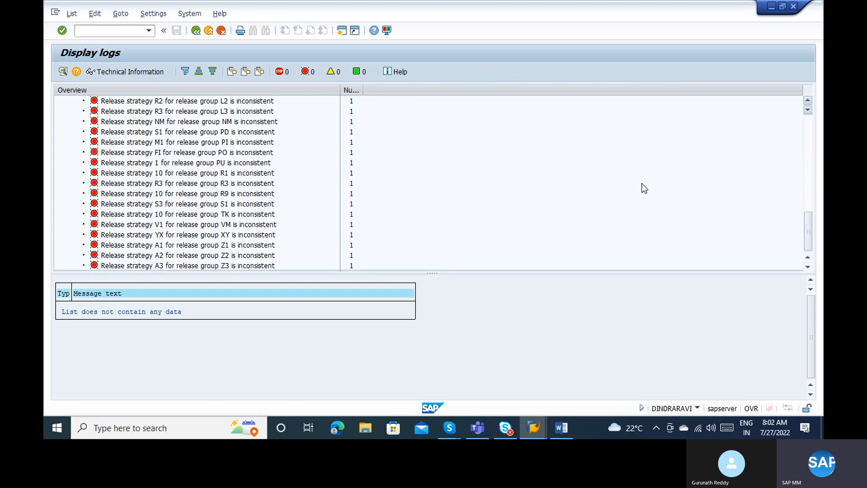
click(198, 30)
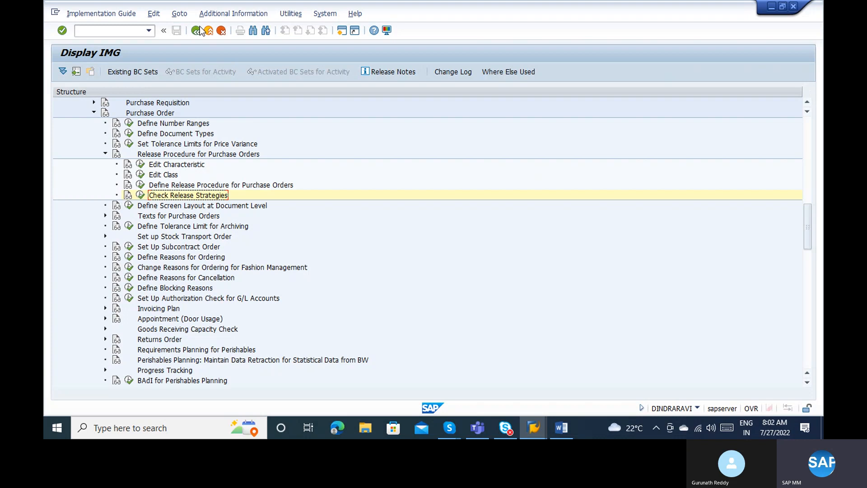
click(140, 175)
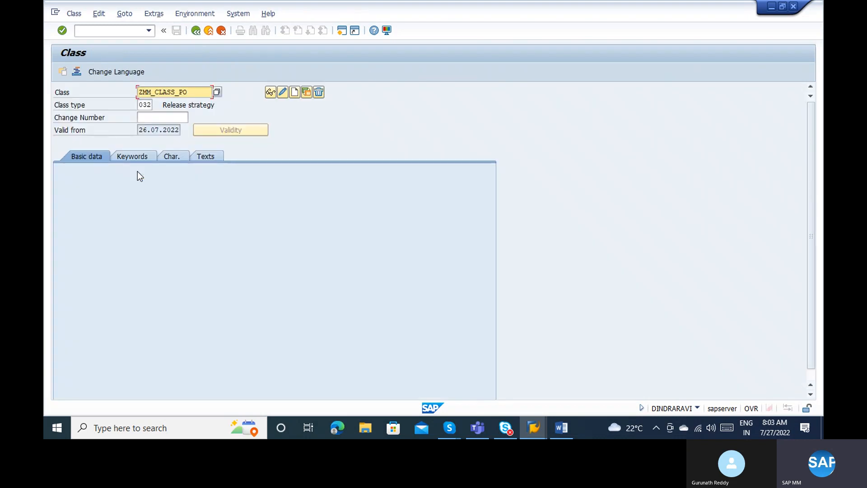
key(Return)
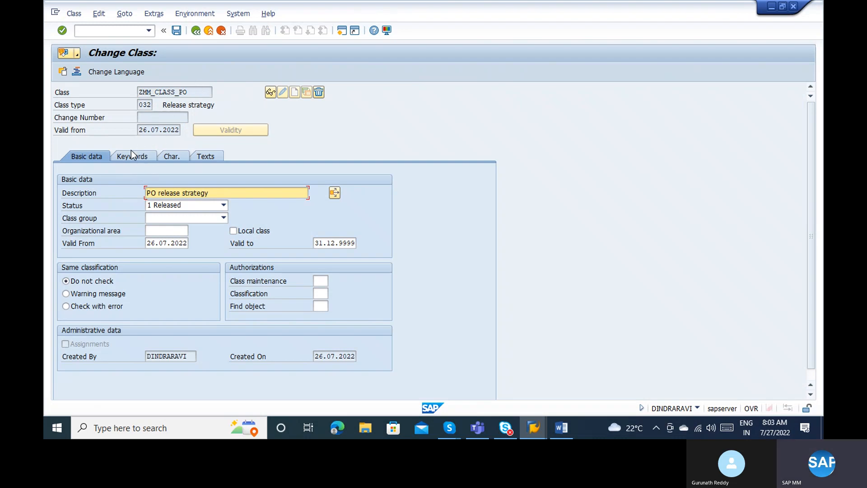
click(172, 157)
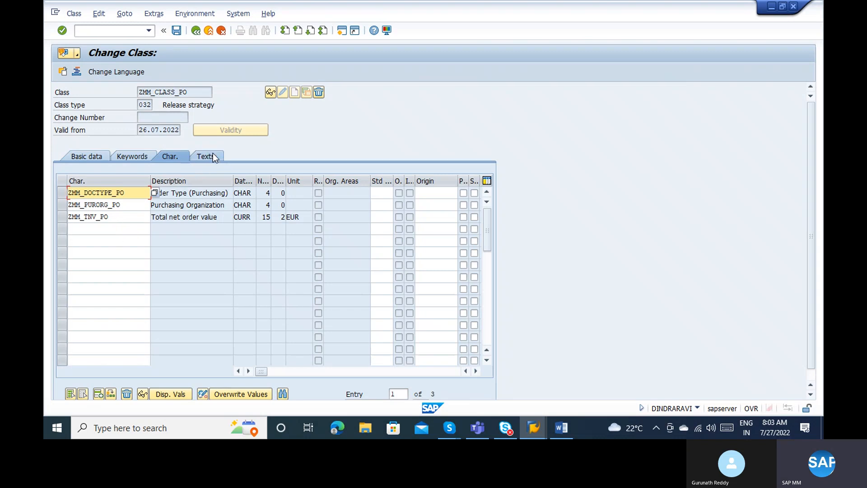
click(194, 28)
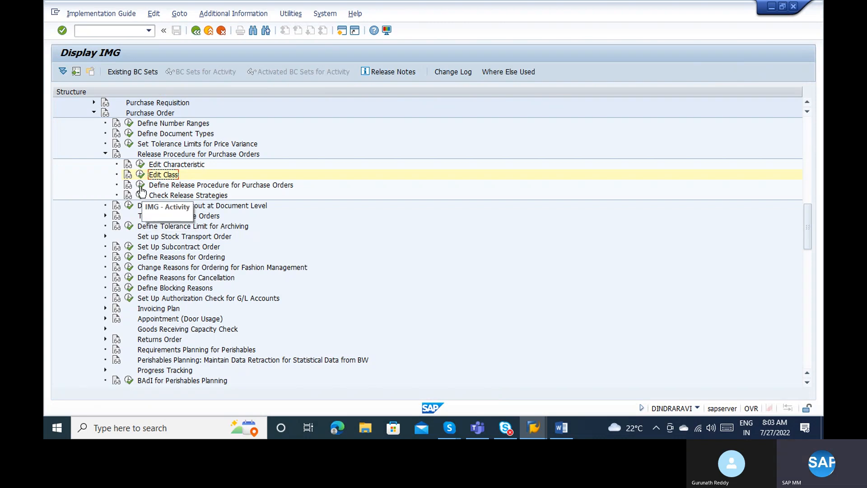
Copy the correct class name ZMM_CLASS_PO from the release strategy class settings.
click(141, 185)
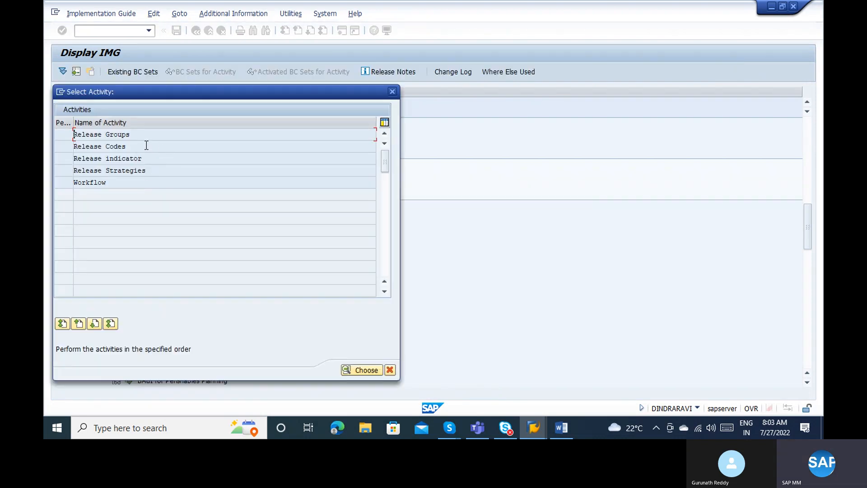
double_click(134, 136)
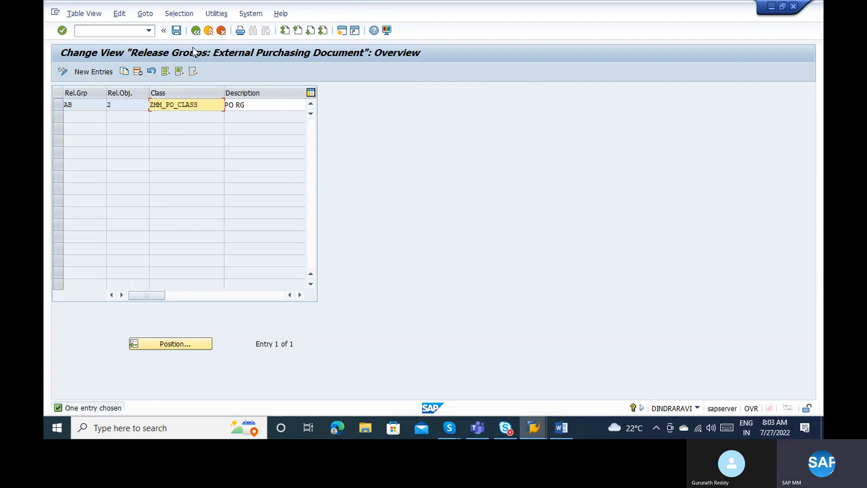
click(196, 31)
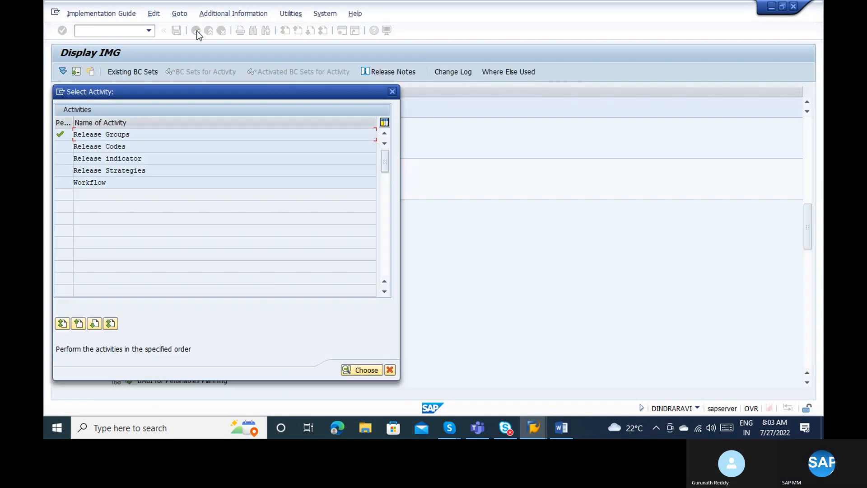
key(Escape)
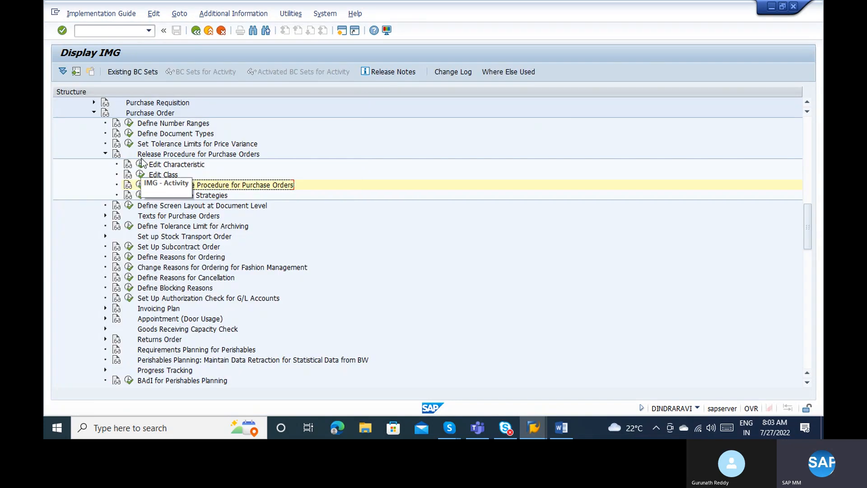
click(142, 173)
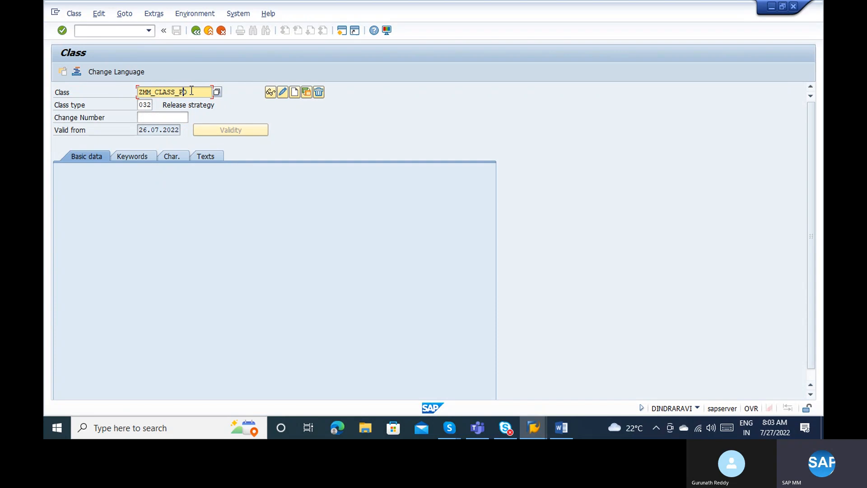
key(shift+Left)
key(shift+Left)
key(shift+Left)
key(shift+Left)
key(shift+Left)
key(shift+Left)
key(shift+Left)
key(shift+Left)
key(shift+Left)
key(shift+Left)
key(shift+Left)
key(shift+Left)
key(ctrl+c)
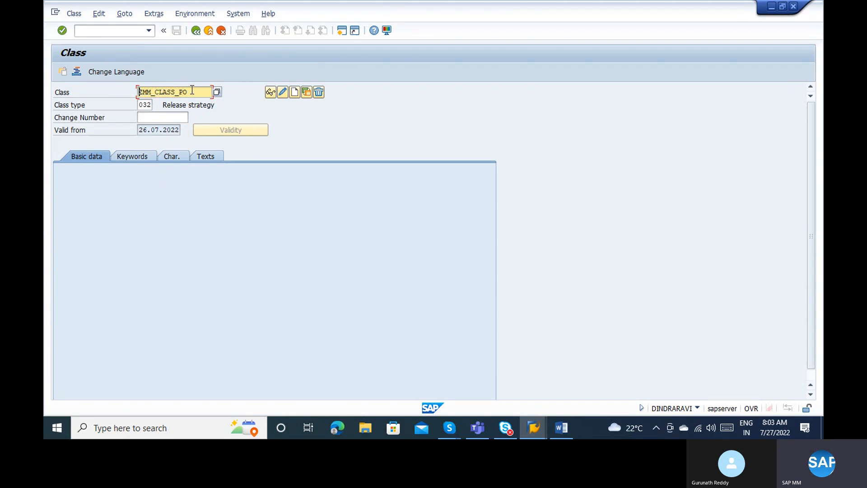
click(197, 34)
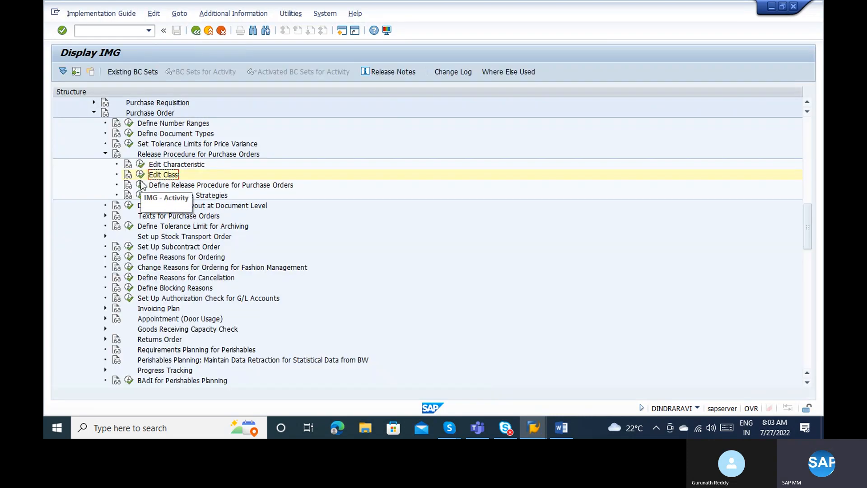
Change release group AB's class to ZMM_CLASS_PO and save it under the customizing request.
click(141, 186)
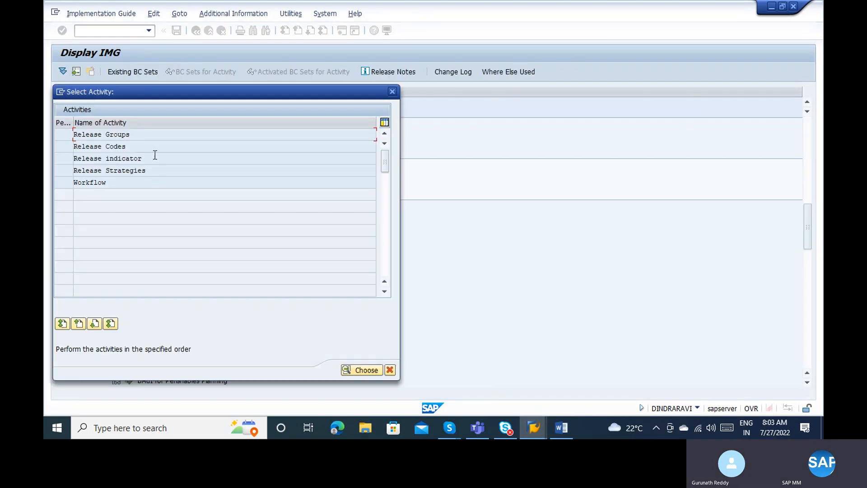
double_click(131, 134)
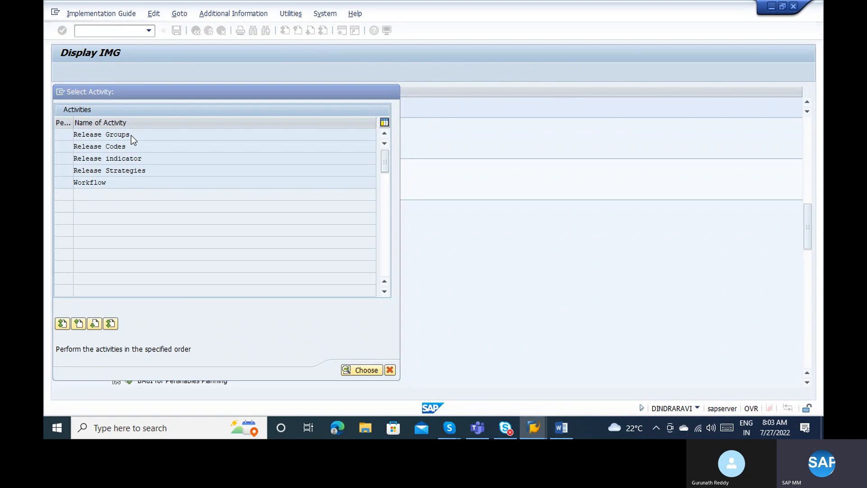
click(203, 104)
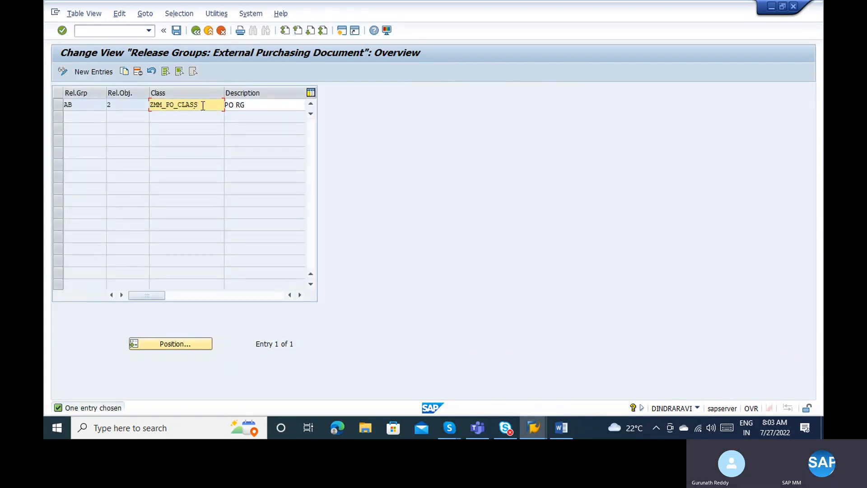
key(BackSpace)
key(BackSpace)
key(BackSpace)
key(BackSpace)
key(BackSpace)
key(BackSpace)
key(BackSpace)
key(BackSpace)
key(BackSpace)
key(BackSpace)
key(BackSpace)
key(BackSpace)
text(ZMM_CLASS_PO)
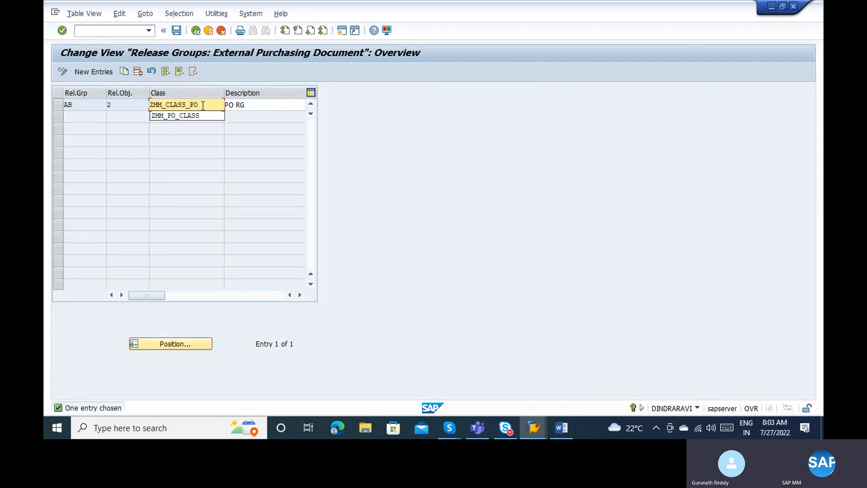
key(ctrl+s)
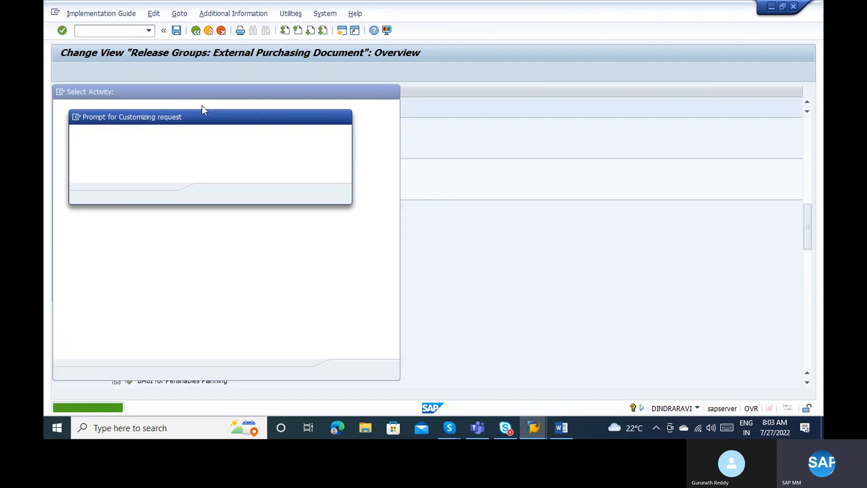
key(Return)
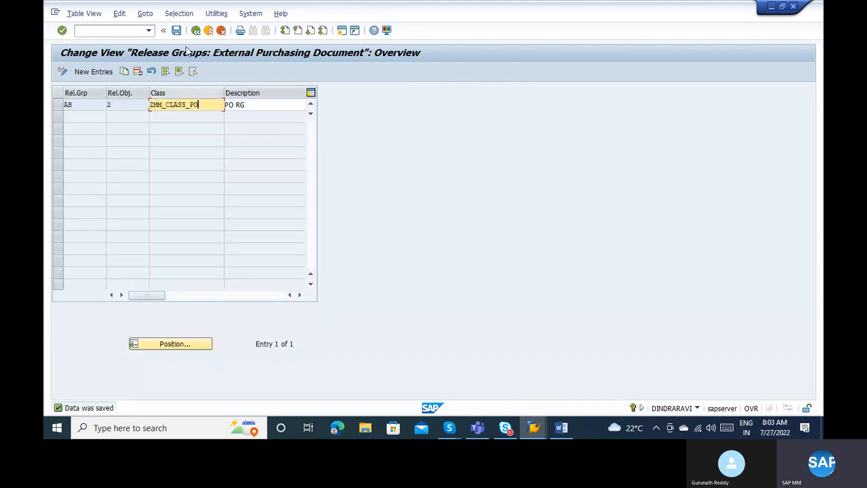
Reopen strategy AB/S1, confirm its prerequisites and 01 LEAD release statuses, and save it.
click(194, 32)
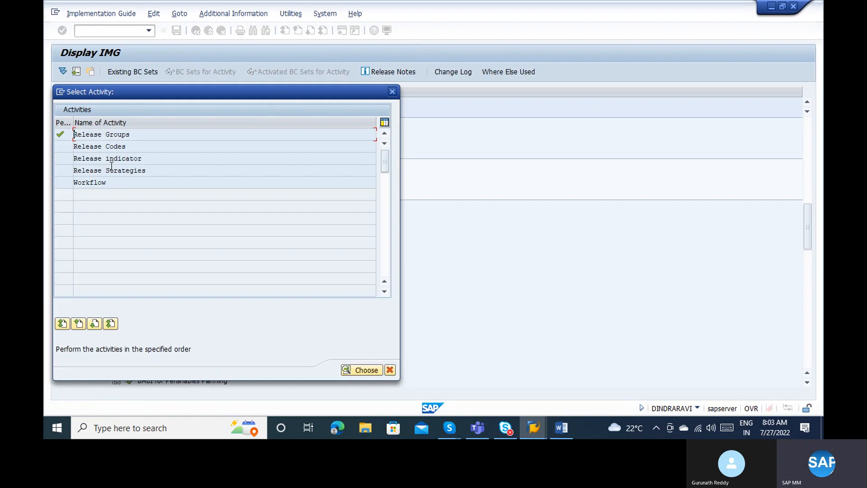
double_click(112, 171)
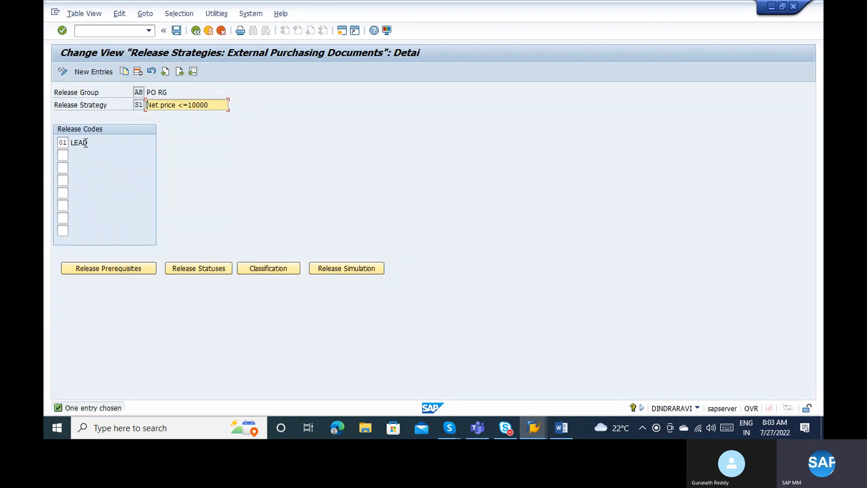
click(120, 268)
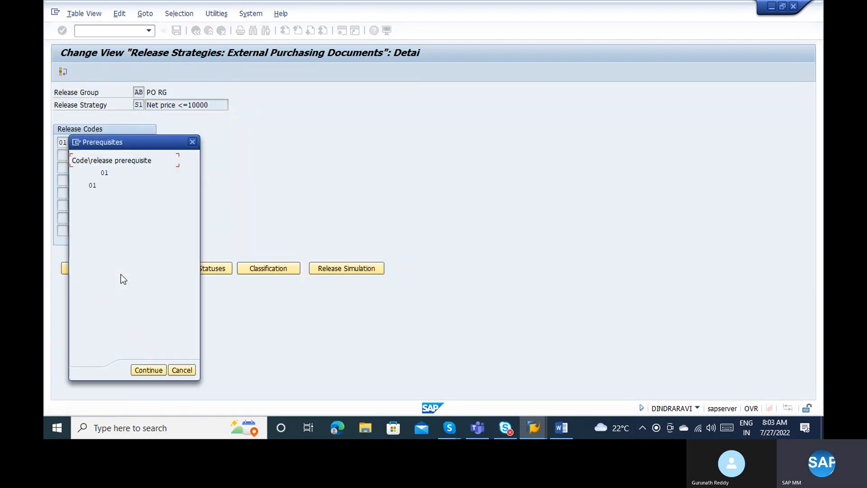
click(145, 369)
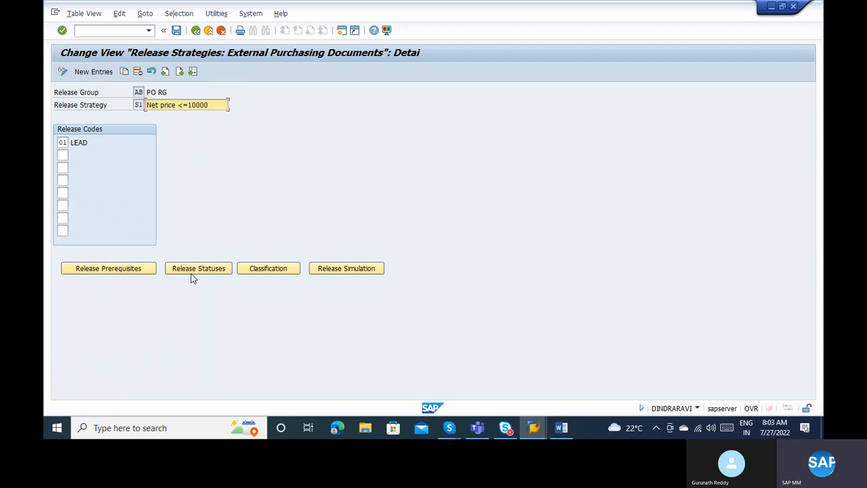
click(192, 274)
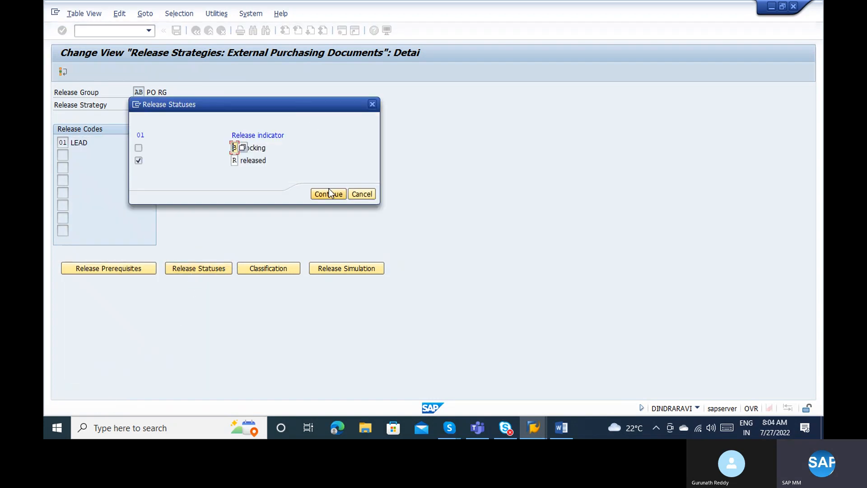
click(329, 191)
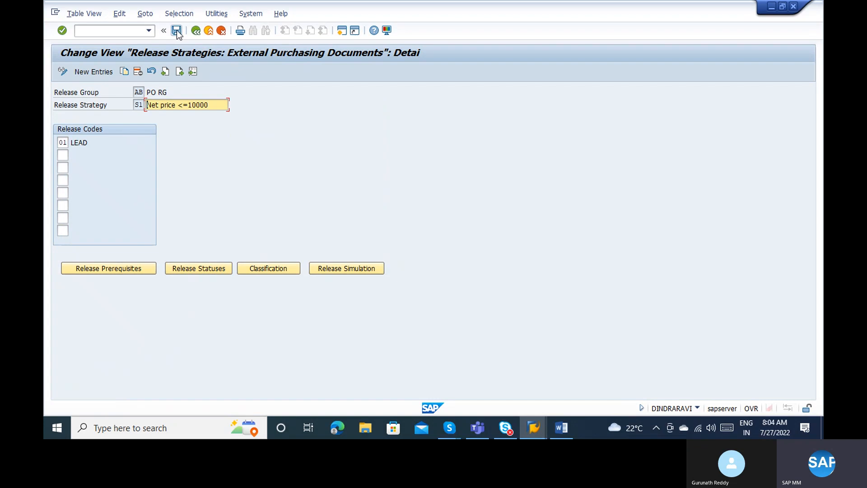
click(177, 30)
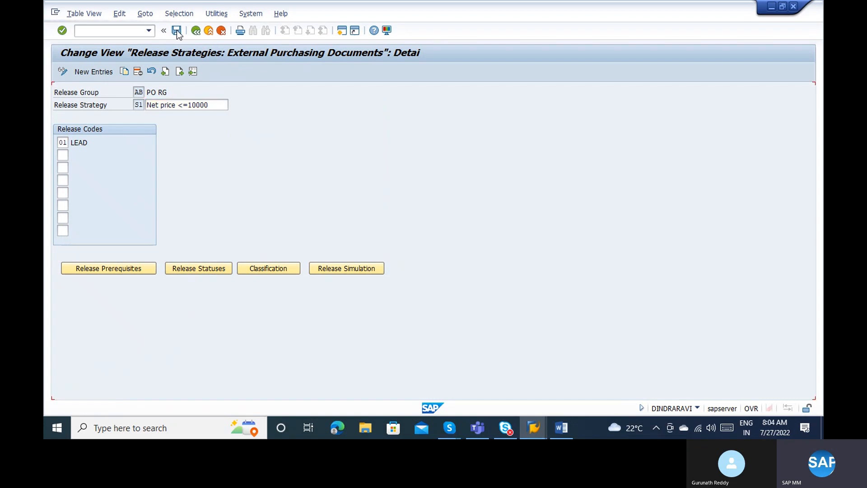
click(258, 267)
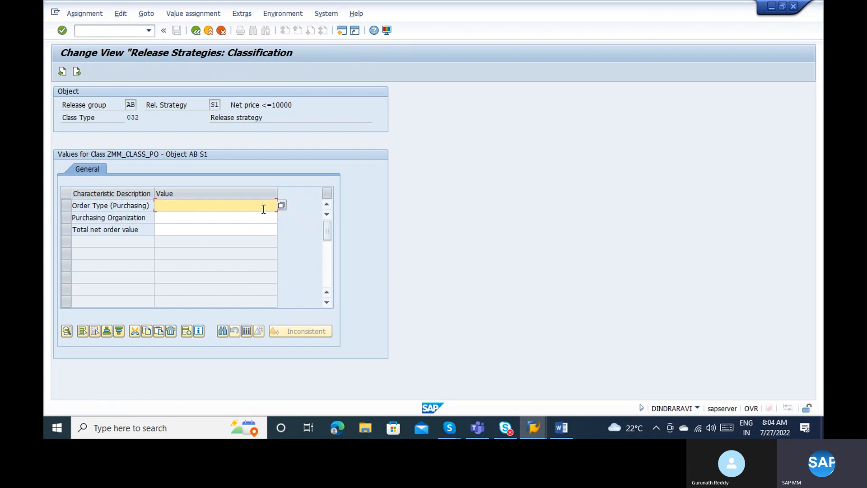
Set the order type classification value to NB.
text(NB)
click(280, 206)
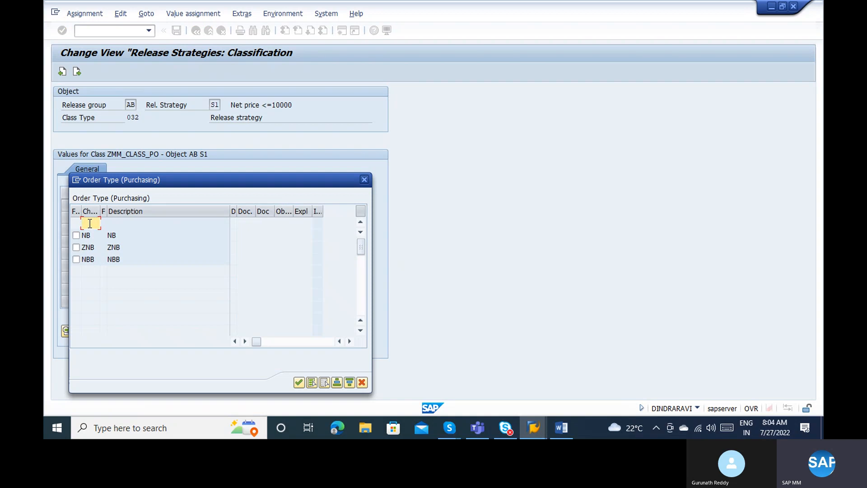
text(ZBB)
key(Return)
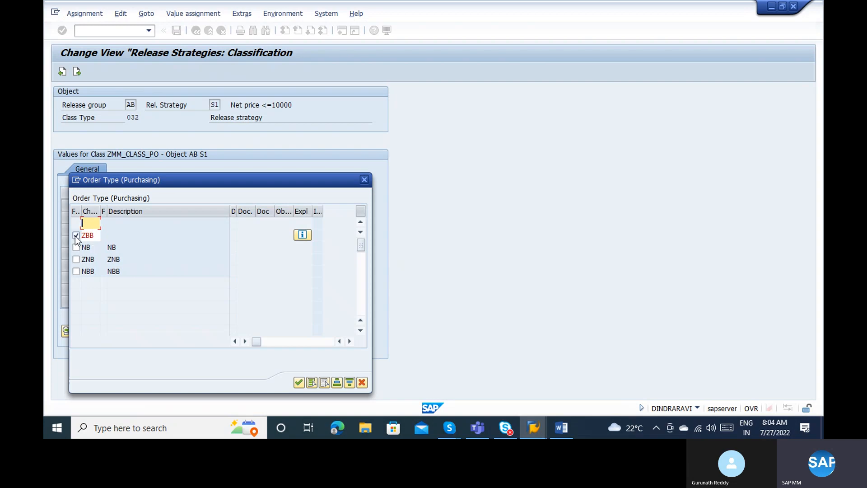
click(90, 224)
click(94, 225)
click(76, 248)
click(299, 383)
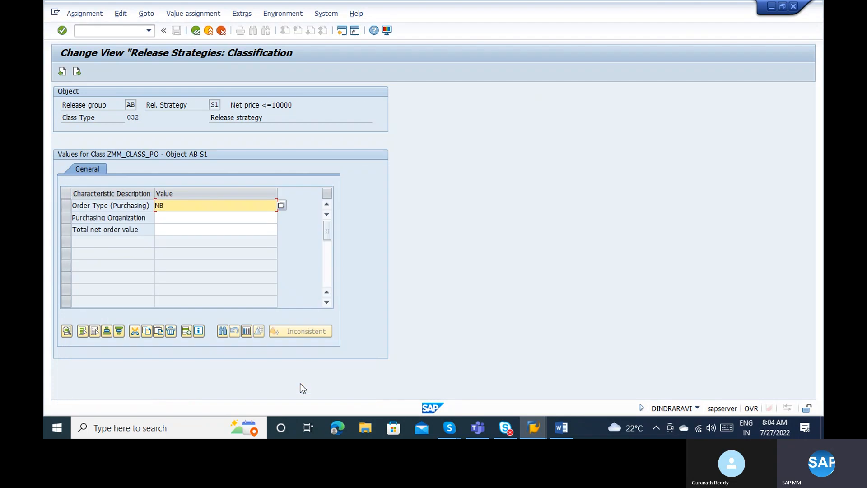
Add purchasing organizations 1000 and 2000 to the classification.
click(175, 218)
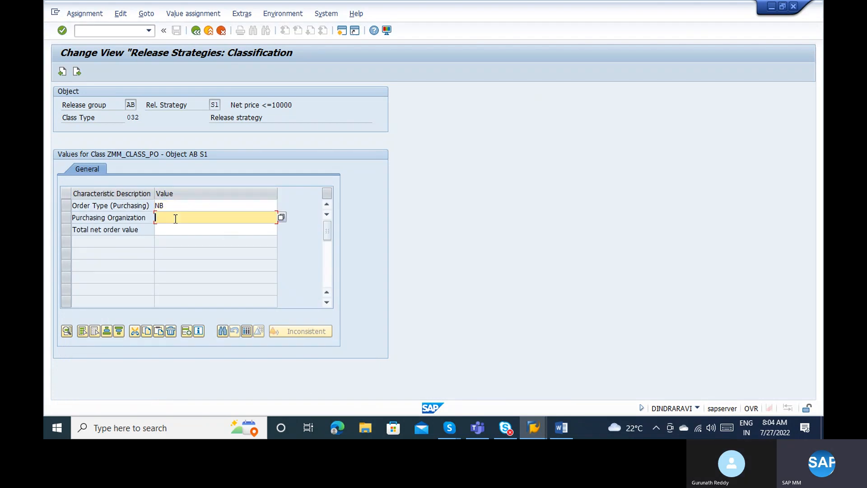
click(281, 218)
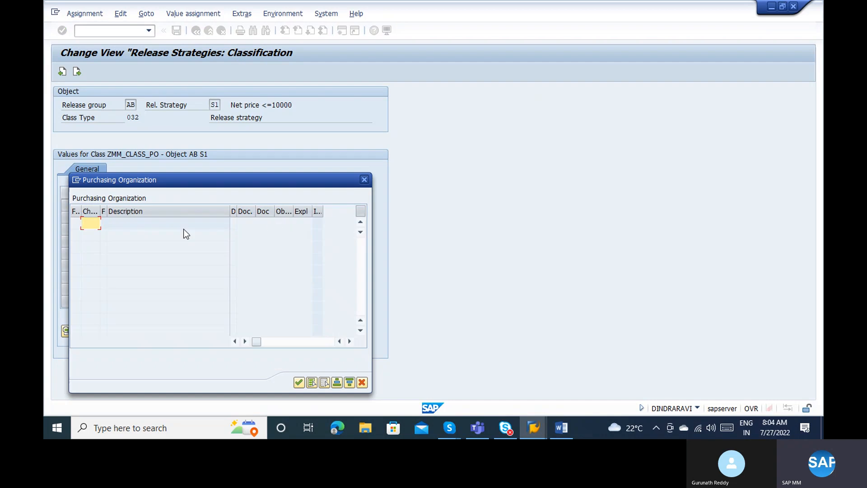
text(1000)
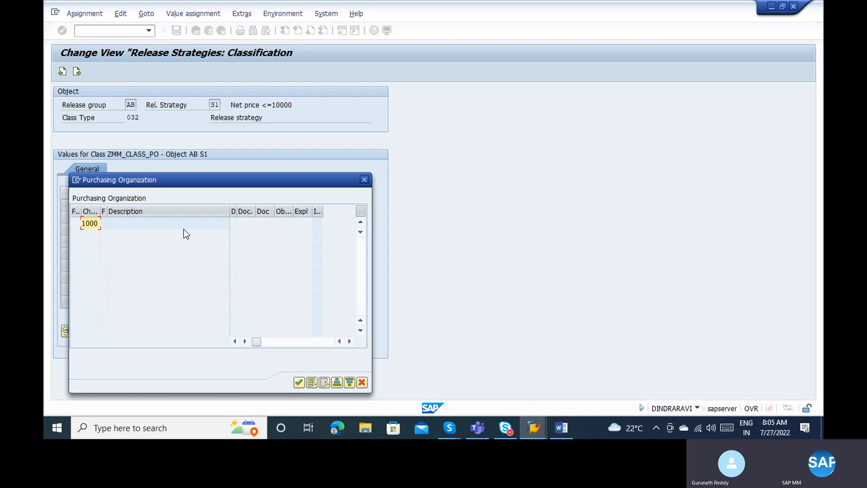
key(Return)
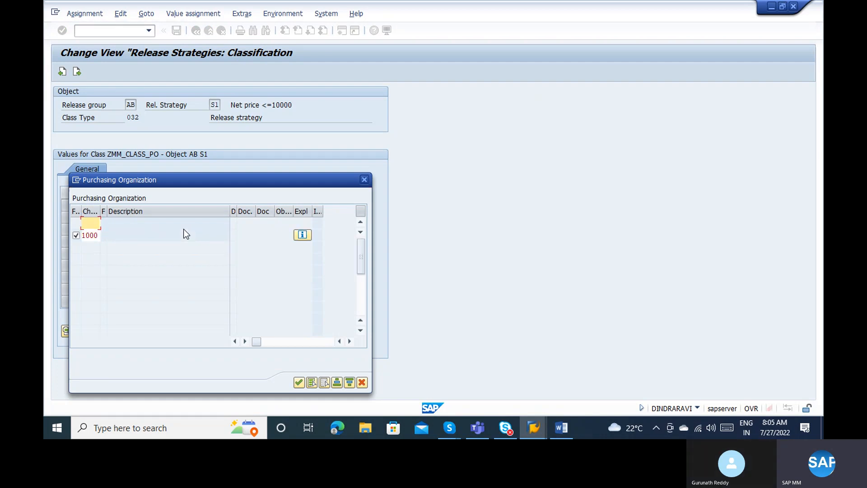
click(295, 381)
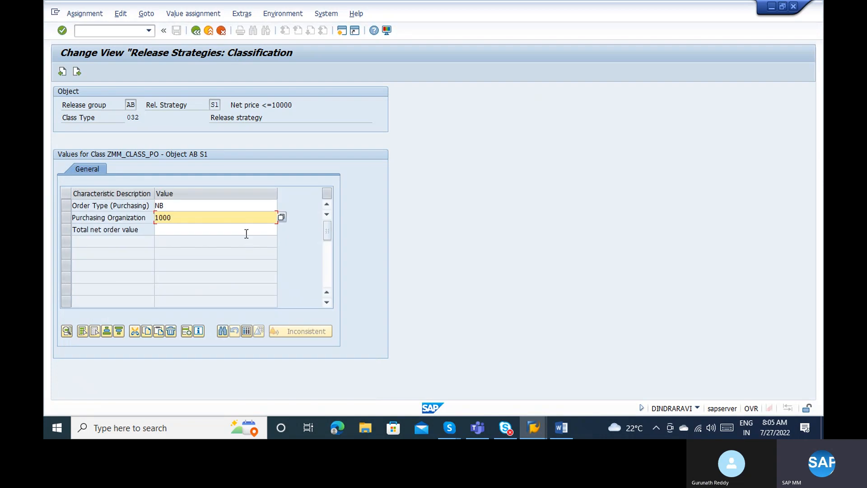
click(281, 217)
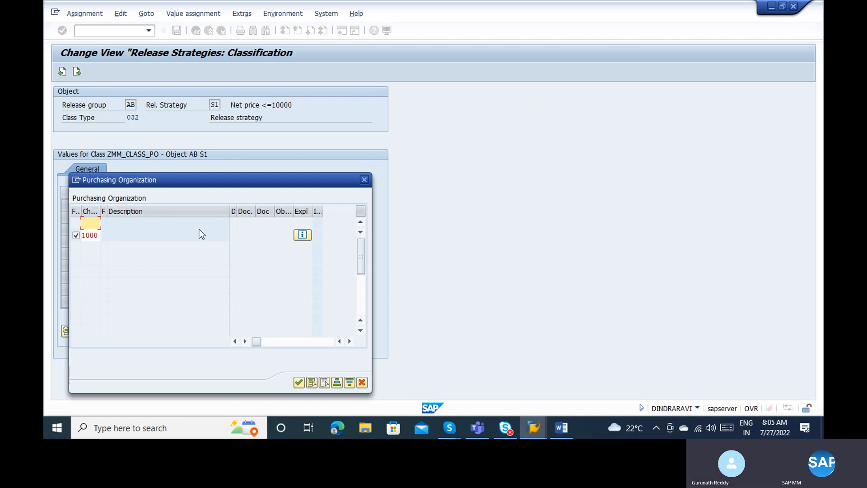
click(90, 222)
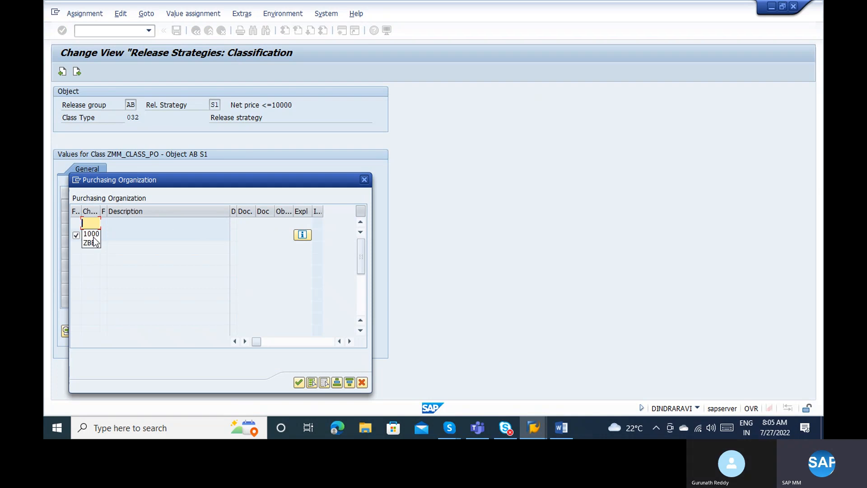
text(2000)
key(Return)
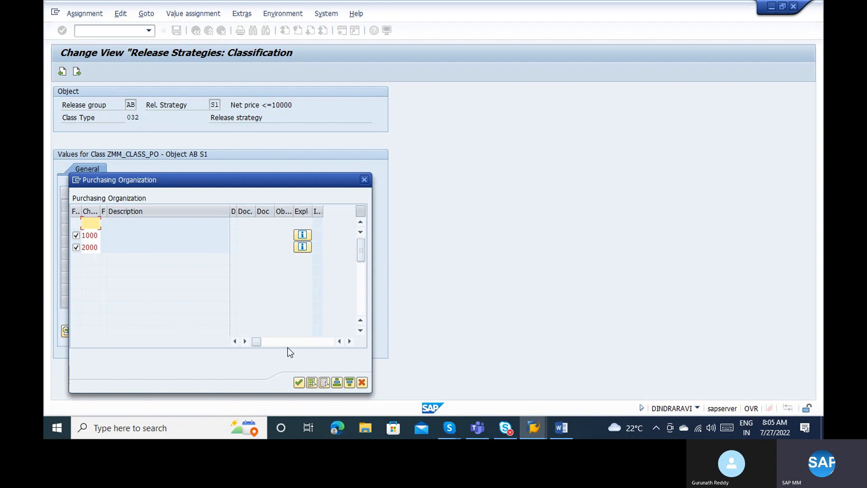
click(298, 382)
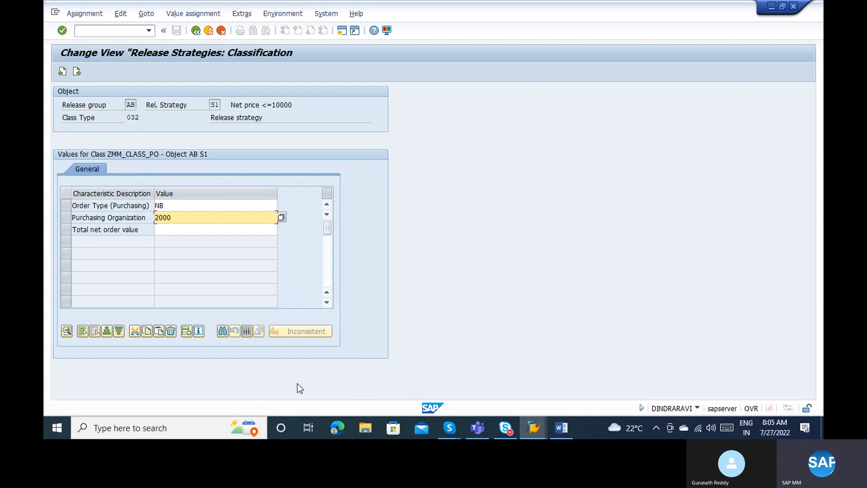
Move to Total net order value, checking the Word notes for the limit.
click(190, 231)
key(alt+Tab)
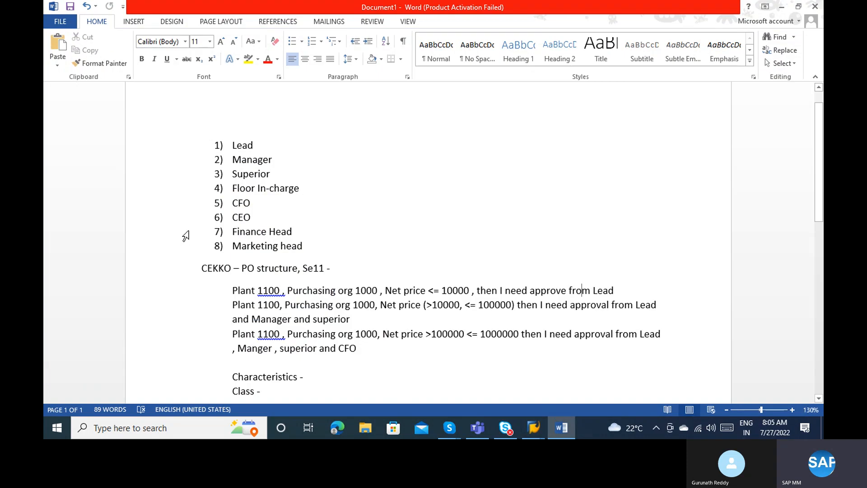
key(alt+Tab)
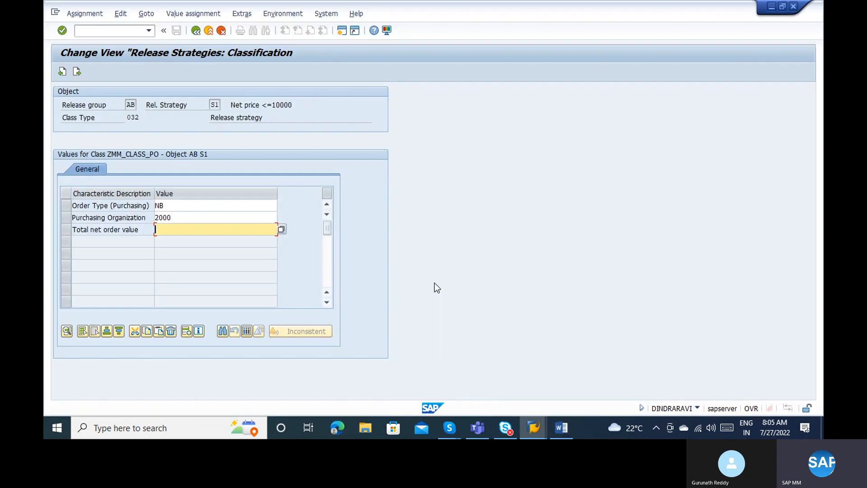
Enter the net order value condition <=10000, correcting the stray space.
text(< )
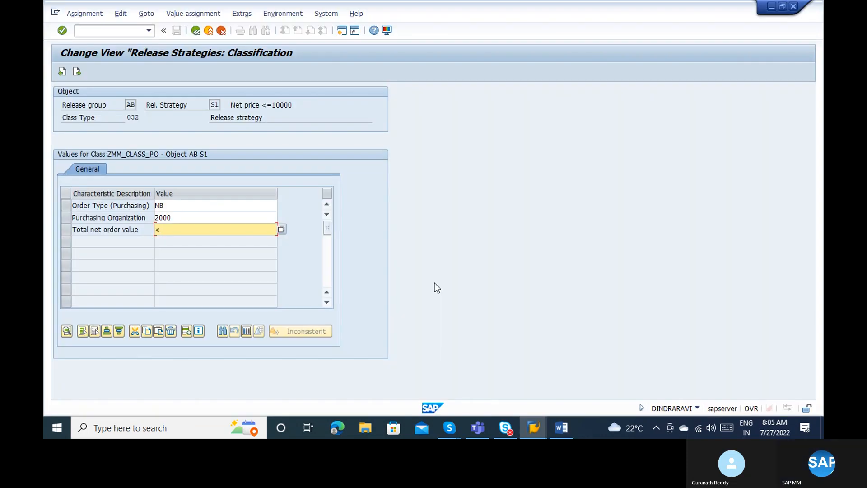
text(= 1)
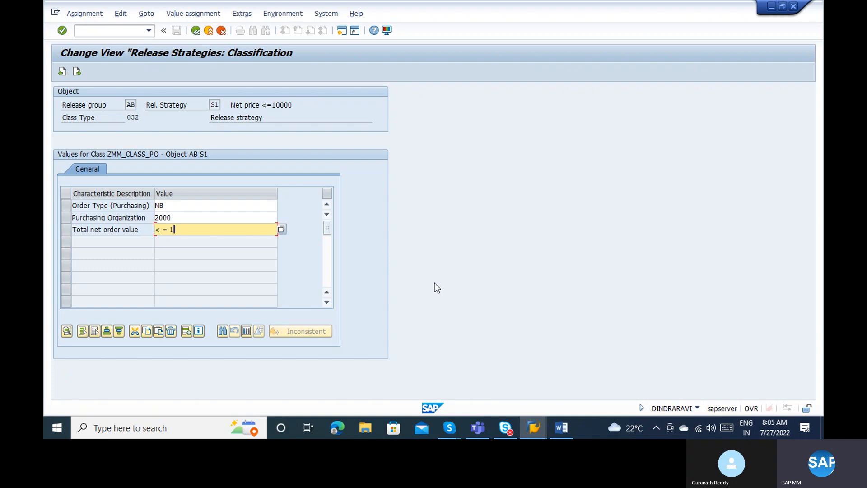
text(0000)
key(Return)
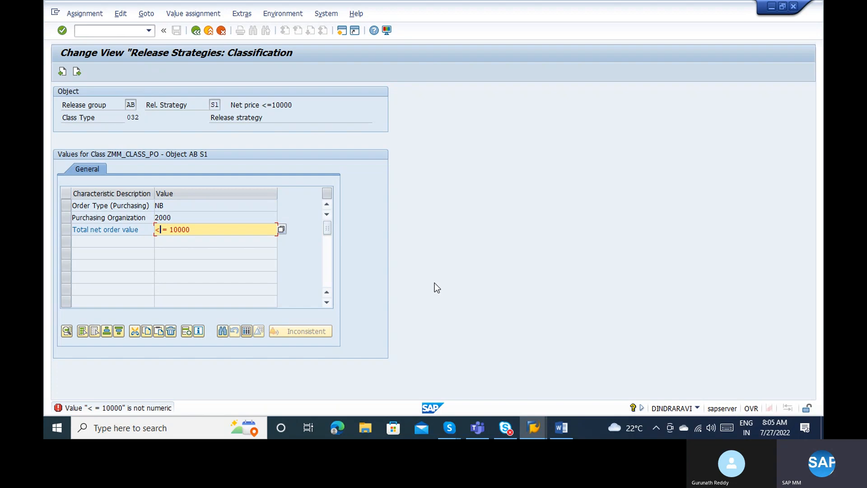
key(Delete)
key(Return)
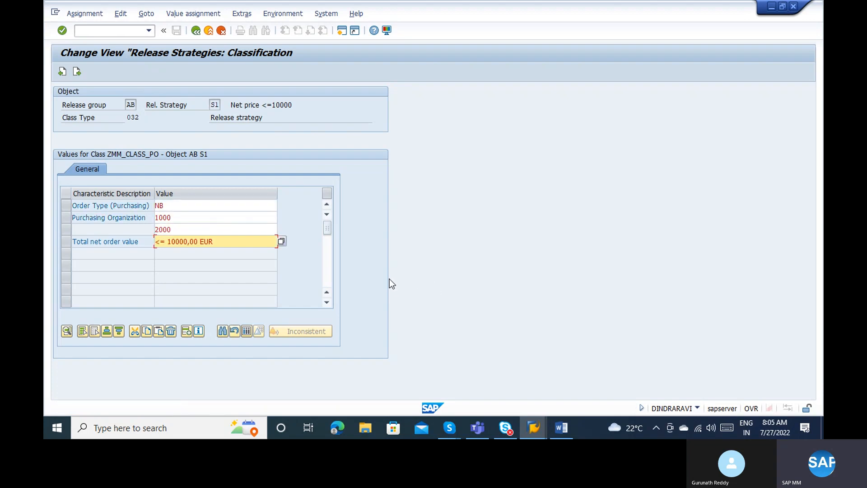
click(162, 243)
click(231, 239)
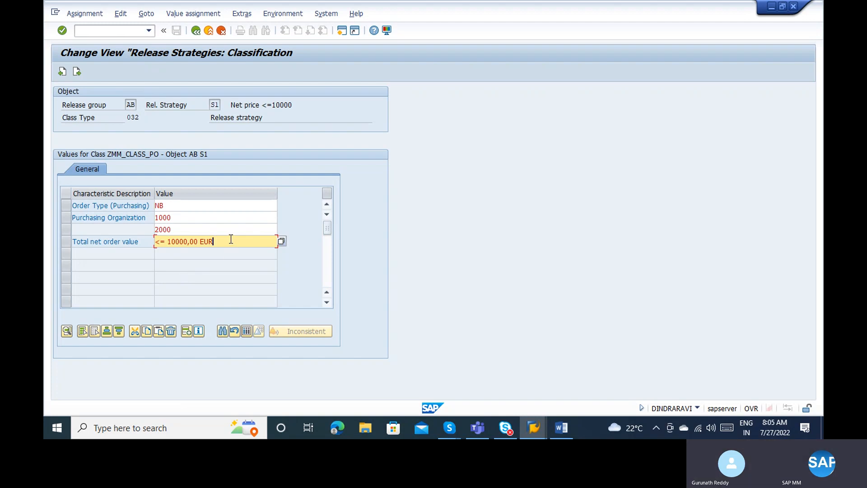
Review the 2000, 1000 and NB entries, then return to the strategy details.
click(174, 231)
click(173, 219)
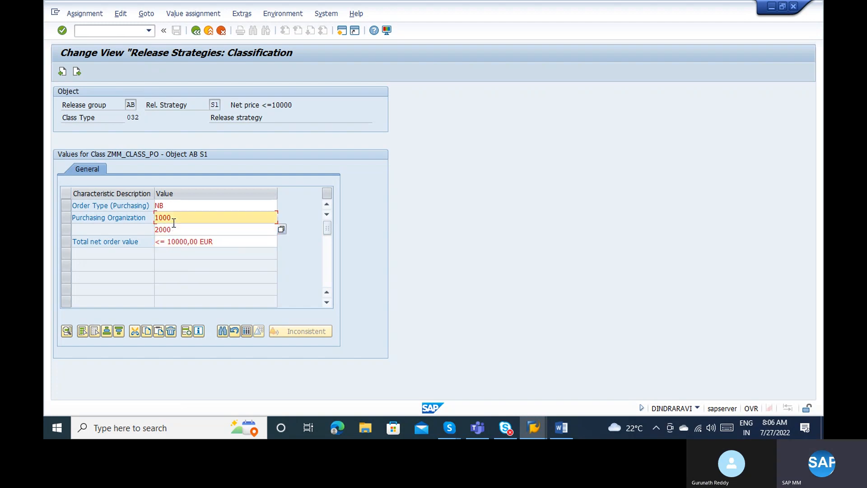
click(173, 203)
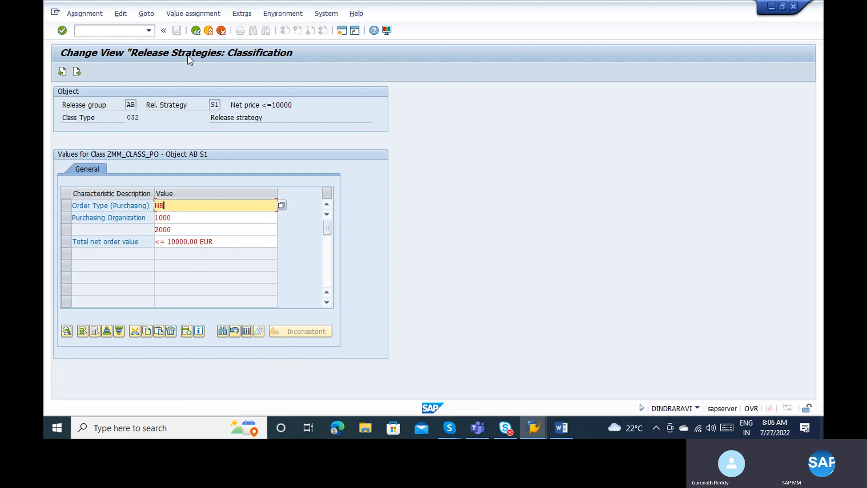
click(196, 30)
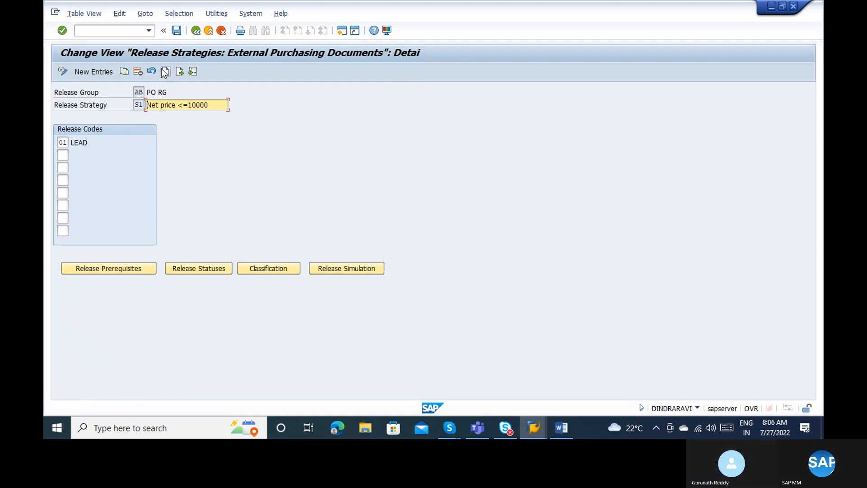
Simulate release of strategy S1 with code 01, confirming it moves from Blocking to released.
click(337, 275)
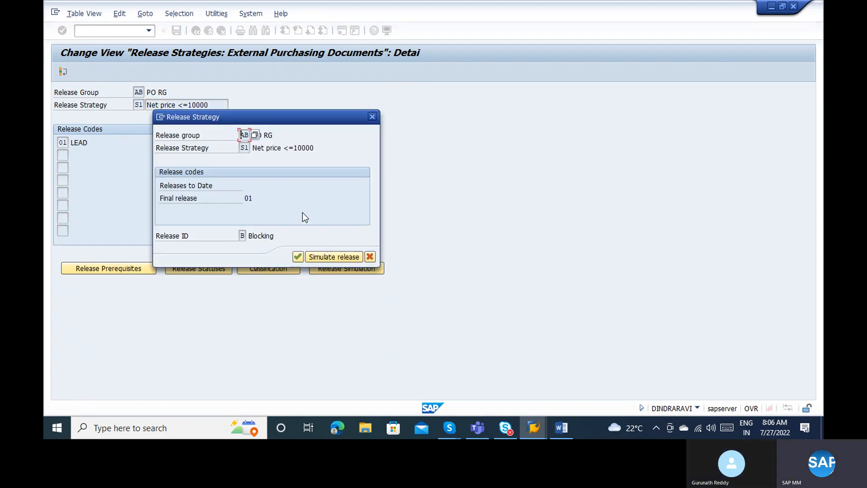
click(344, 260)
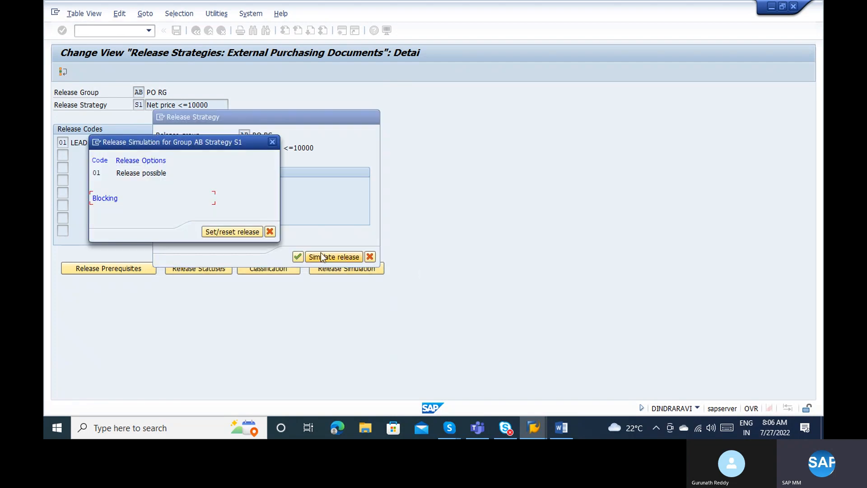
double_click(148, 174)
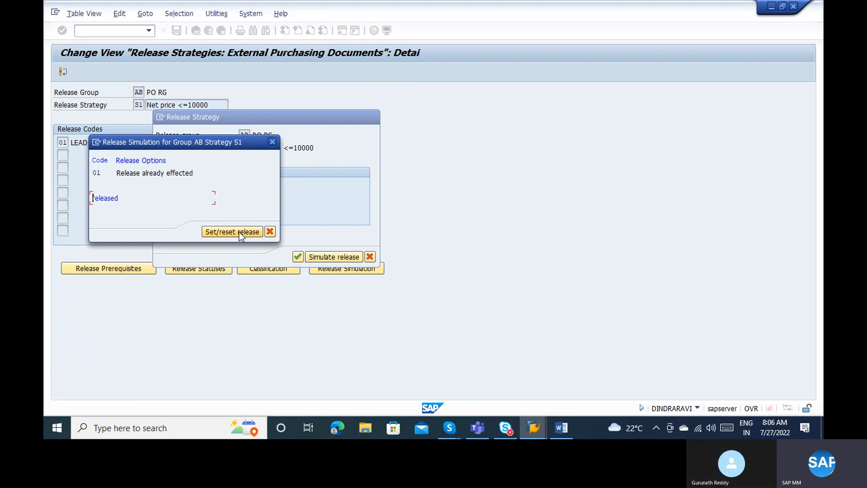
click(269, 231)
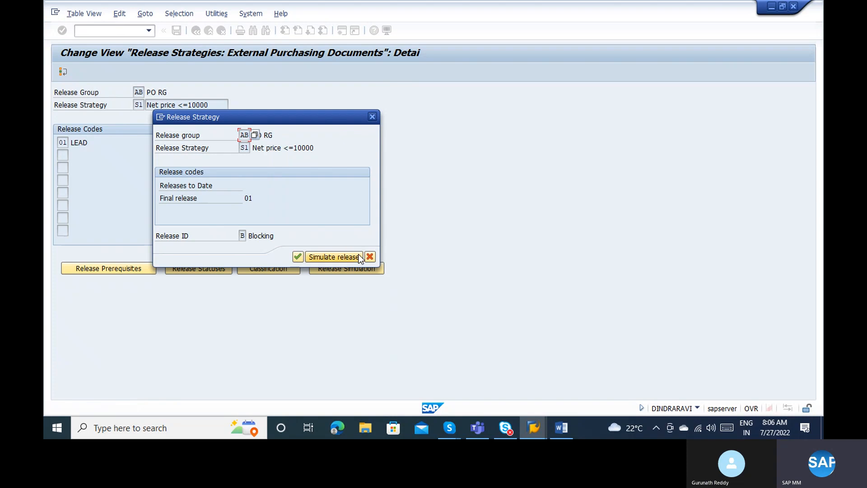
click(369, 256)
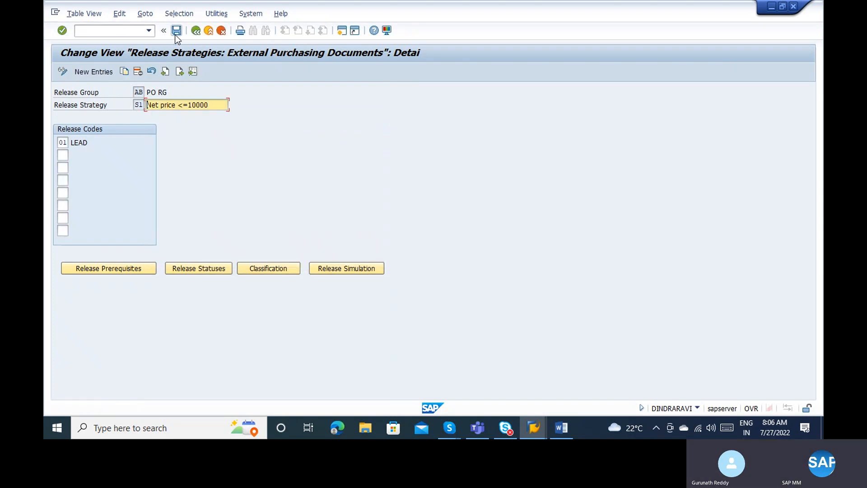
Save the release strategy and open purchase order creation in a new session.
click(176, 31)
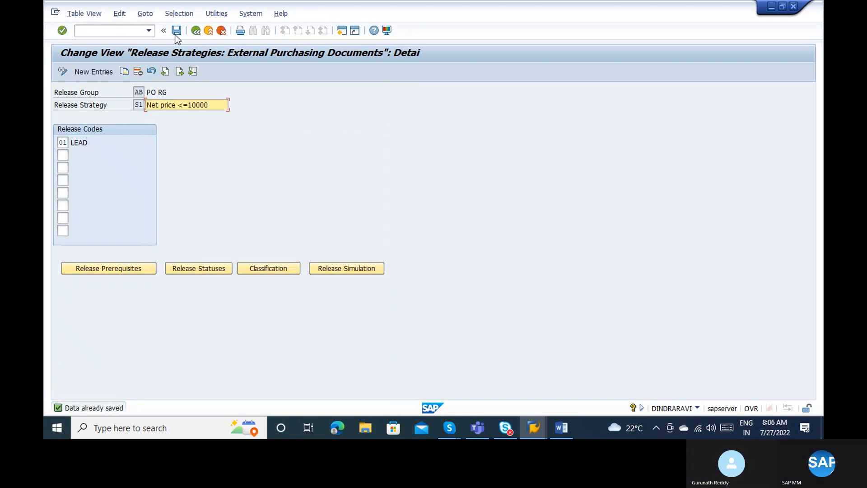
click(117, 34)
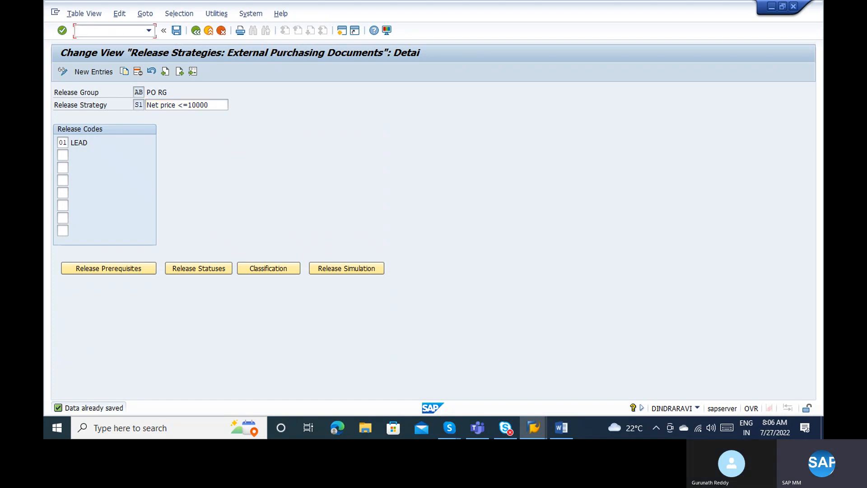
text(/ome28)
key(Return)
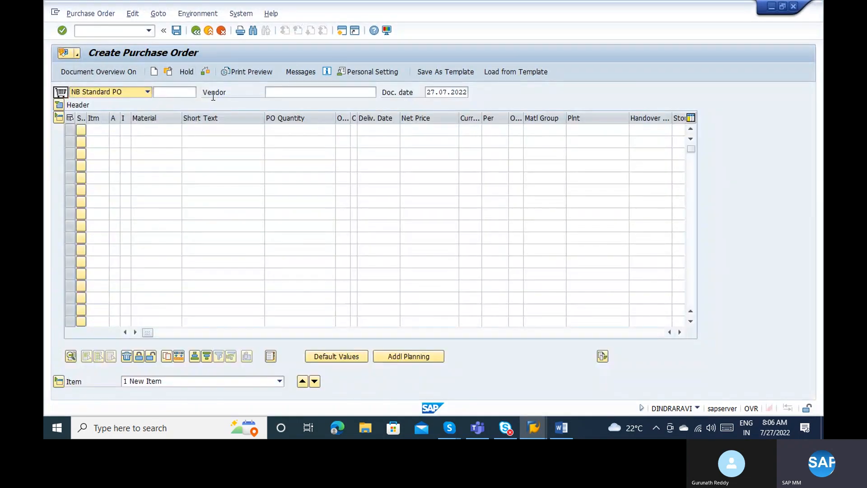
Fill the PO header with vendor 1000, purchasing org 1000, purchasing group 001, company code 1000.
key(alt+Tab)
key(alt+Tab)
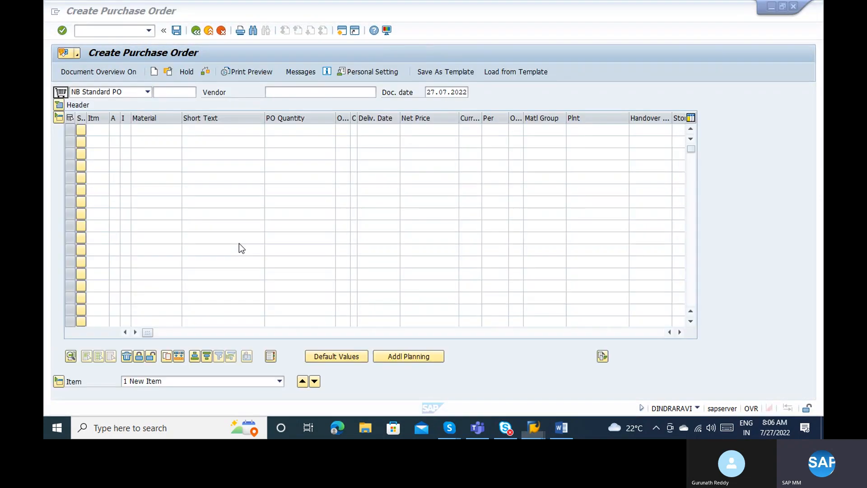
click(285, 93)
text(1000)
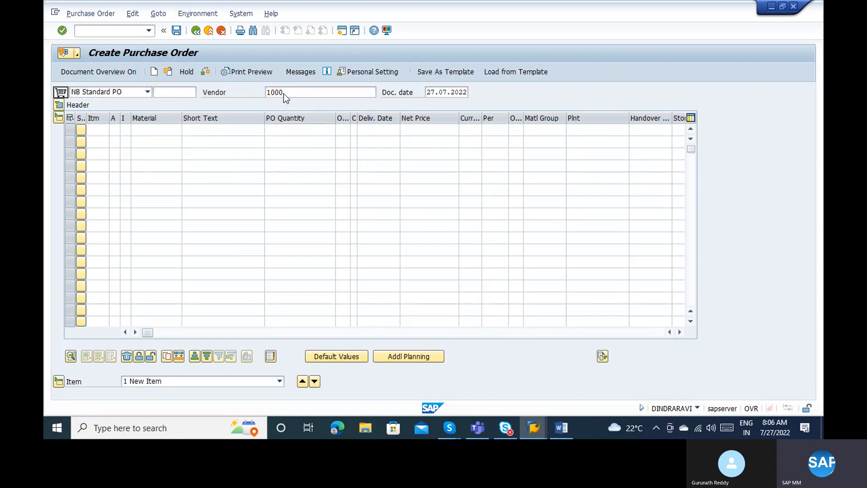
key(Return)
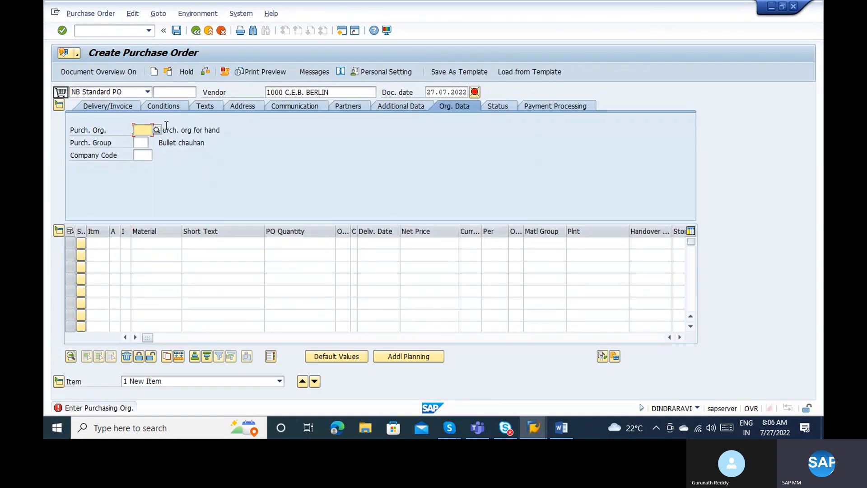
text(1)
text(000)
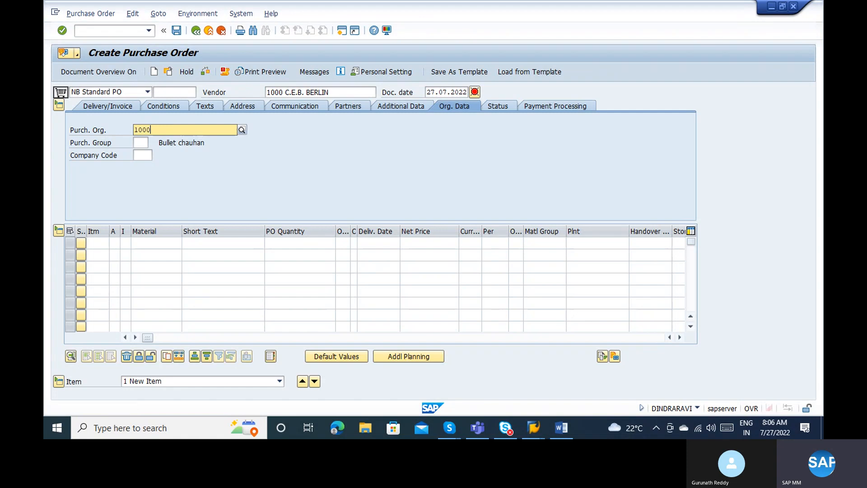
key(Return)
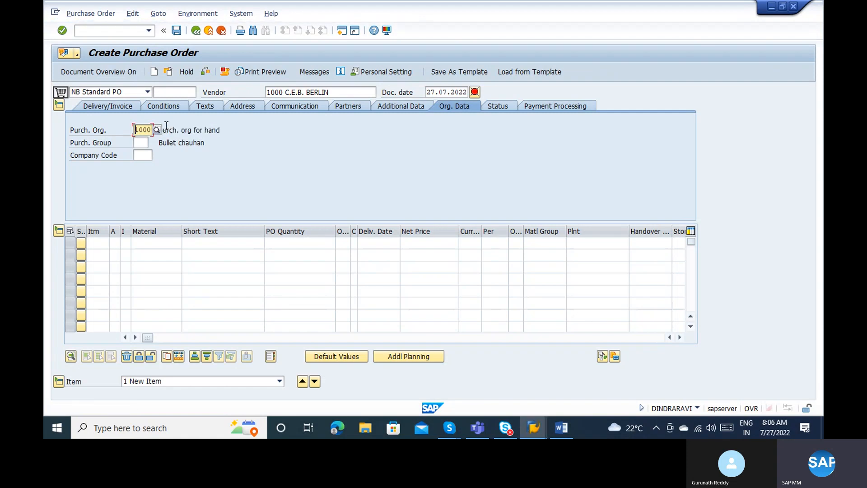
click(146, 140)
text(001)
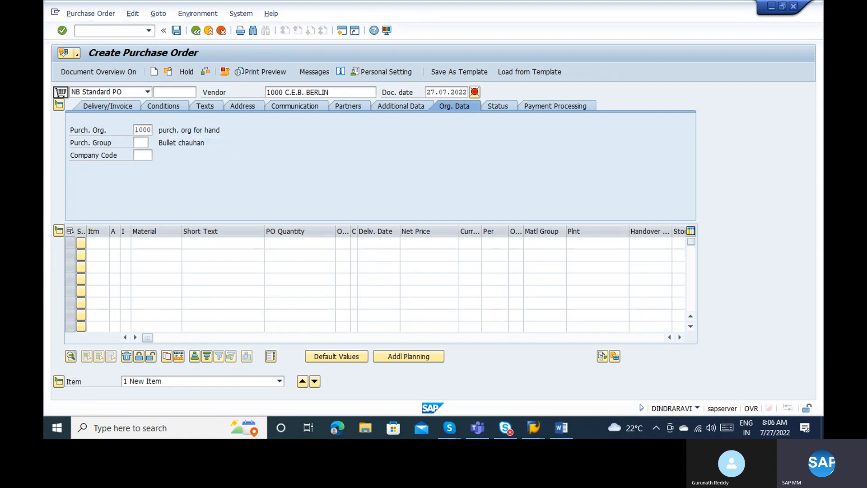
key(Return)
text(1000)
key(Return)
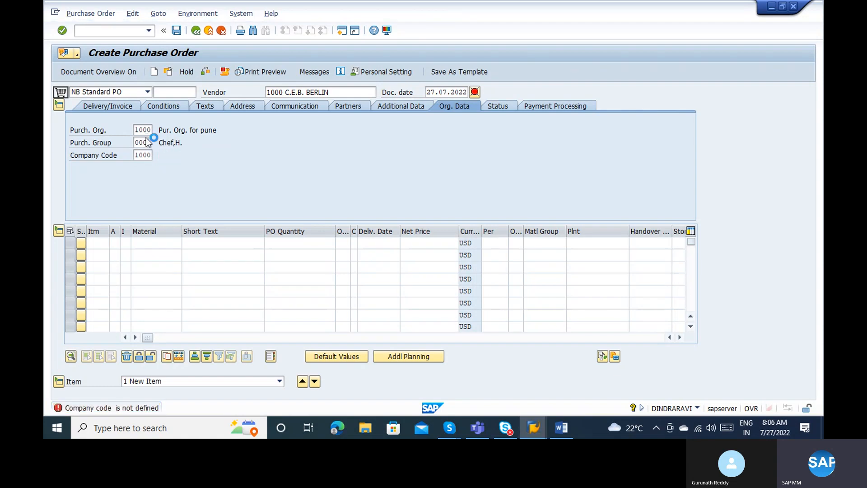
Add item 10: material 100-100, plant 1100, net price 100, quantity 1, then check the order.
click(142, 242)
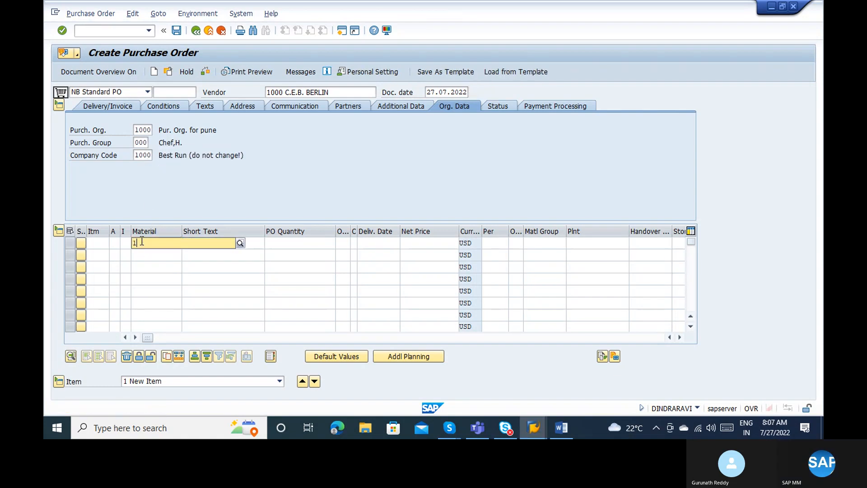
text(100-100)
key(Return)
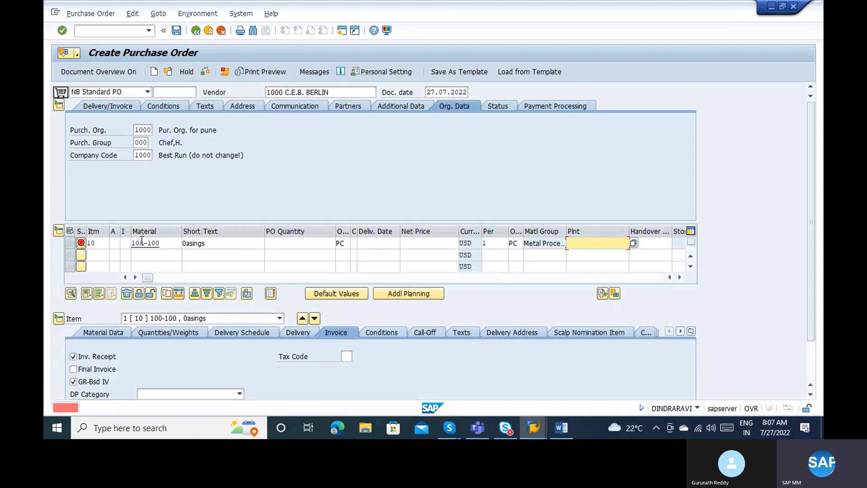
text(1100)
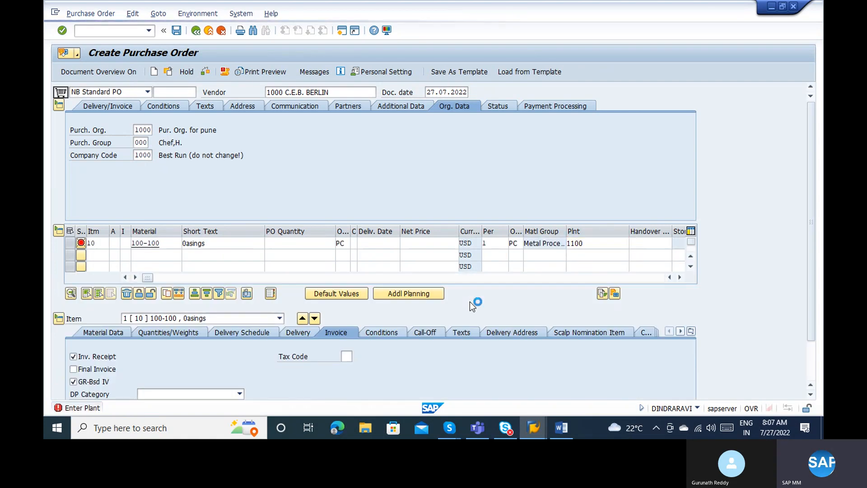
key(Return)
click(445, 129)
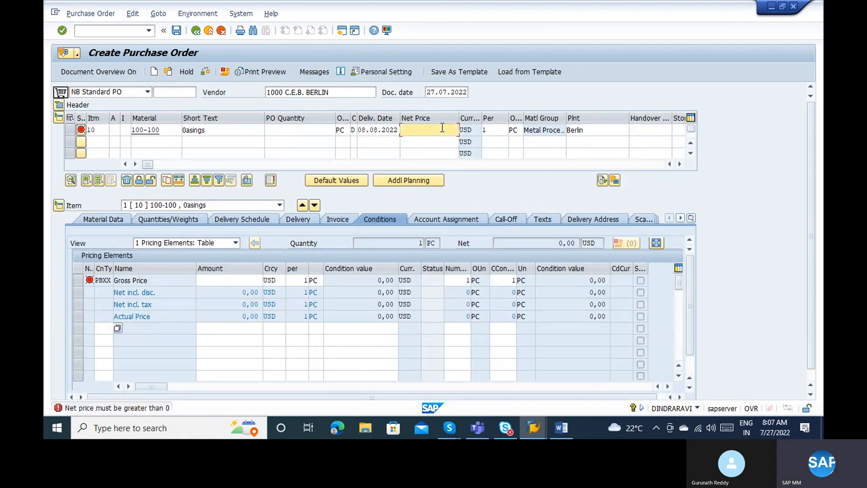
key(Tab)
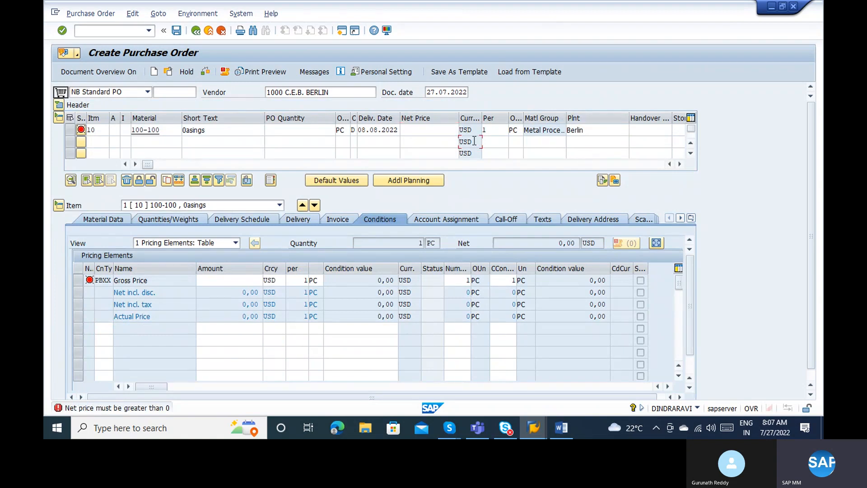
click(411, 131)
text(100)
key(shift+Tab)
key(shift+Tab)
key(shift+Tab)
key(shift+Tab)
text(1)
key(Return)
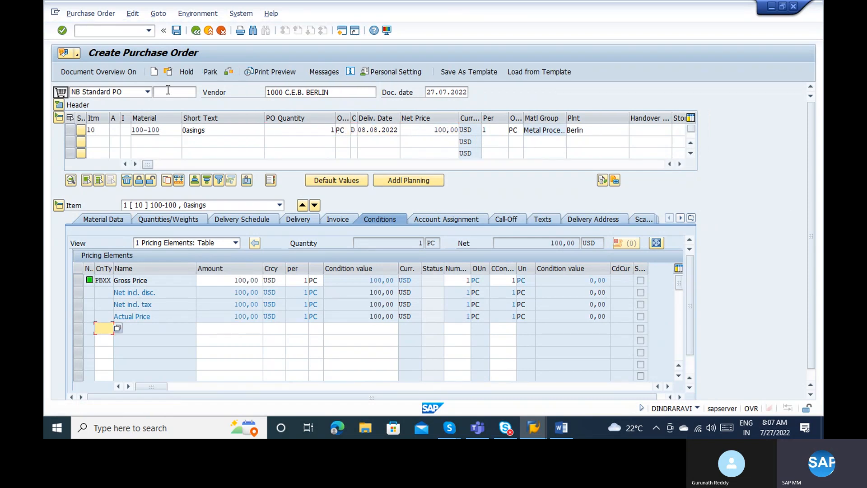
click(62, 104)
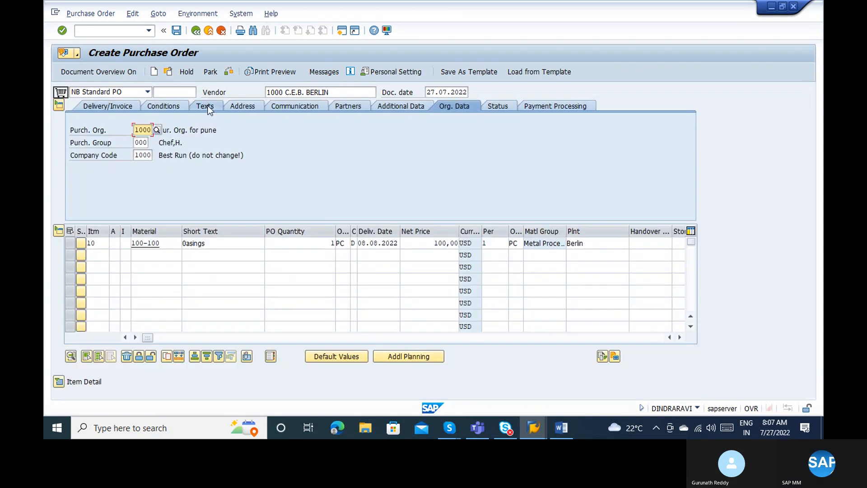
click(229, 71)
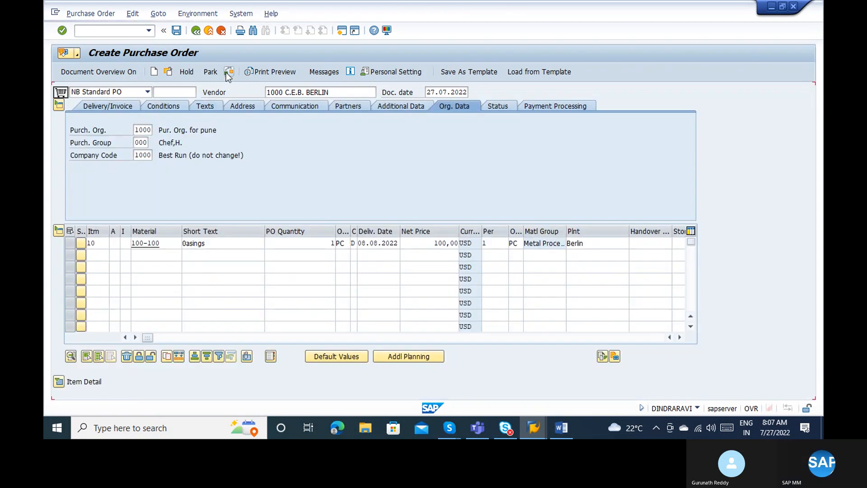
Review the Release strategy header tab and save the purchase order.
click(568, 108)
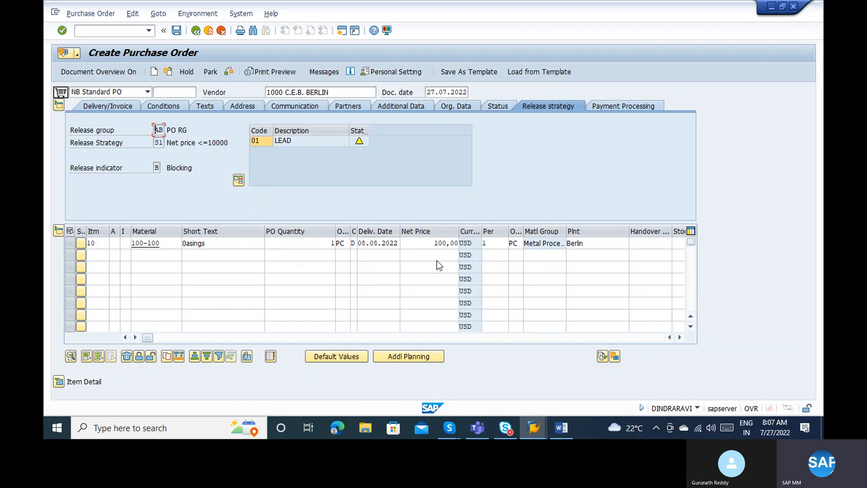
click(428, 243)
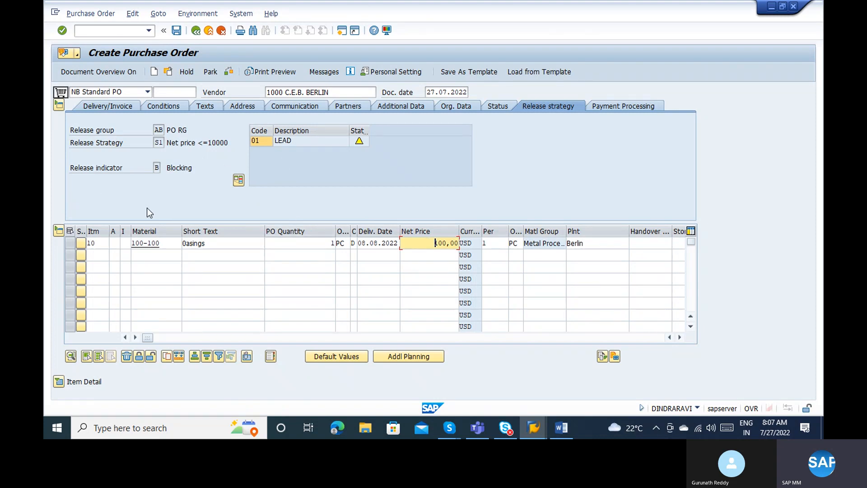
click(176, 31)
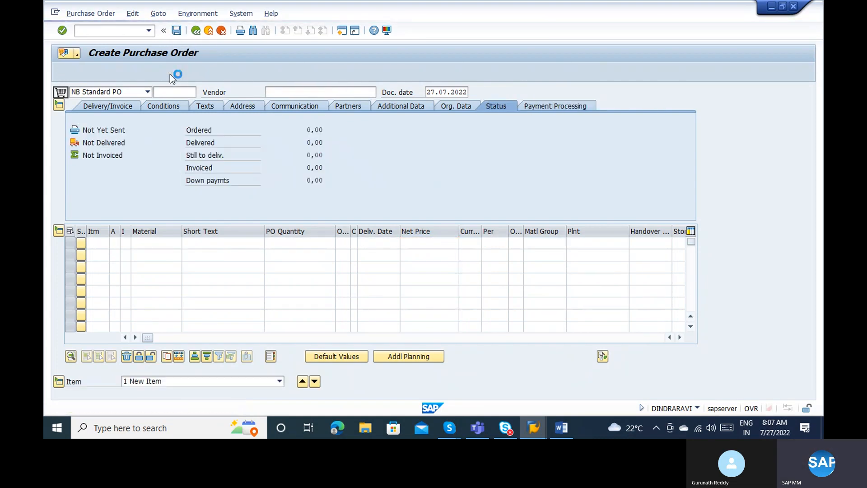
Reopen the saved PO and confirm strategy AB/S1, Blocking, with code 01 release possible.
click(169, 74)
key(Return)
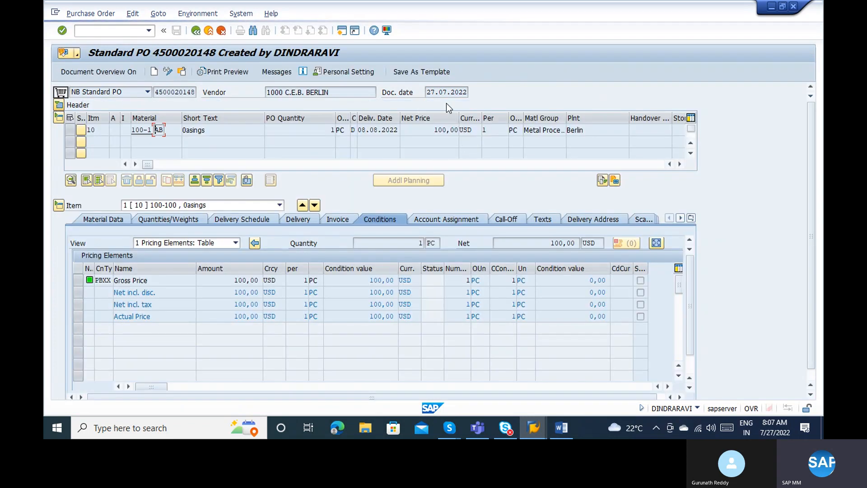
mouse_move(365, 143)
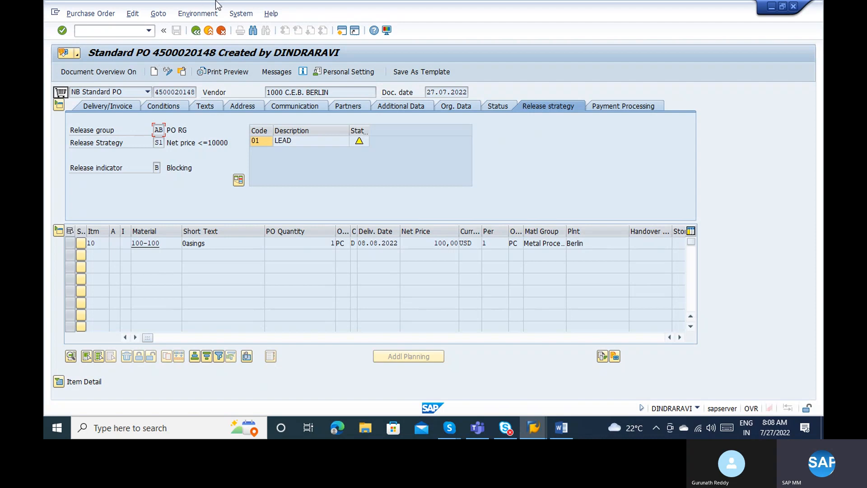
In a new session, run ME28 for release code 01 and group AB to list pending orders.
click(342, 30)
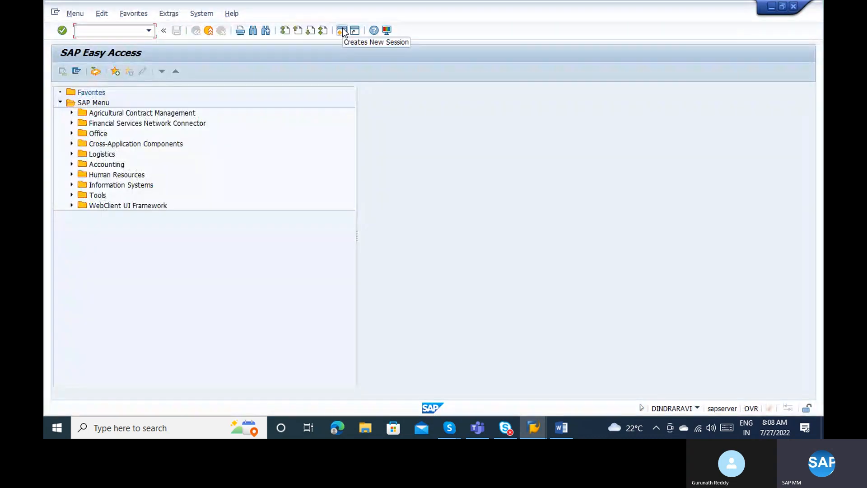
text(me28)
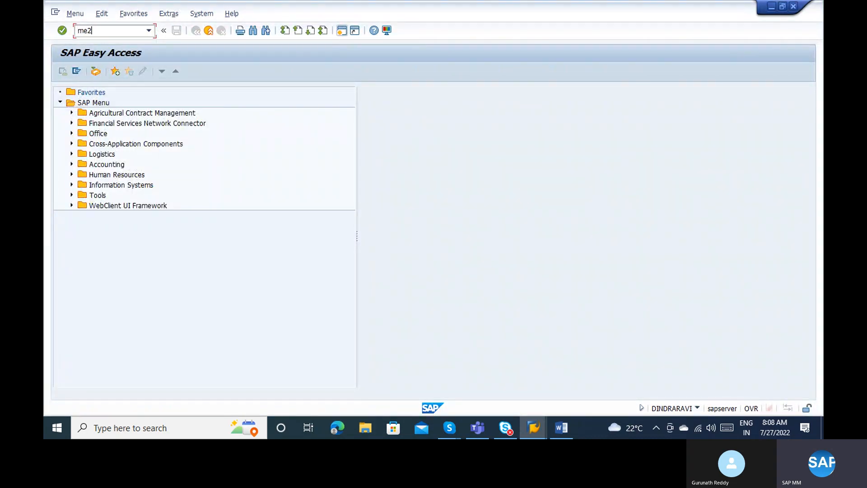
key(Return)
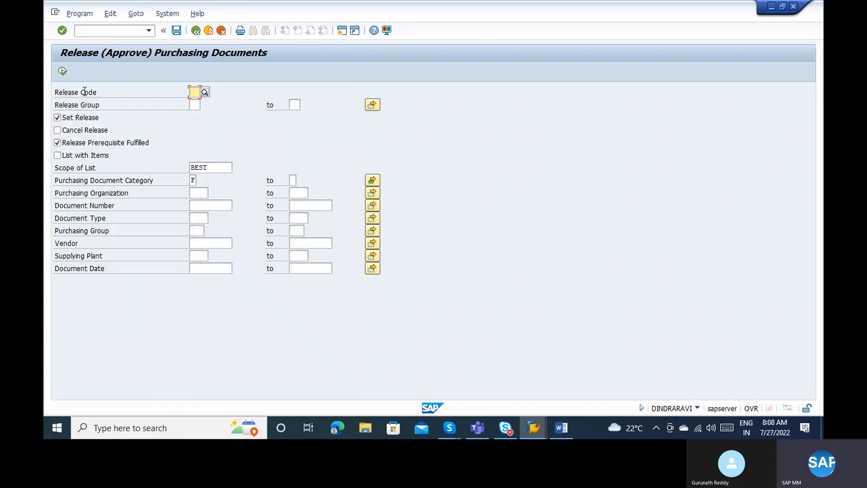
key(alt+Tab)
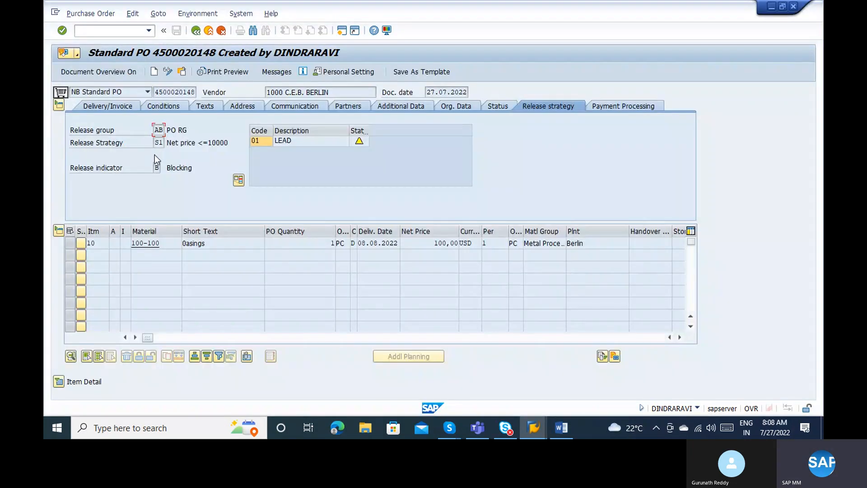
key(alt+Tab)
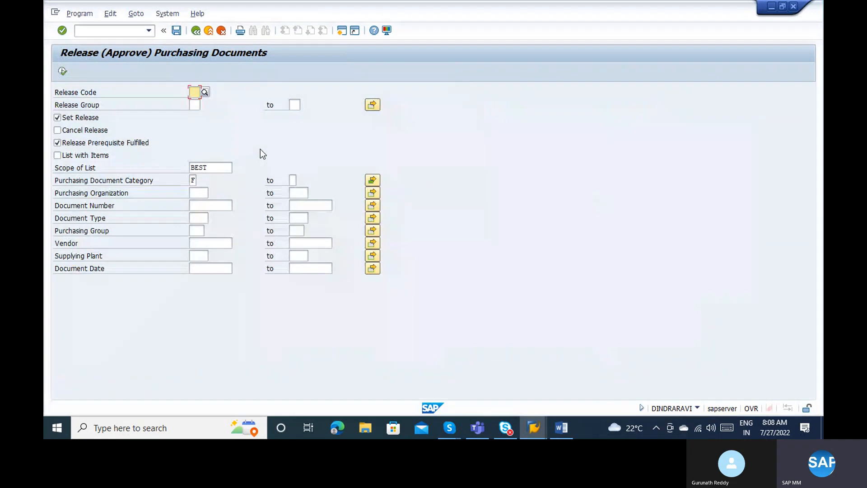
key(alt+Tab)
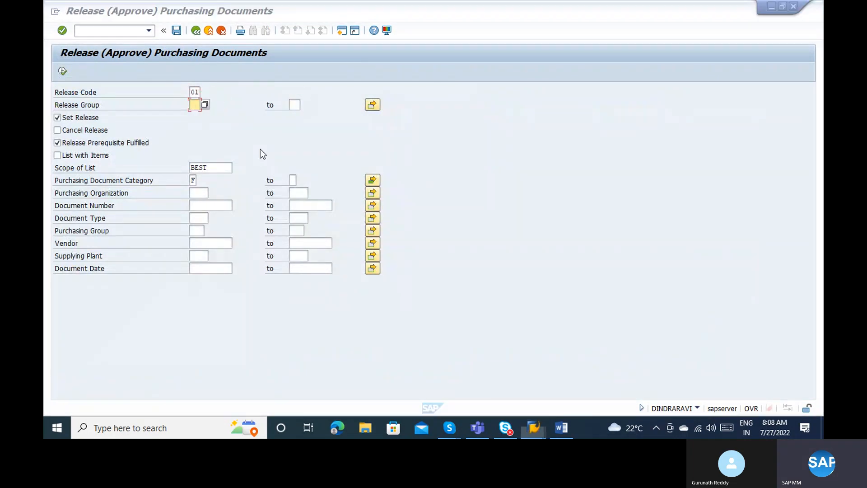
key(alt+Tab)
text(AB)
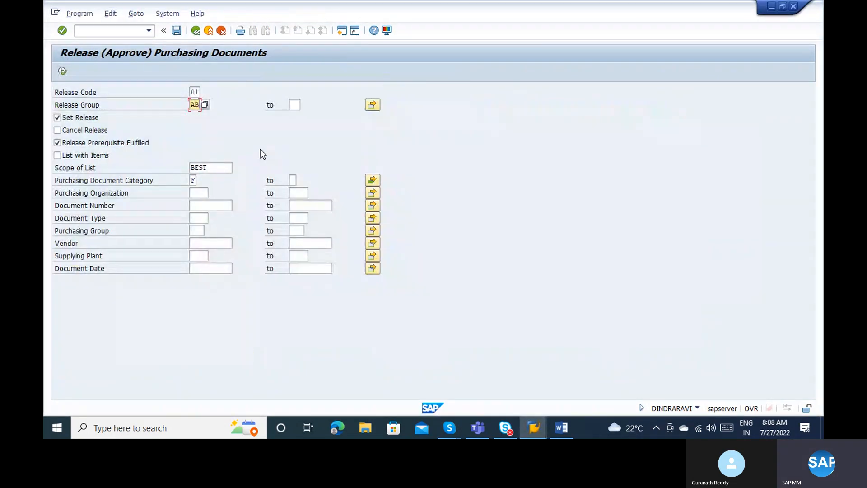
click(63, 71)
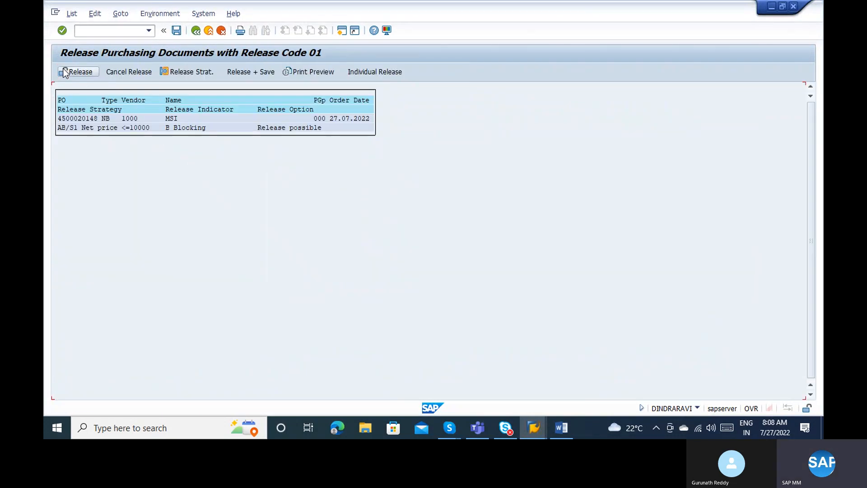
double_click(80, 119)
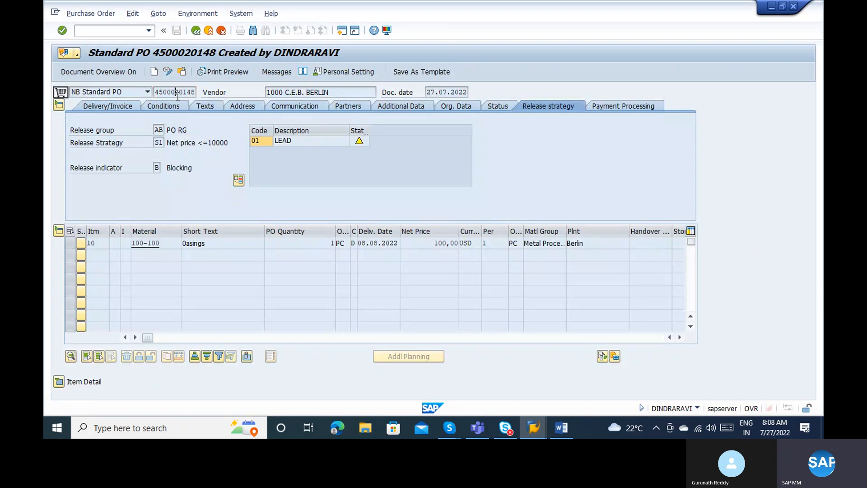
key(F3)
click(82, 114)
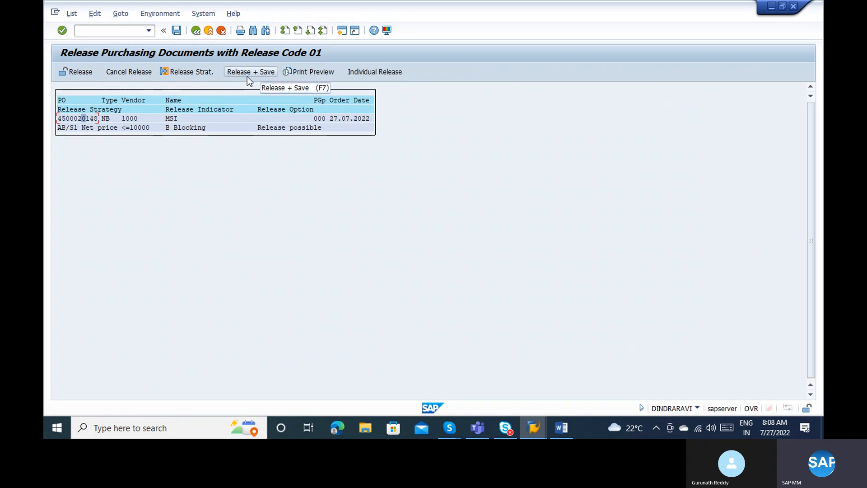
click(67, 73)
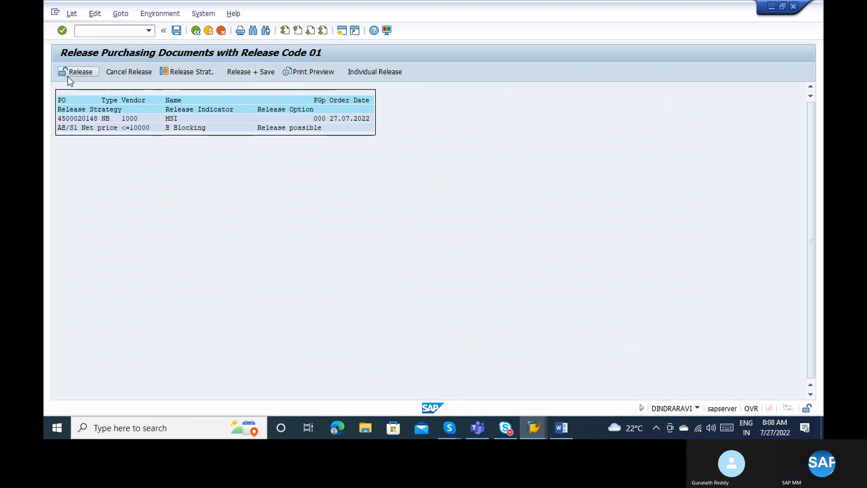
click(176, 30)
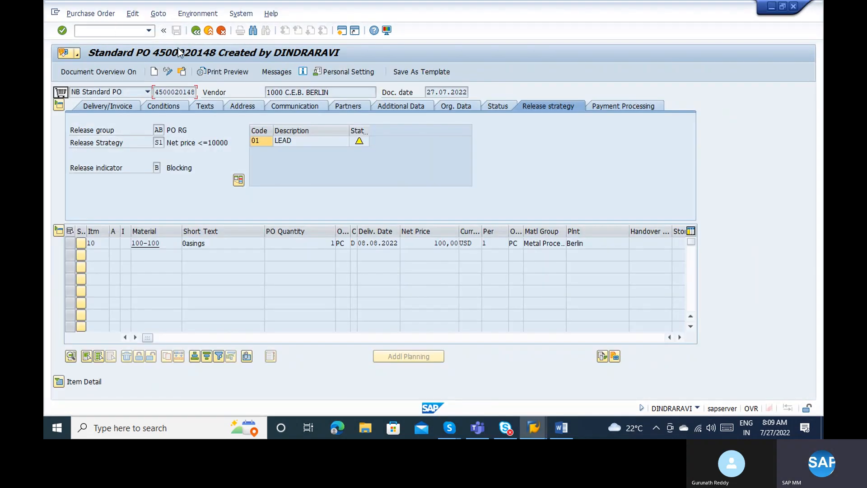
Reload the order to confirm it is released, then return to the release strategy S1 settings.
click(180, 71)
click(180, 71)
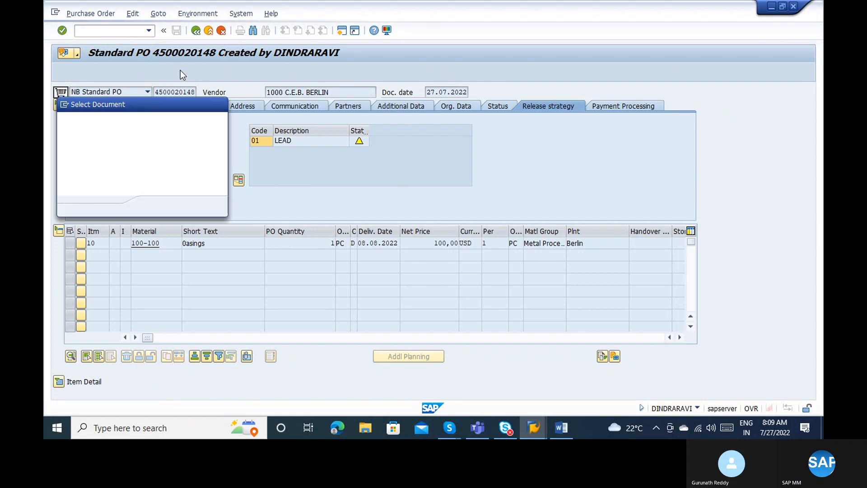
key(Return)
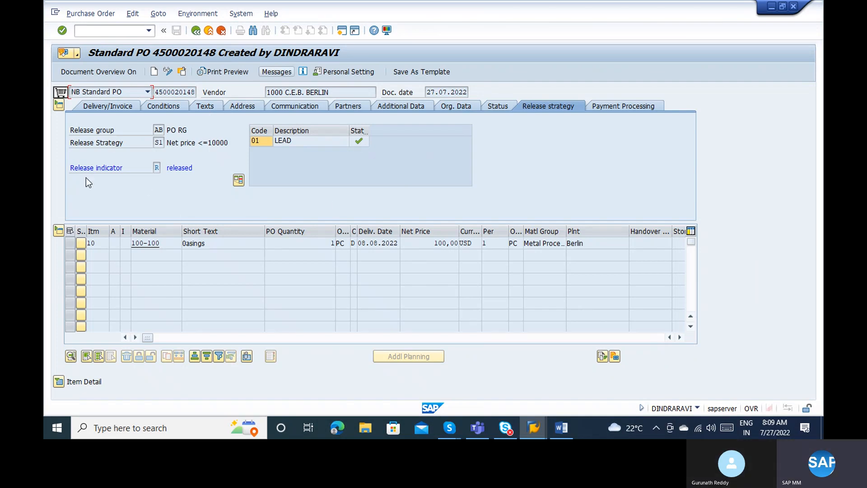
key(alt+Tab)
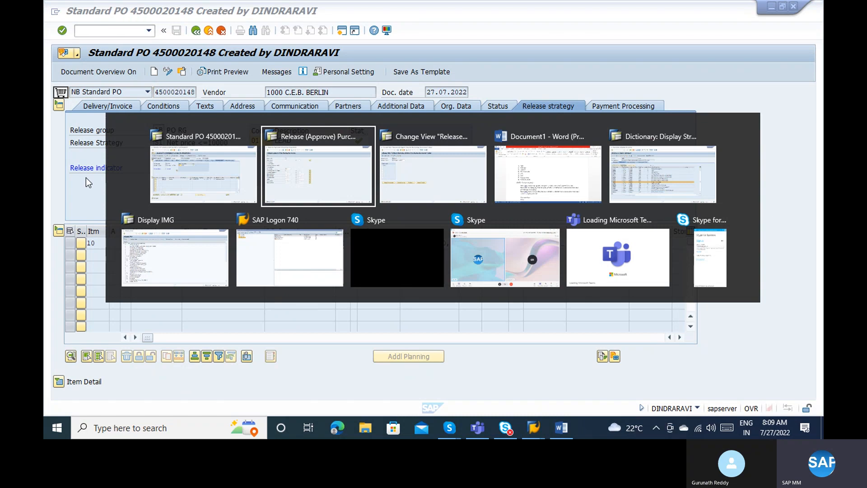
key(Tab)
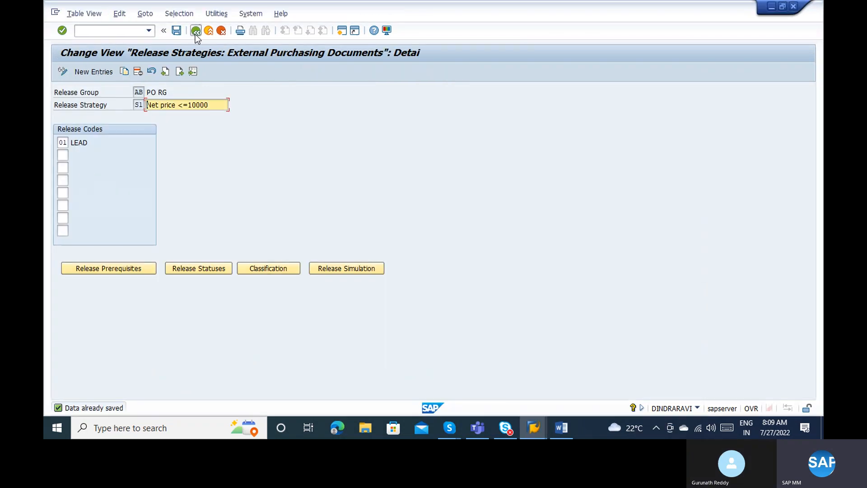
Create a new release strategy AB/S2 described 'Greater 10K, less 1L'.
click(195, 35)
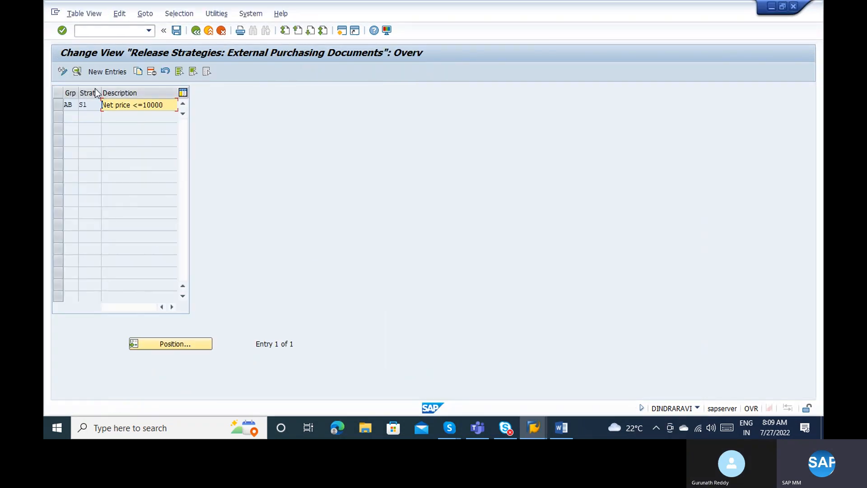
click(120, 73)
text(ABS2)
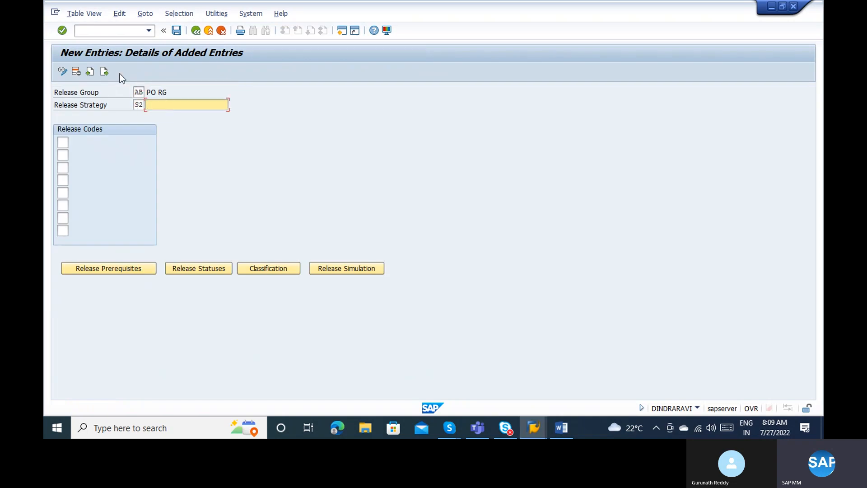
key(alt+Tab)
key(alt+Tab)
text(less t)
key(BackSpace)
key(BackSpace)
key(BackSpace)
key(BackSpace)
key(BackSpace)
key(BackSpace)
text(Gr)
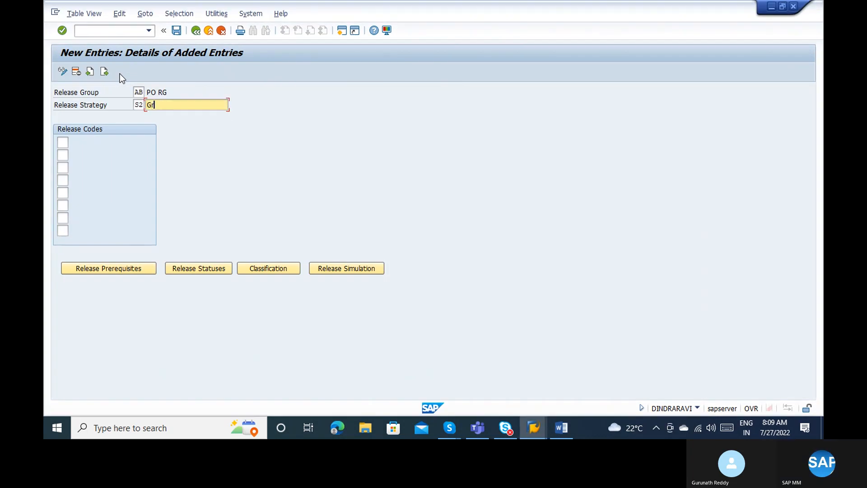
text(eater)
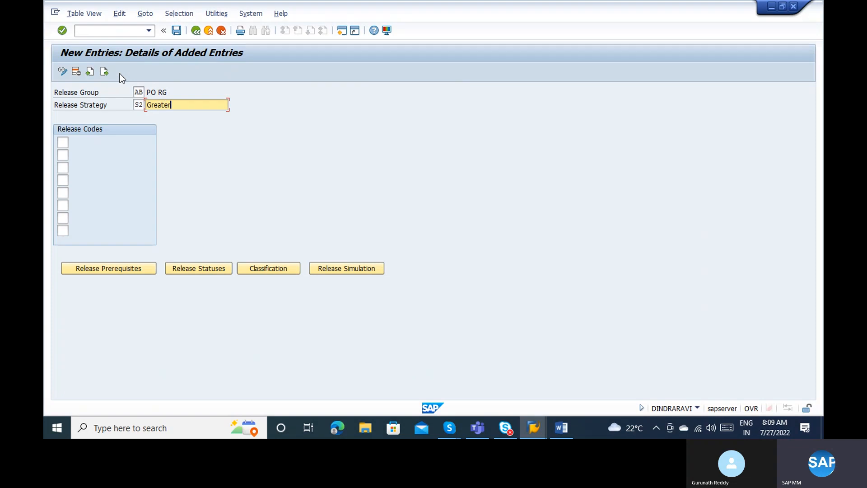
text( 10K, less 1)
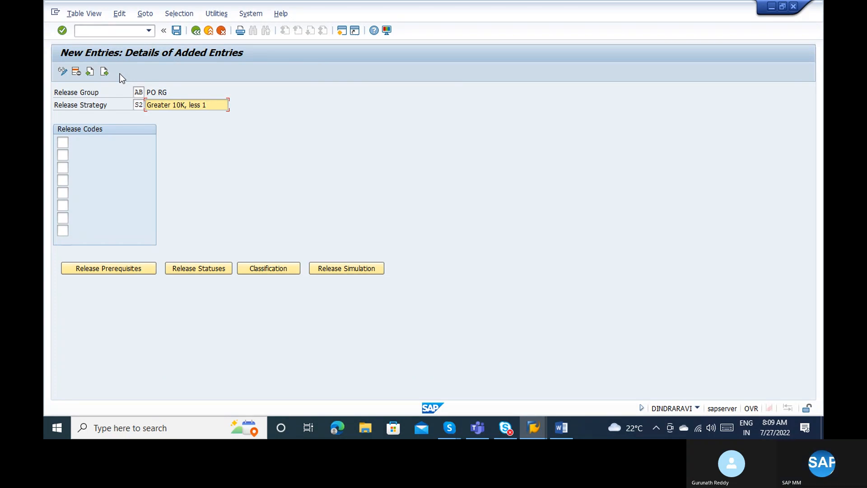
text(L)
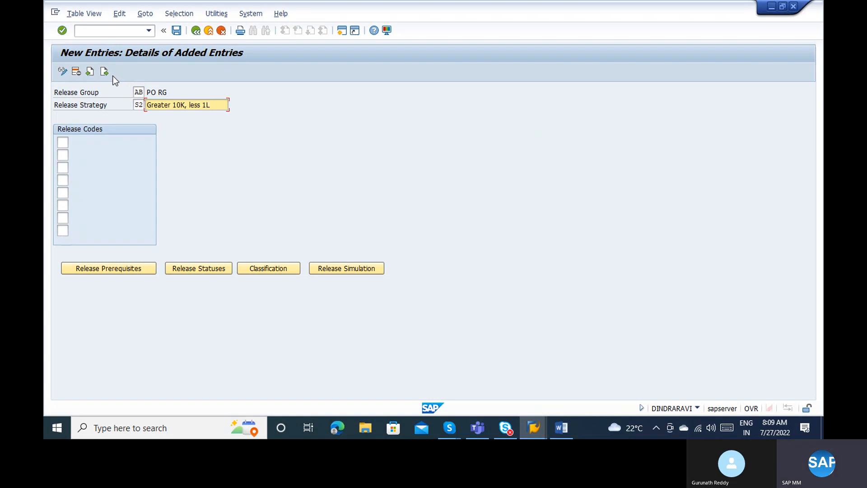
Assign release codes 01, 02 and 03 to strategy S2 and open its release prerequisites.
click(64, 142)
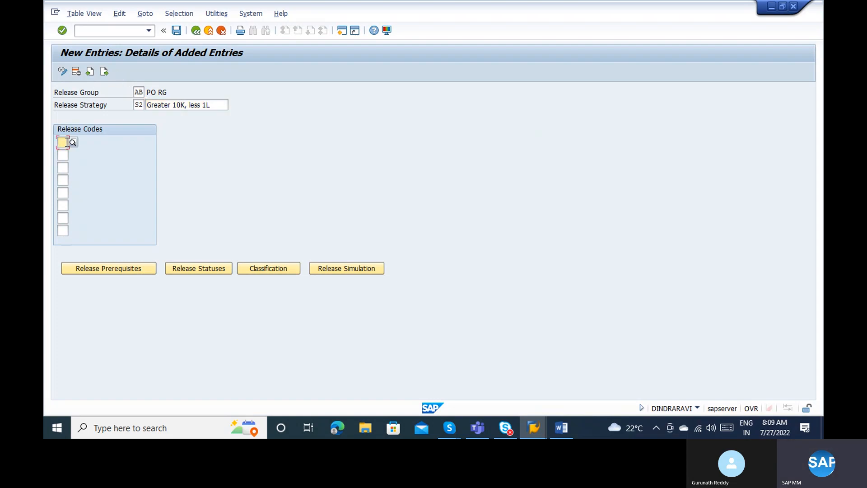
text(01)
key(Tab)
text(02)
key(Tab)
text(03)
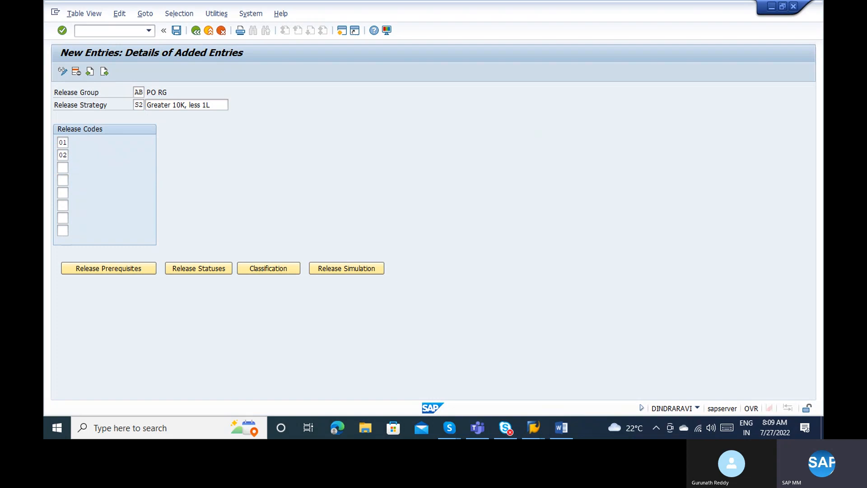
key(Return)
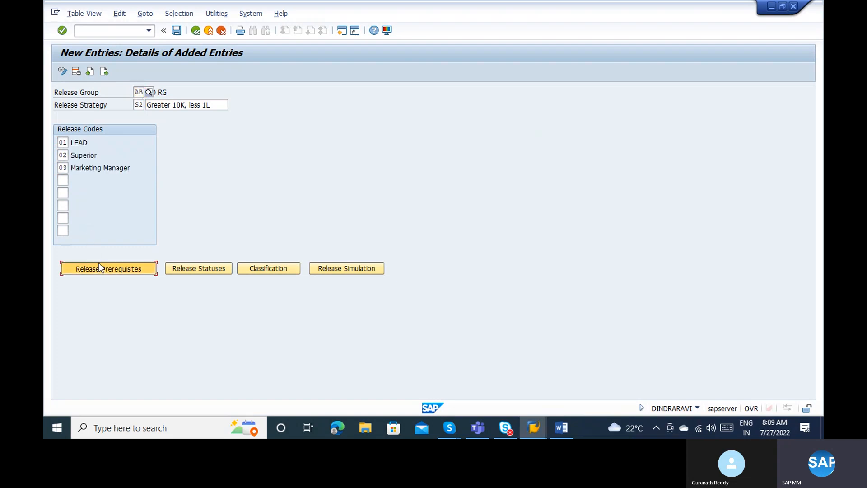
click(99, 263)
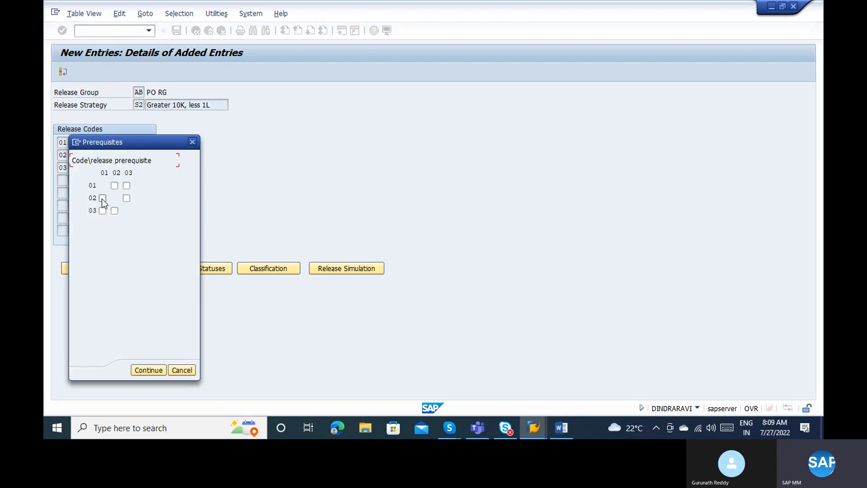
Make code 02 require release by 01, and code 03 require 01 and 02.
click(98, 186)
click(102, 197)
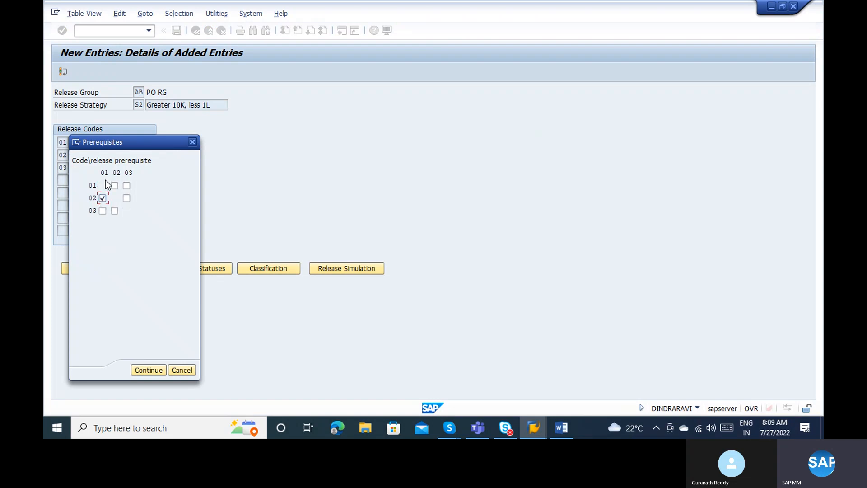
click(103, 211)
click(115, 210)
click(142, 368)
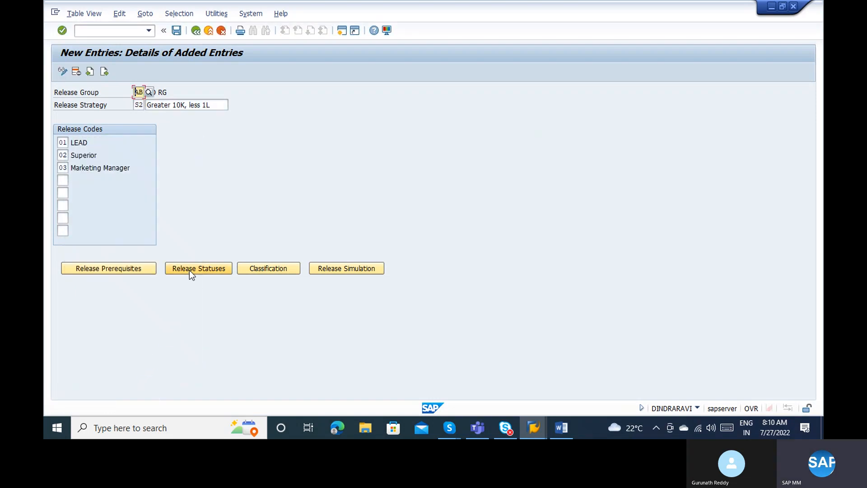
Accept the release statuses, save strategy S2, and open its classification values.
click(189, 270)
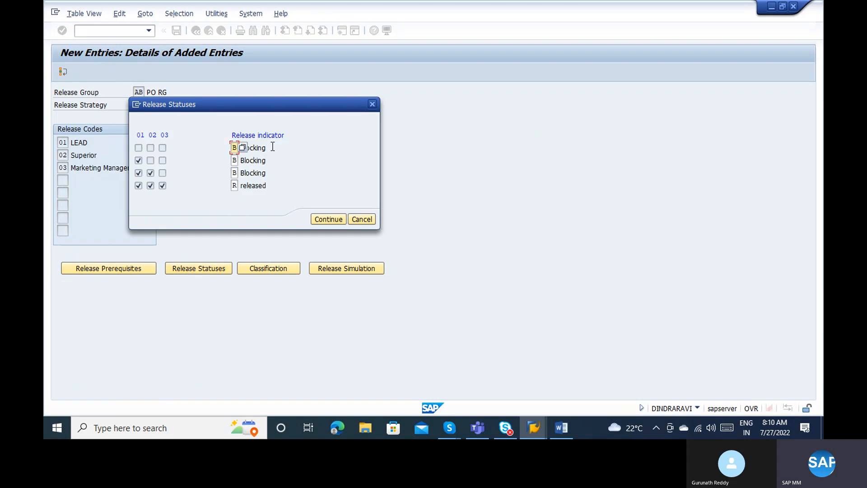
click(273, 147)
click(328, 220)
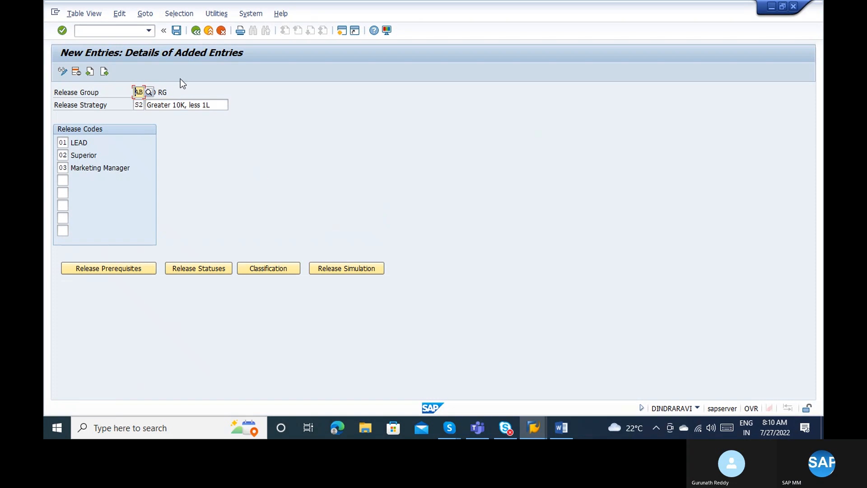
click(176, 30)
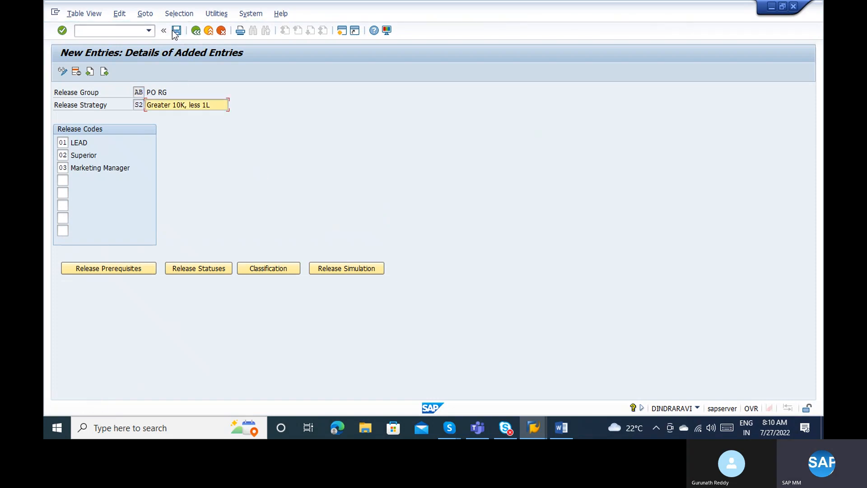
click(261, 267)
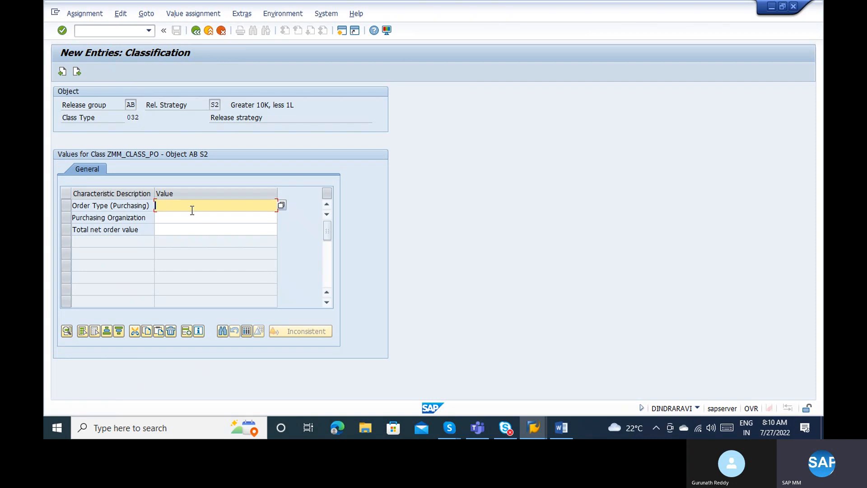
Enter order type NB and purchasing organization 1000 in the S2 classification.
text(NB)
click(179, 216)
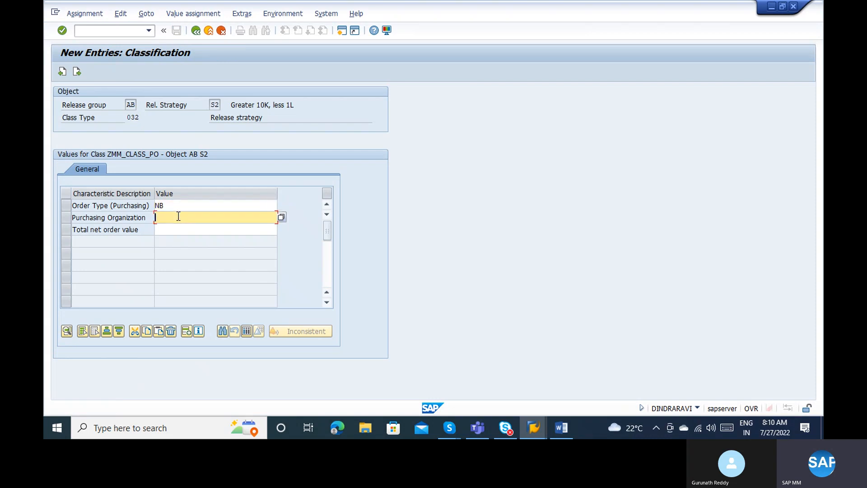
text(1000)
click(171, 229)
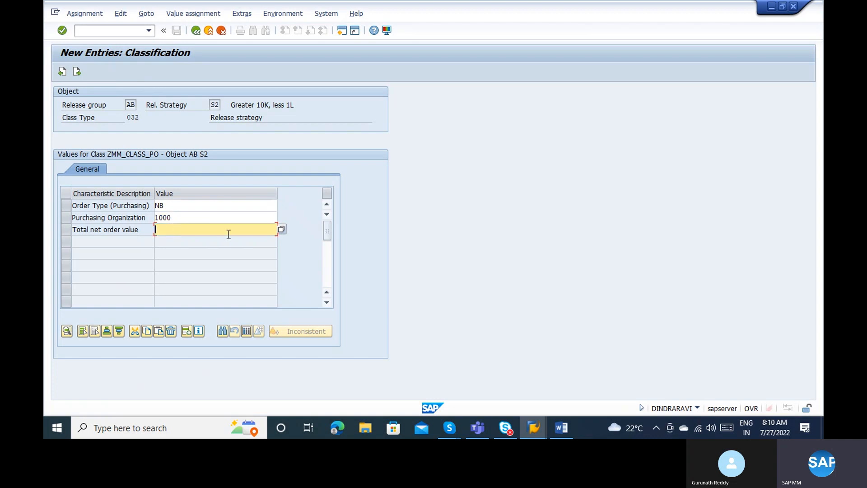
Try entering the Total net order value range '> 10000 <= 100000'.
click(280, 230)
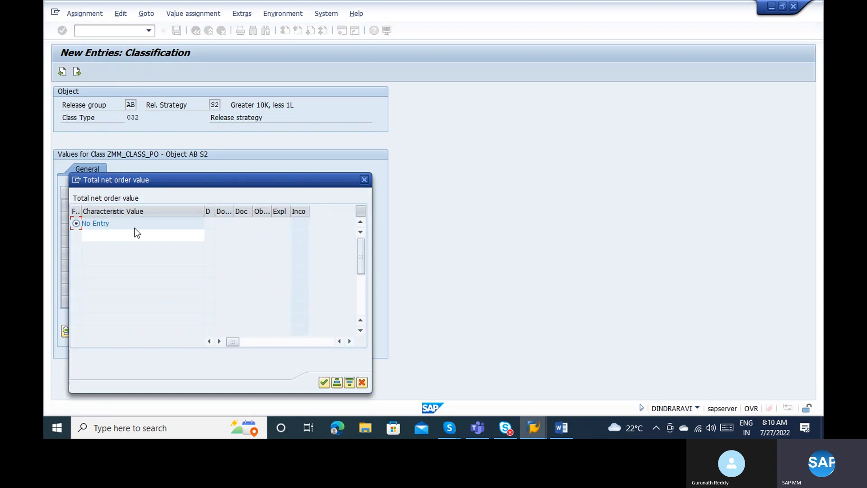
click(117, 235)
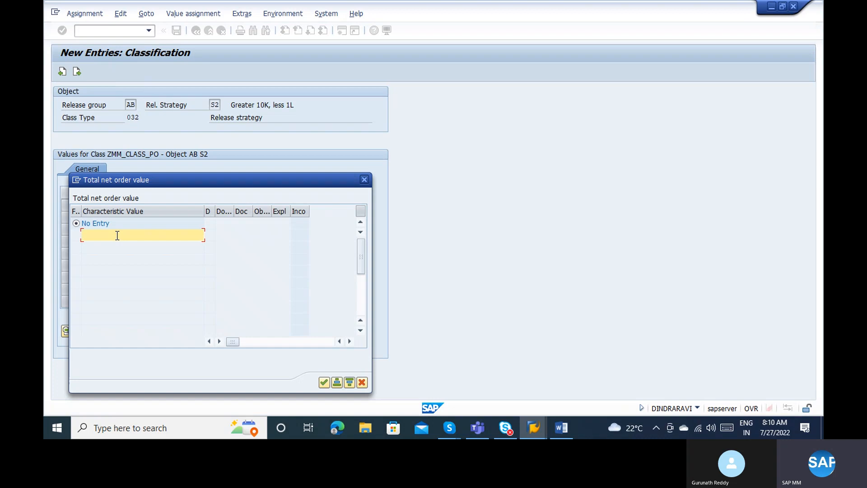
text(<)
key(BackSpace)
text(>)
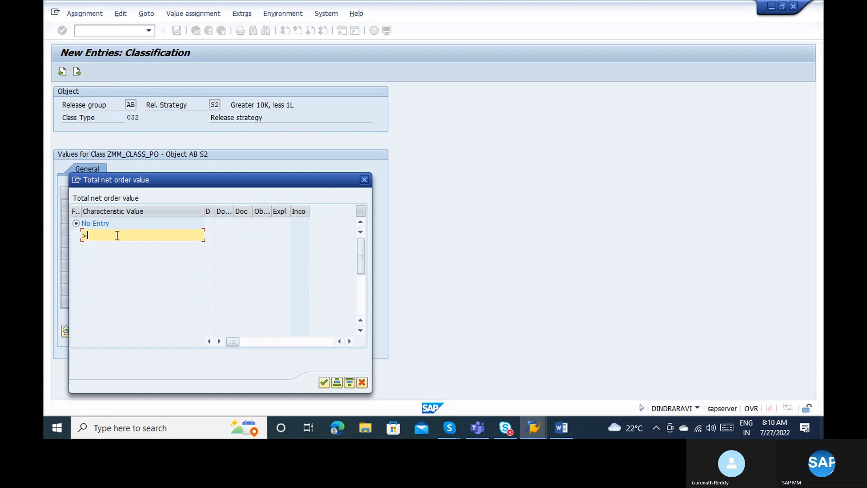
text(1000)
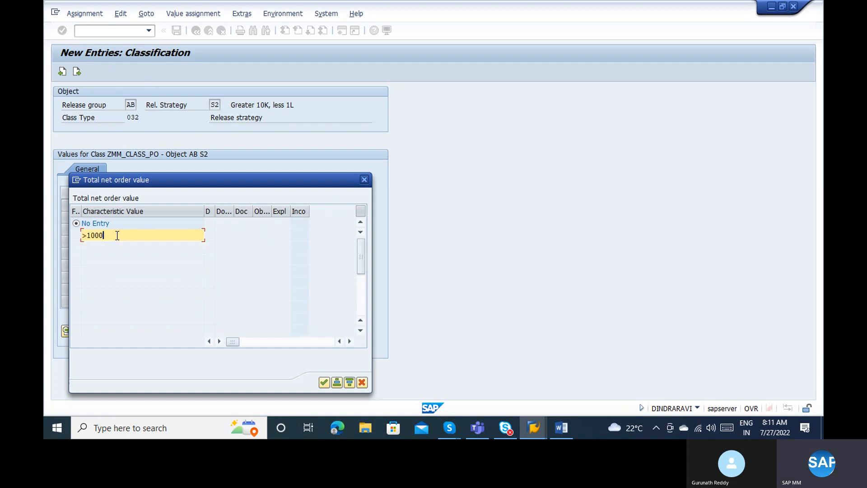
text(0)
text( <)
text(1)
text(100)
text(000)
key(Return)
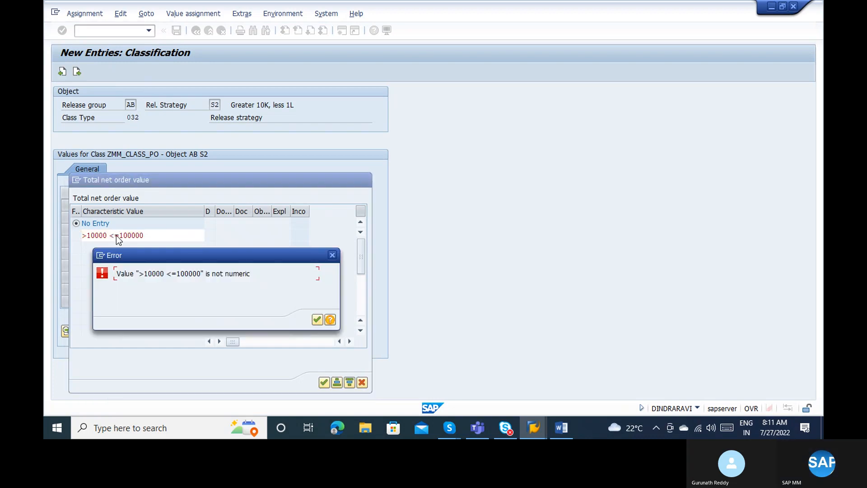
key(Return)
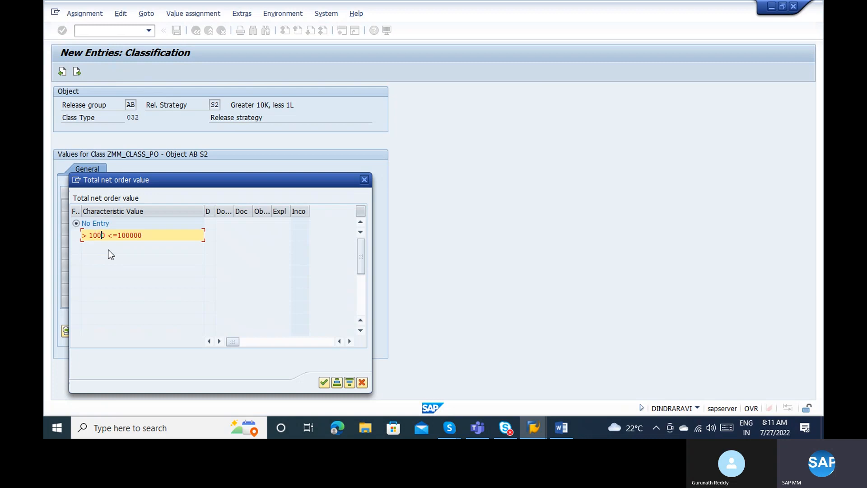
text(00 <=100000)
key(Return)
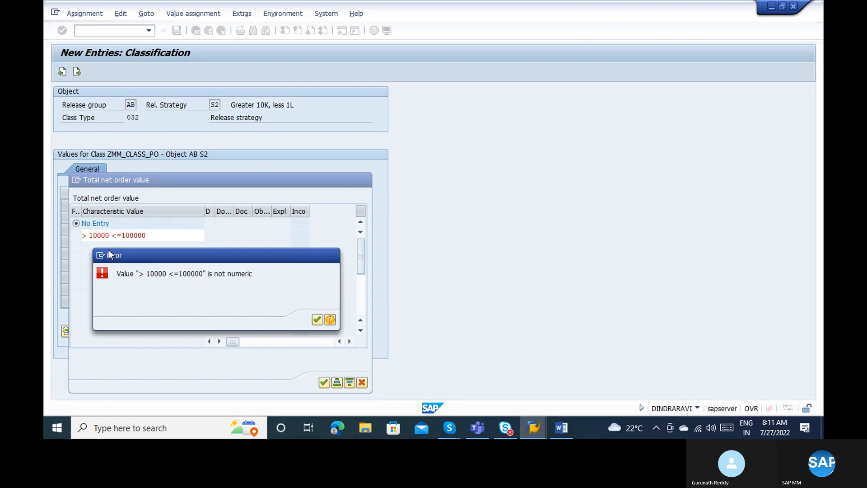
key(Return)
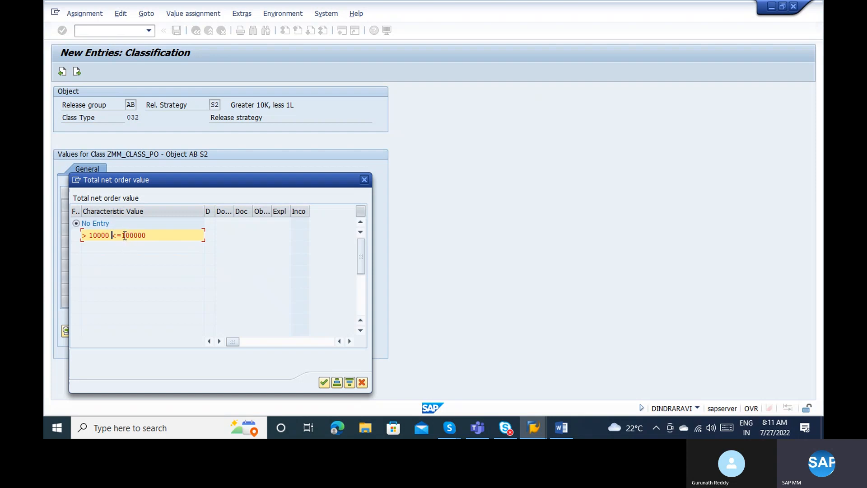
Rework the range after repeated not-numeric errors, then cancel the entry and leave the classification.
click(125, 235)
text(100000)
key(Return)
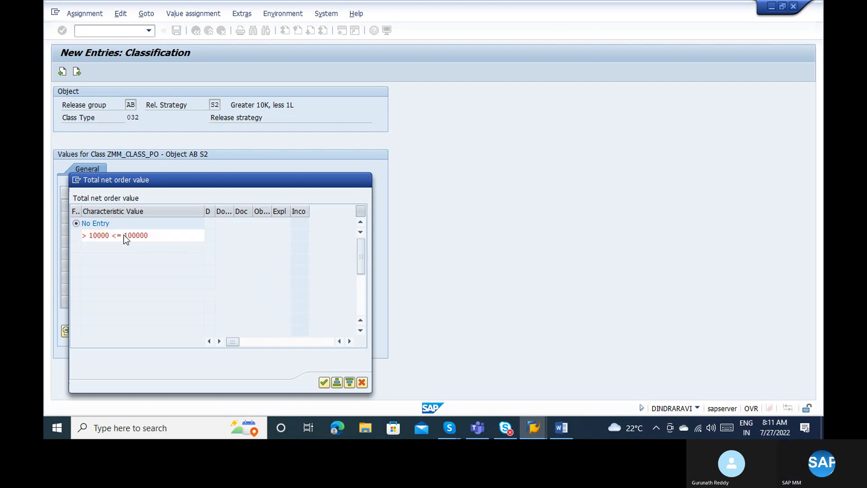
key(Return)
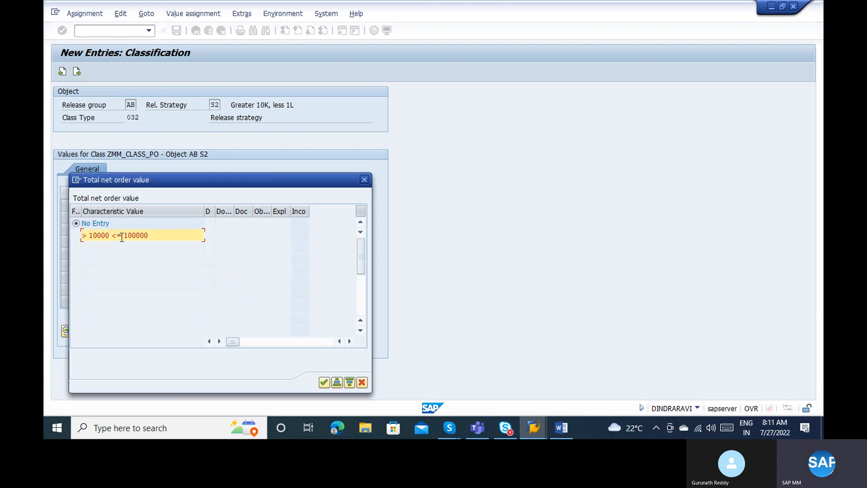
click(112, 238)
key(Delete)
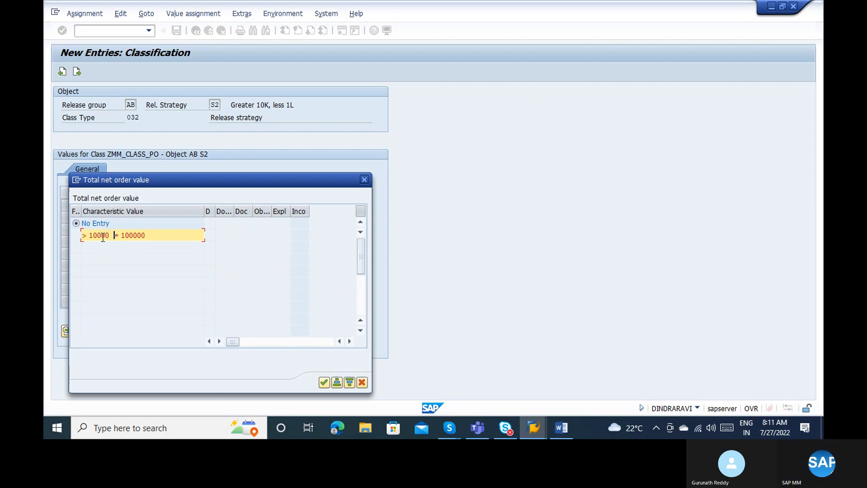
text(<= 10)
key(Return)
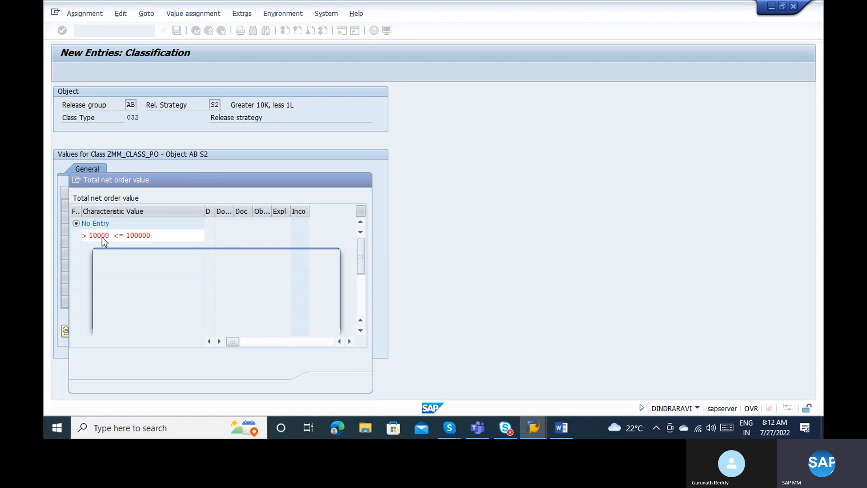
key(Return)
key(Return)
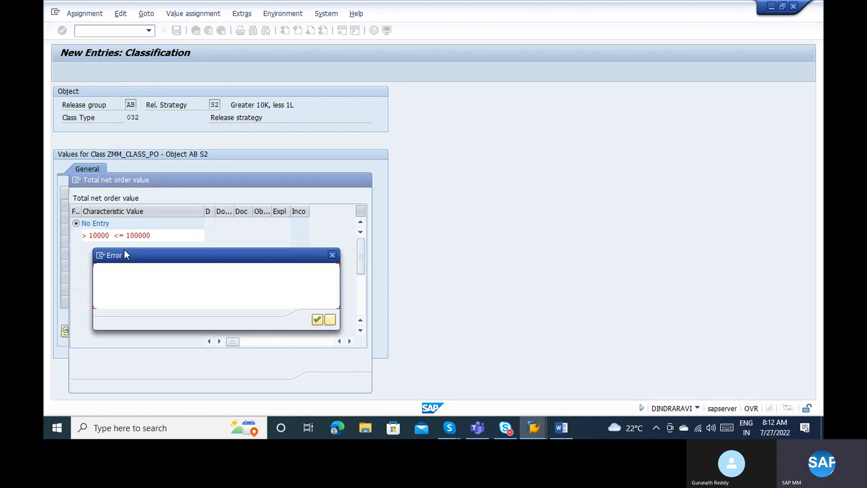
click(330, 319)
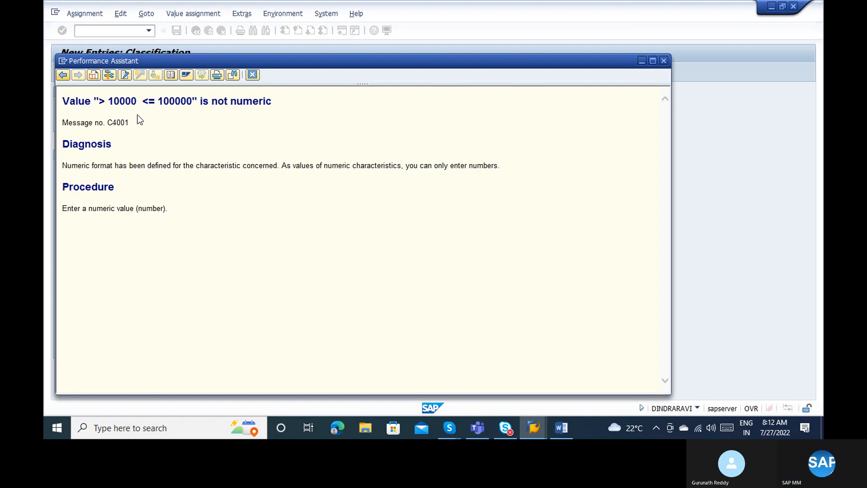
key(Escape)
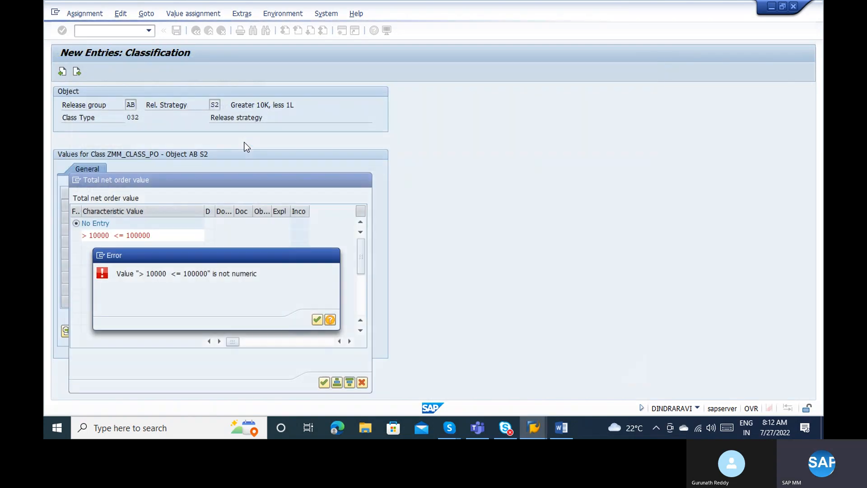
click(333, 255)
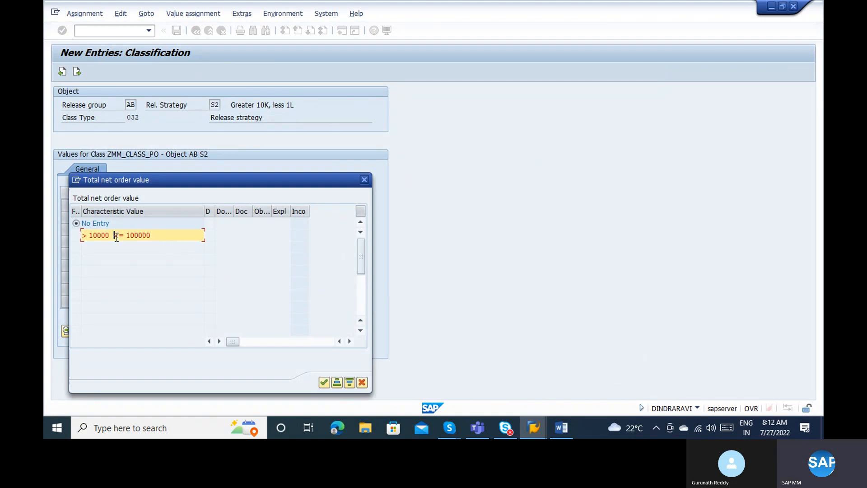
key(Escape)
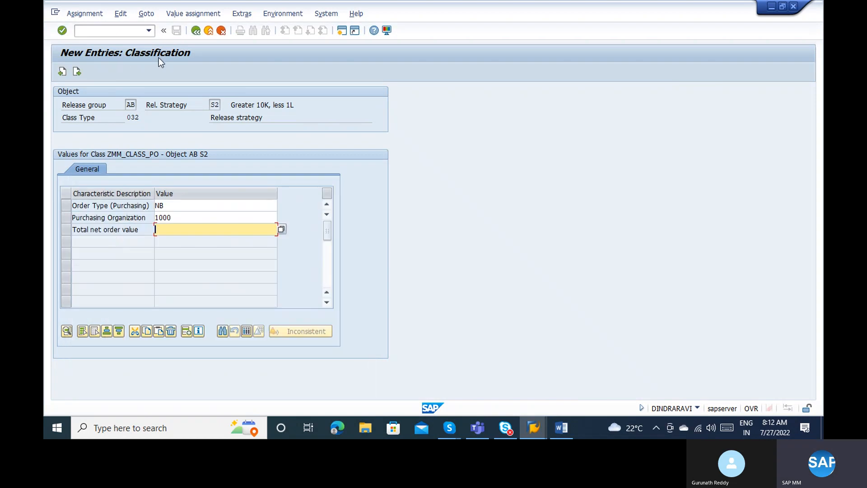
click(196, 32)
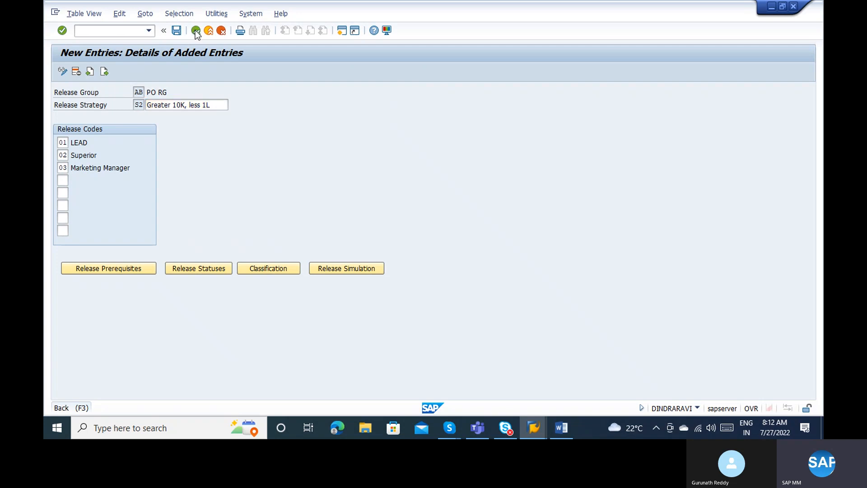
Leave the release strategies table and save the changes to strategy AB/S2.
click(195, 32)
click(196, 31)
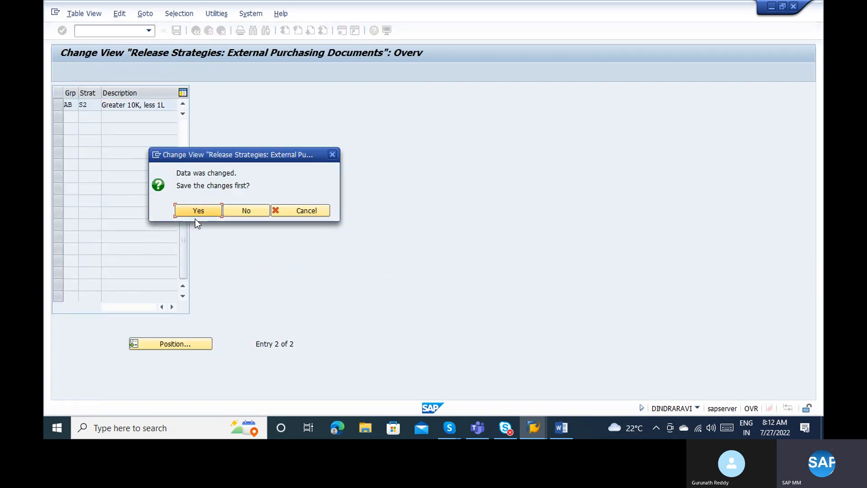
click(191, 208)
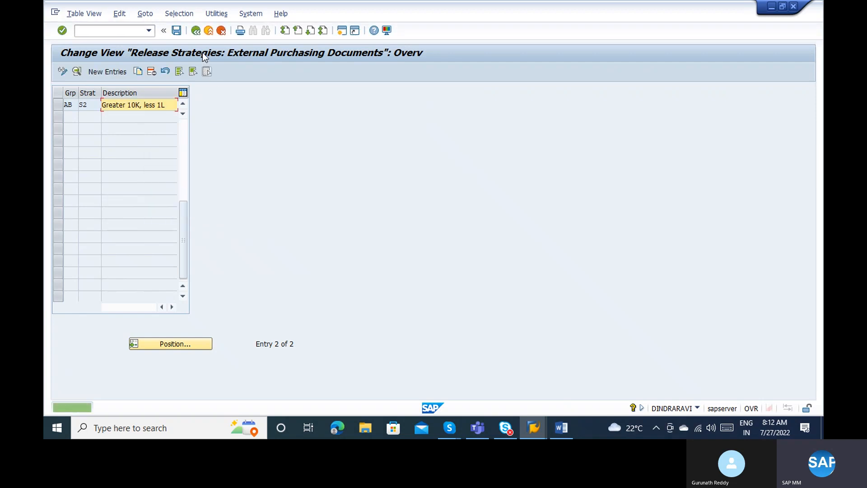
Open characteristic ZMM_TNV_PO for changing and view its additional data (CEKKO-GNETW).
click(194, 32)
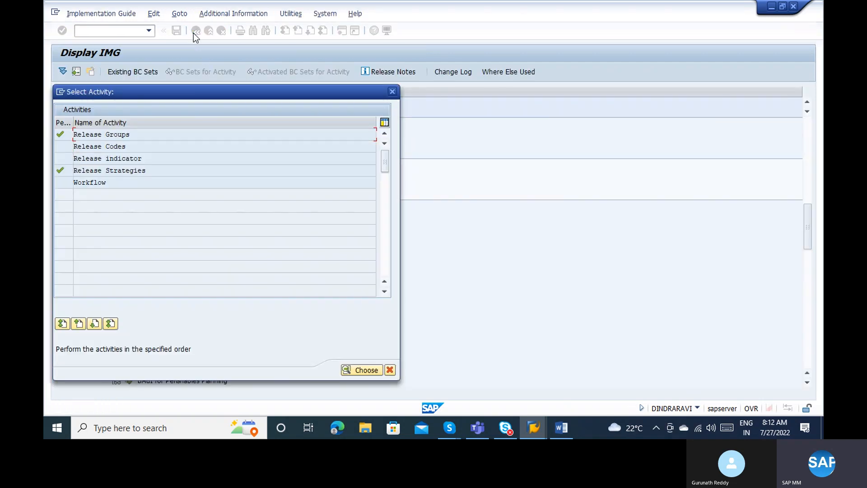
key(Escape)
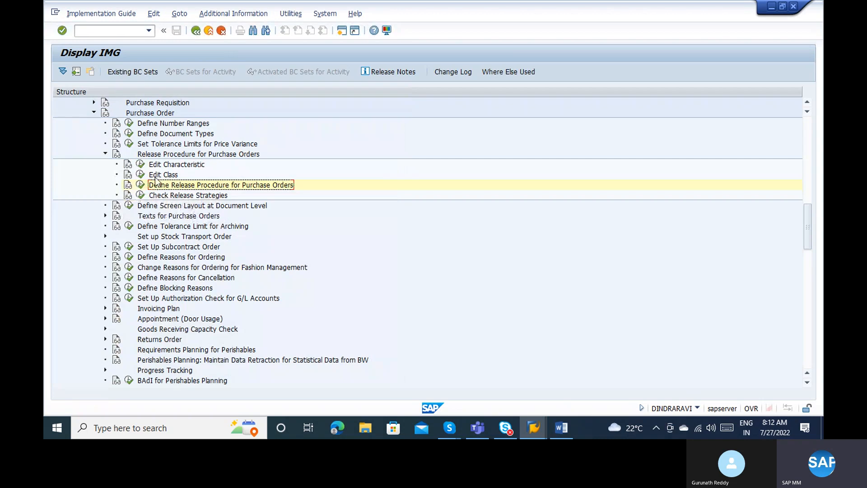
click(137, 165)
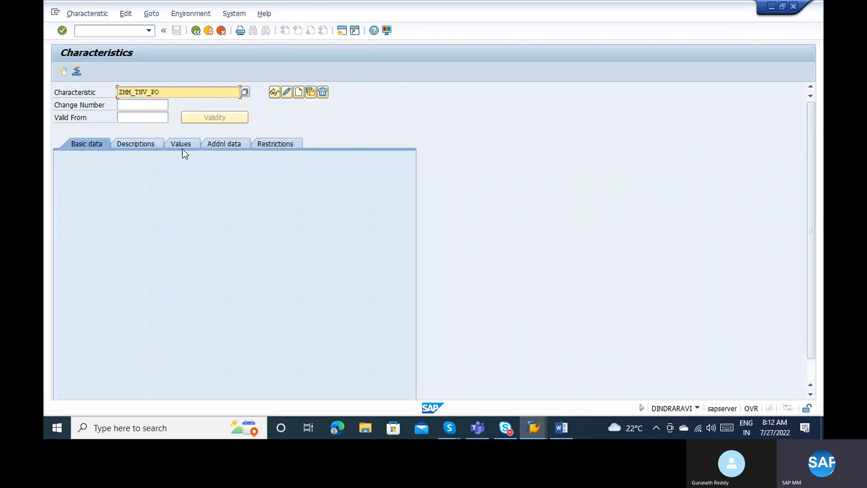
key(Delete)
key(Delete)
key(Delete)
key(Delete)
key(Delete)
key(Delete)
key(Delete)
key(Delete)
key(Delete)
key(Delete)
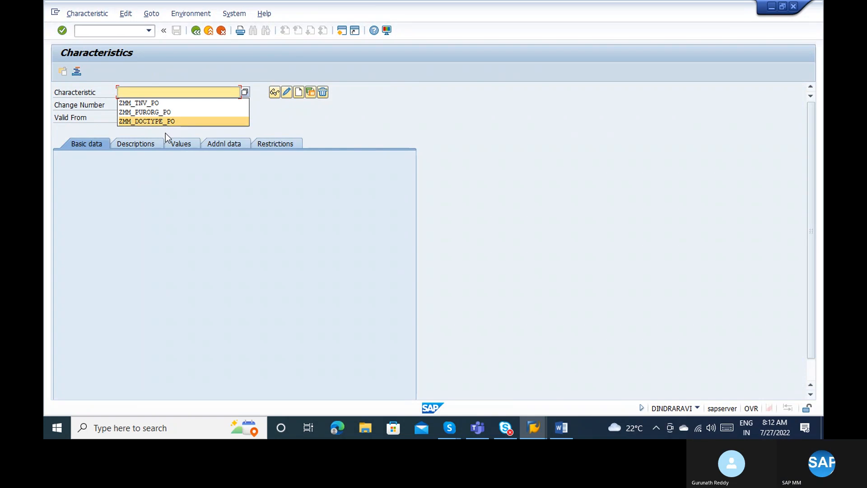
click(144, 104)
key(Return)
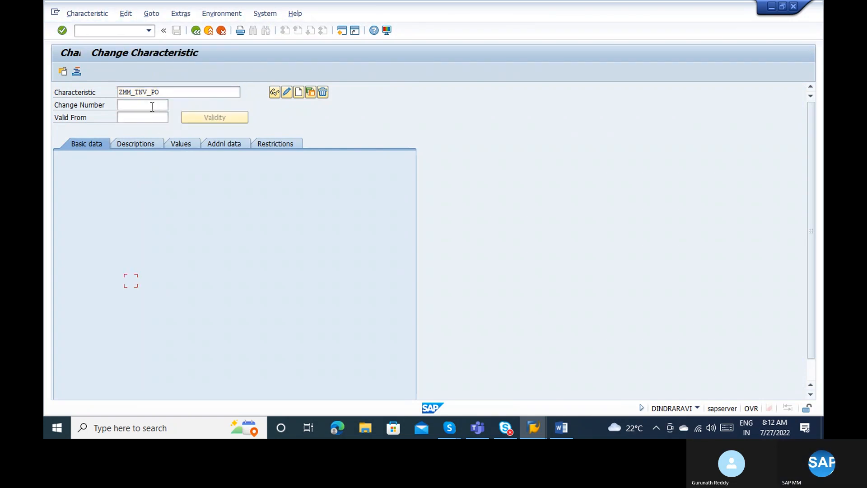
click(218, 146)
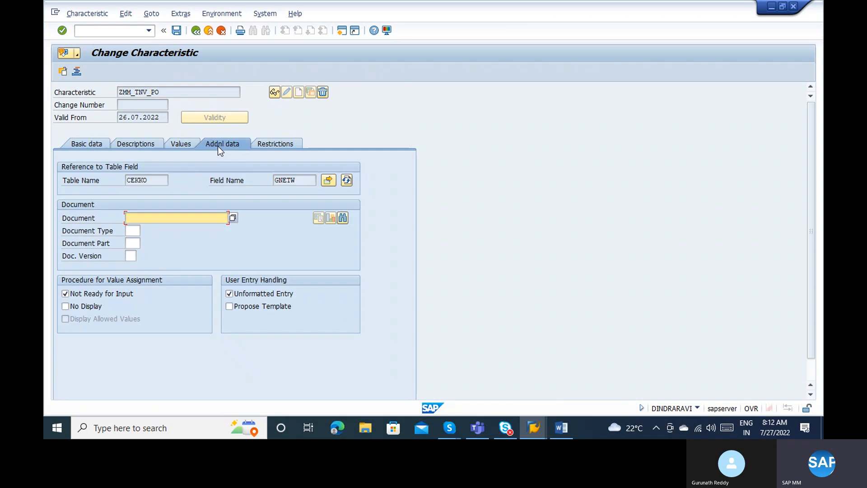
Enter '<= 10000' as the first allowed value of ZMM_TNV_PO.
click(142, 143)
click(178, 141)
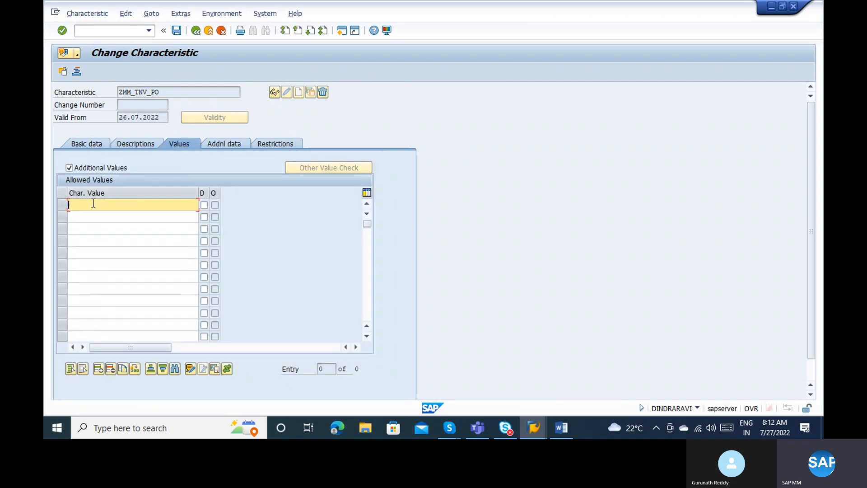
text(<)
key(BackSpace)
text(<= 10000)
key(Return)
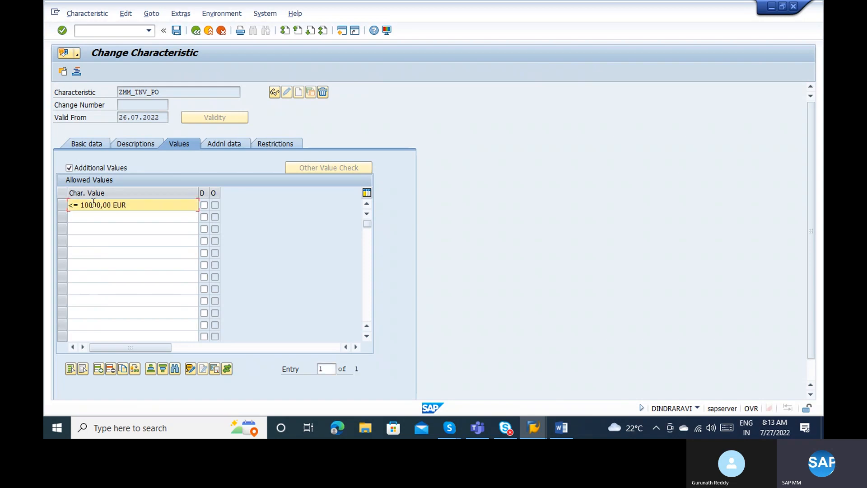
Enter the second allowed value so it reads '> 100000,00 EUR'.
click(89, 217)
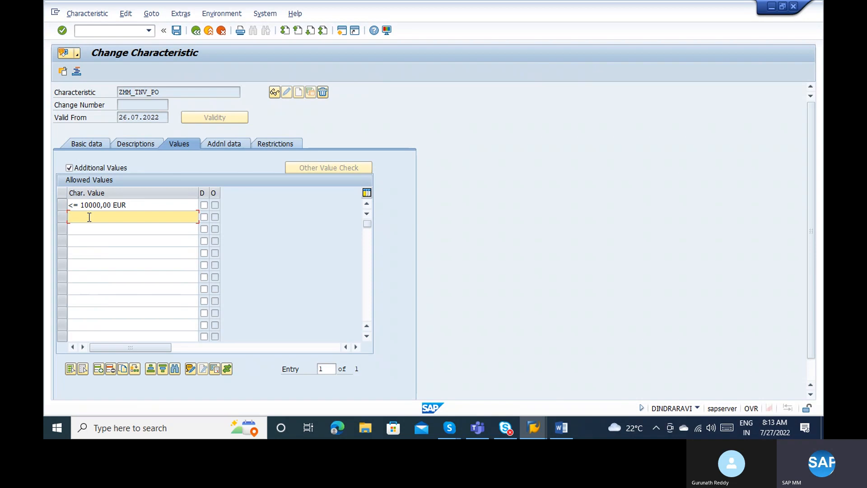
text(>10000 <)
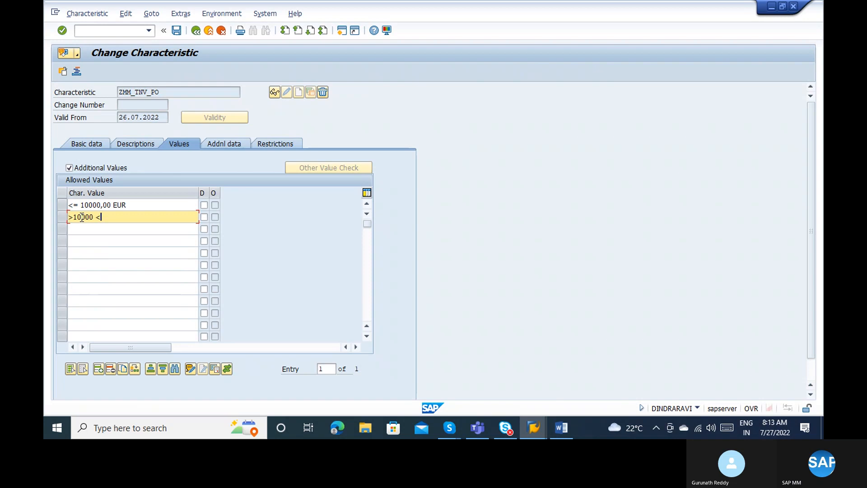
text(= )
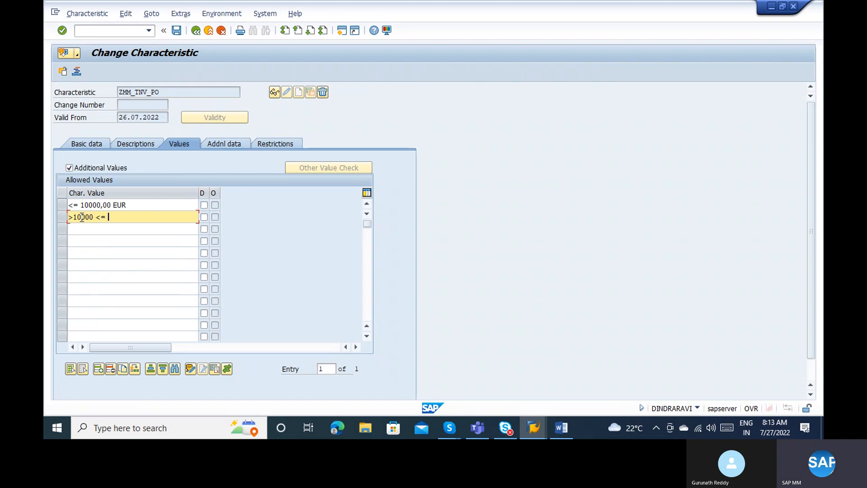
text(1000000)
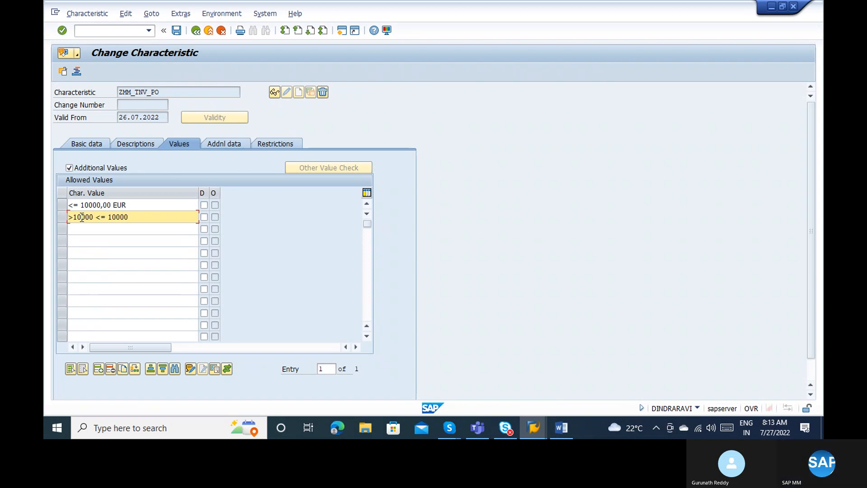
key(Return)
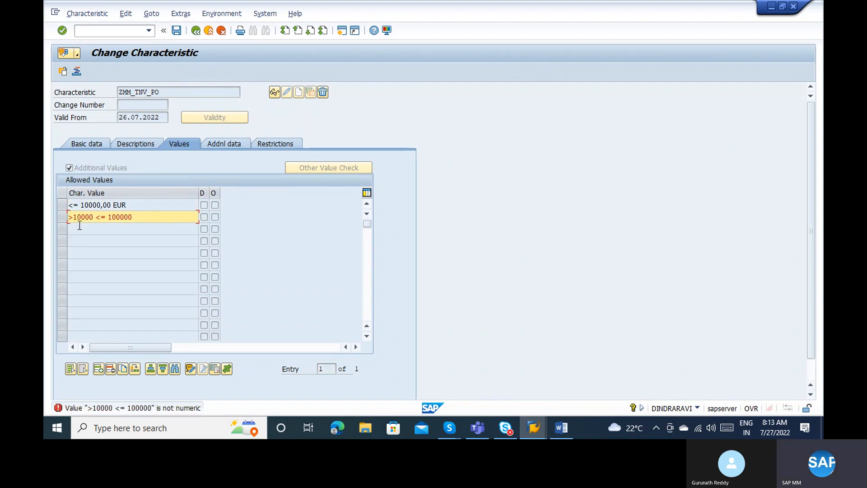
key(Delete)
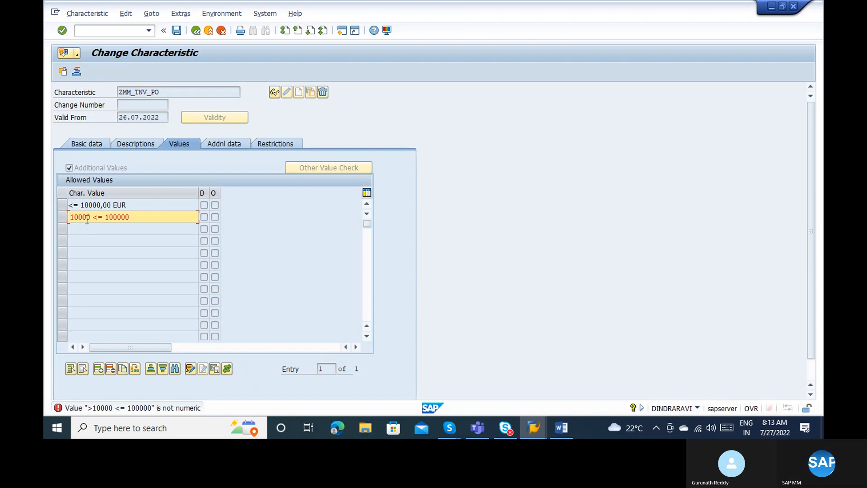
text(>1)
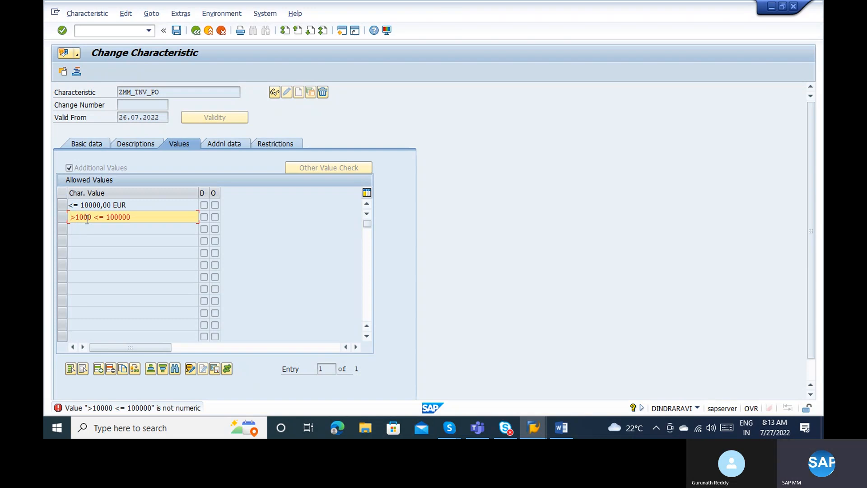
text(00000)
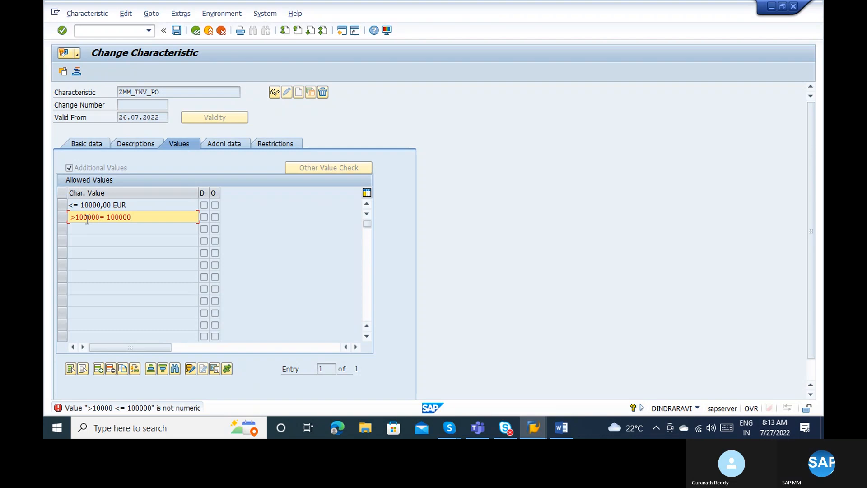
key(Delete)
key(Delete)
key(Delete)
key(Delete)
key(Delete)
key(Delete)
key(Delete)
key(Delete)
key(Return)
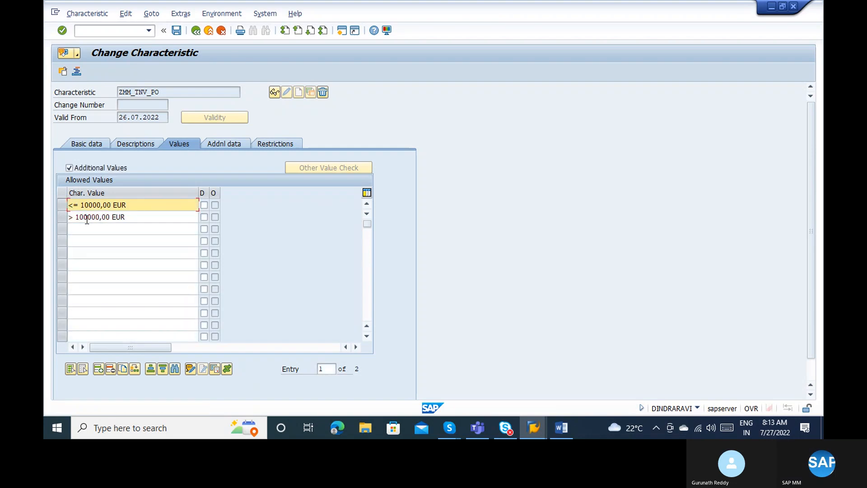
click(119, 218)
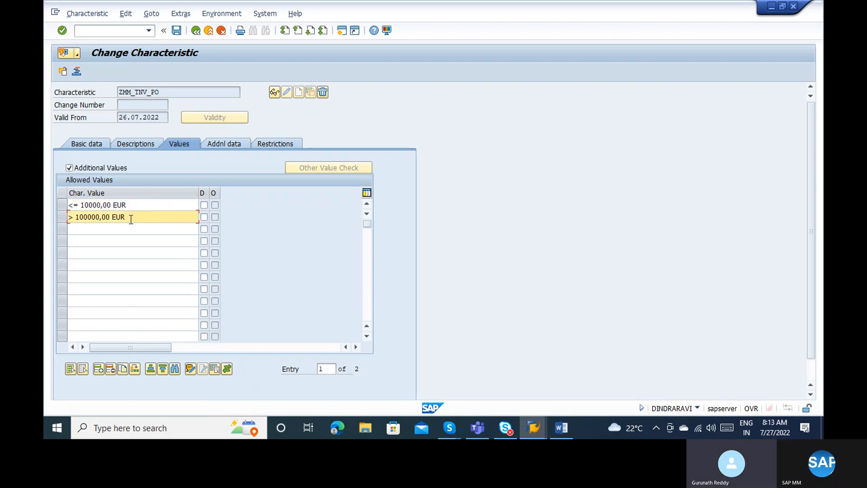
key(Return)
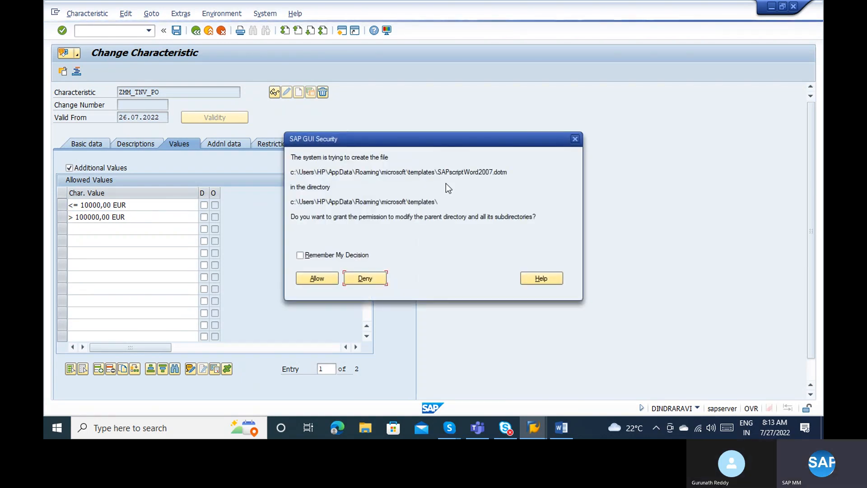
Leave the value documentation, switch ZMM_TNV_PO to Multiple Values, and return to its allowed values.
click(308, 278)
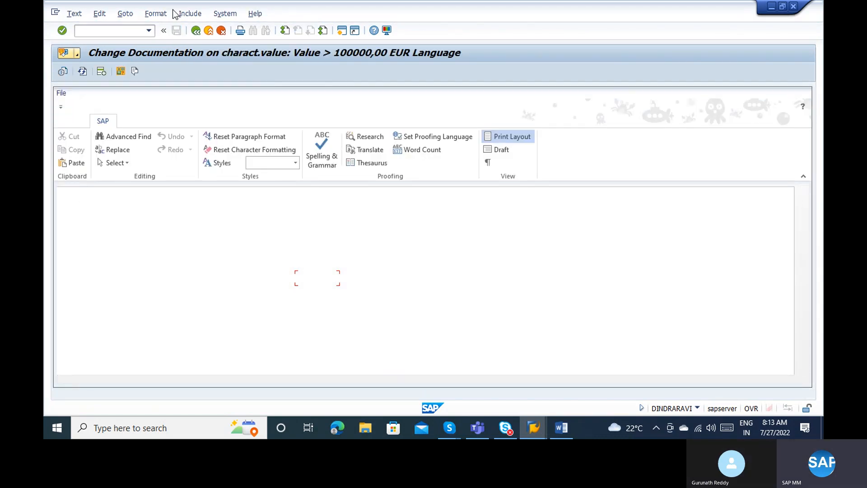
click(196, 30)
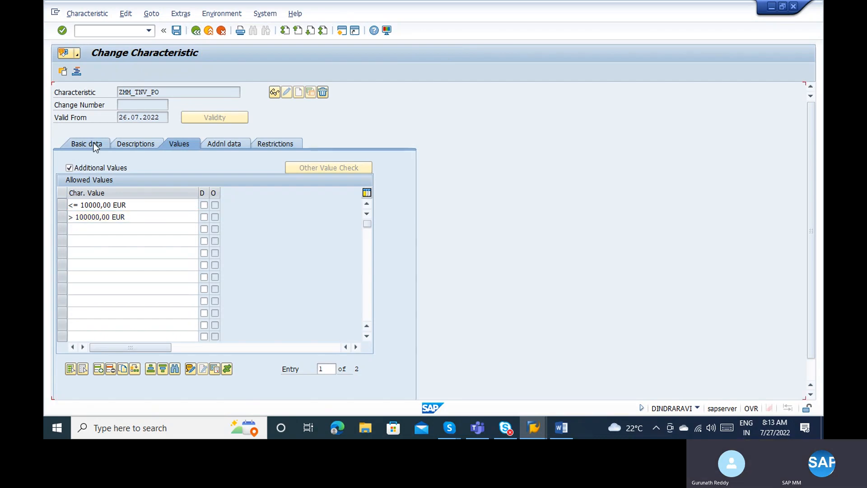
click(93, 144)
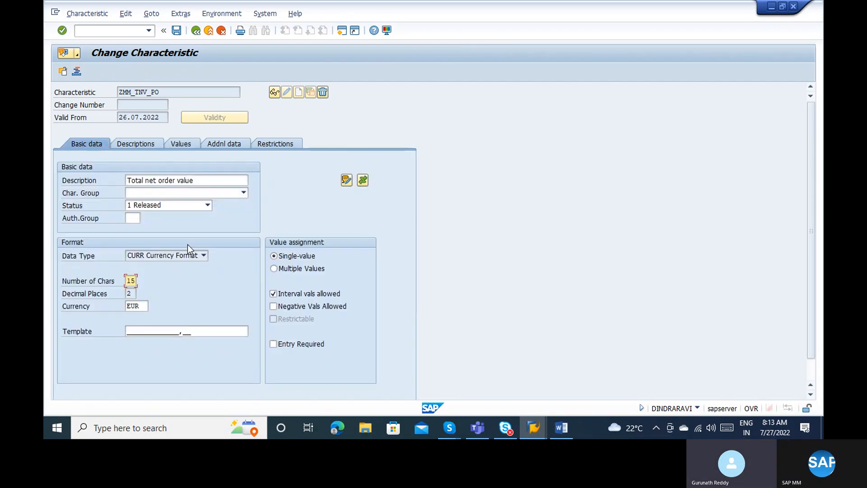
click(277, 268)
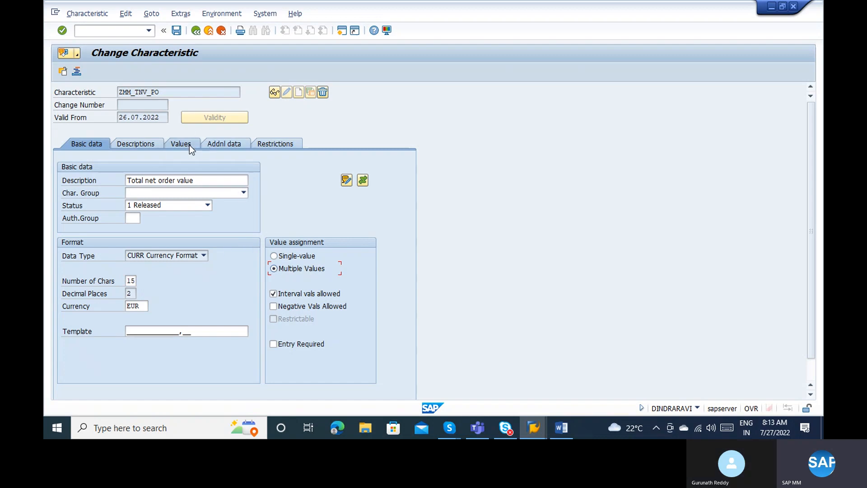
click(144, 141)
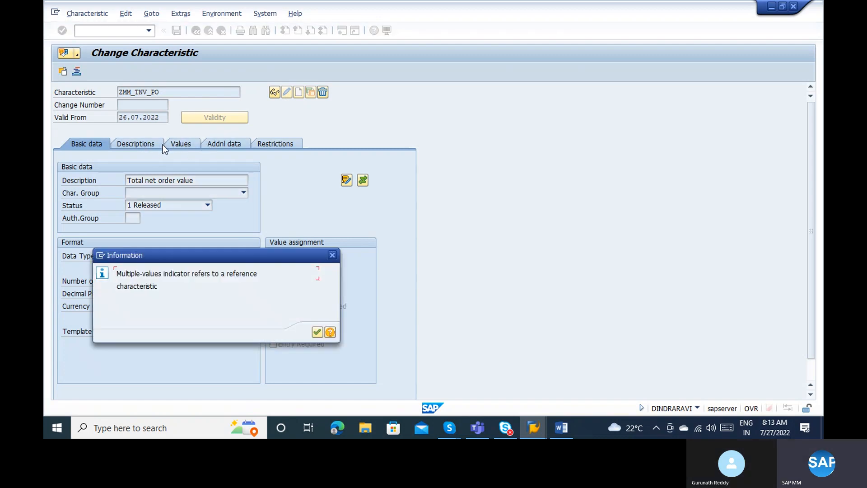
key(Return)
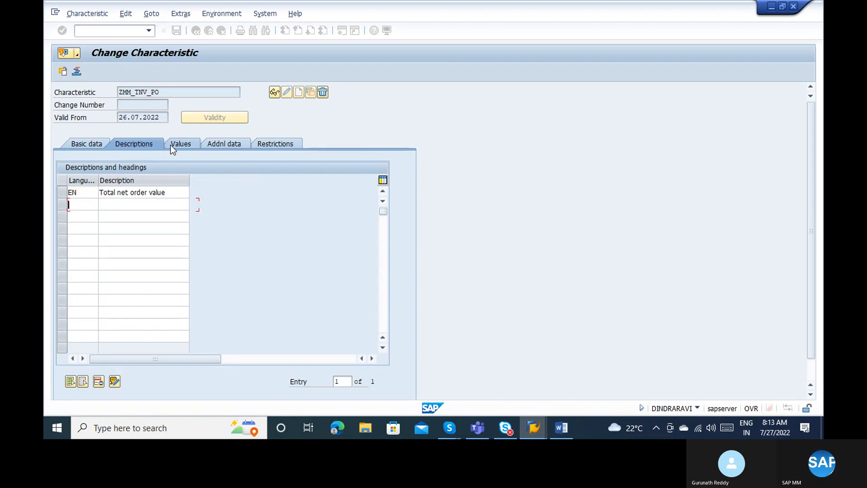
click(169, 145)
click(134, 219)
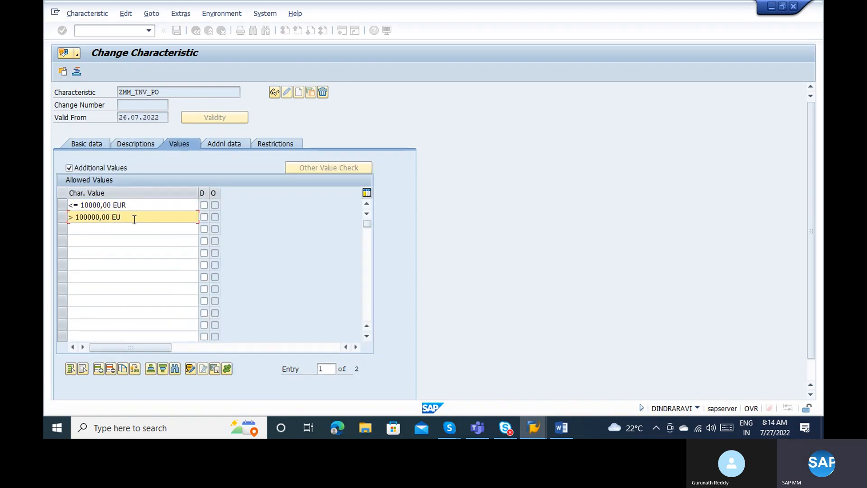
Replace the second allowed value with '> 10000,00 - 100000,00 EUR' and confirm the rename.
key(BackSpace)
key(BackSpace)
key(BackSpace)
key(BackSpace)
key(BackSpace)
key(BackSpace)
key(BackSpace)
key(BackSpace)
key(BackSpace)
key(BackSpace)
key(BackSpace)
key(BackSpace)
key(BackSpace)
key(BackSpace)
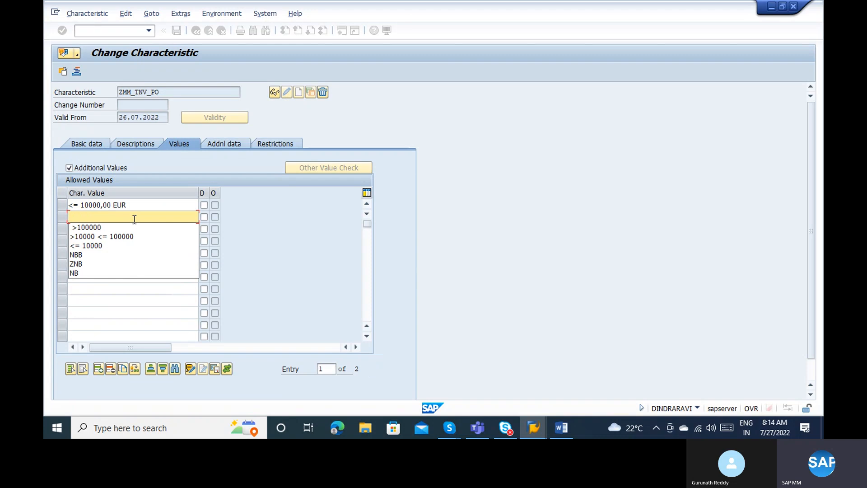
text(>)
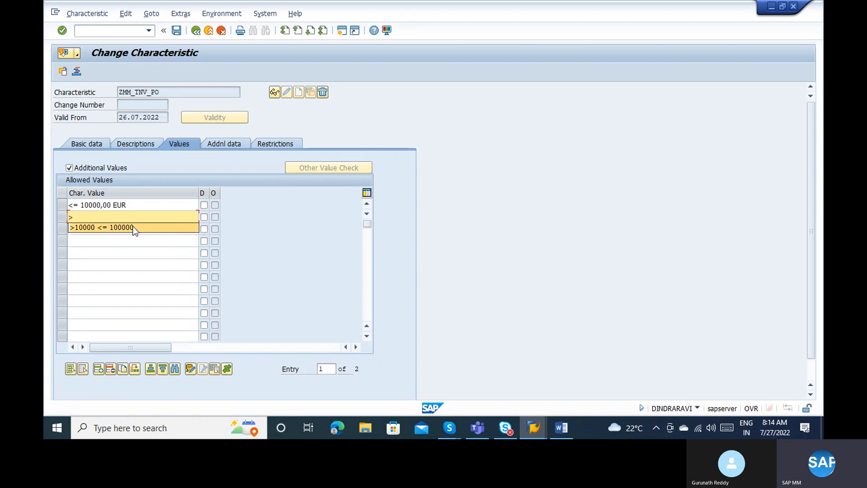
click(133, 227)
key(Return)
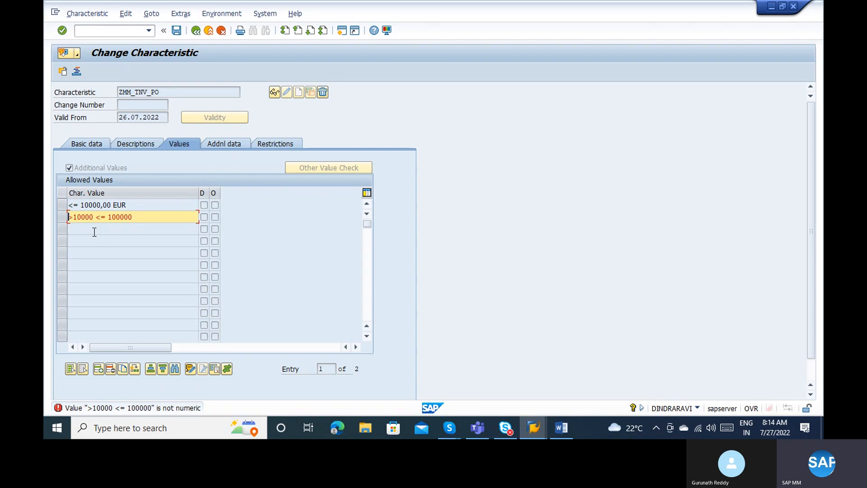
text(10000)
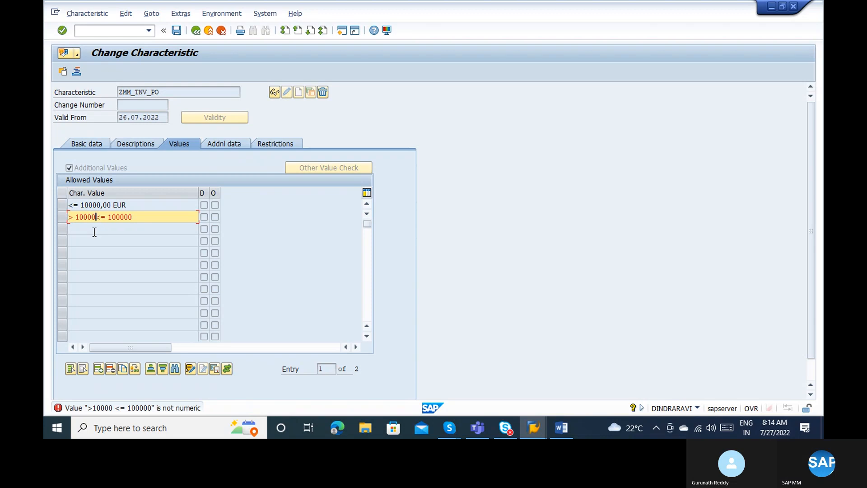
text( <)
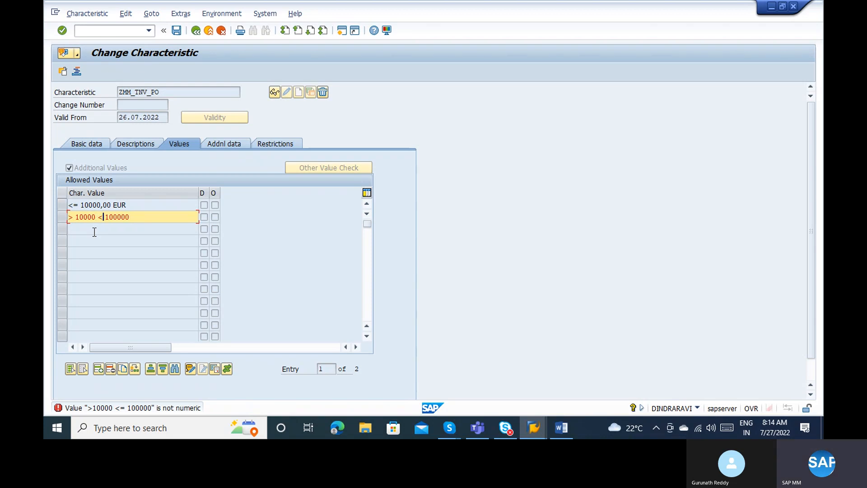
text(=1)
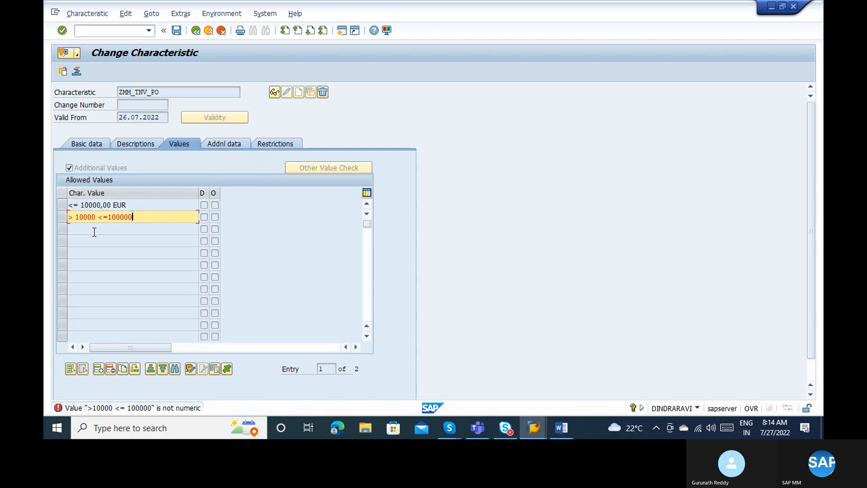
text(0)
key(Return)
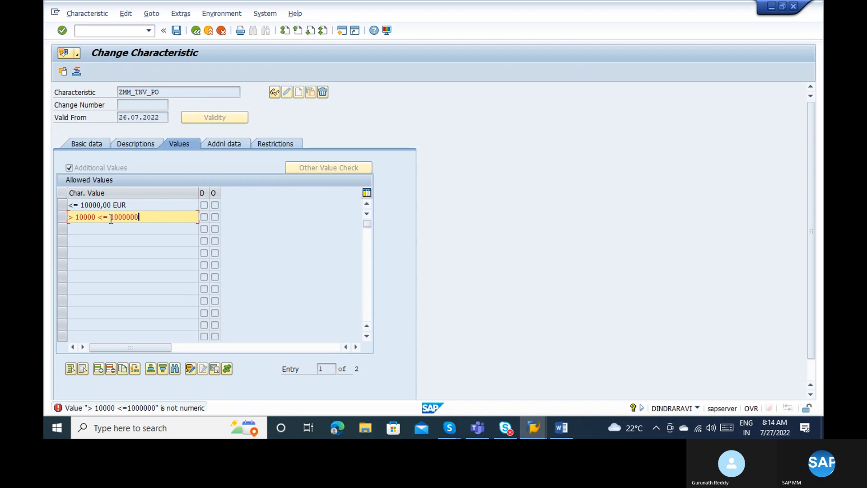
key(Return)
key(Delete)
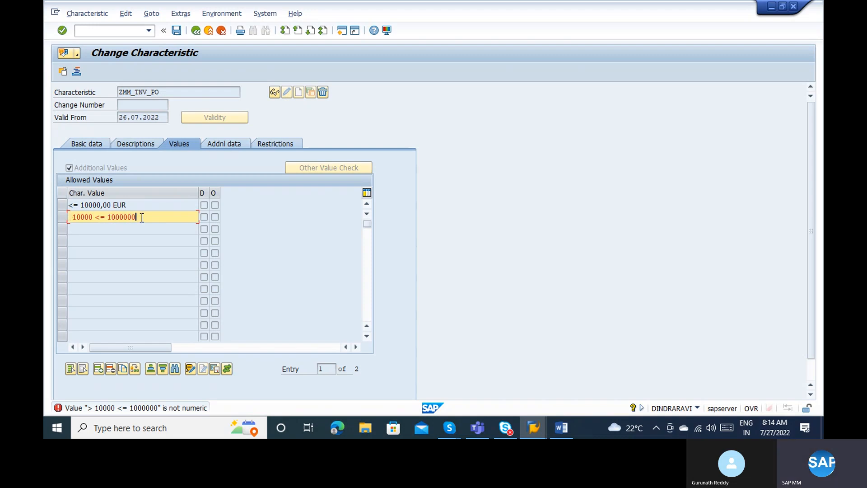
key(BackSpace)
key(BackSpace)
key(BackSpace)
key(BackSpace)
key(BackSpace)
key(BackSpace)
key(BackSpace)
key(BackSpace)
key(BackSpace)
key(BackSpace)
key(BackSpace)
key(BackSpace)
key(BackSpace)
key(BackSpace)
key(BackSpace)
key(BackSpace)
key(BackSpace)
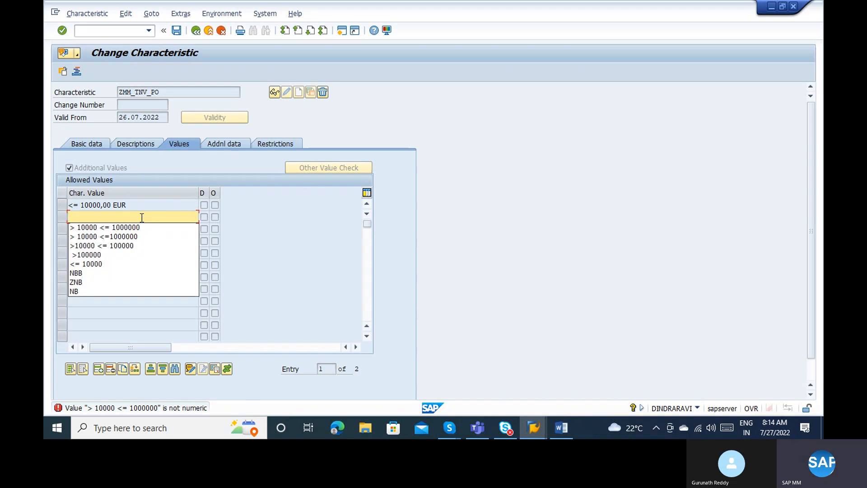
text(>)
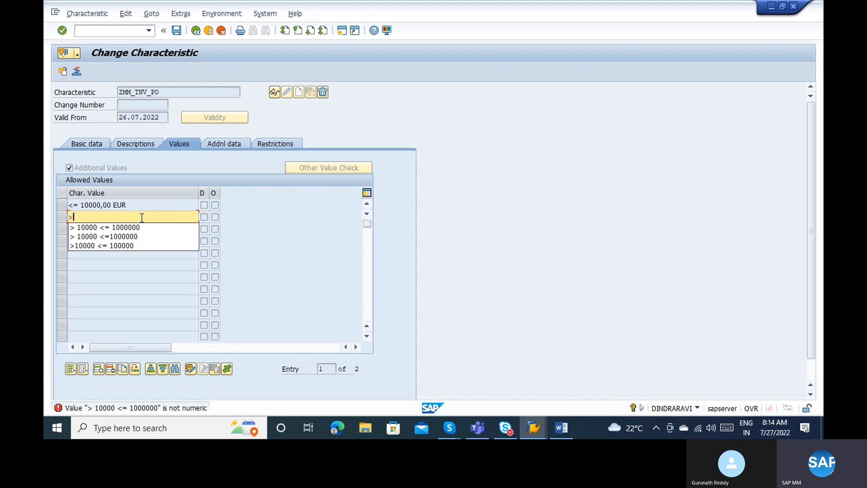
text( 1)
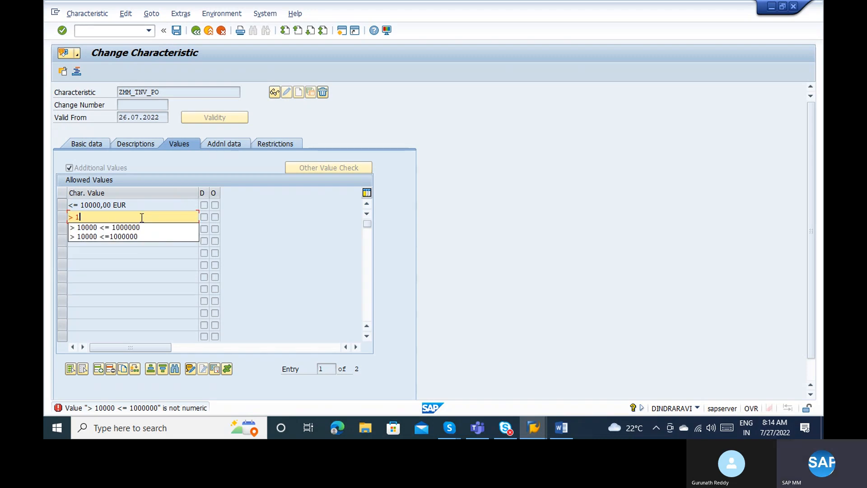
text(0000 - )
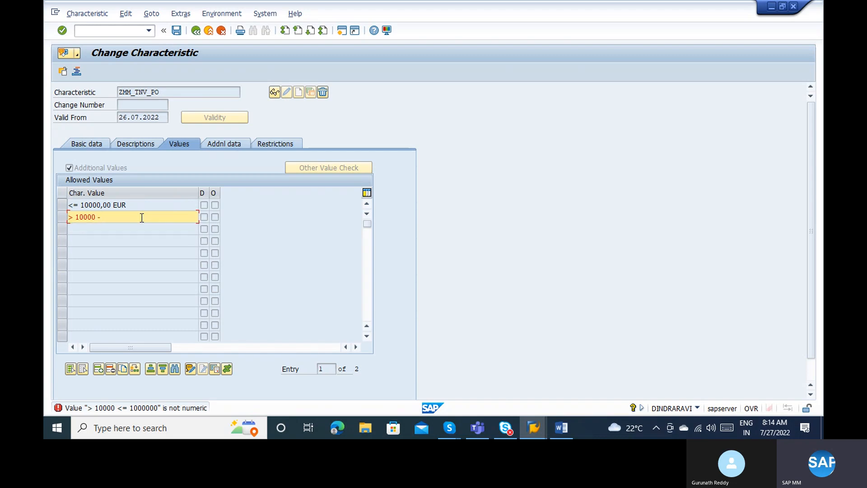
text(<)
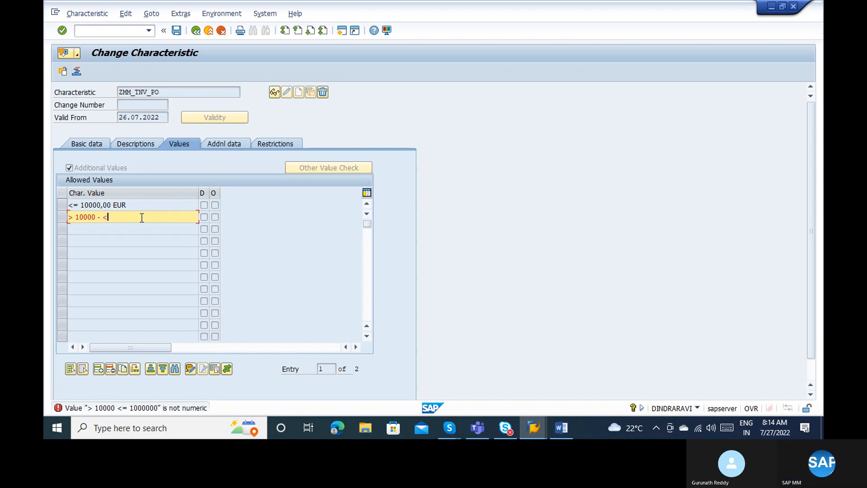
text(=100)
text(0000)
key(Return)
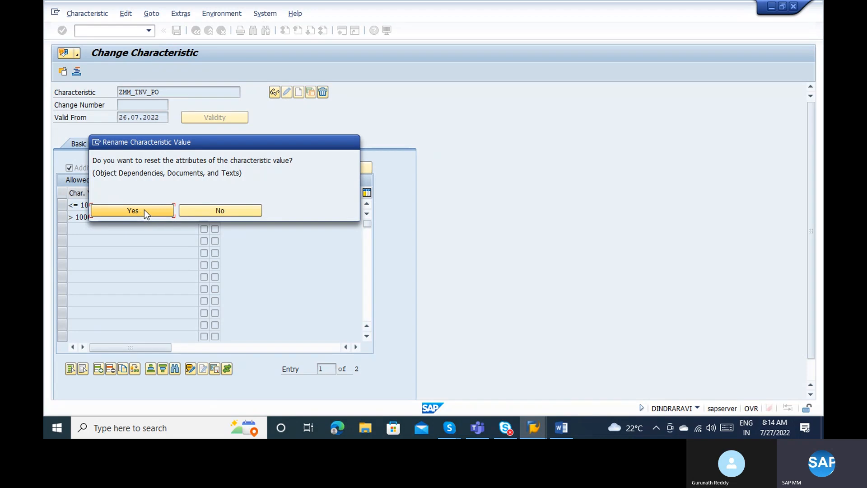
click(146, 209)
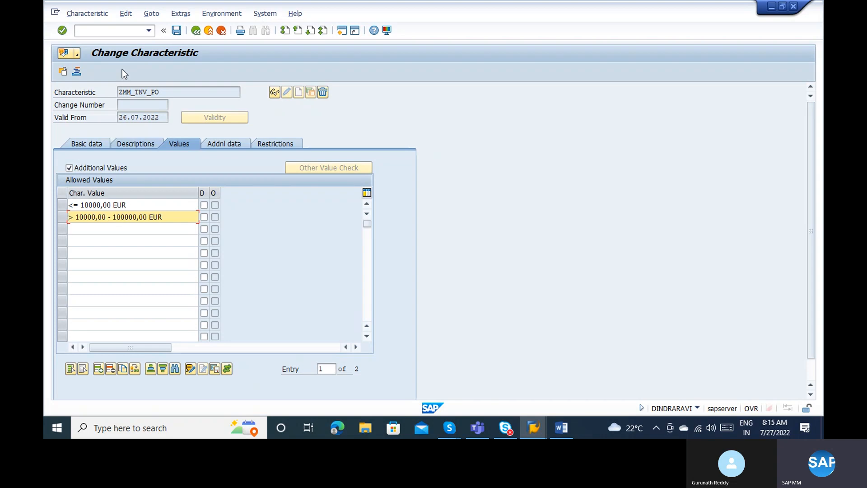
Save characteristic ZMM_TNV_PO and open the details of strategy S2 'Greater 10K, less 1L'.
click(176, 31)
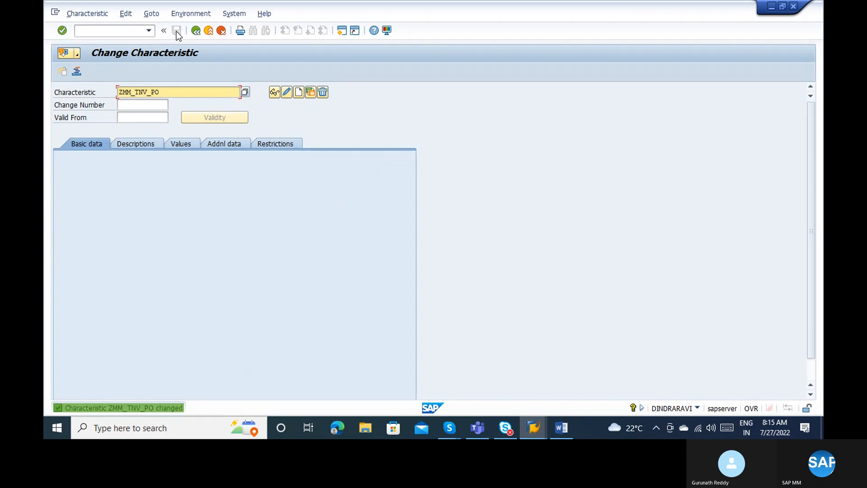
click(195, 30)
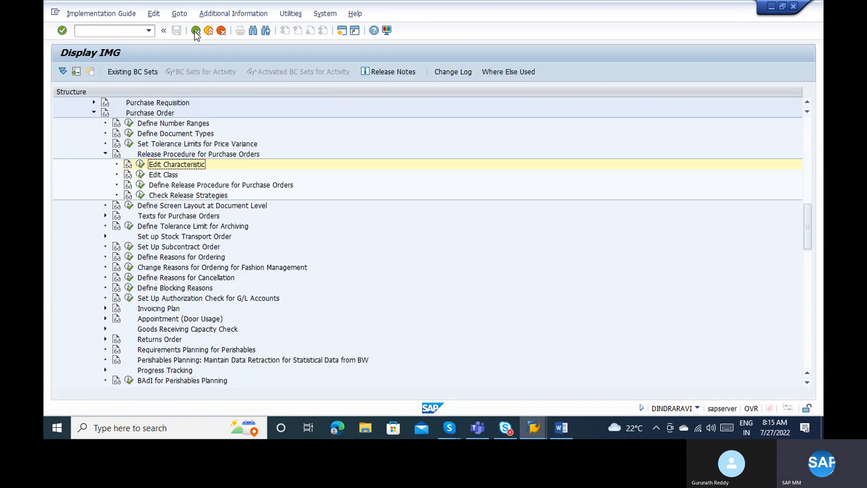
click(140, 185)
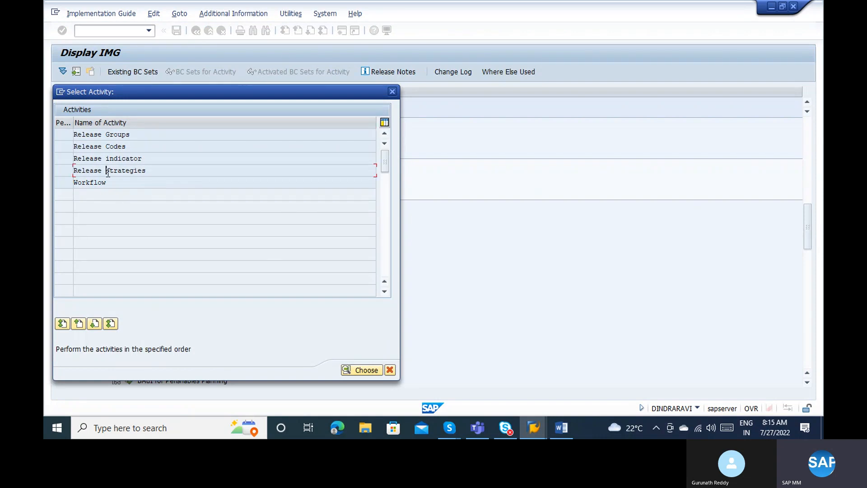
double_click(107, 172)
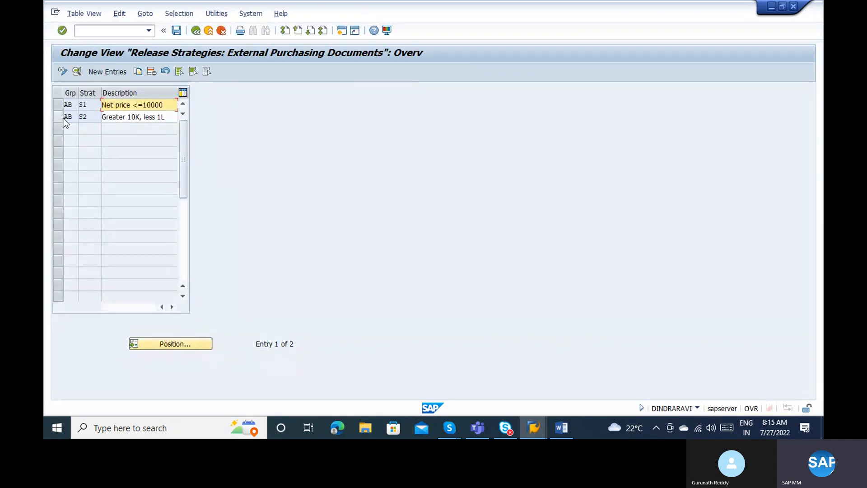
click(67, 117)
double_click(106, 117)
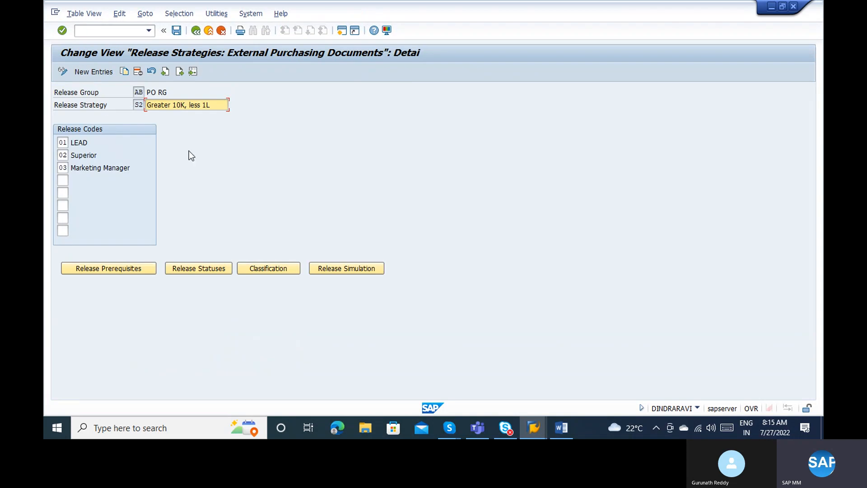
Check that S2's Total net order value is empty, then return to the Release Procedure tree.
click(281, 269)
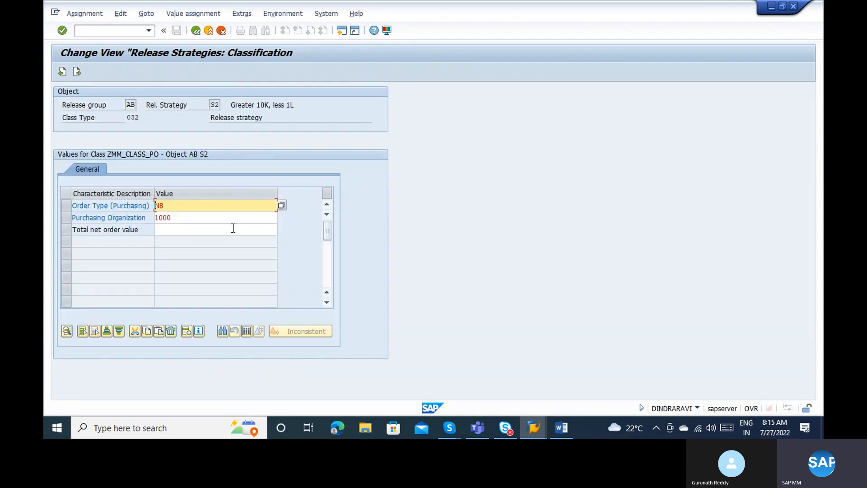
click(233, 228)
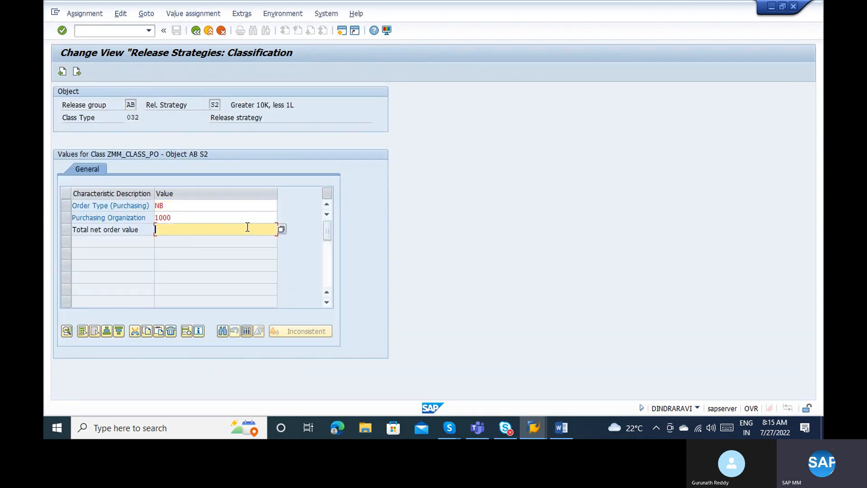
click(281, 230)
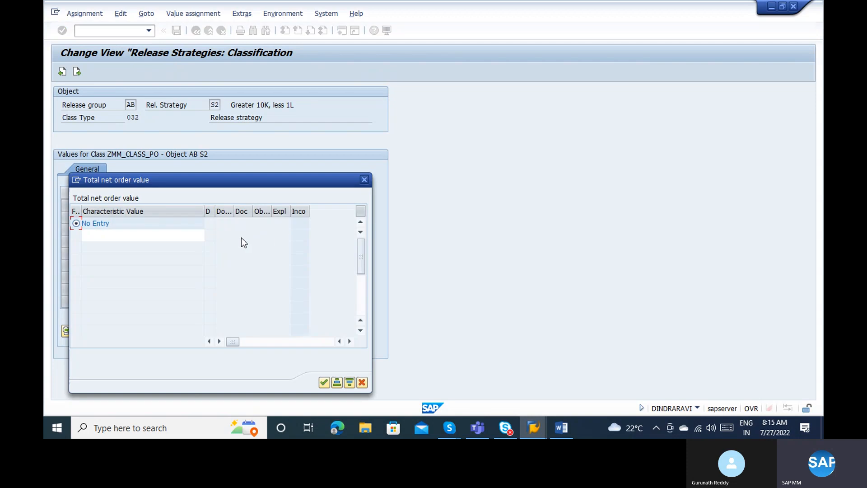
key(Escape)
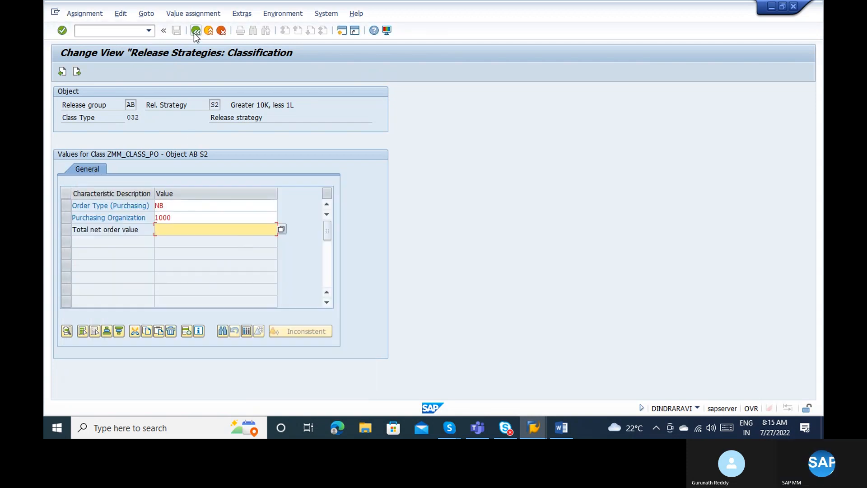
click(195, 32)
click(194, 33)
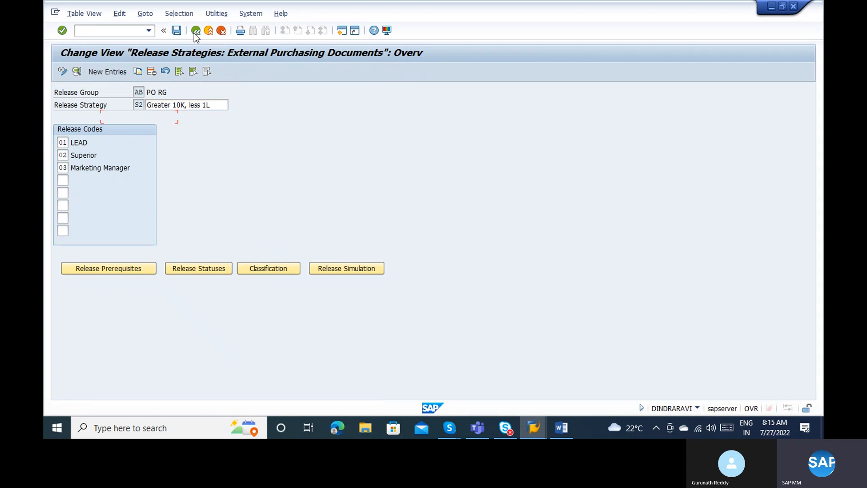
click(194, 33)
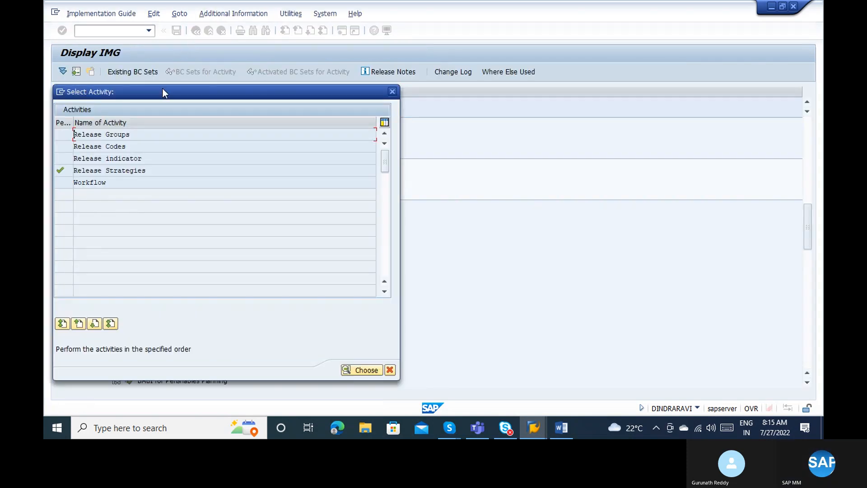
key(Escape)
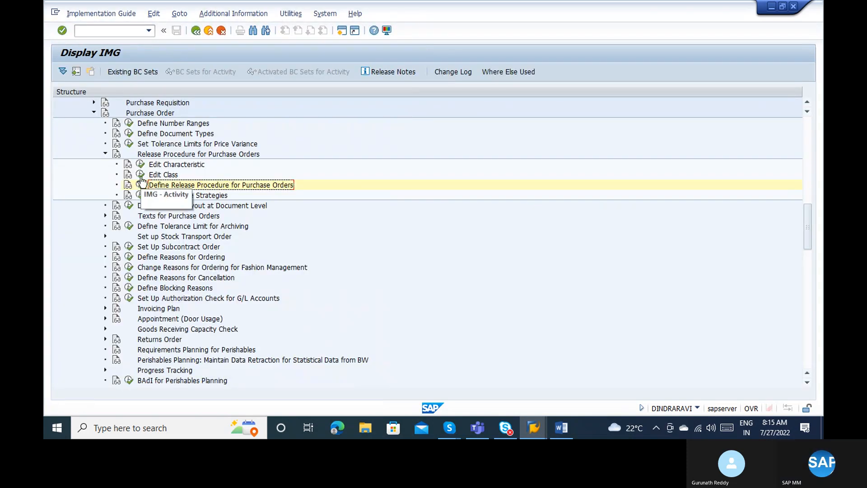
click(141, 176)
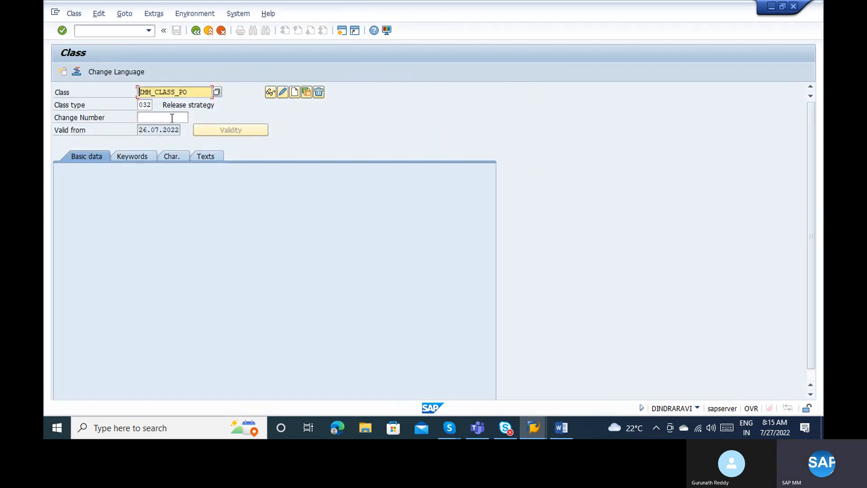
key(Return)
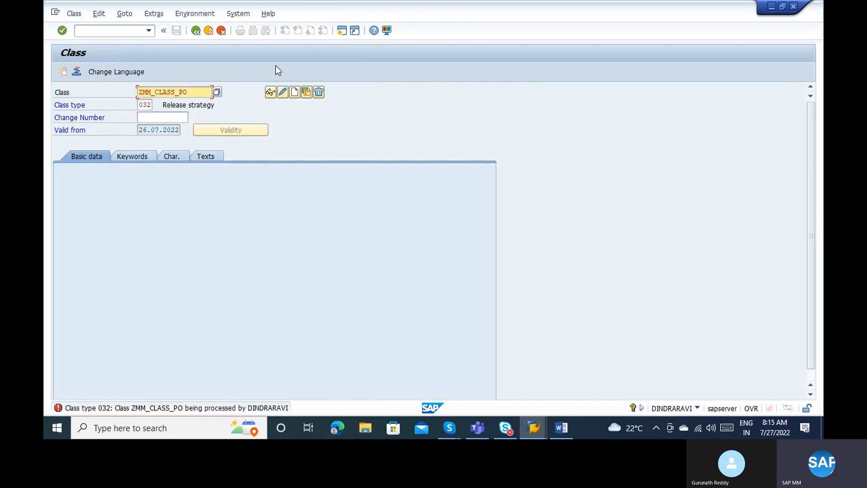
click(272, 92)
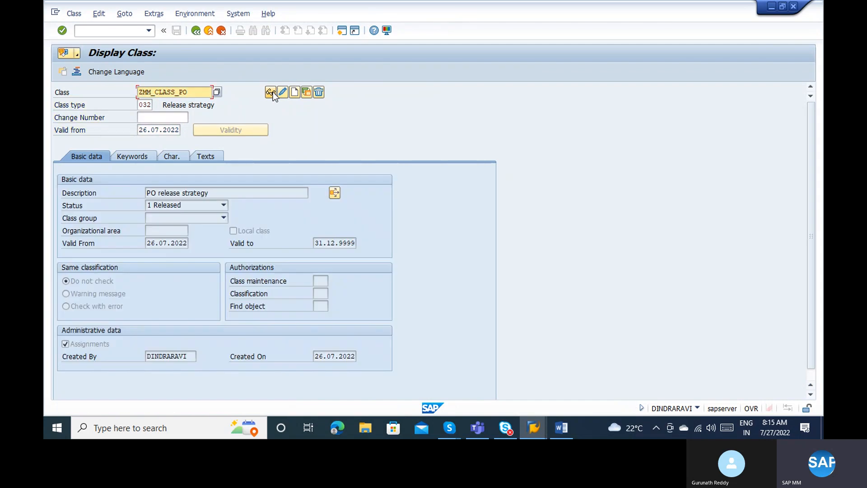
click(173, 157)
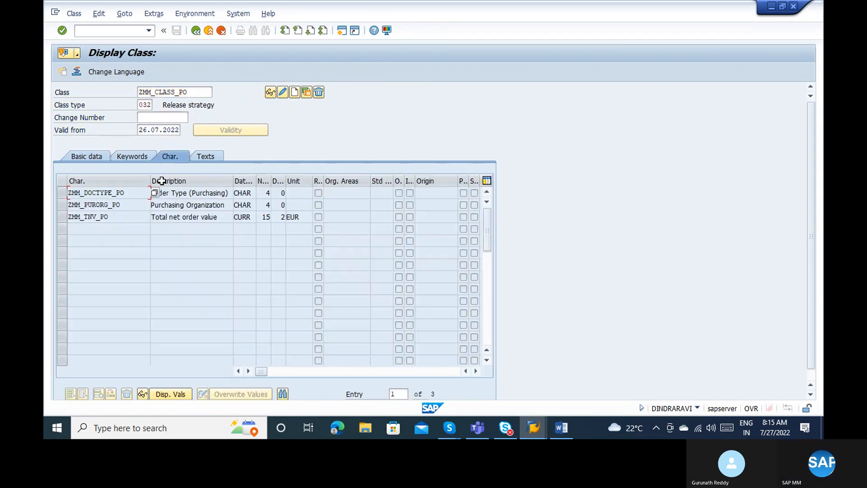
click(127, 210)
double_click(126, 213)
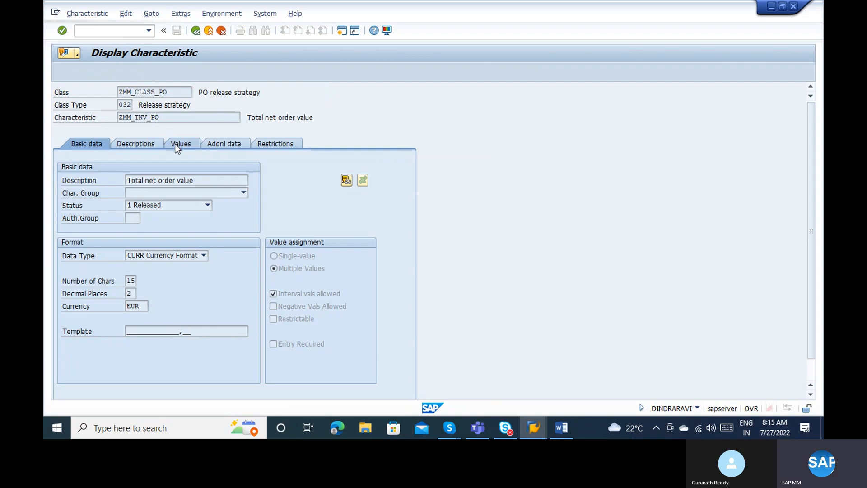
click(176, 144)
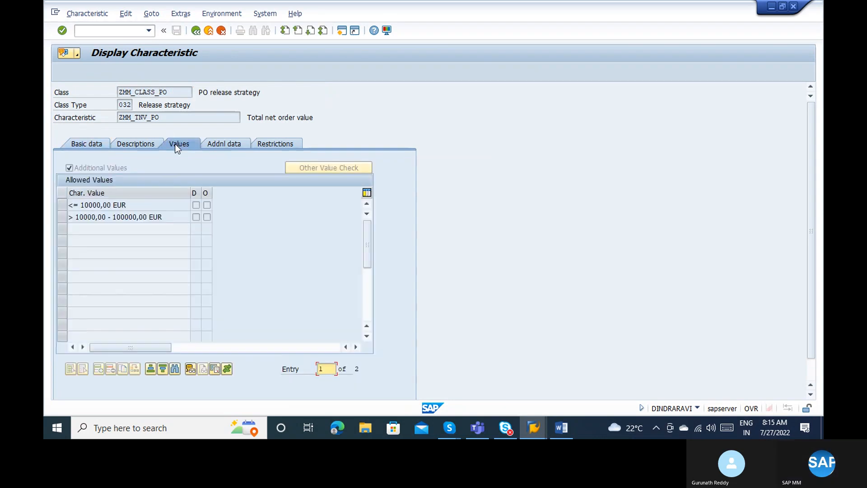
click(147, 217)
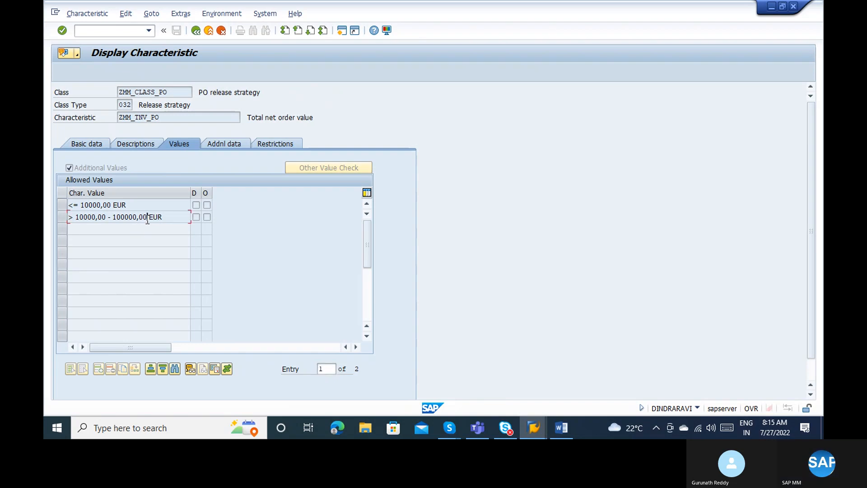
click(206, 32)
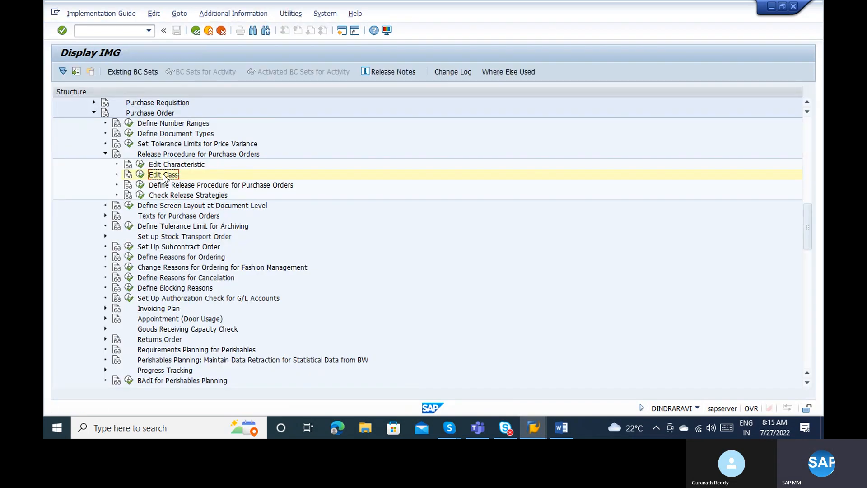
Open release strategy S2 of group AB and review its release prerequisites and statuses.
click(141, 185)
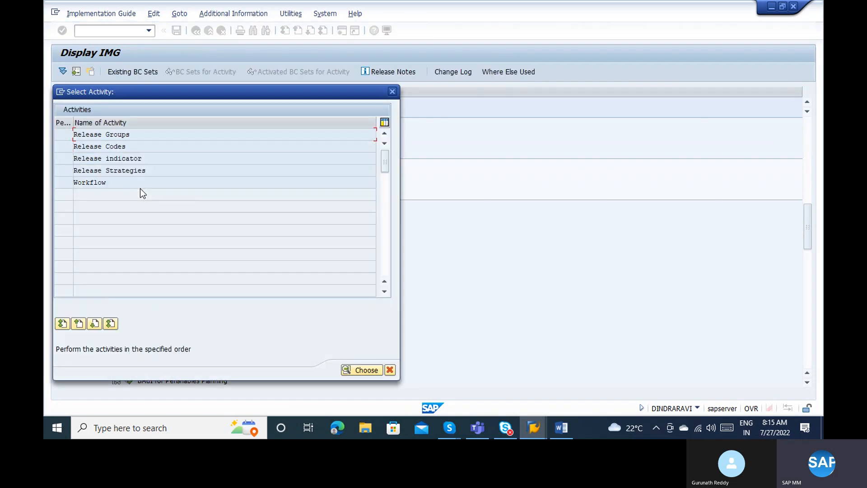
double_click(112, 171)
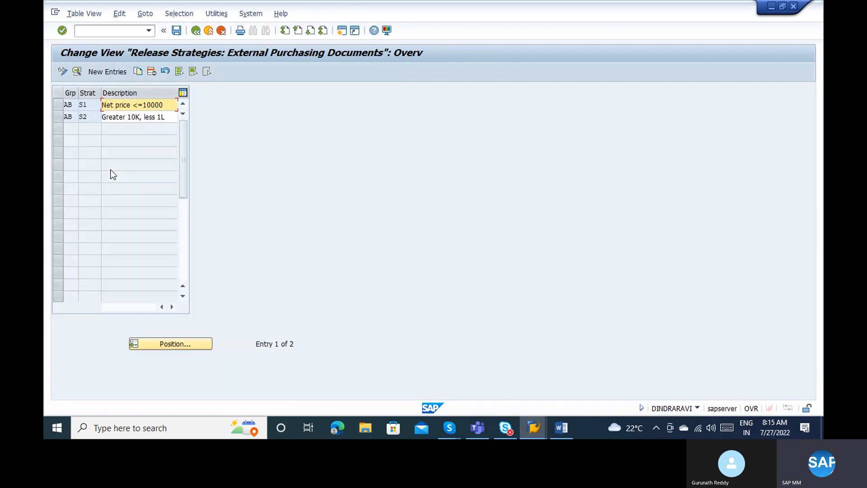
double_click(91, 117)
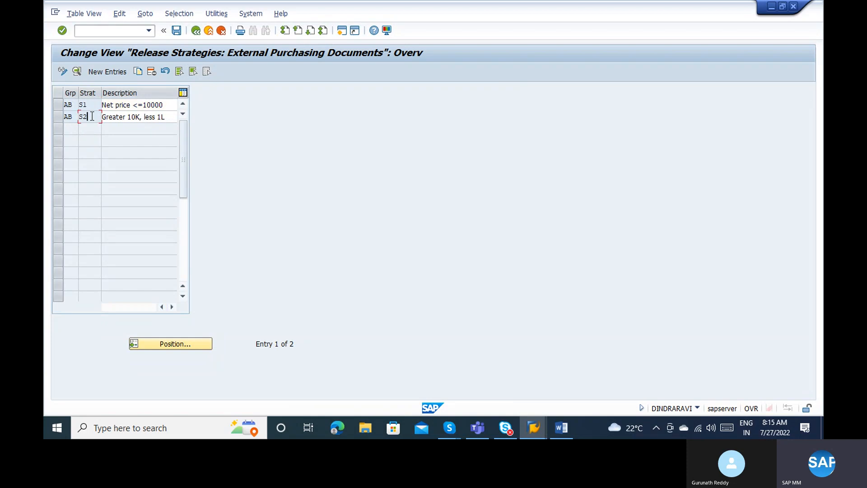
click(94, 267)
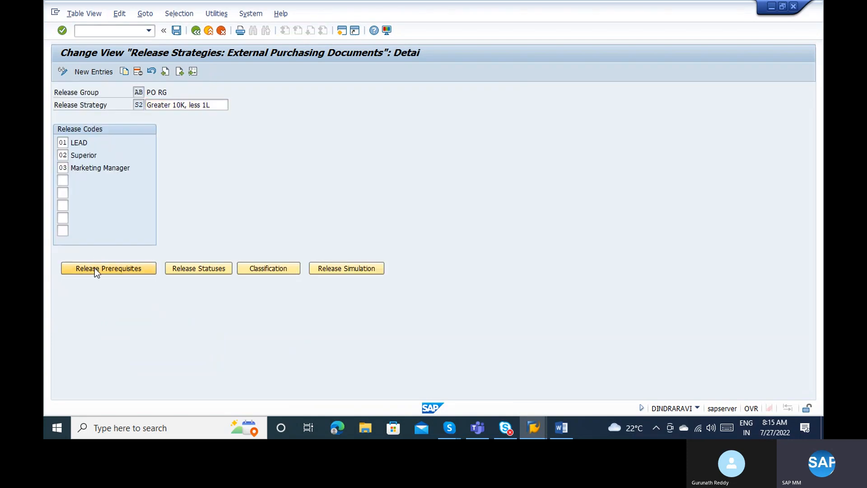
click(148, 370)
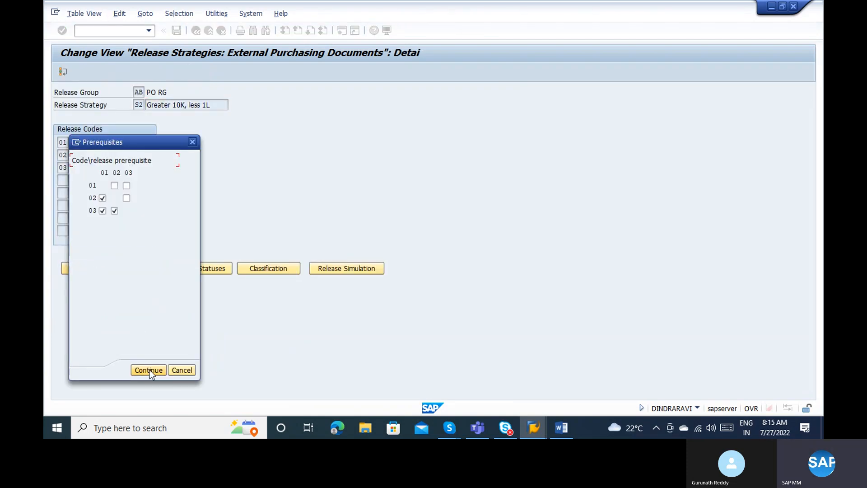
click(194, 269)
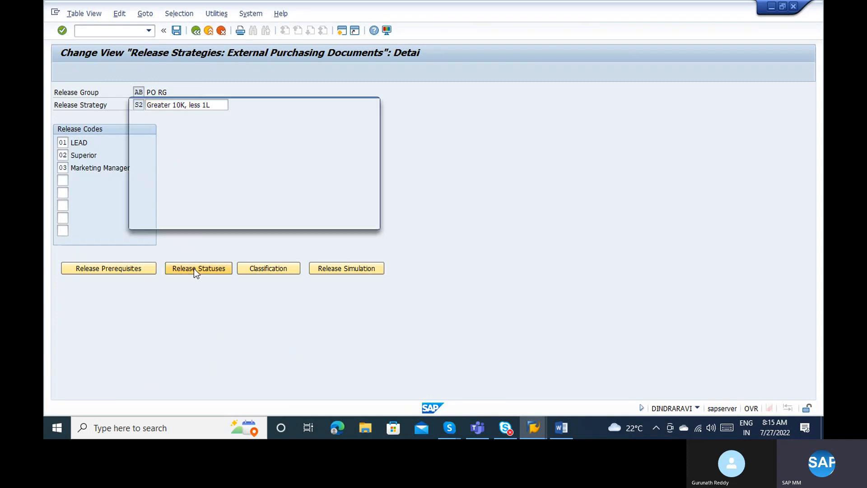
click(327, 219)
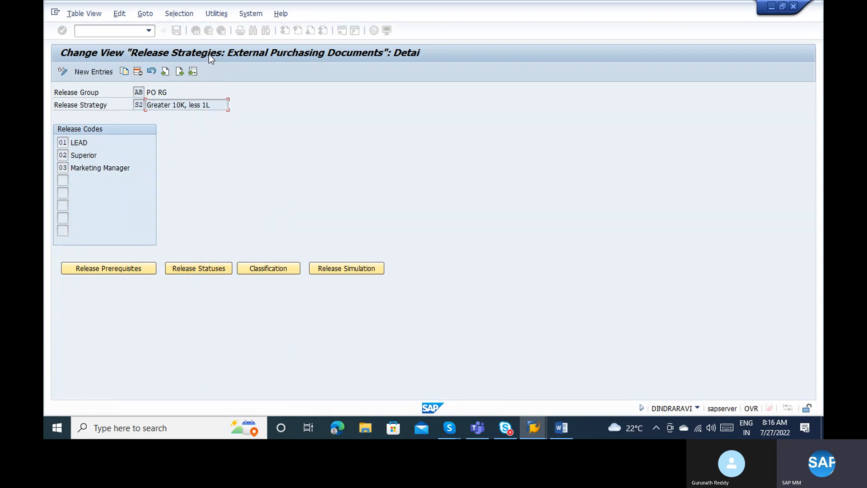
click(178, 33)
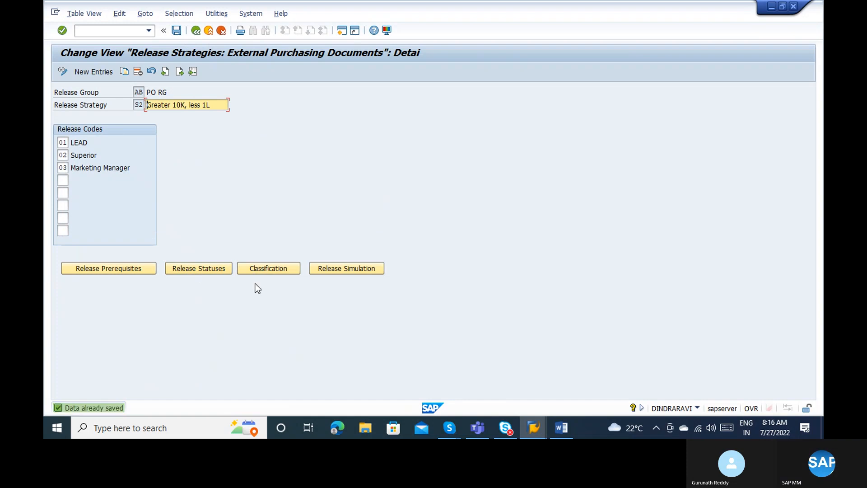
Inspect the total net order value in S2's classification and its possible values.
click(254, 268)
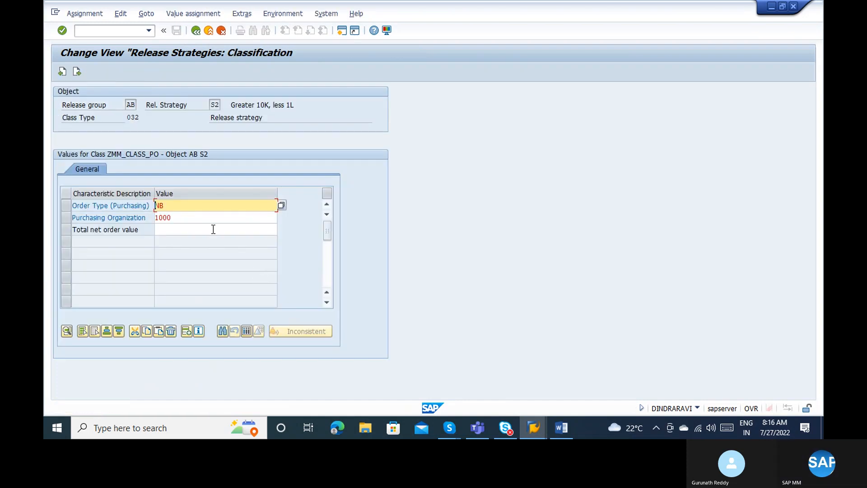
click(214, 229)
click(280, 228)
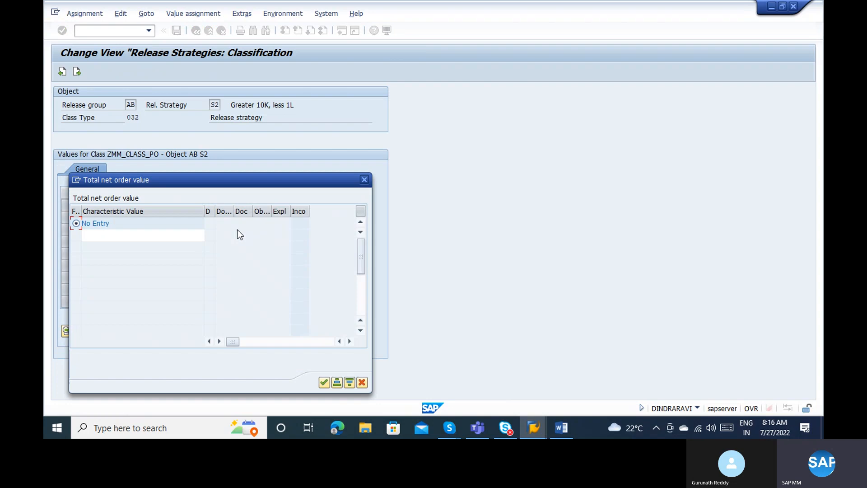
key(Escape)
key(F3)
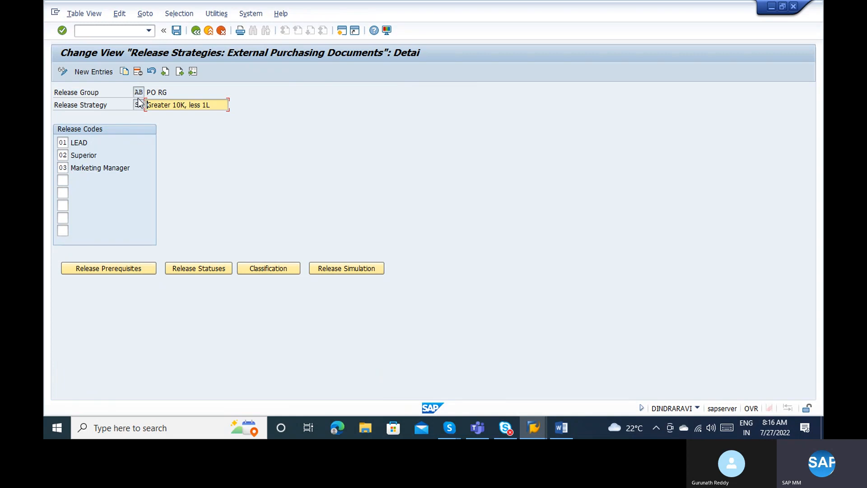
Delete strategy S2, leaving only S1 'Net price <=10000' in the overview.
click(135, 75)
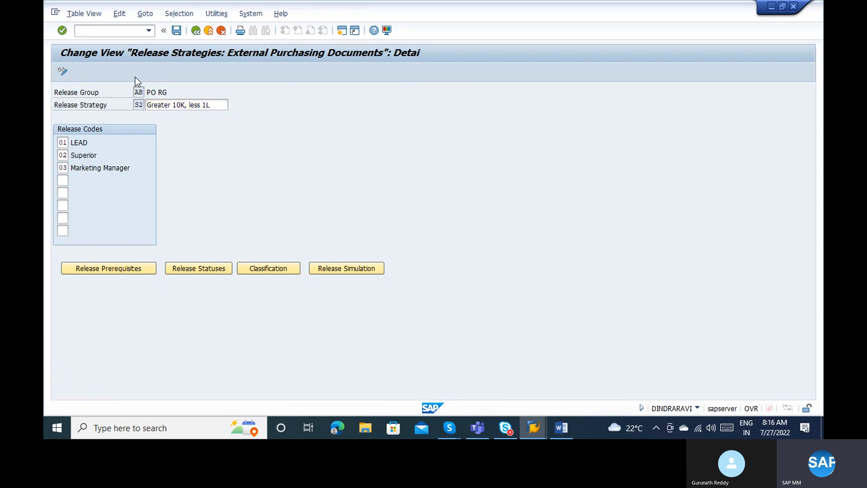
key(Return)
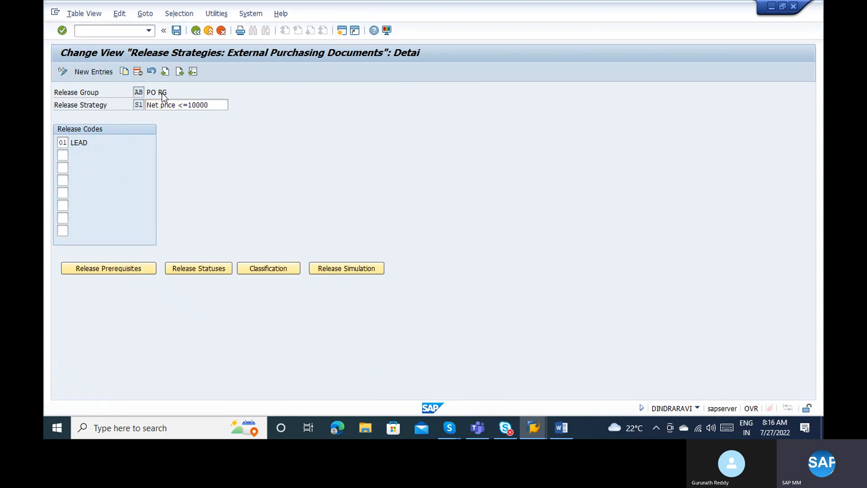
click(196, 31)
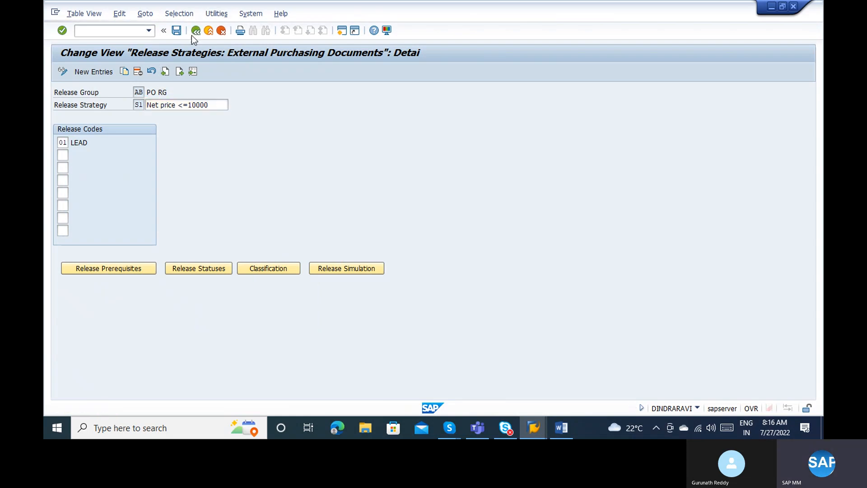
Start a new release strategy S2 in group AB with the description 'Greater 10K, less 1L'.
click(107, 72)
key(super+space)
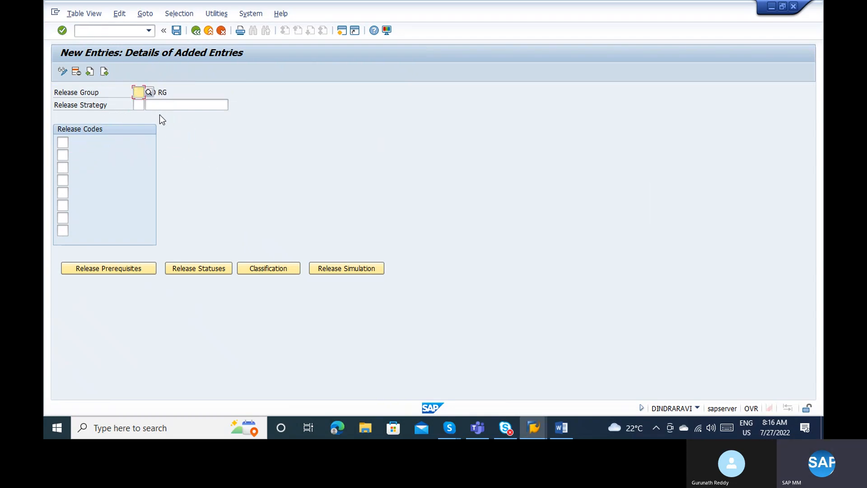
text(ab)
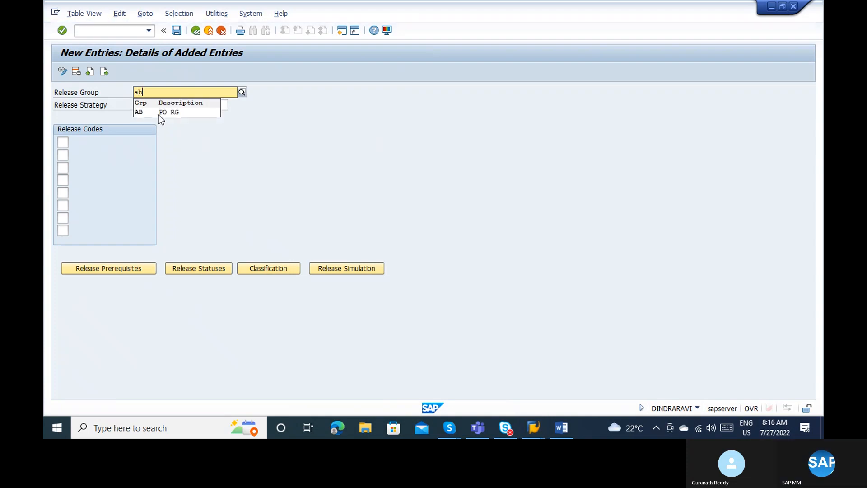
click(153, 112)
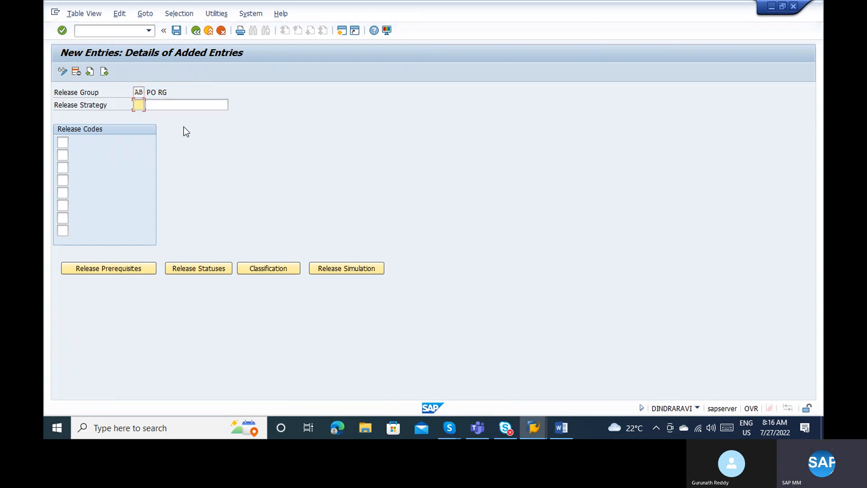
text(s2)
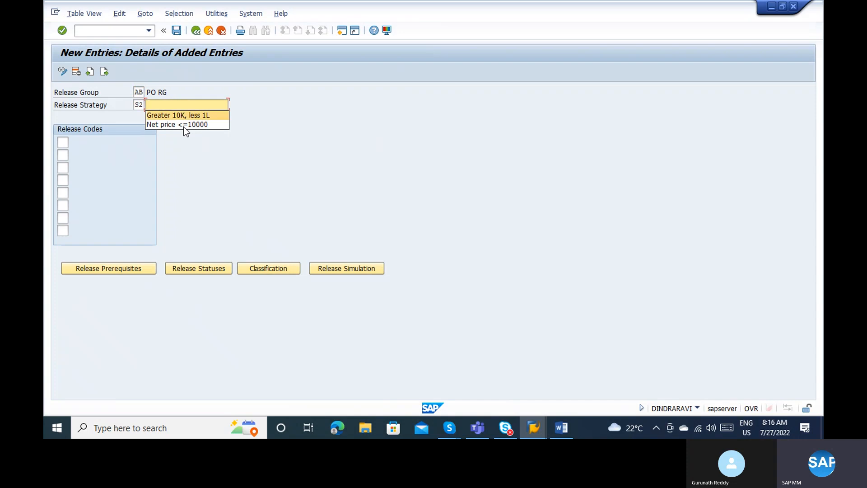
key(Return)
Enter release codes 01, 02, 03 and 04 for the strategy.
key(Down)
key(Return)
key(Down)
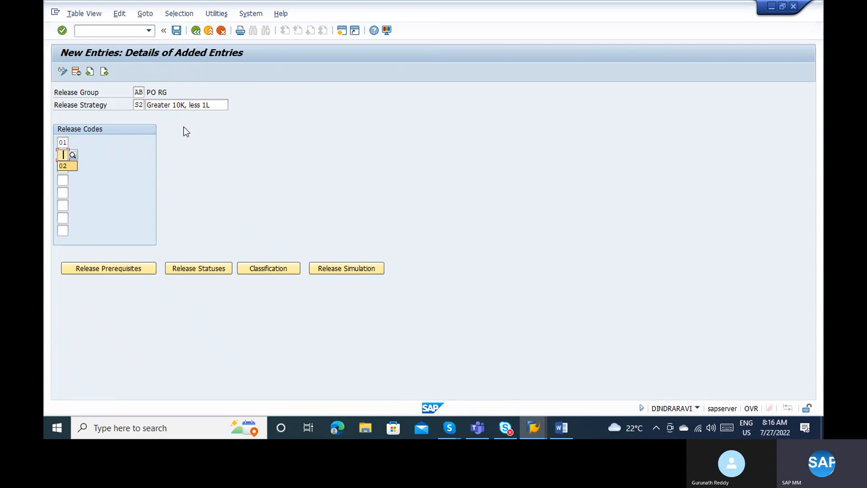
key(Return)
key(Down)
key(Return)
key(Down)
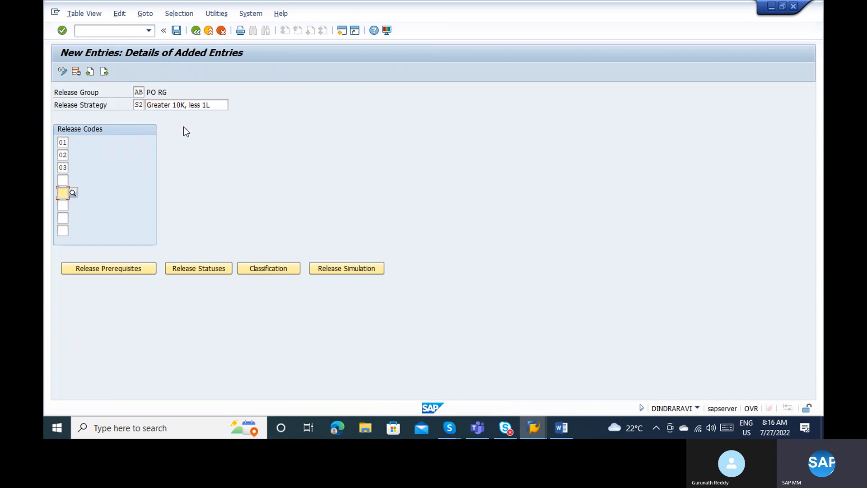
key(shift+Tab)
text(04)
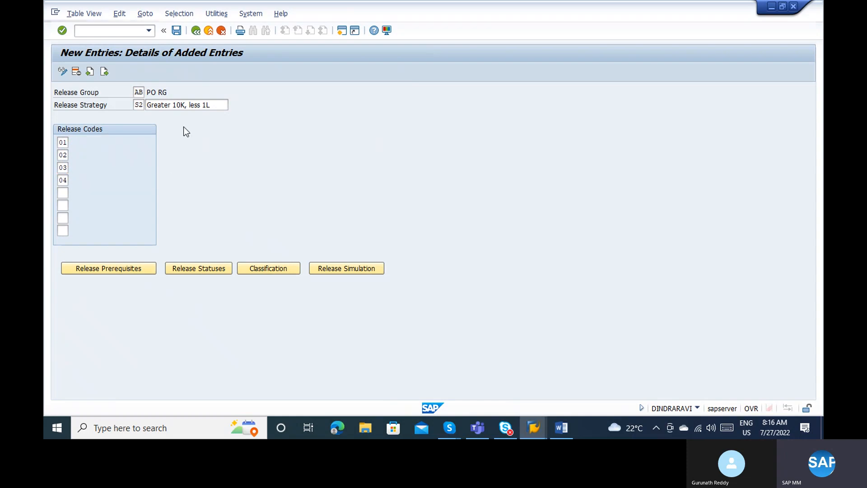
key(Return)
Set prerequisites: 02 needs 01, 03 needs 01 and 02, 04 needs 01, 02 and 03.
click(117, 270)
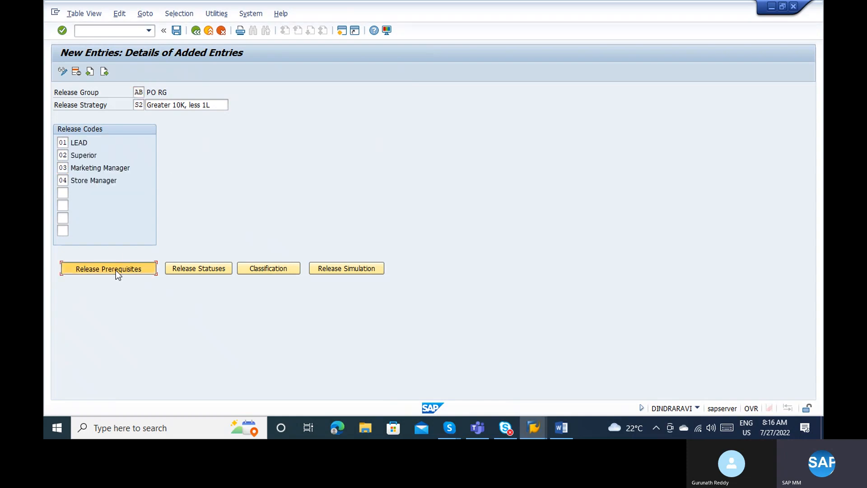
click(103, 199)
click(102, 211)
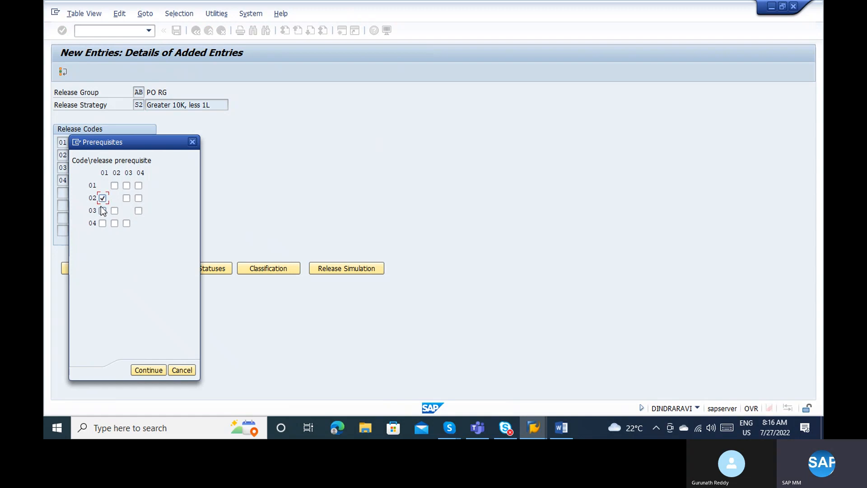
click(115, 211)
click(103, 222)
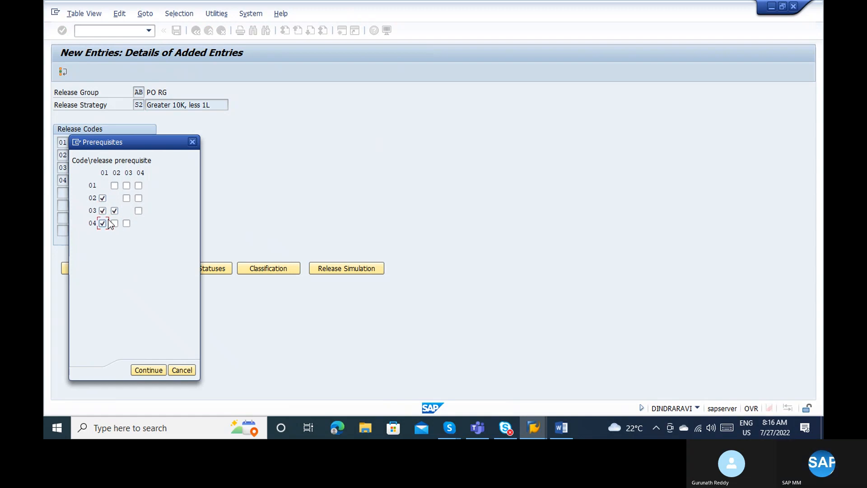
click(115, 223)
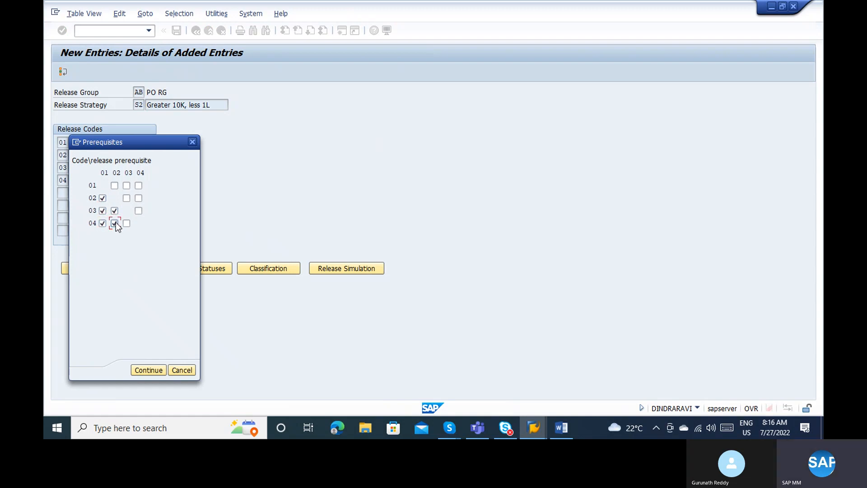
click(145, 370)
Confirm the release statuses and save strategy AB/S2.
click(177, 267)
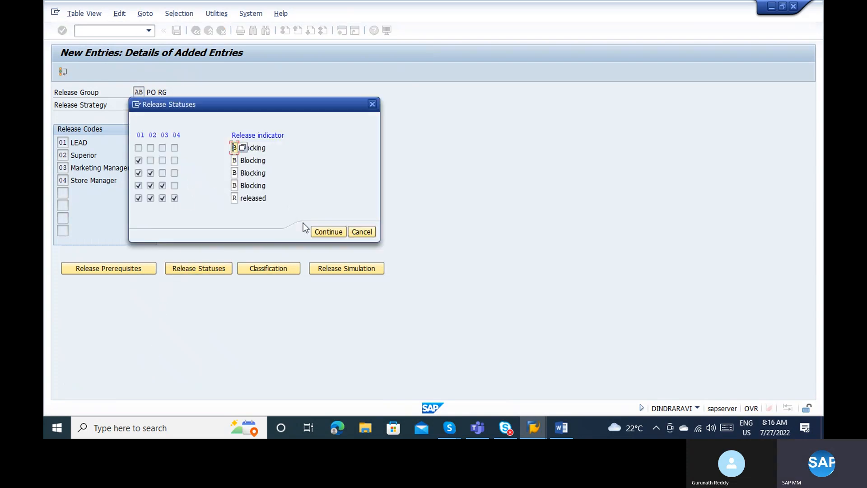
click(316, 232)
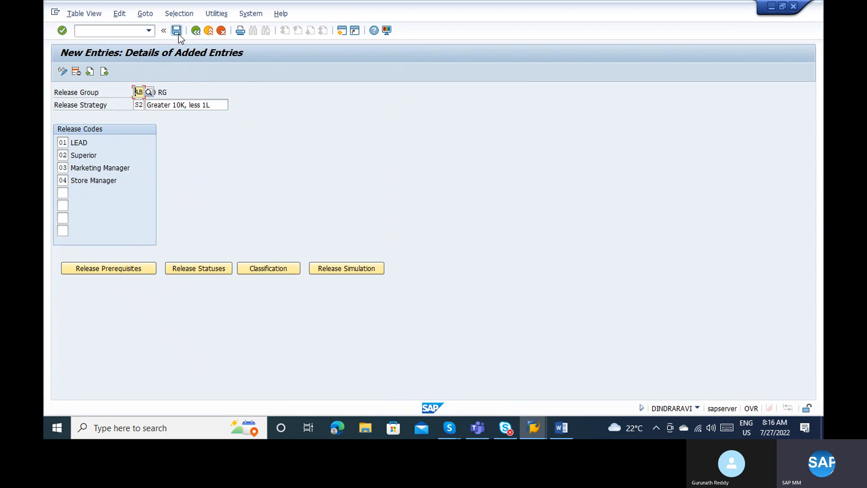
click(177, 30)
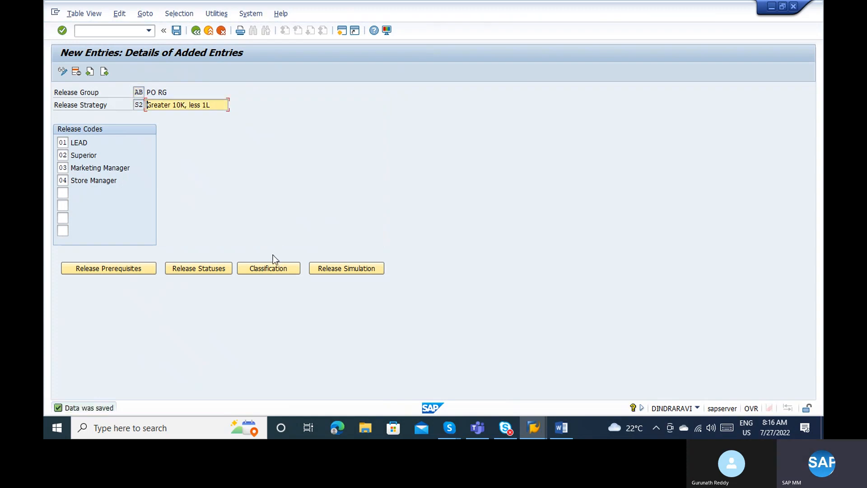
Classify S2 with order type NB and purchasing organization 1000.
click(265, 270)
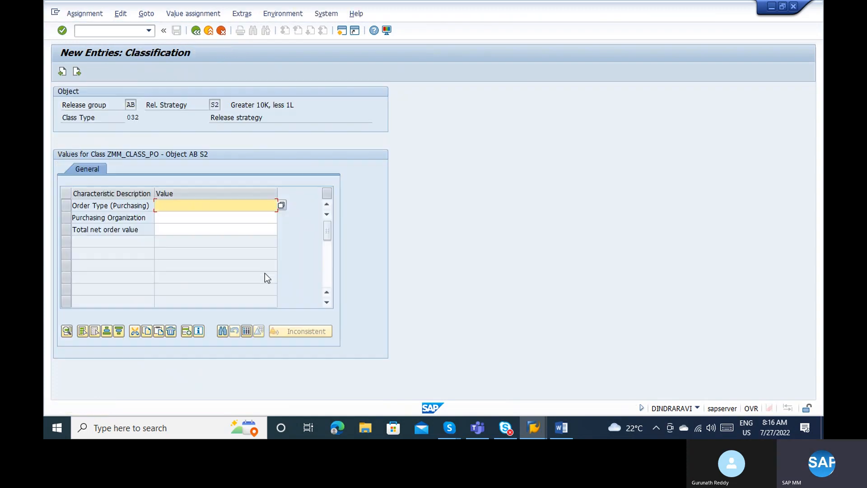
click(281, 205)
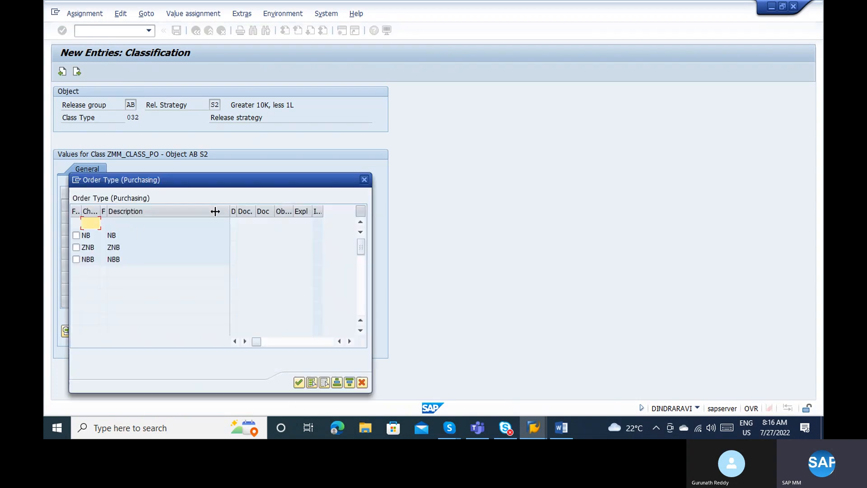
click(76, 235)
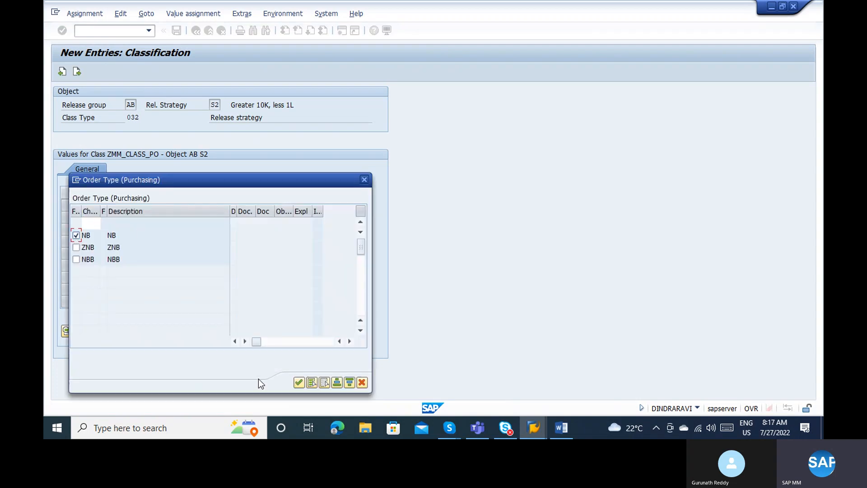
click(296, 383)
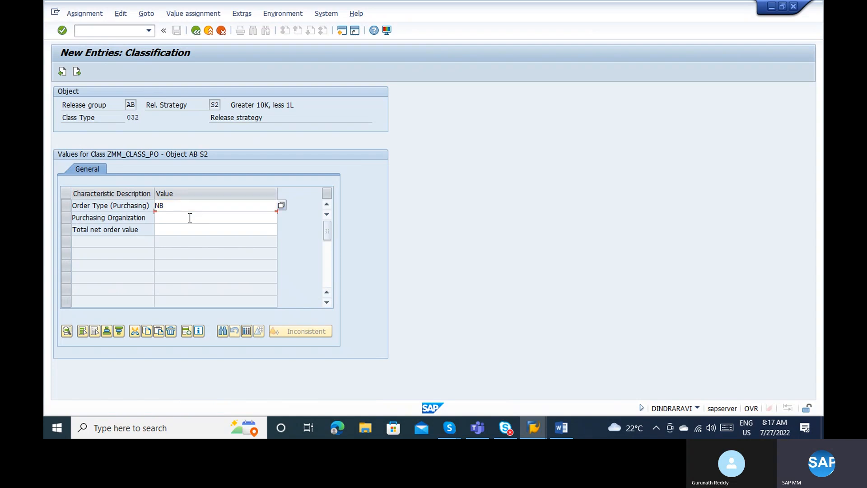
click(190, 219)
click(280, 216)
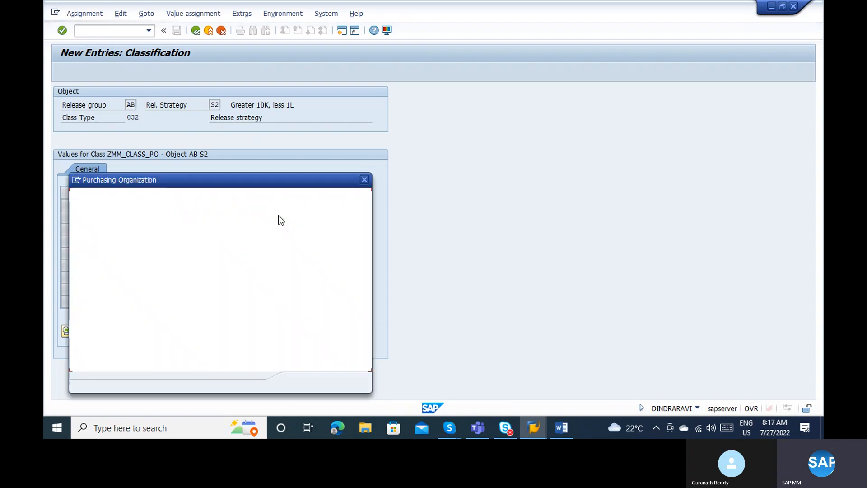
text(1000)
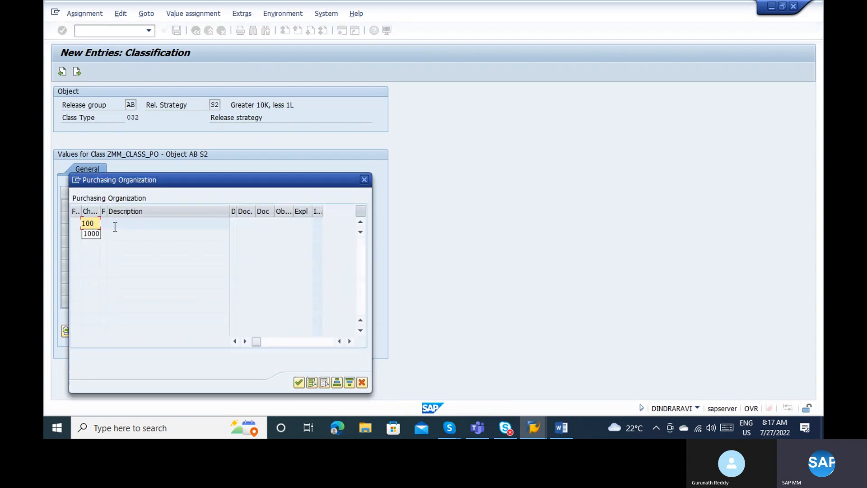
key(Return)
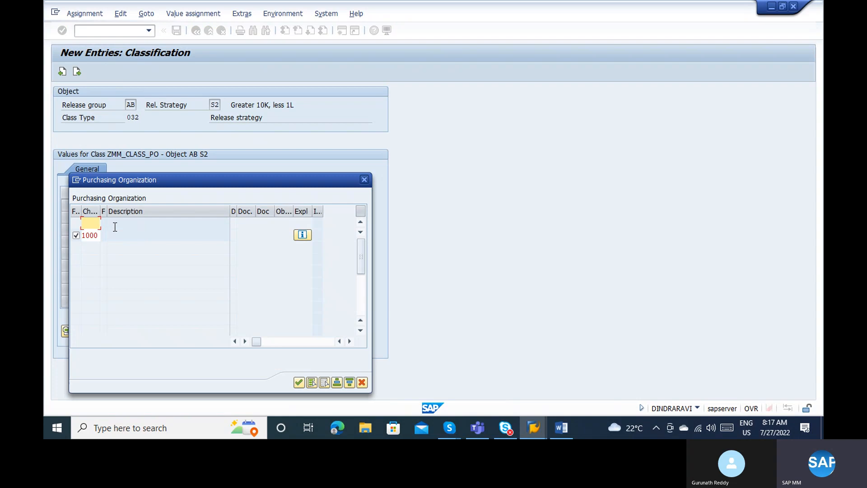
click(299, 382)
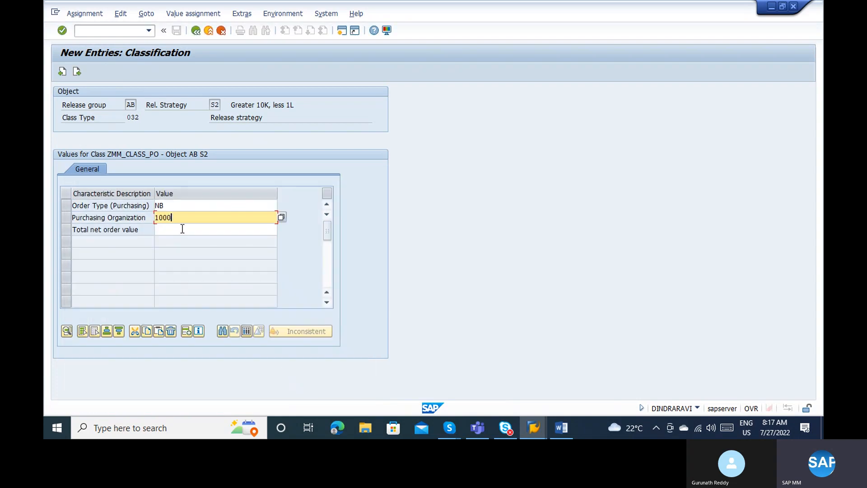
Set total net order value to '> 10000 - <=100000' EUR and save the strategy.
click(182, 229)
click(282, 230)
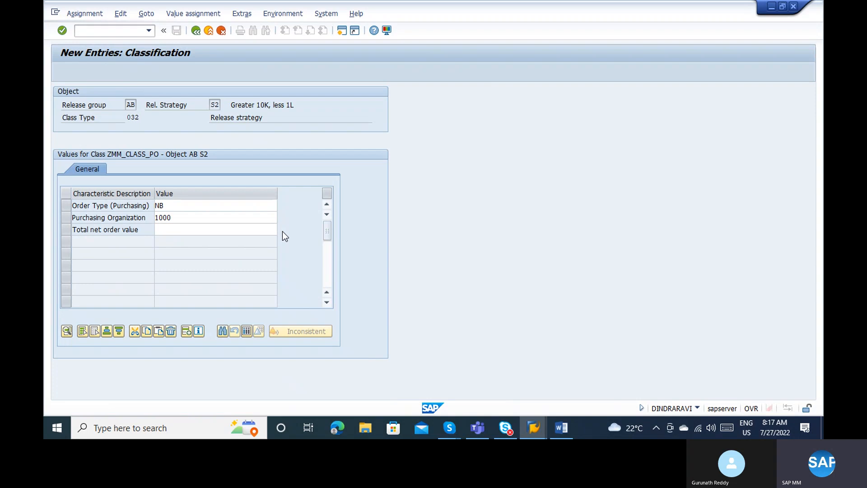
click(149, 236)
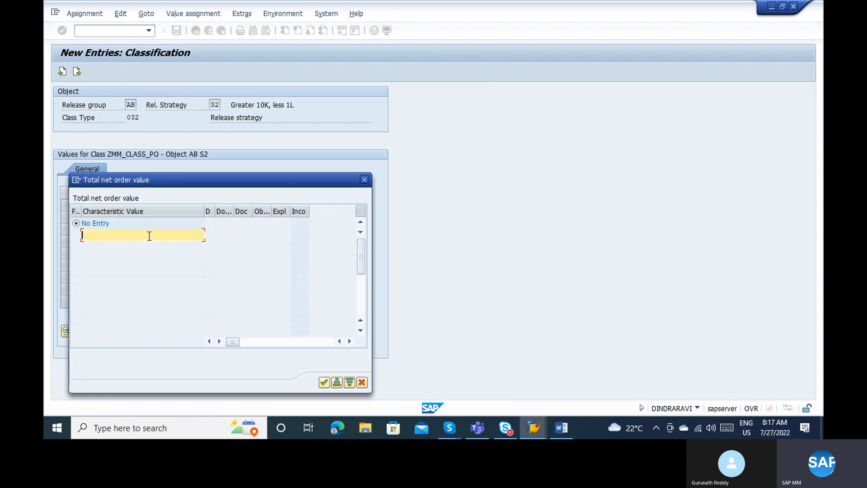
text(>)
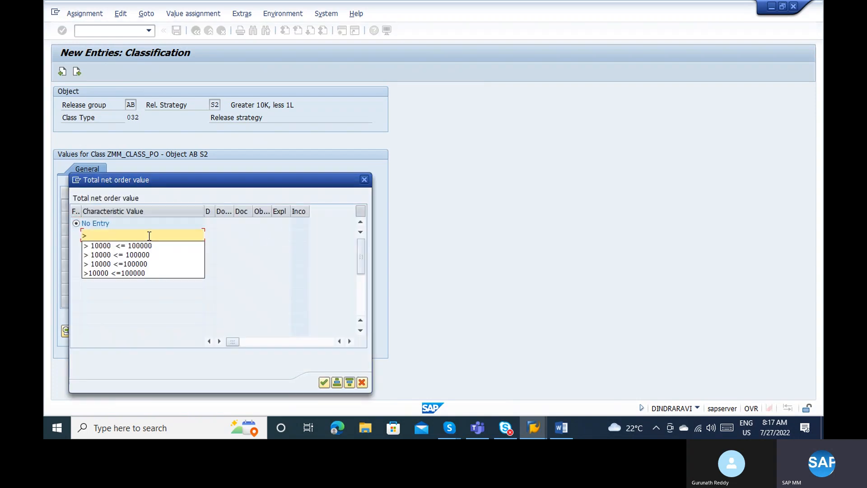
click(143, 246)
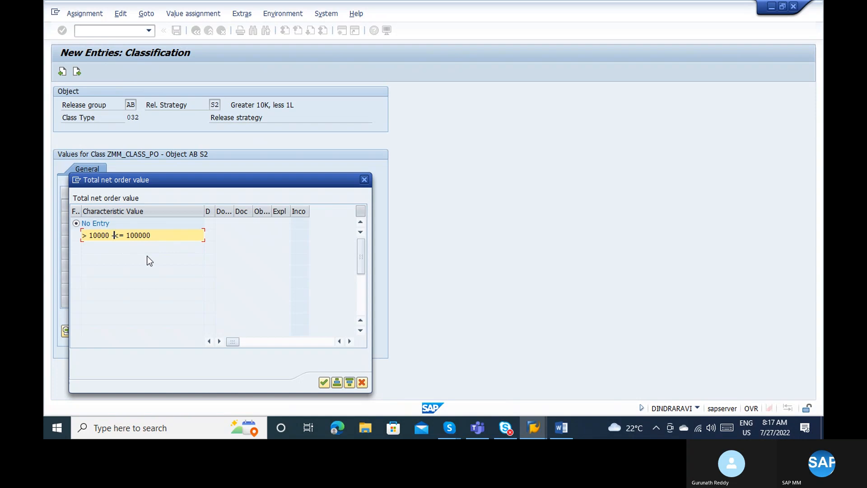
key(Return)
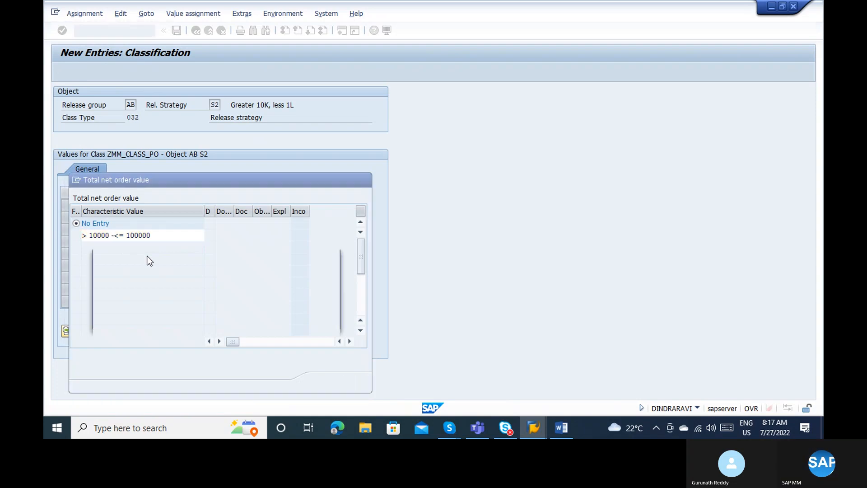
key(Return)
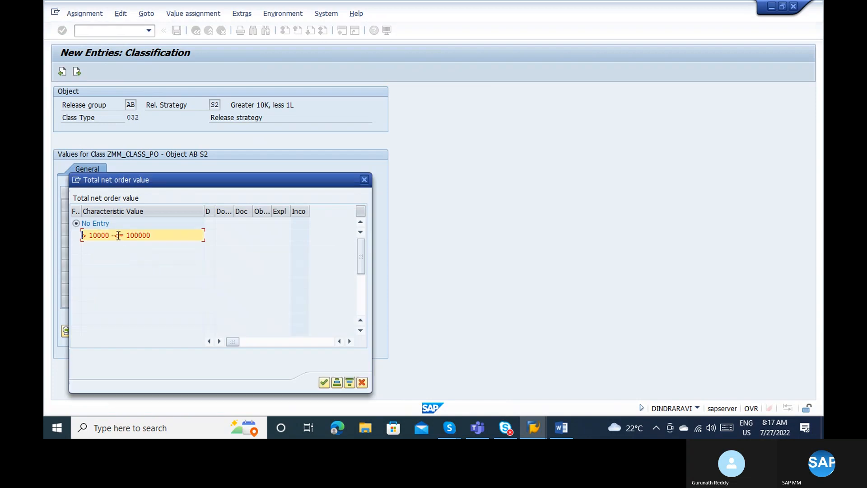
click(116, 233)
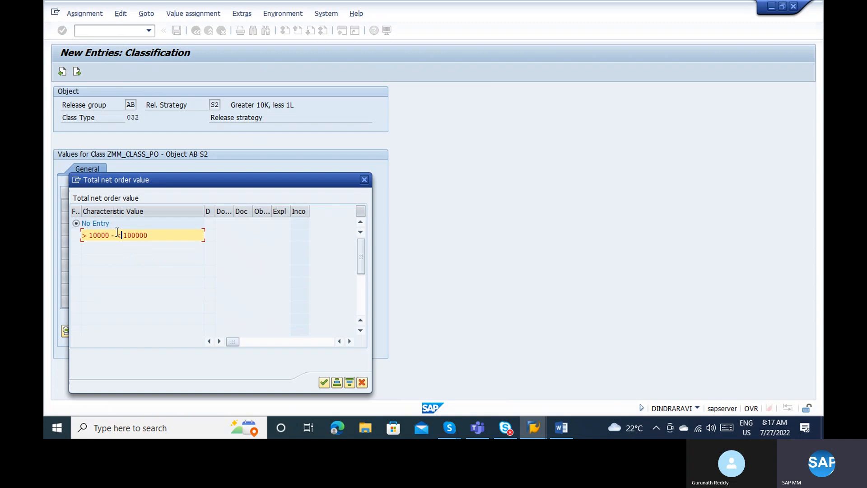
text(=)
key(Return)
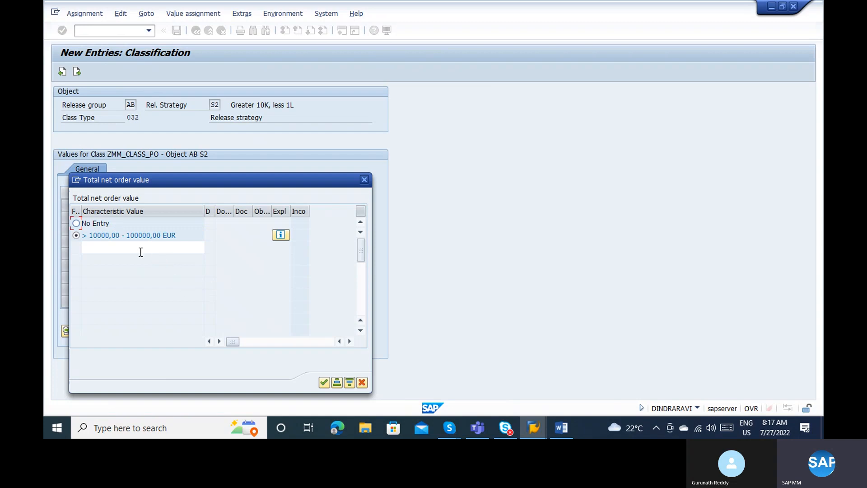
click(325, 382)
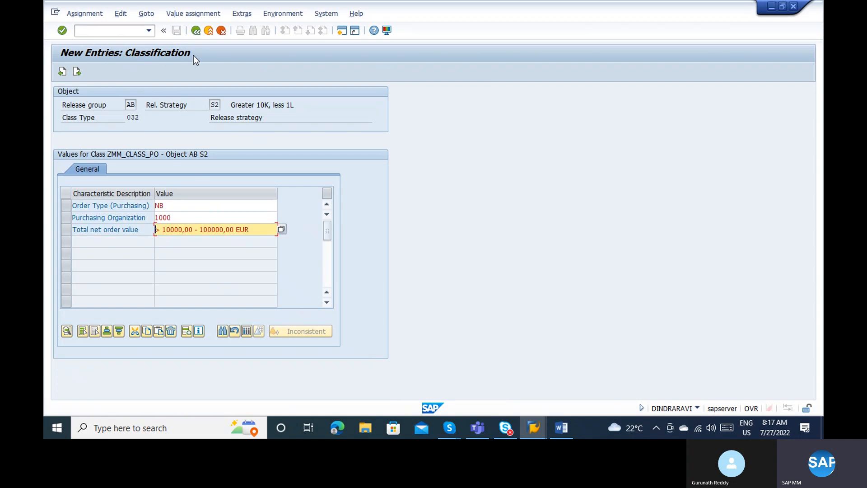
click(195, 30)
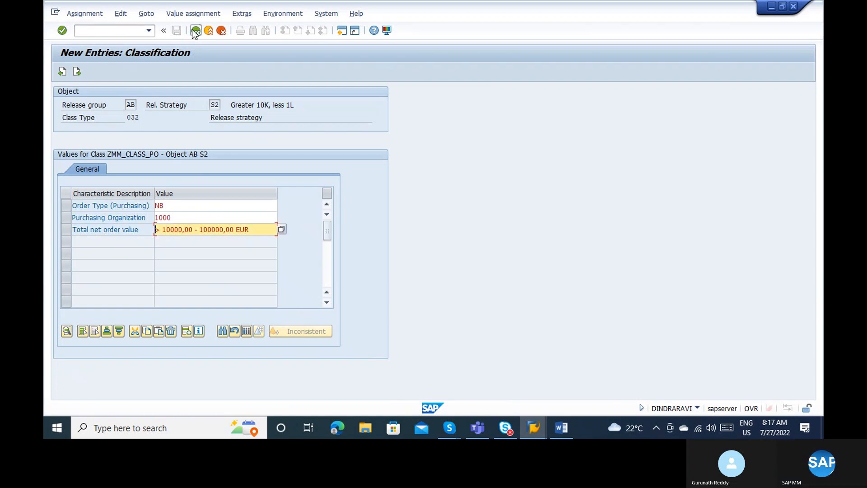
click(177, 30)
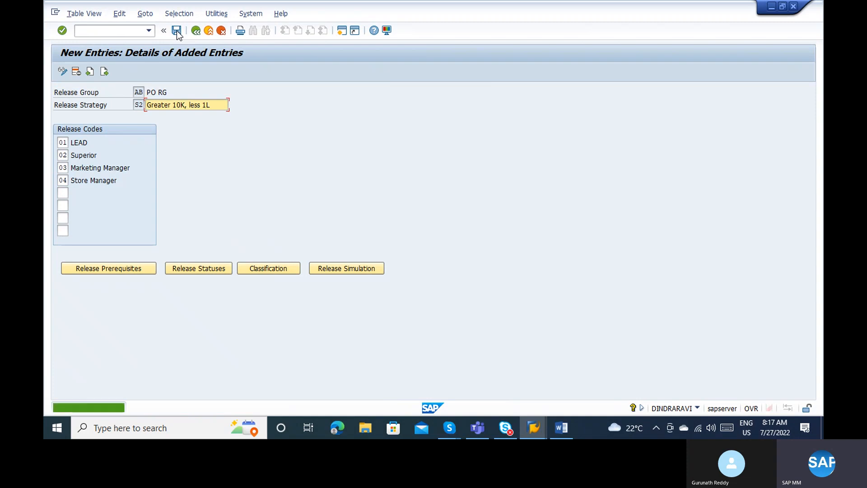
Leave the release strategy screens and start a new purchase order with /nme21n.
click(195, 30)
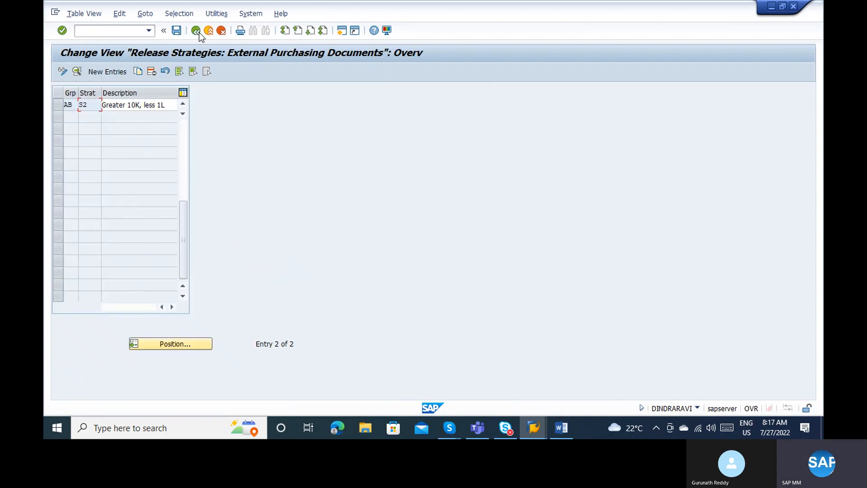
click(196, 31)
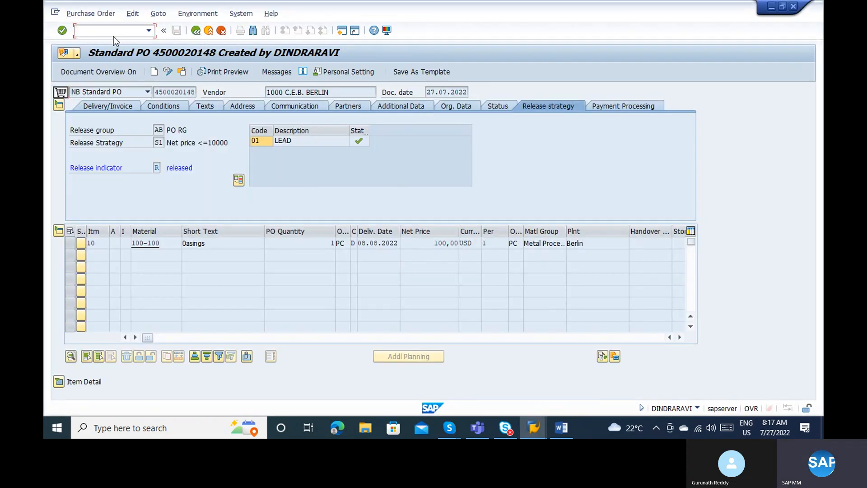
text(/nme21n)
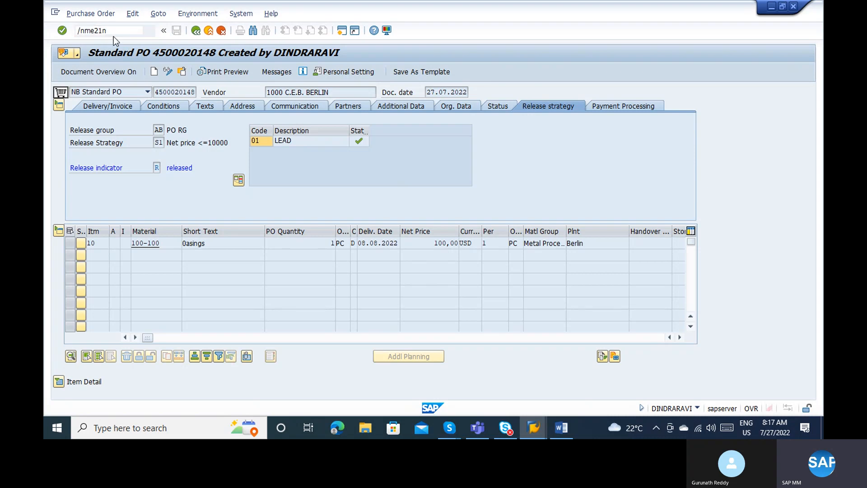
key(Return)
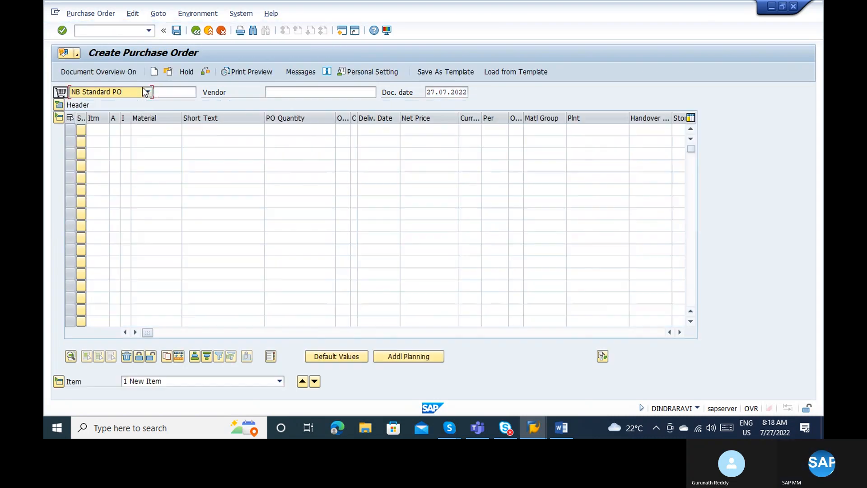
Set vendor 1000, purchasing organization 1000, purchasing group 000 and company code 1000.
click(348, 92)
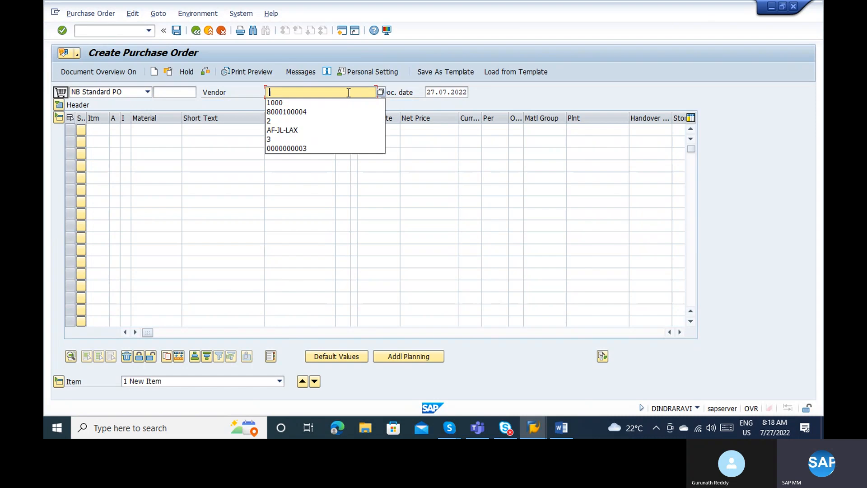
key(Down)
key(Return)
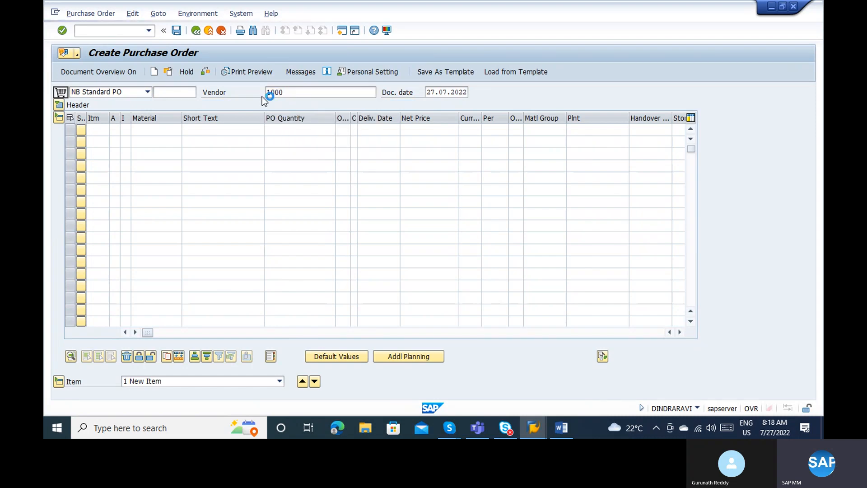
key(Return)
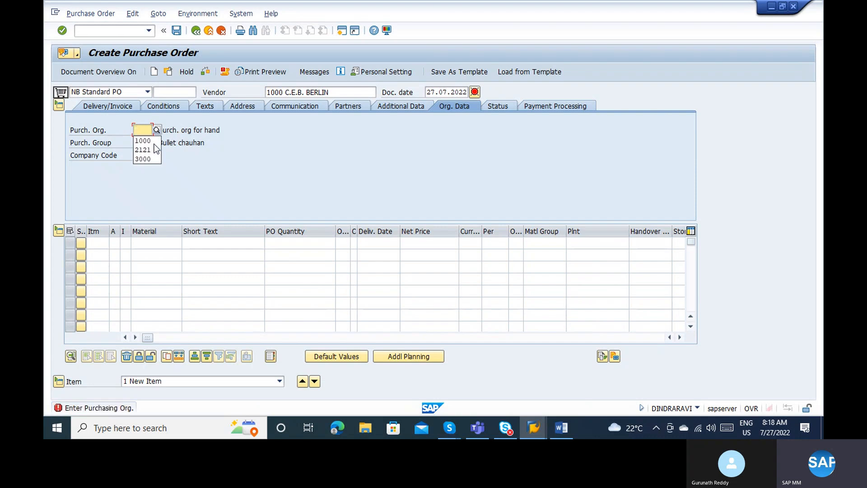
key(Down)
key(Return)
key(Return)
key(Down)
key(Return)
key(Return)
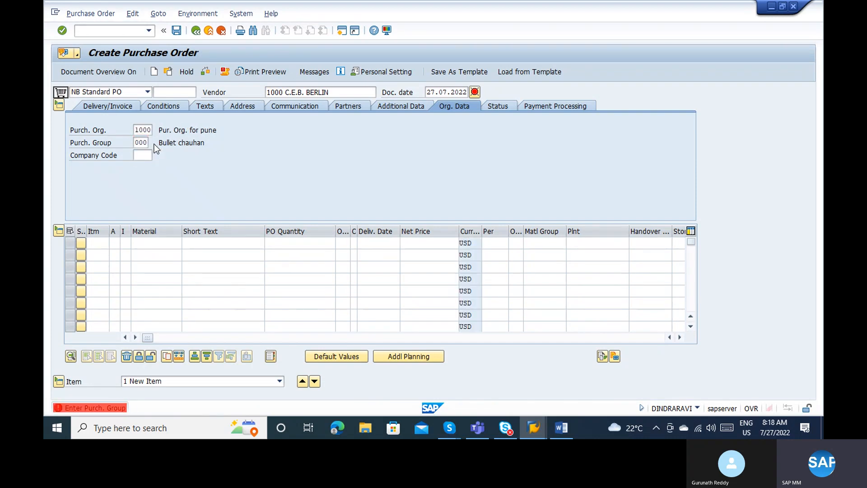
key(Down)
key(Return)
key(Return)
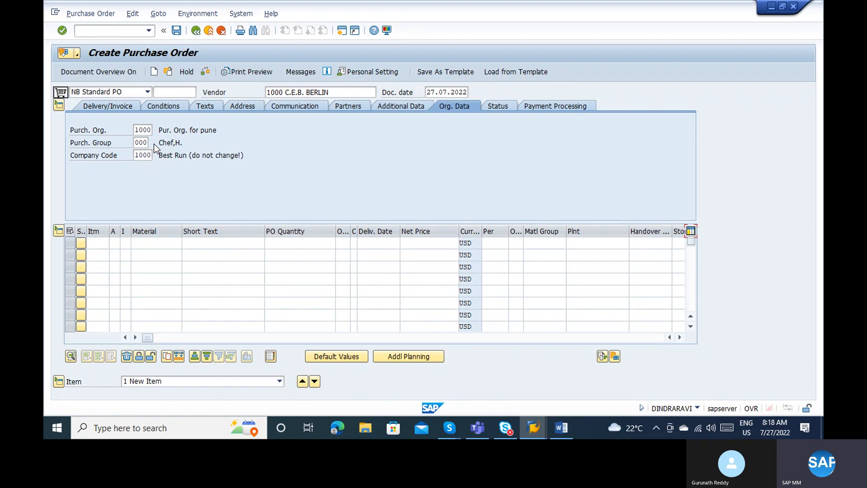
Add an item of 100 pieces of material 100-100 at plant Berlin and check the order.
key(Tab)
key(Tab)
key(Tab)
key(Tab)
key(Tab)
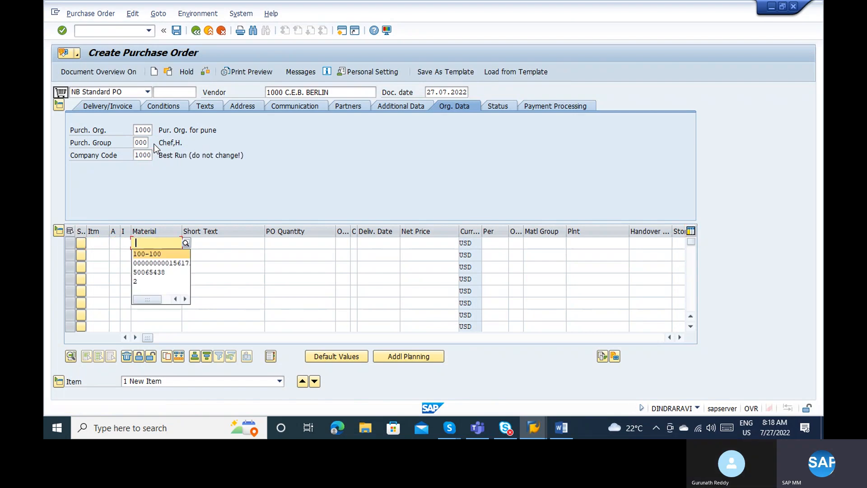
key(Return)
key(Return)
key(Down)
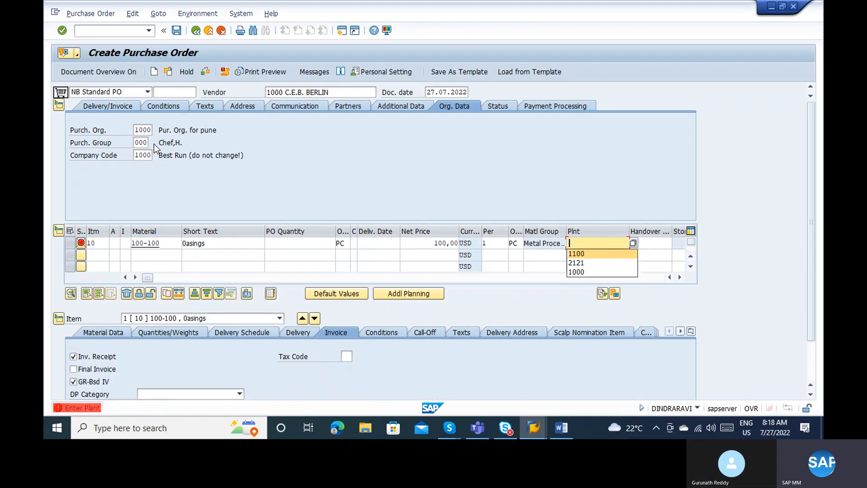
key(Return)
key(Return)
text(1)
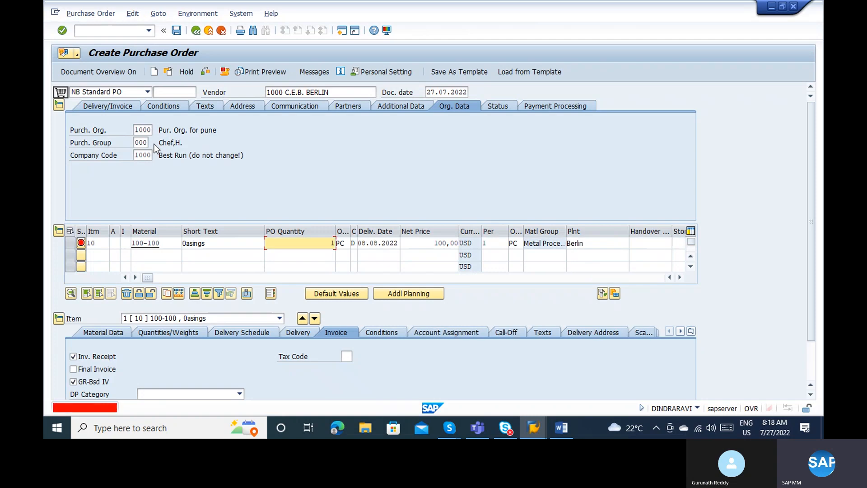
key(Tab)
key(shift+Tab)
text(100)
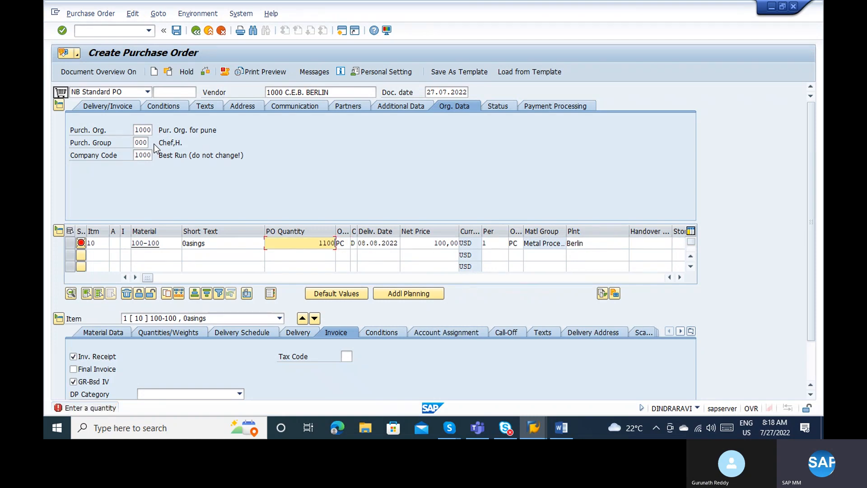
key(BackSpace)
key(BackSpace)
key(BackSpace)
text(00)
key(Return)
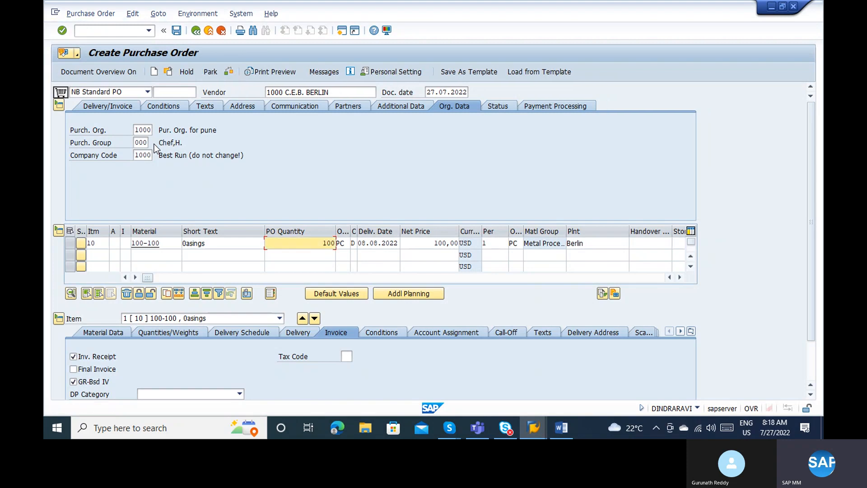
click(236, 75)
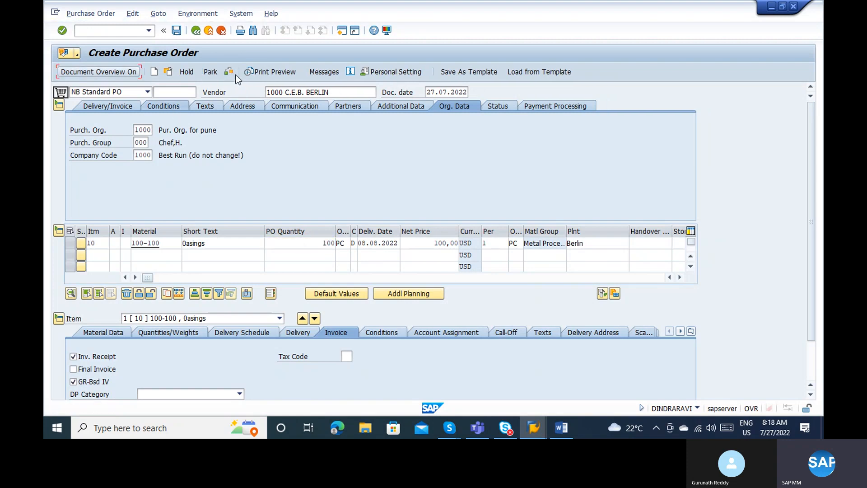
click(236, 75)
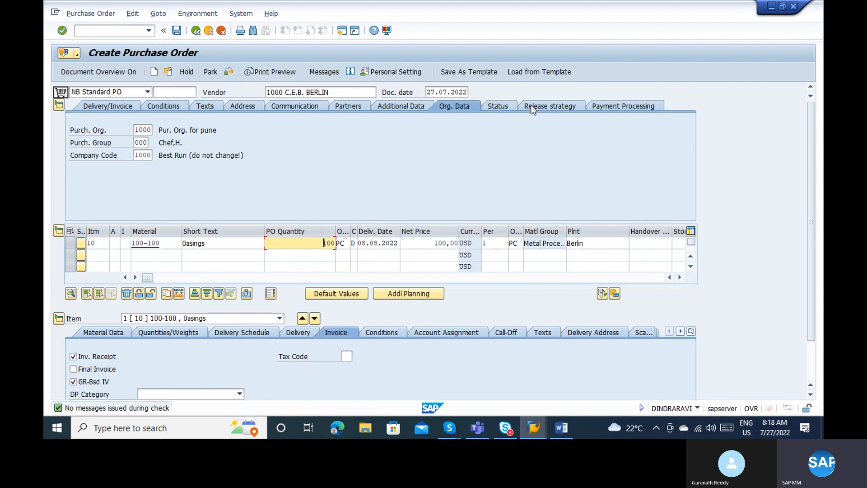
Change the item quantity to 10.000 and check the order.
click(544, 109)
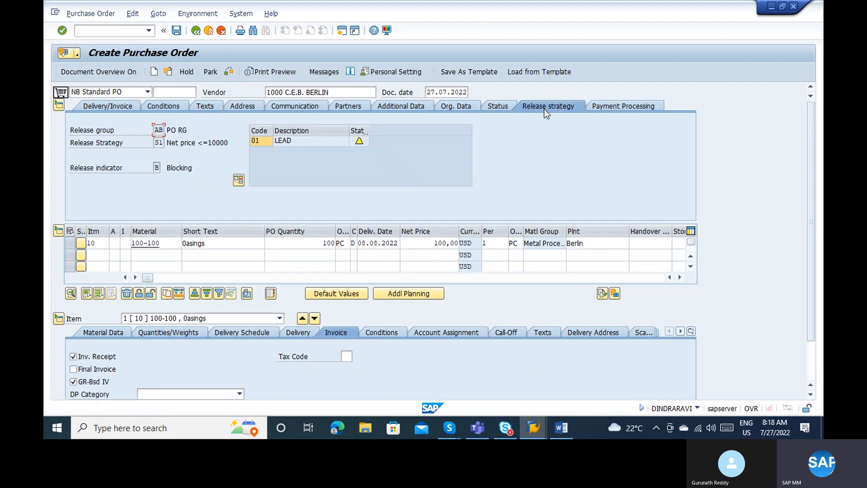
click(315, 242)
key(Delete)
key(Delete)
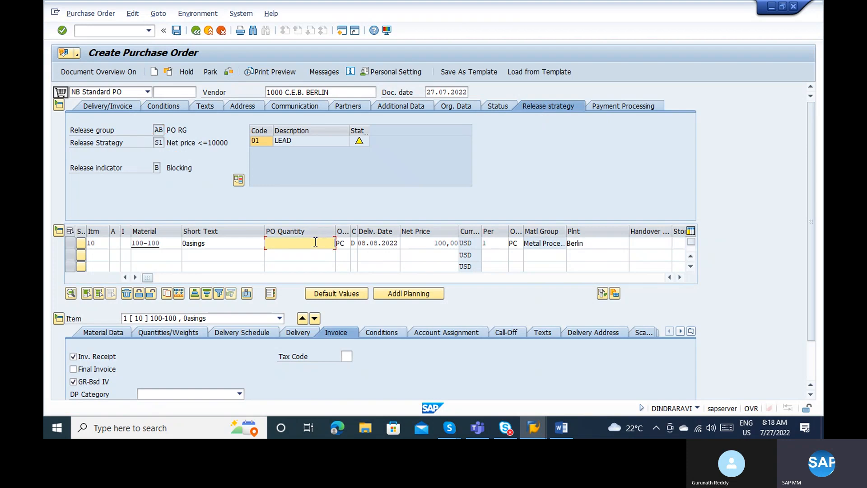
key(Return)
click(228, 73)
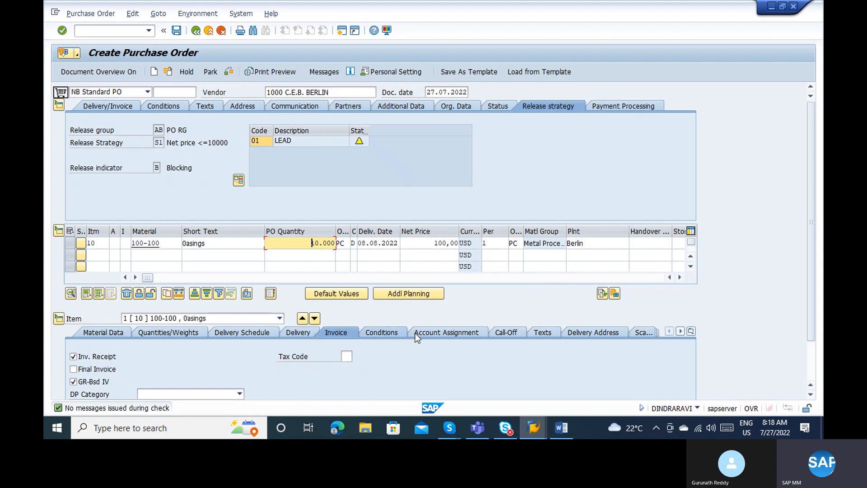
Raise the item quantity to 100.000 in the item's conditions and recheck the order.
click(383, 332)
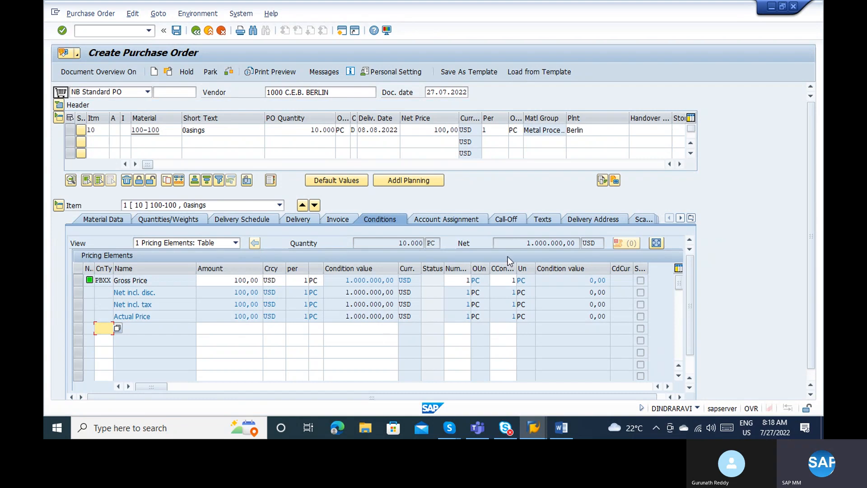
click(517, 242)
click(296, 135)
text(100000)
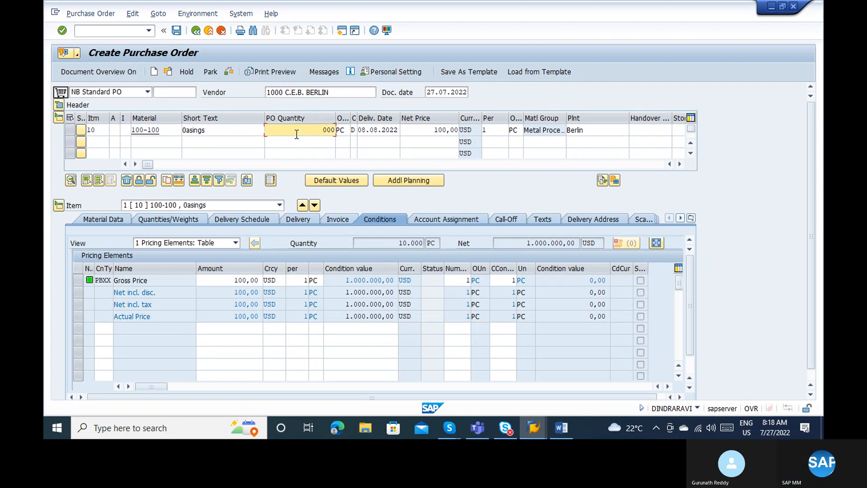
key(Return)
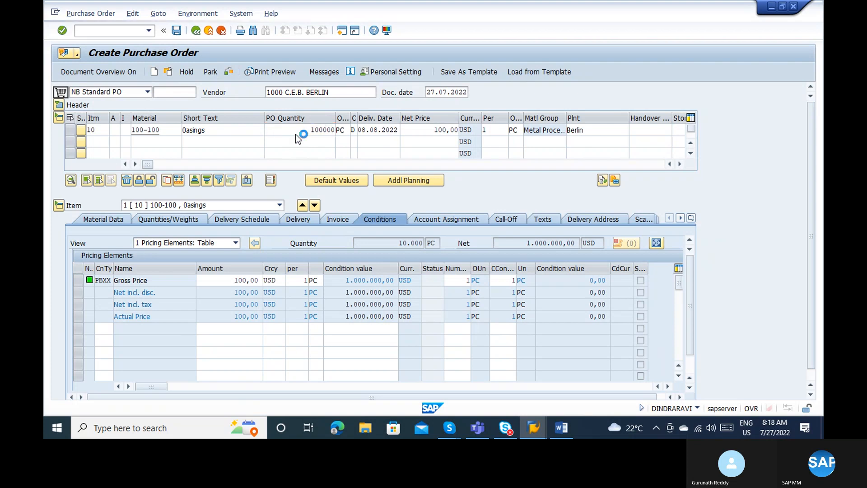
click(229, 74)
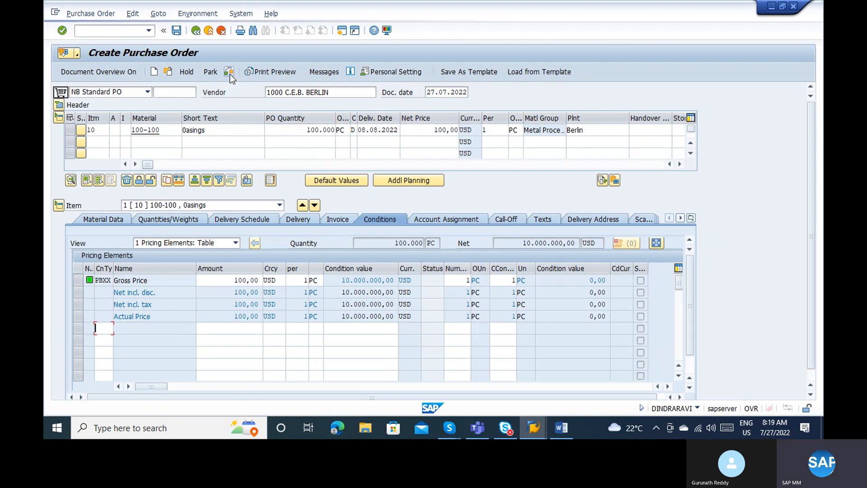
Verify release strategy S2 in the header and save the purchase order.
click(60, 105)
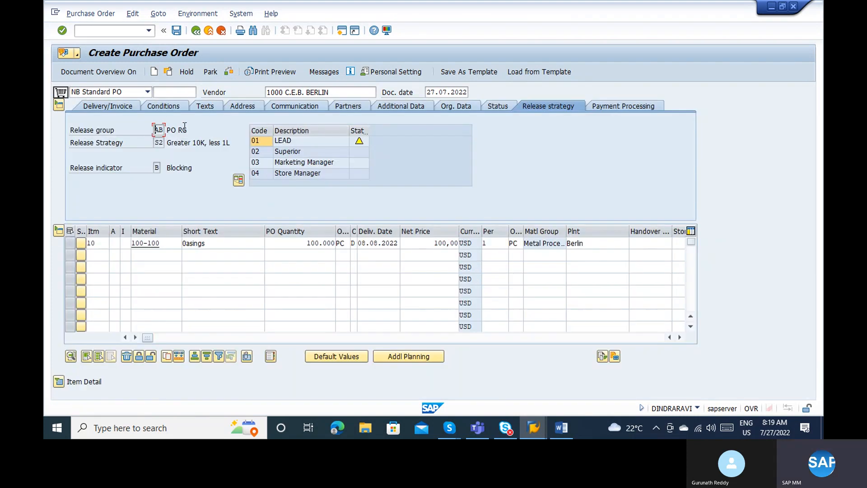
click(308, 243)
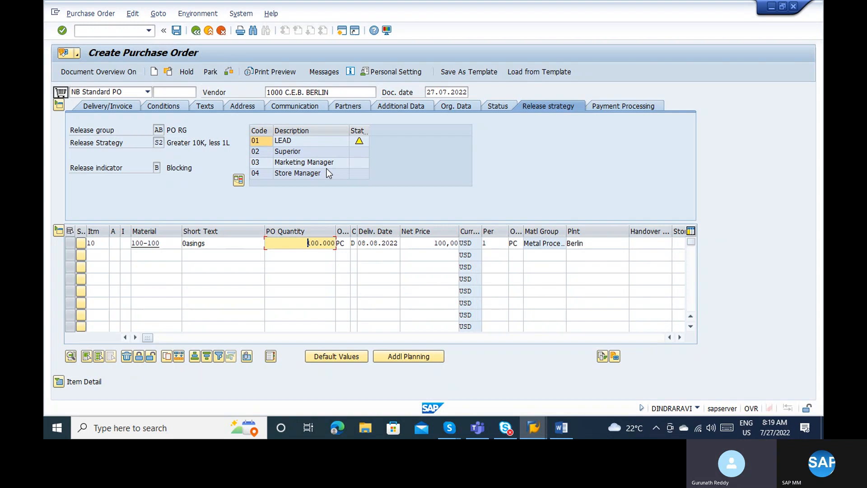
click(177, 31)
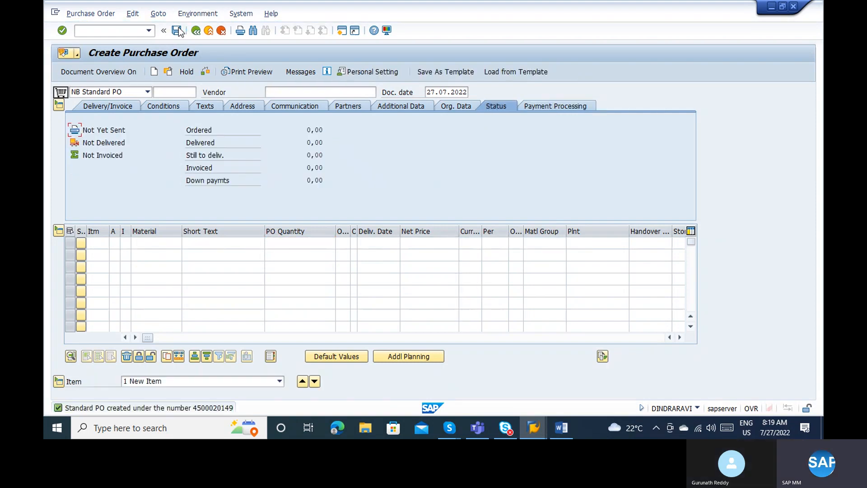
click(169, 72)
key(Return)
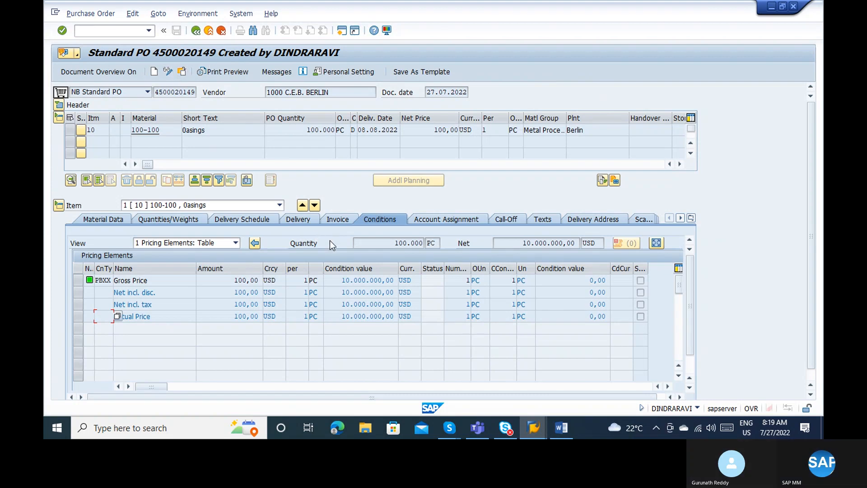
click(455, 417)
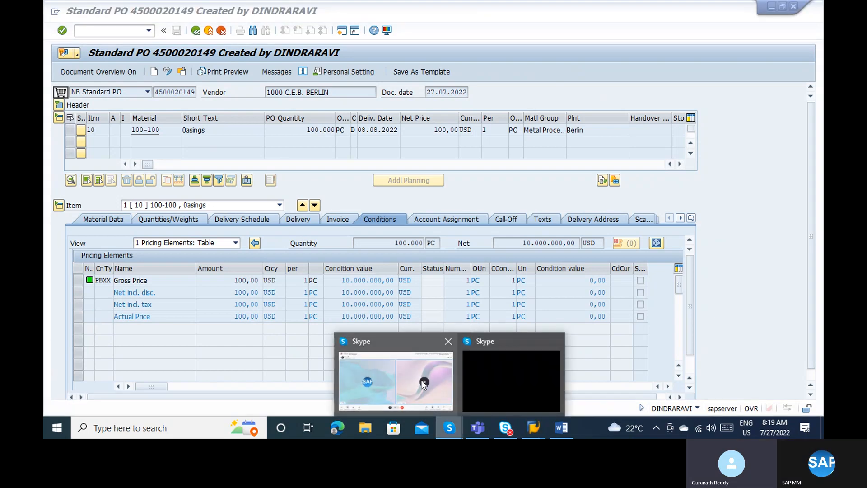